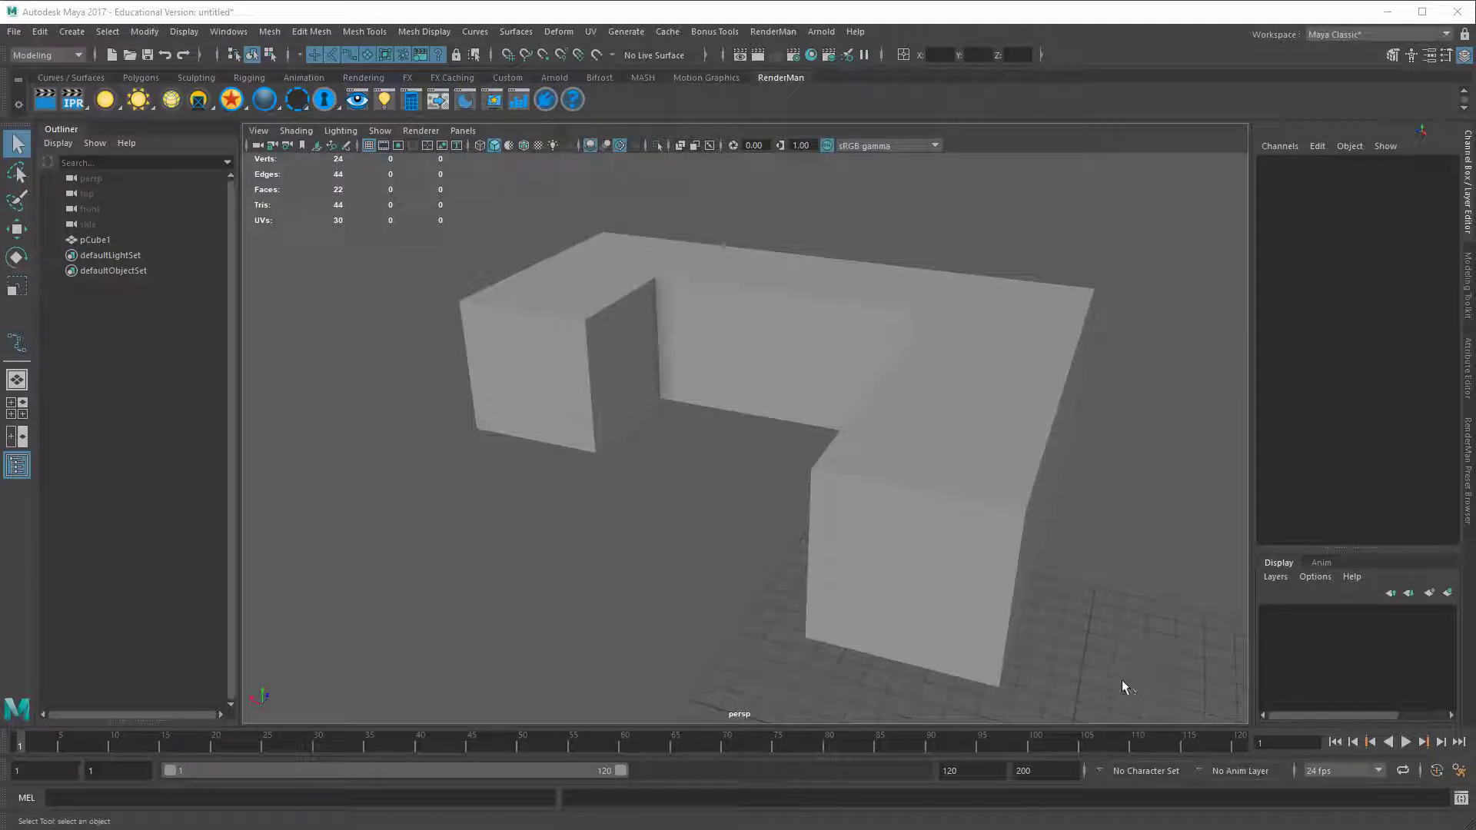
Select the edge loop running around the top outline of the U-shaped block.
left_click_drag(1122, 679, 830, 635, "alt")
left_click(856, 484)
left_click_drag(856, 484, 906, 491, "alt")
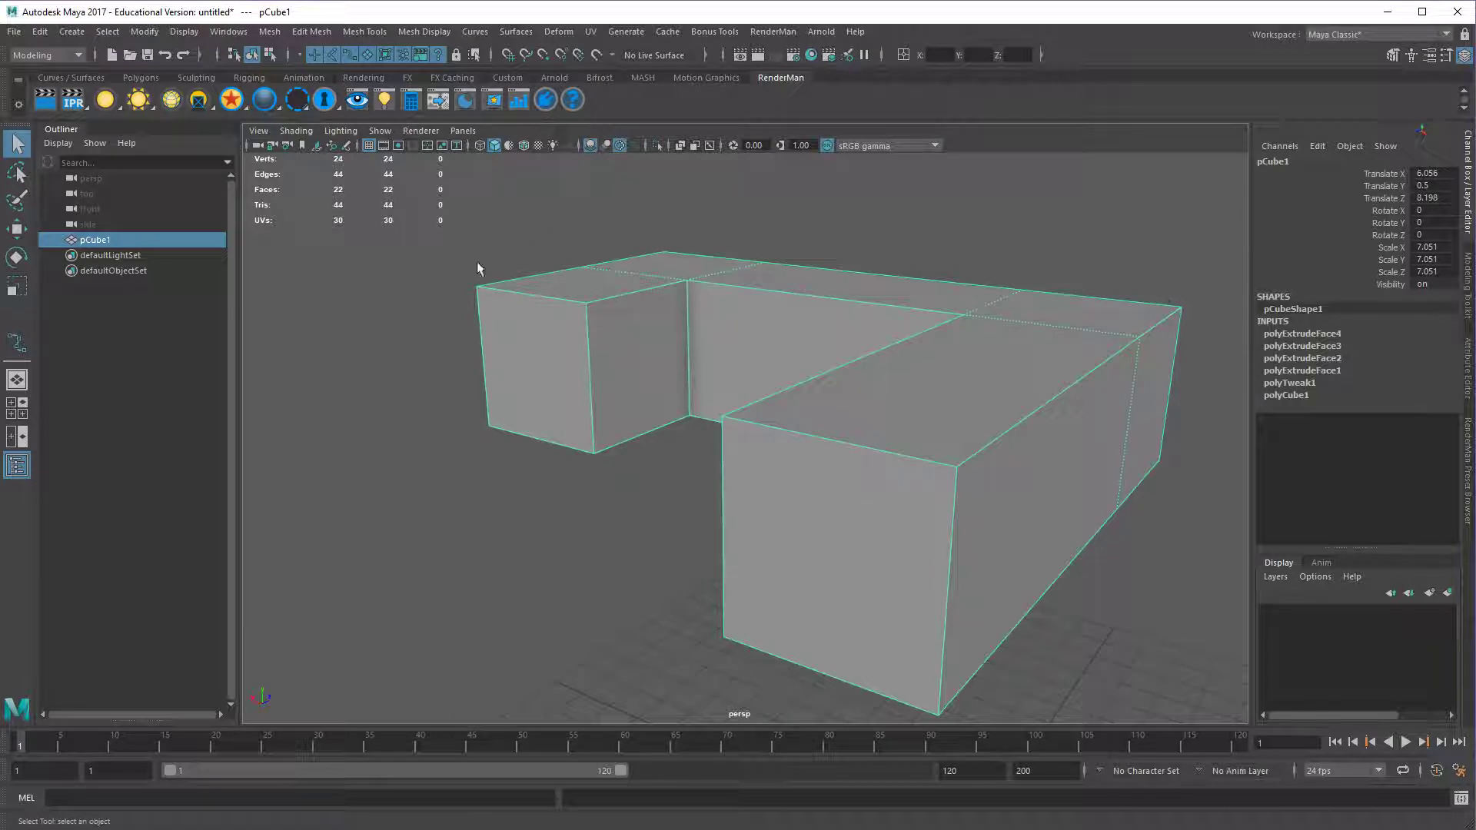
left_click_drag(939, 492, 935, 481, "alt")
middle_click_drag(934, 481, 902, 481, "alt")
left_click_drag(902, 482, 869, 486, "alt")
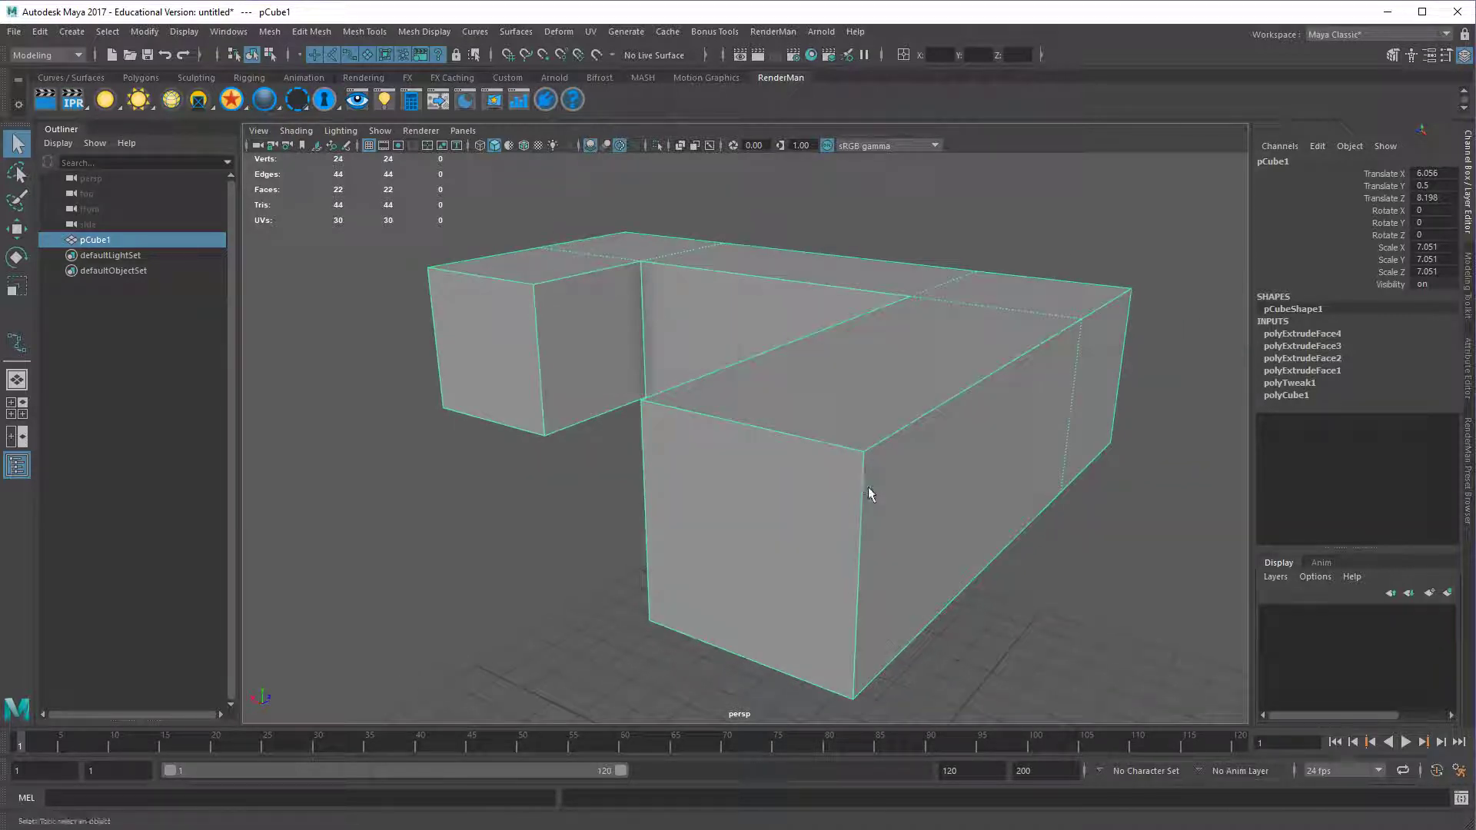
right_click_drag(869, 487, 865, 434)
double_click(984, 382)
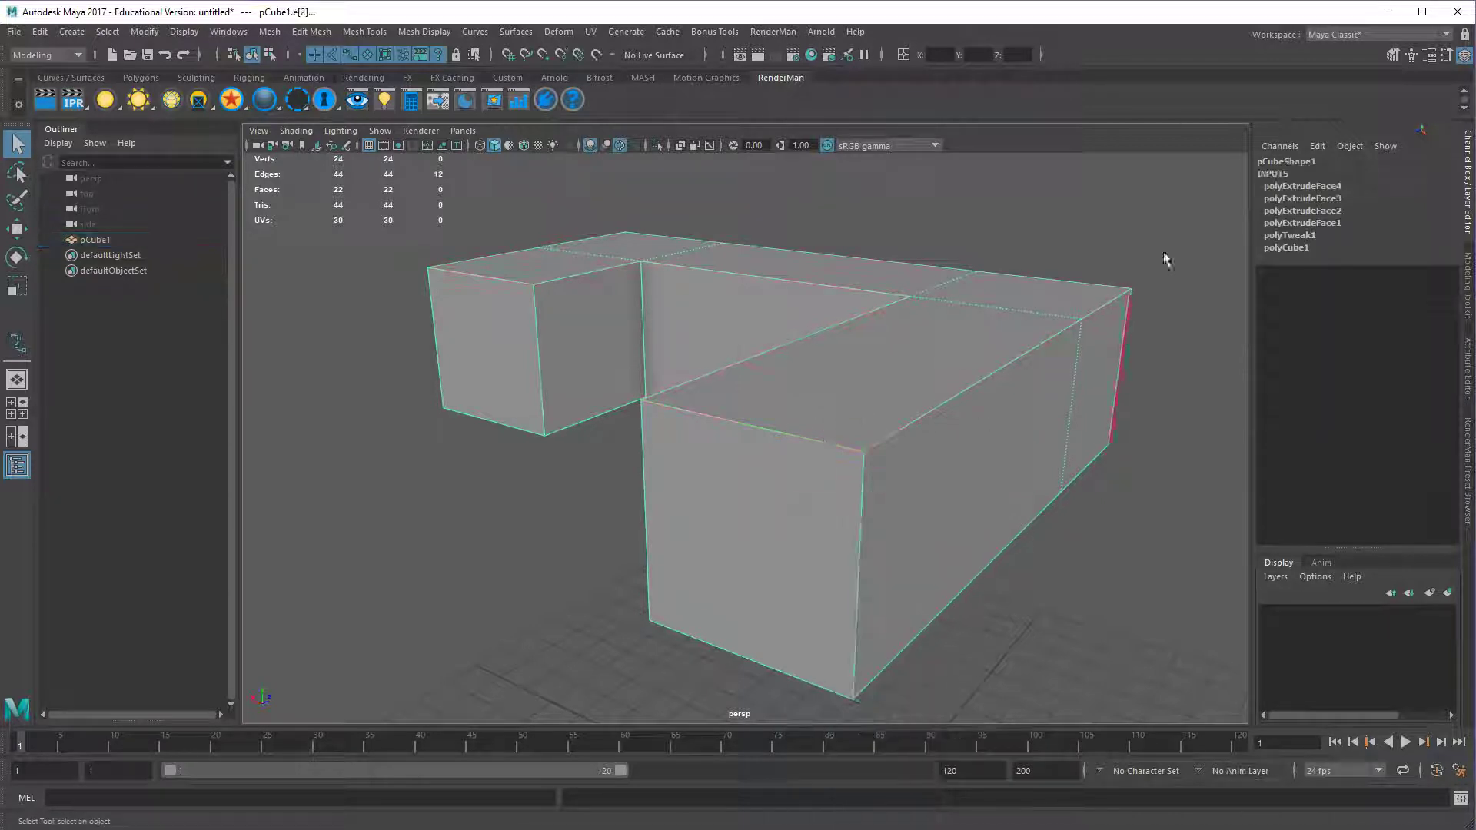
left_click_drag(833, 501, 838, 469, "alt")
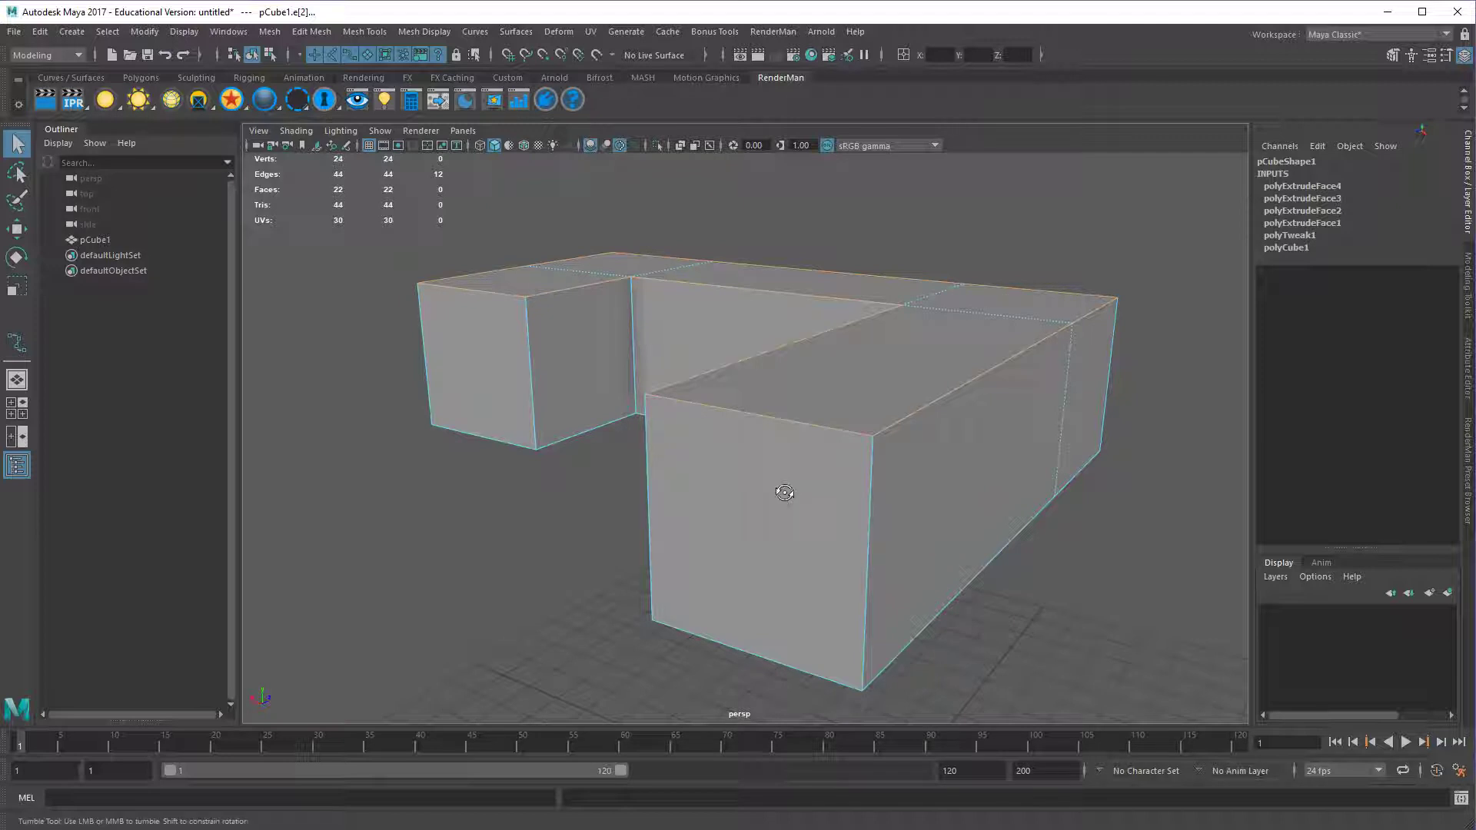
Convert the selected polygon edges to a curve with Best guess form and 1 Linear degree.
left_click(145, 33)
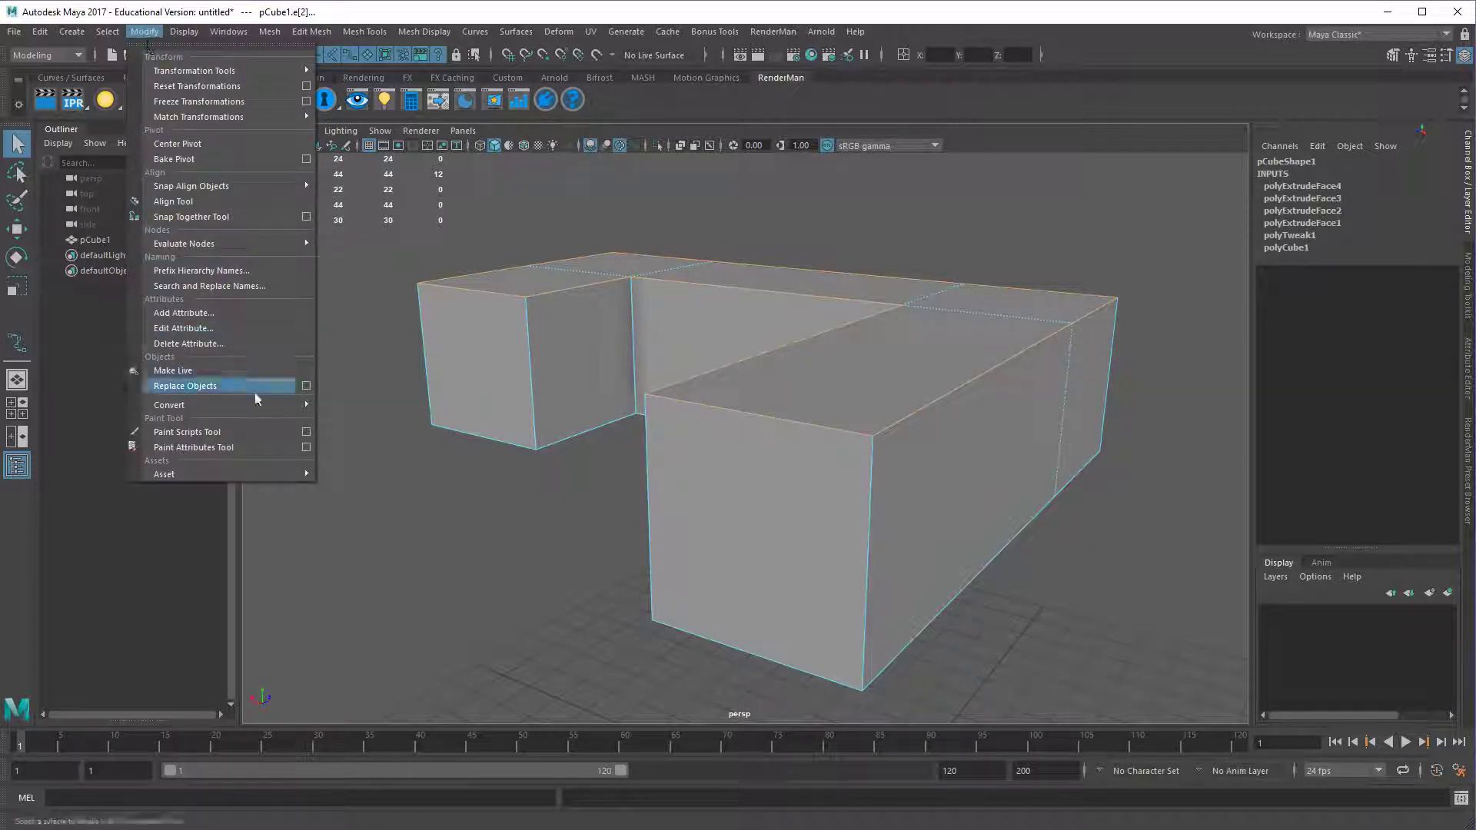
mouse_move(259, 403)
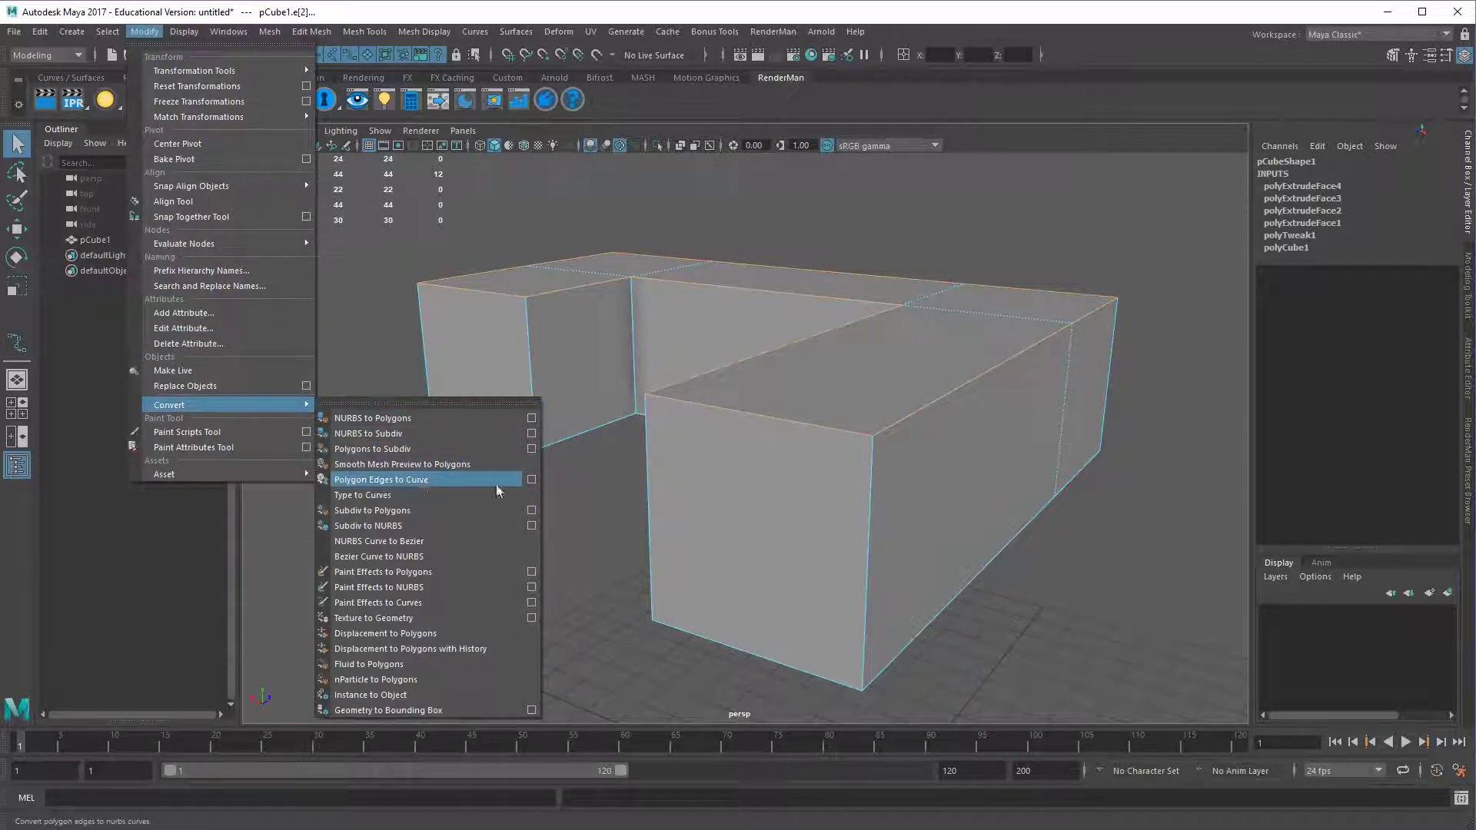
left_click(532, 480)
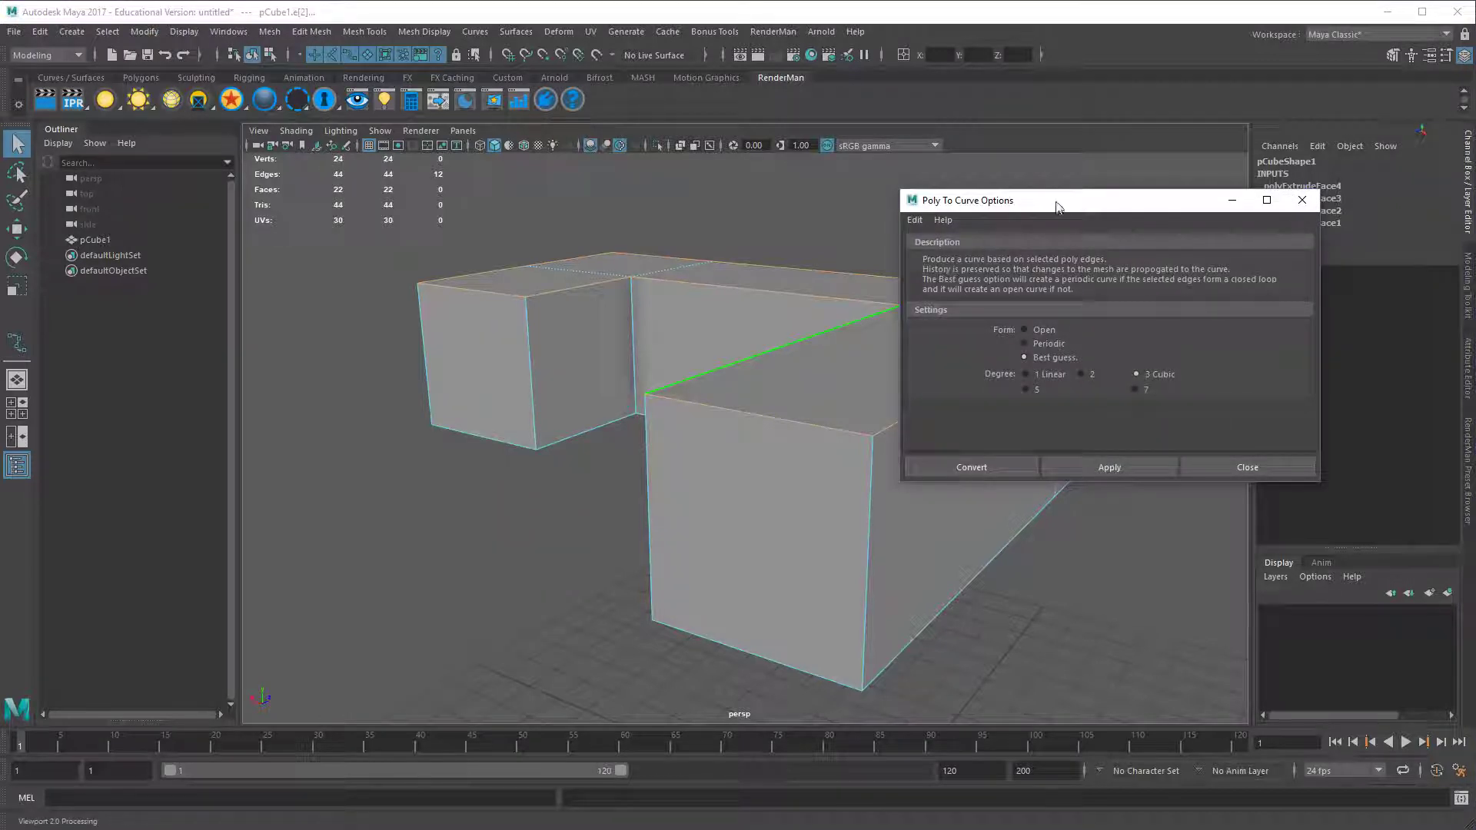
left_click_drag(1058, 206, 771, 143)
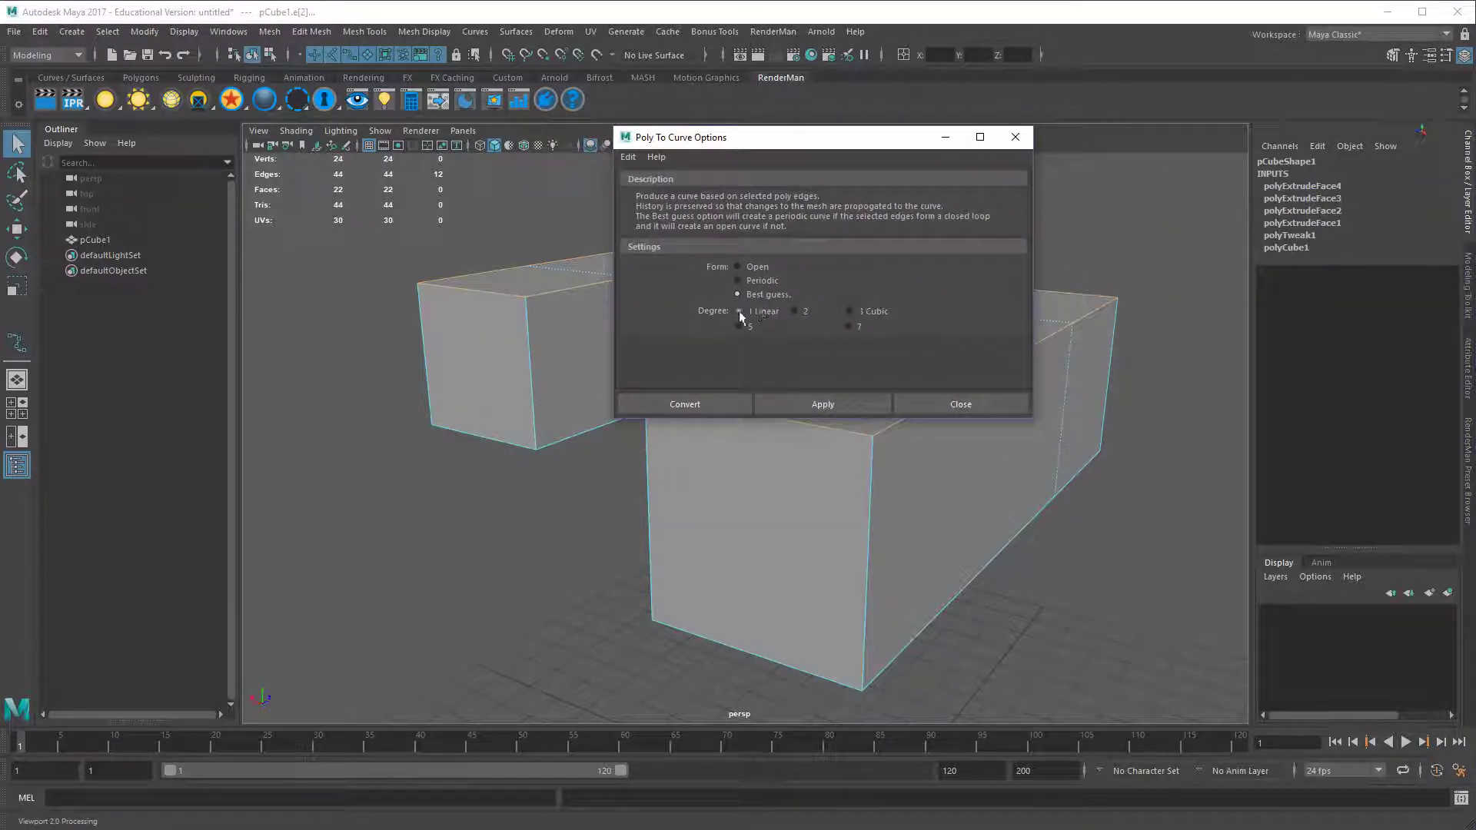
left_click(700, 397)
Examine the converted curve's control vertices around the block's top outline from several angles.
left_click_drag(859, 459, 744, 495, "alt")
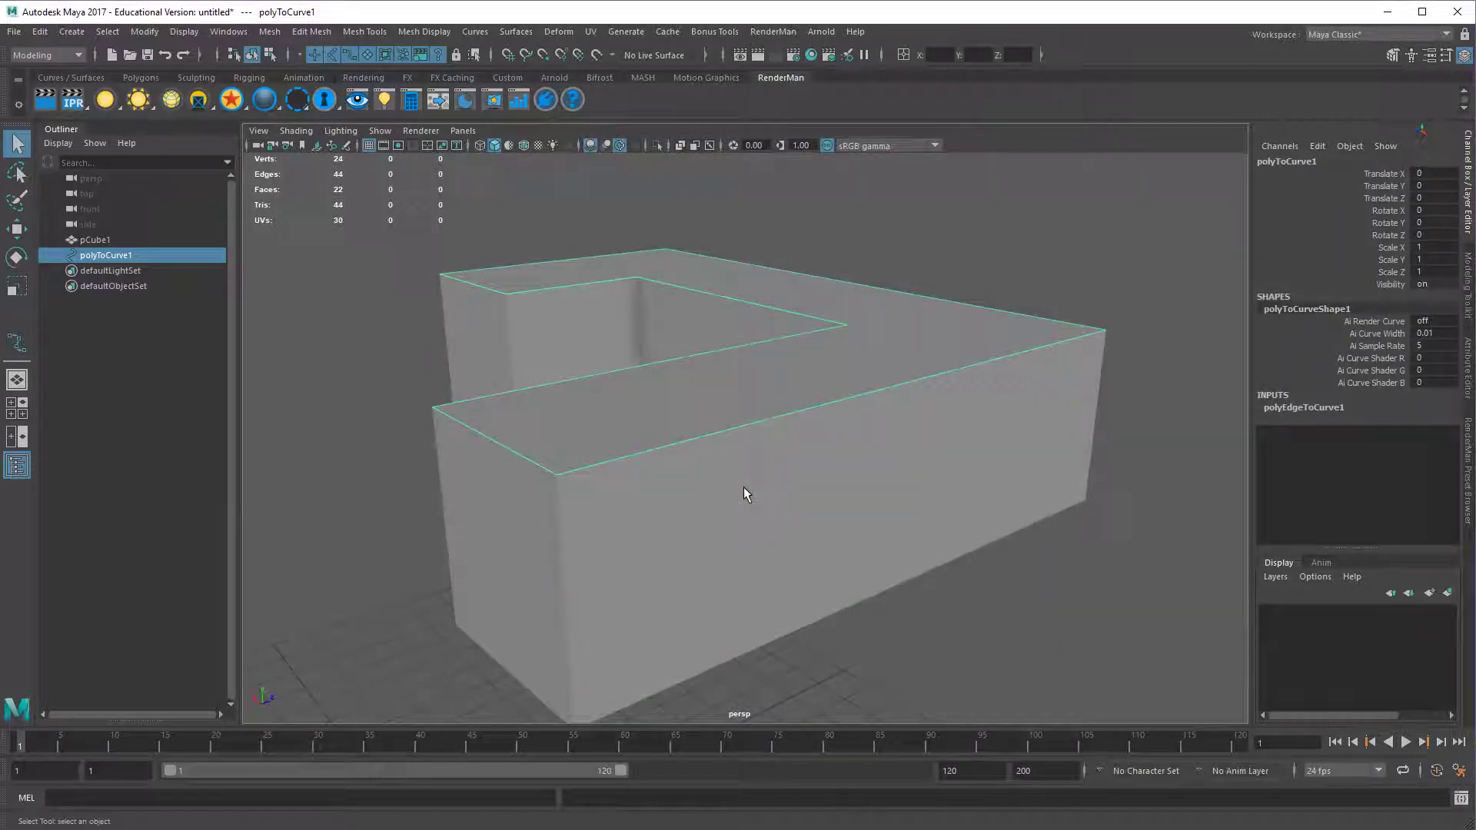
key("F8")
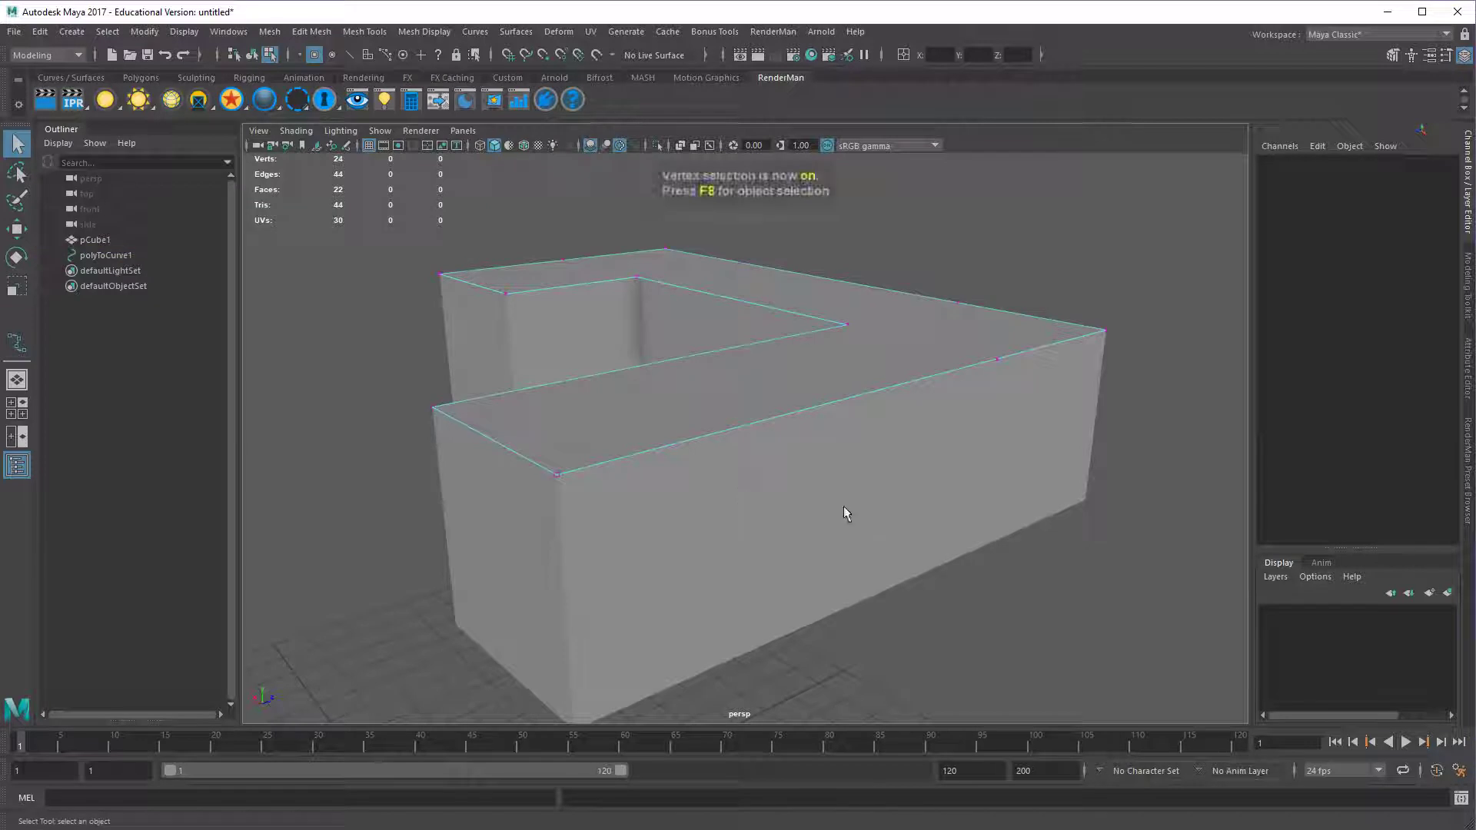
mouse_move(846, 511)
left_mouse_down("alt")
mouse_move(788, 517)
mouse_move(846, 484)
left_mouse_up("alt")
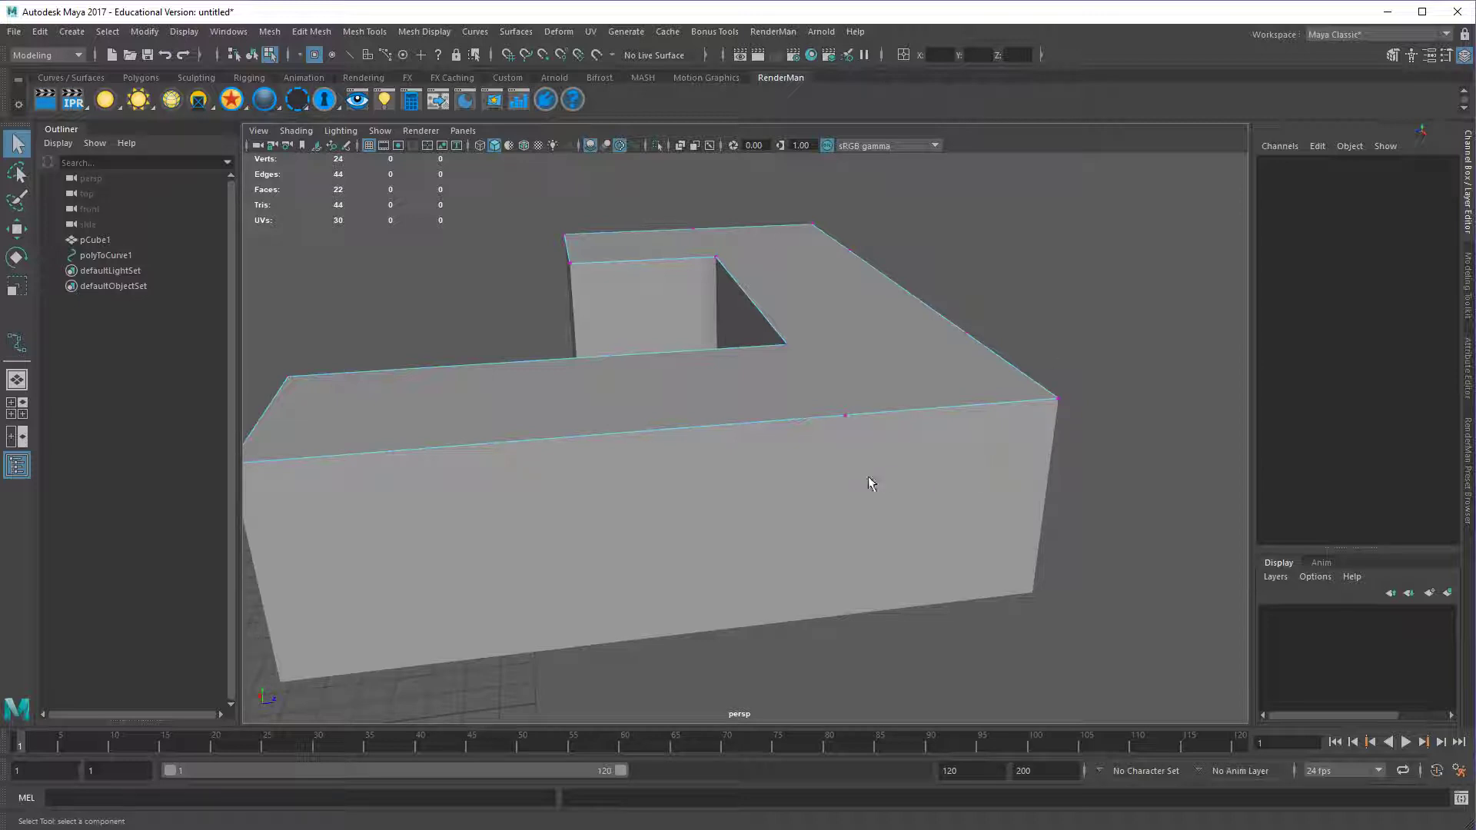
middle_click_drag(701, 527, 769, 513, "alt")
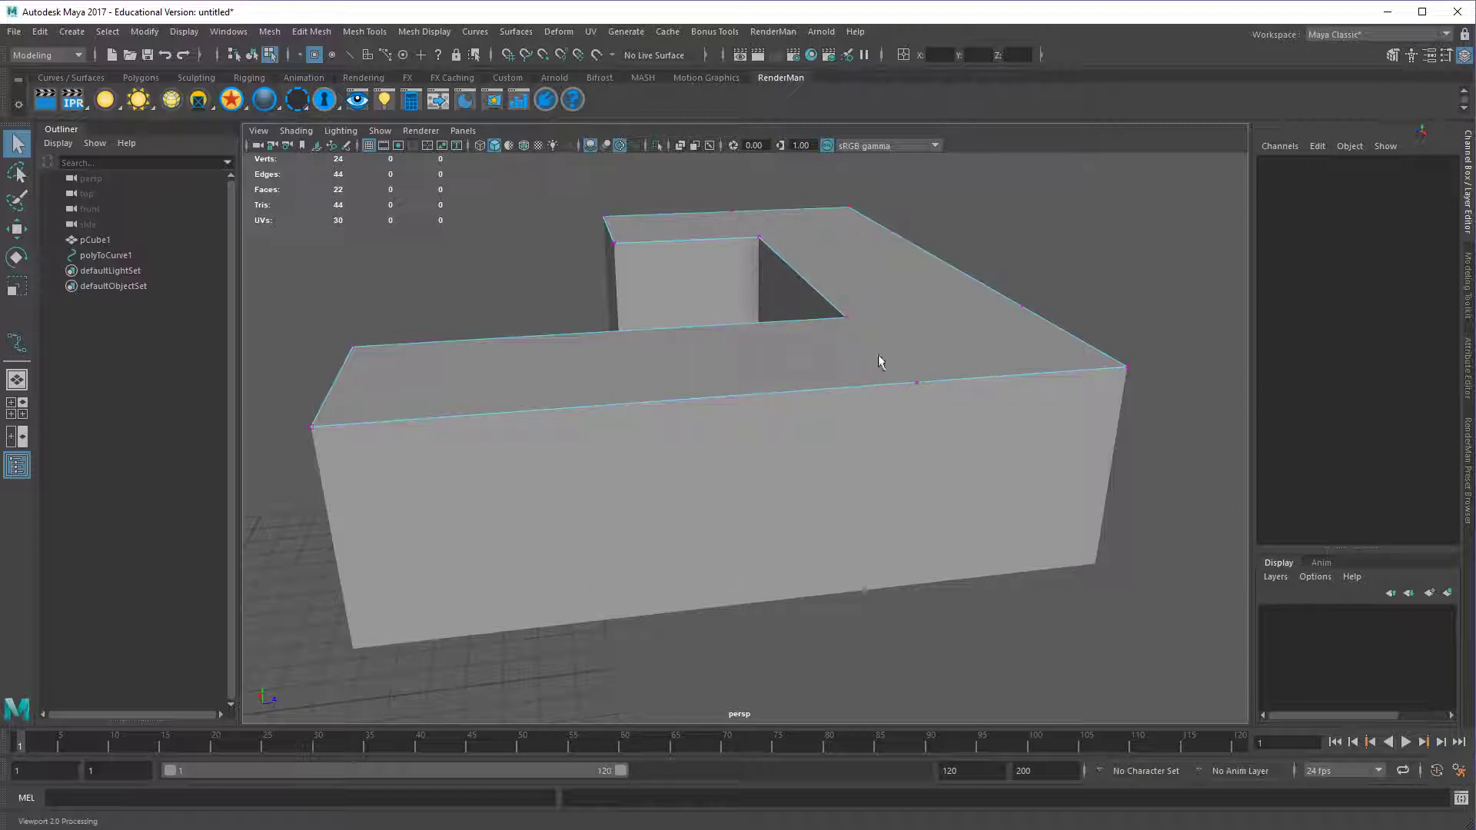
left_click_drag(943, 430, 907, 442, "alt")
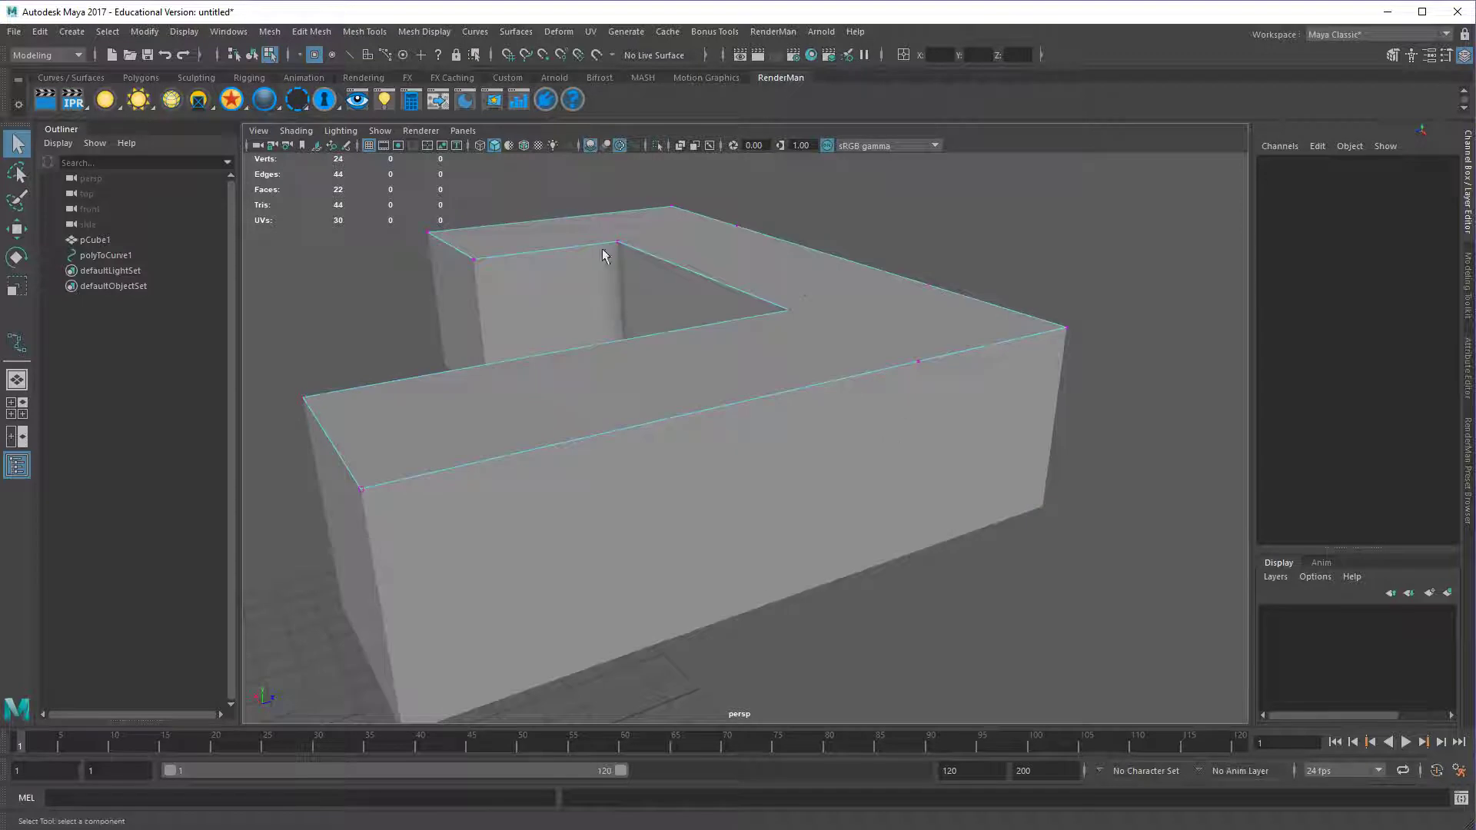
left_click_drag(643, 462, 737, 468, "alt")
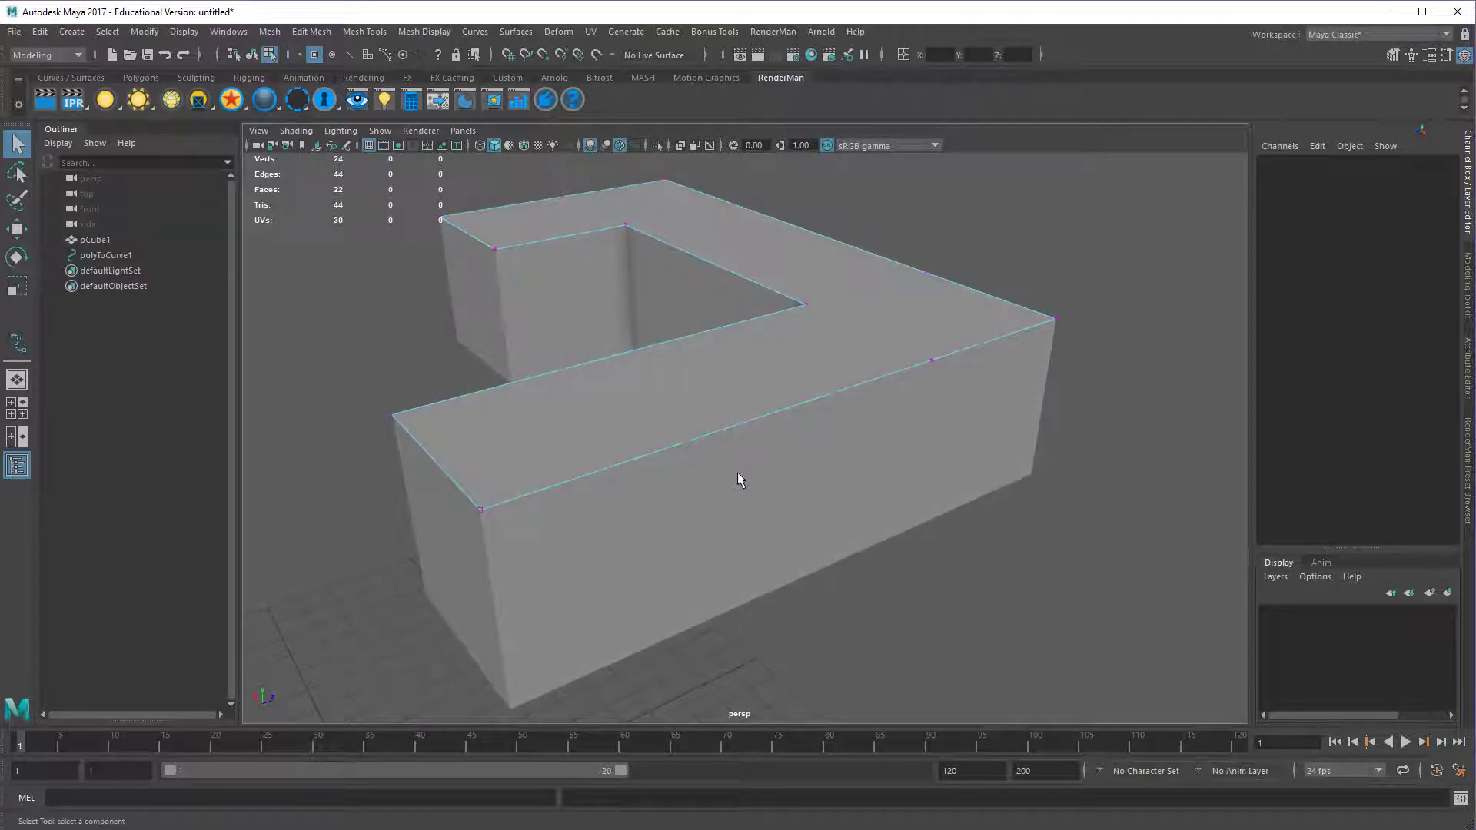
scroll(696, 495, "up", 2)
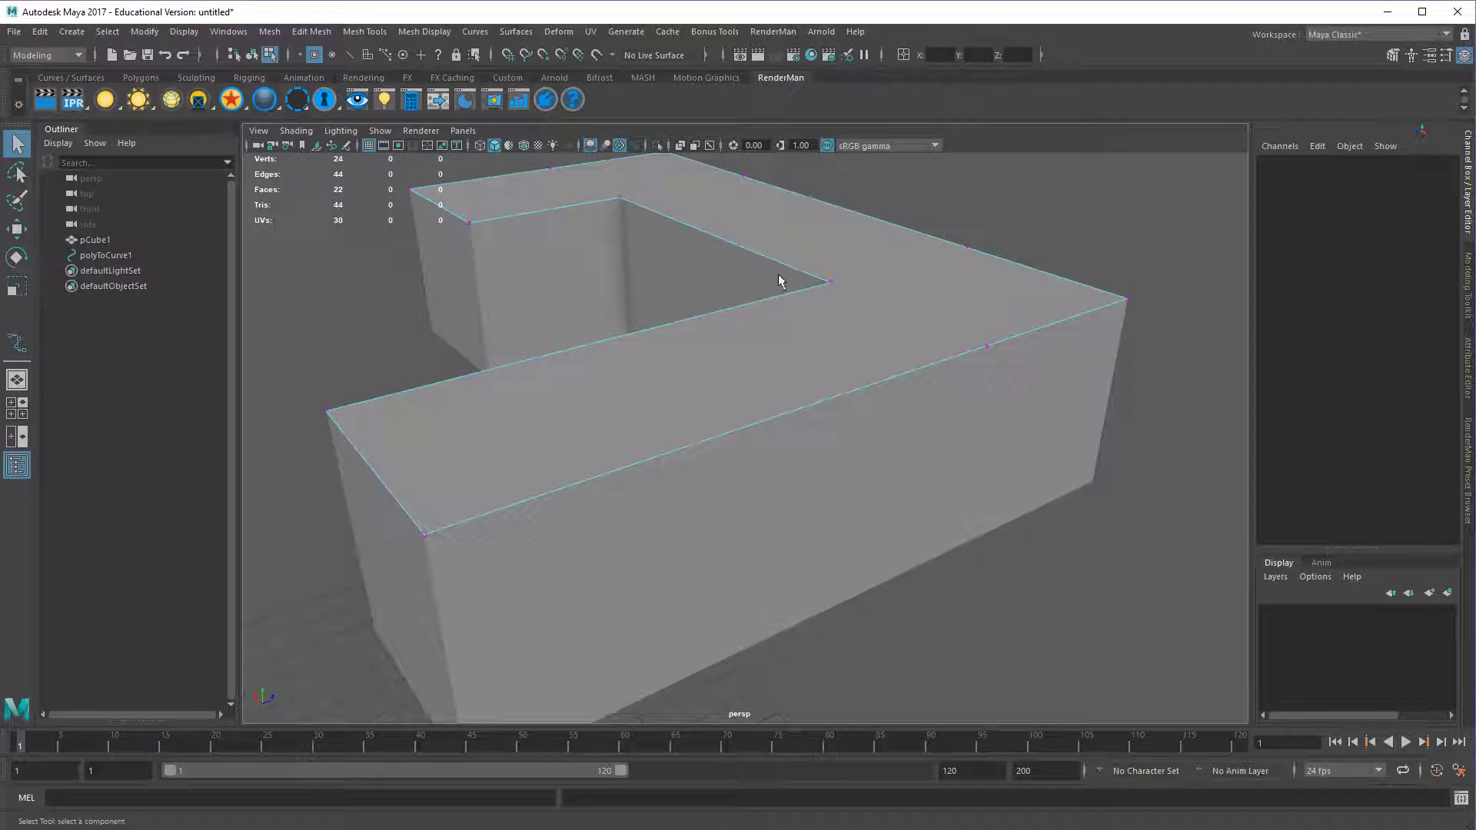
left_click_drag(664, 550, 791, 316, "alt")
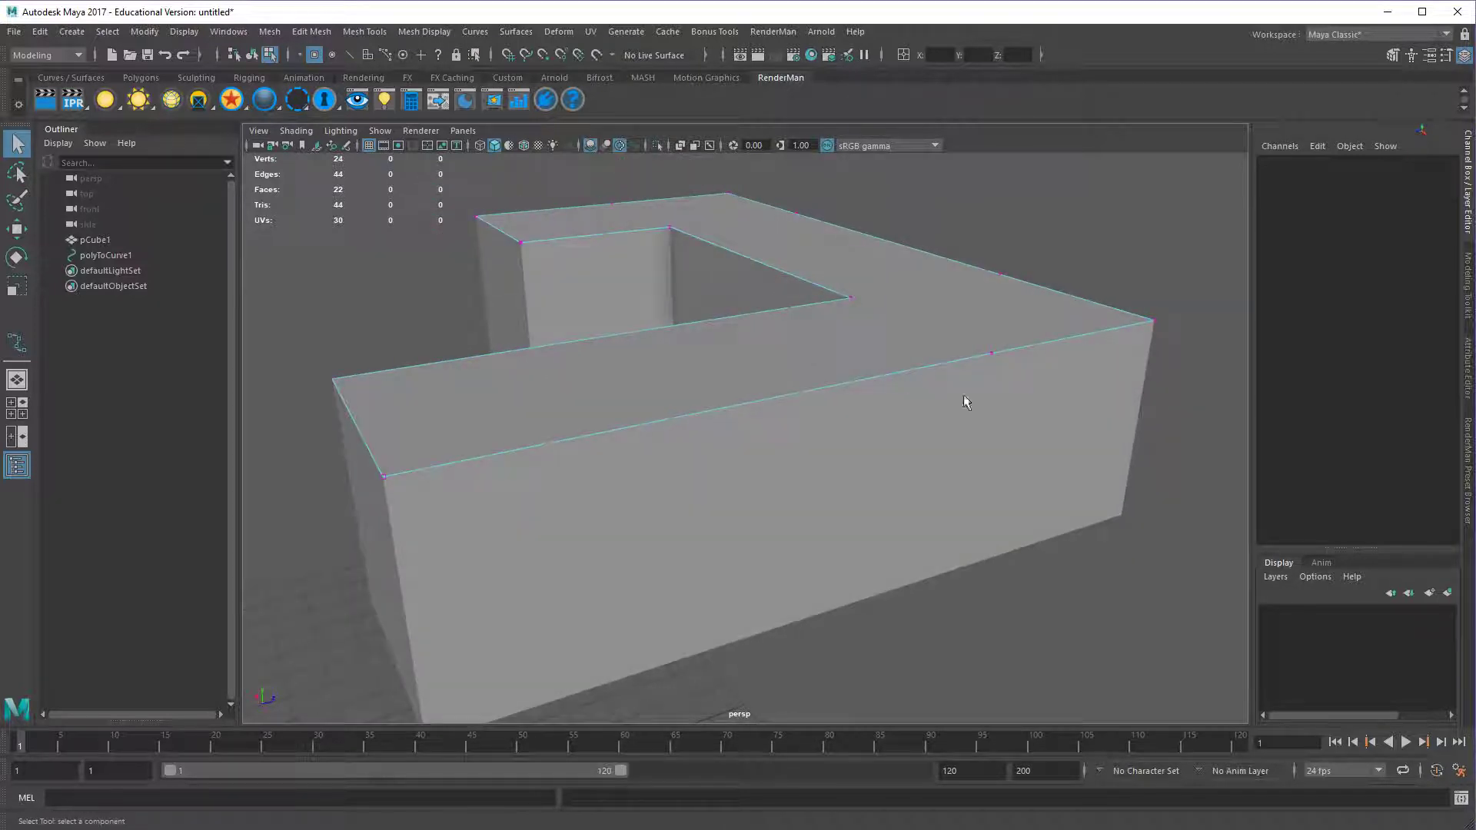
middle_click_drag(918, 455, 929, 445, "alt")
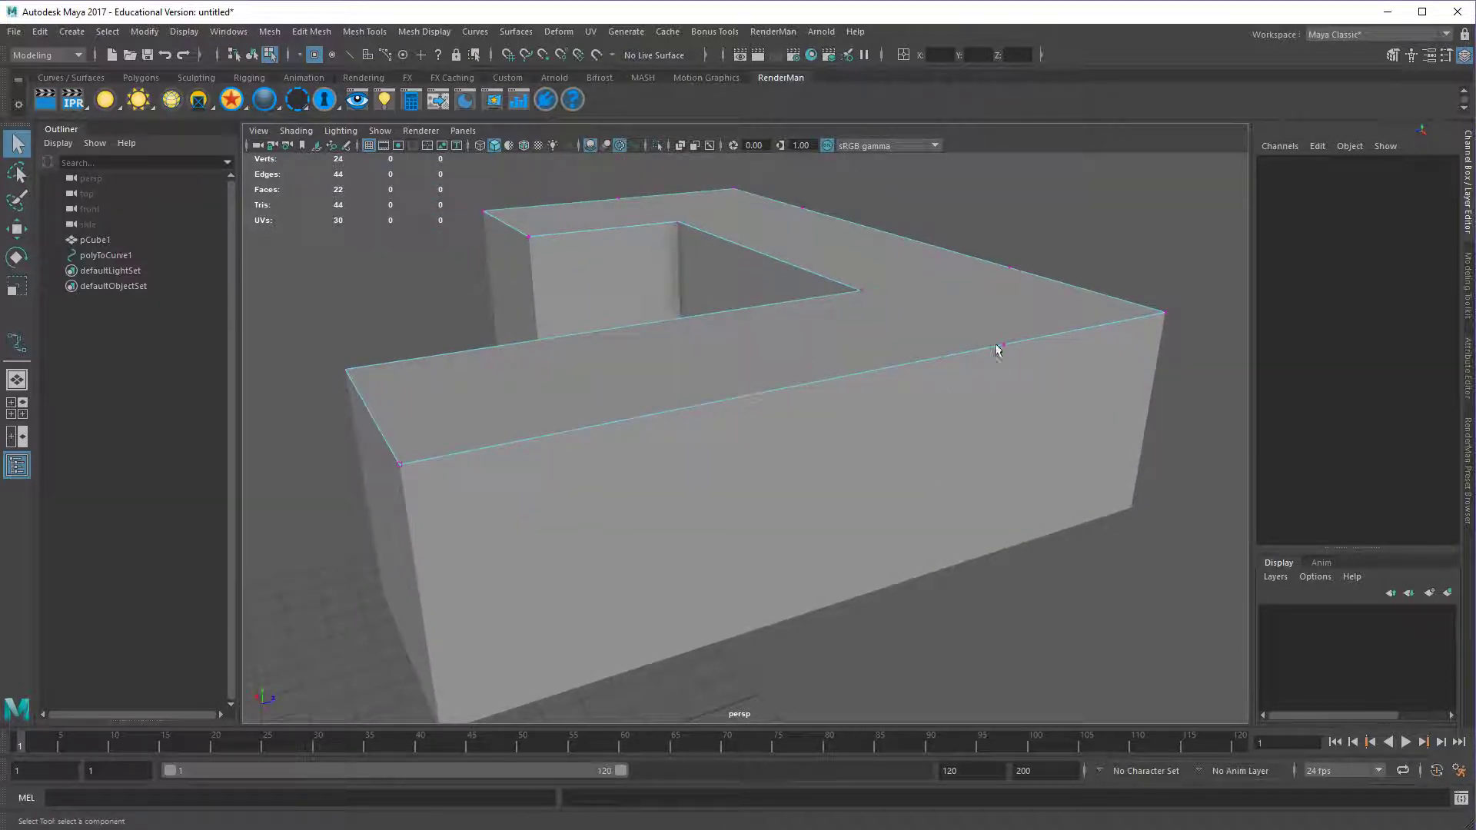
Return to object selection and delete the curve converted from the block's edges.
key("F8")
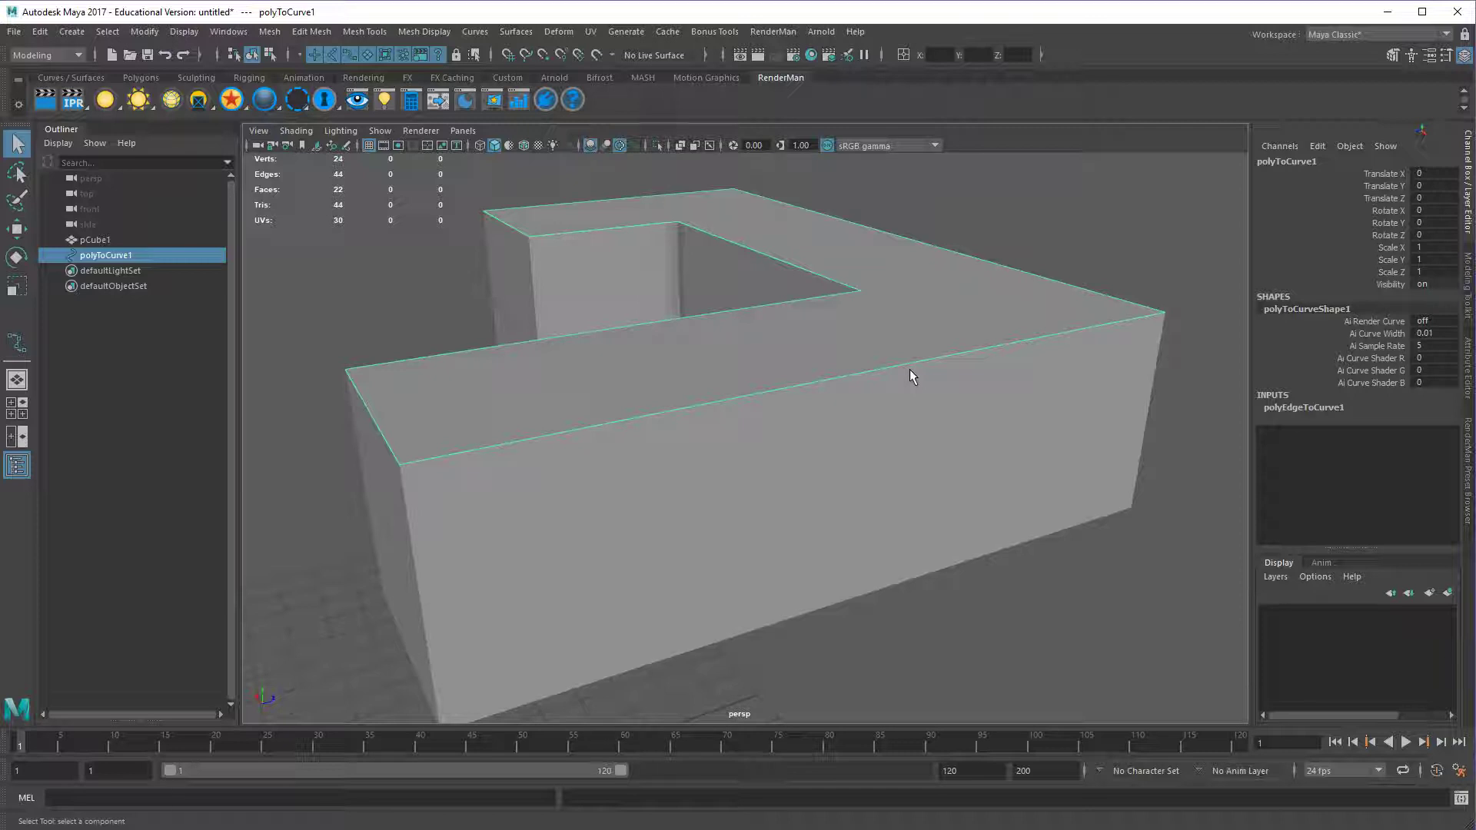
key("Delete")
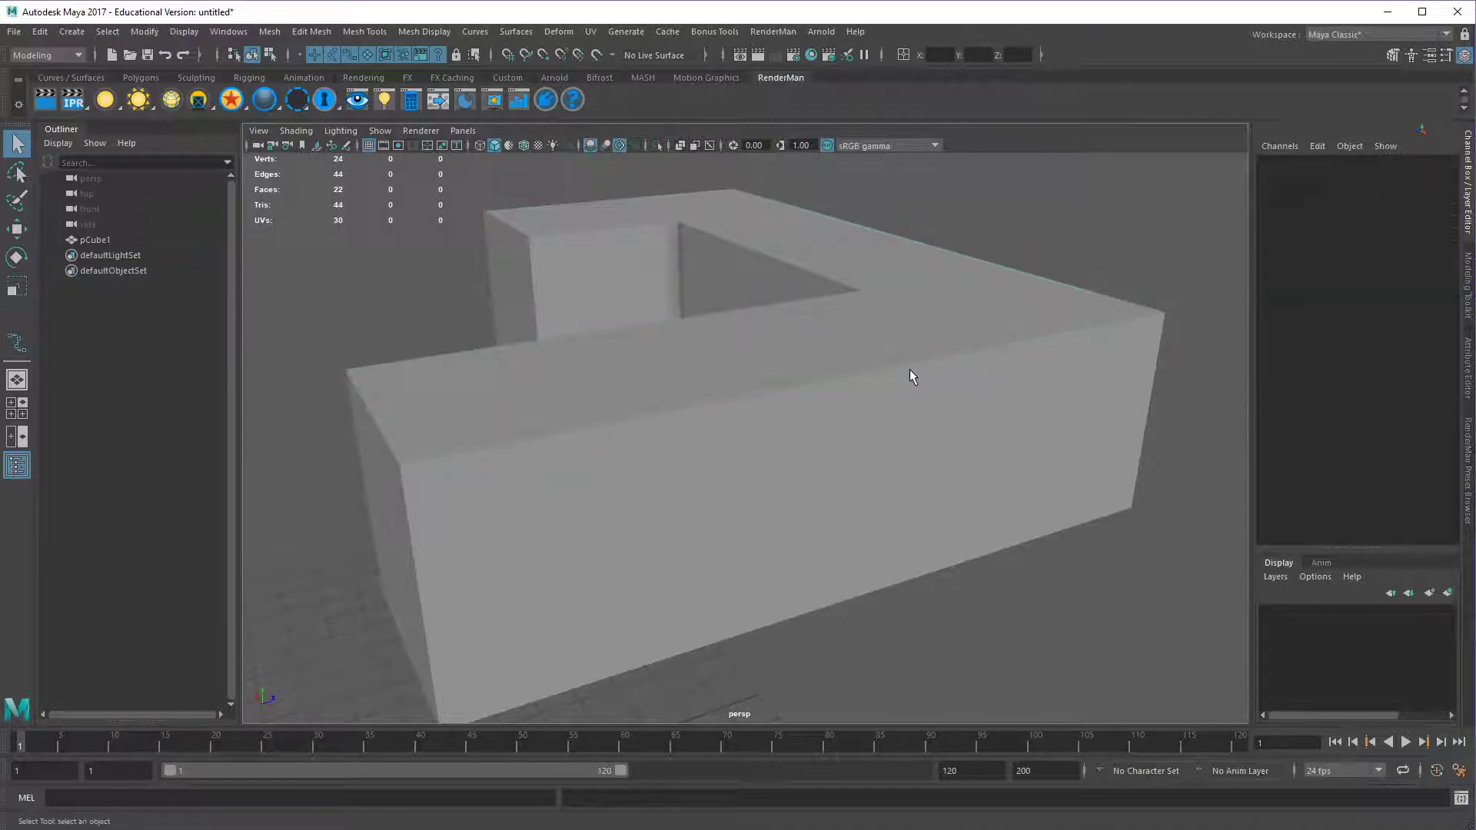
Activate the EP Curve Tool with its curve degree set to 1 Linear.
left_click_drag(858, 378, 789, 408, "alt")
left_click(145, 32)
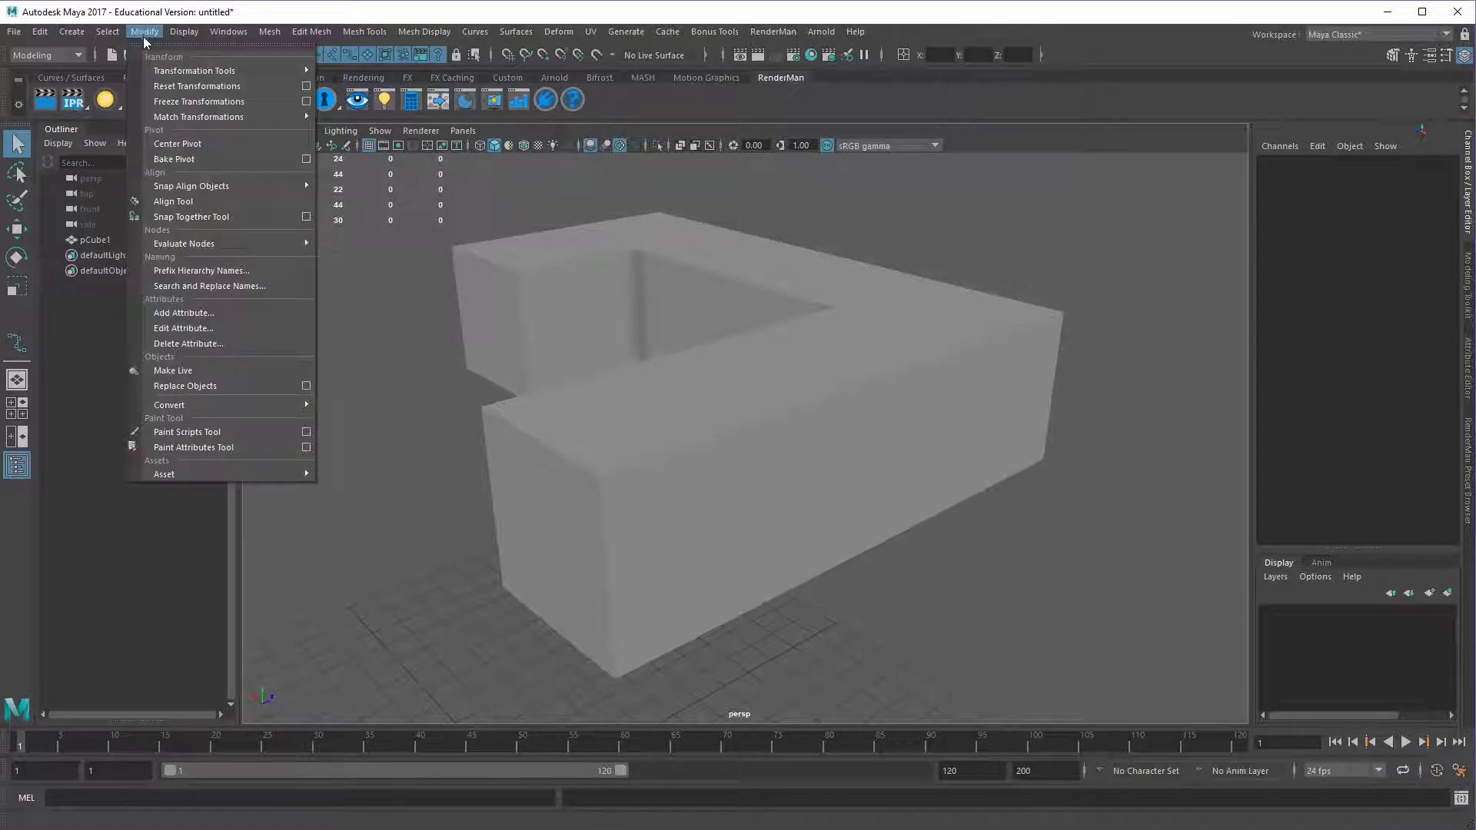
mouse_move(115, 148)
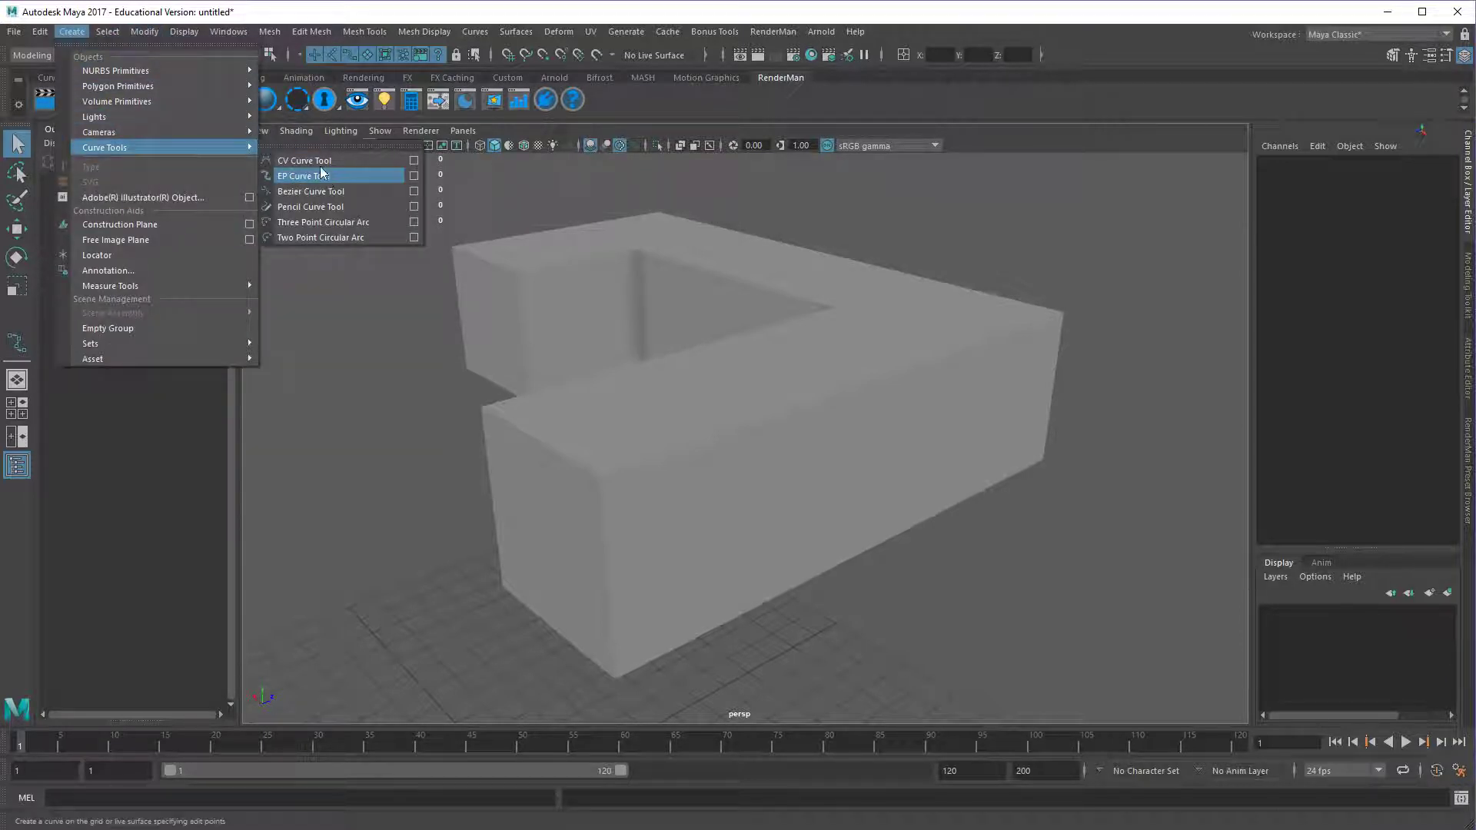
left_click(414, 176)
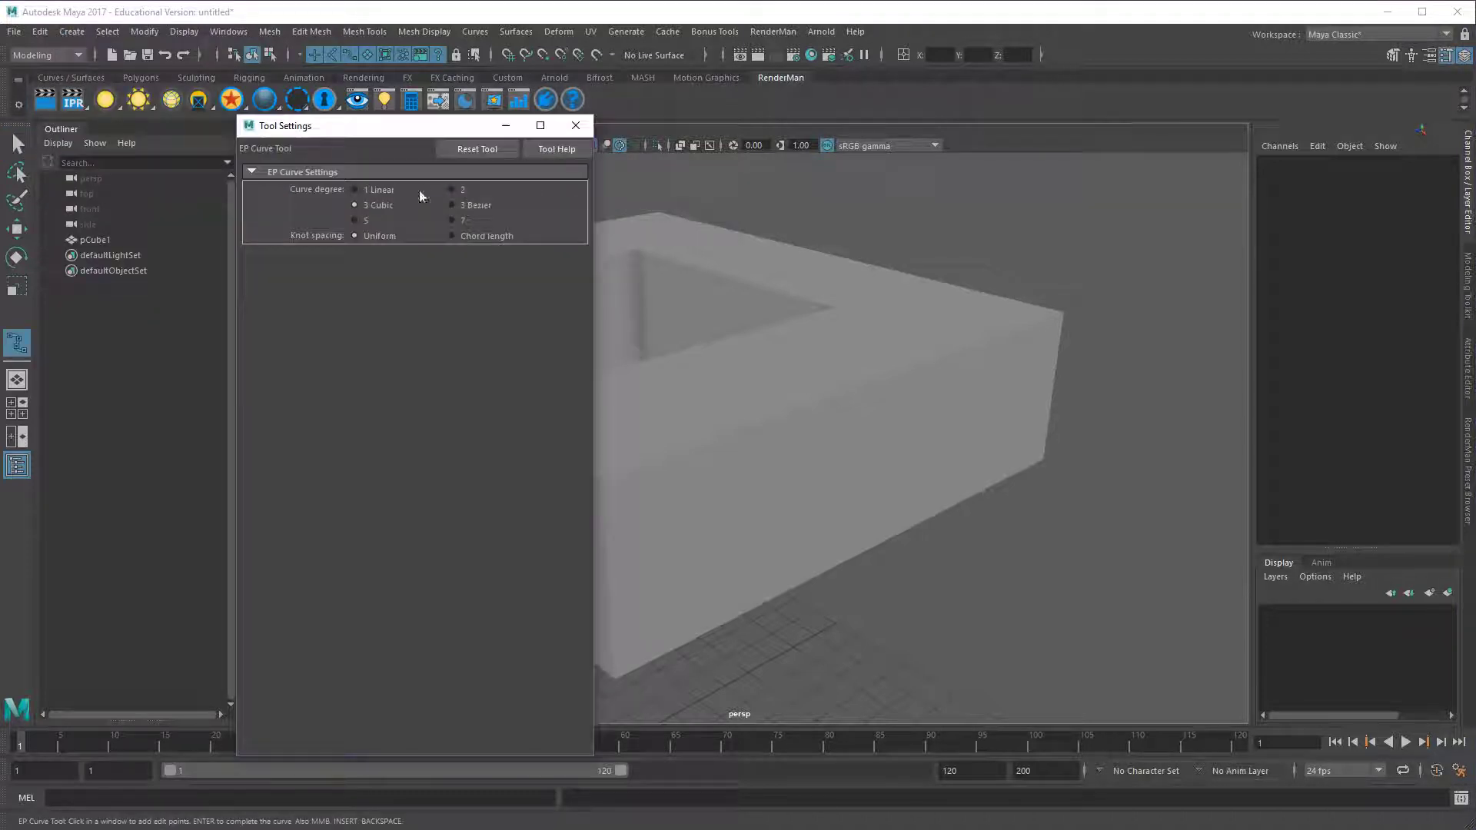
left_click(376, 190)
left_click(575, 125)
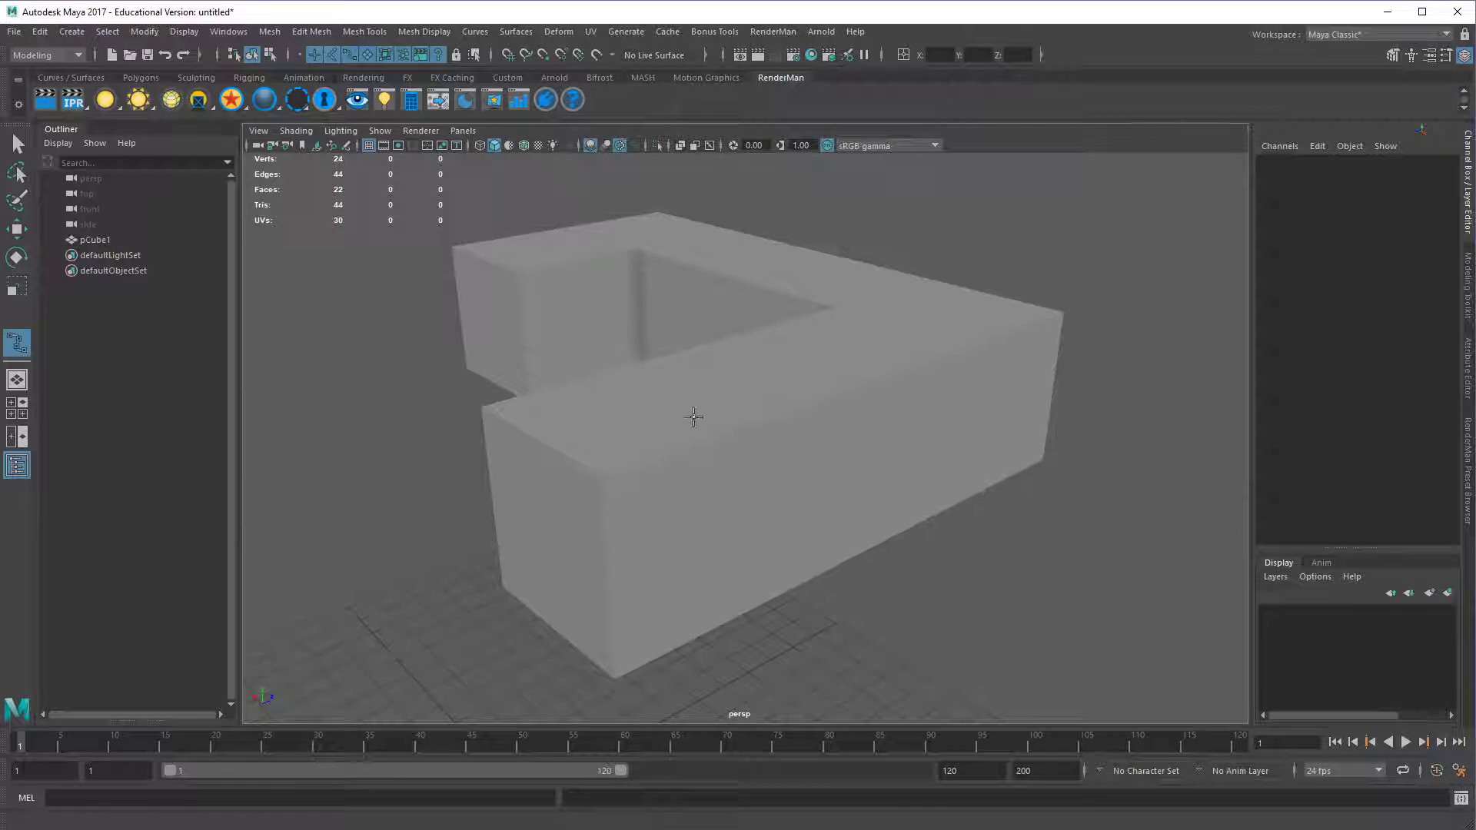
Display the wireframe edges over the shaded block.
left_click_drag(693, 417, 644, 290, "alt")
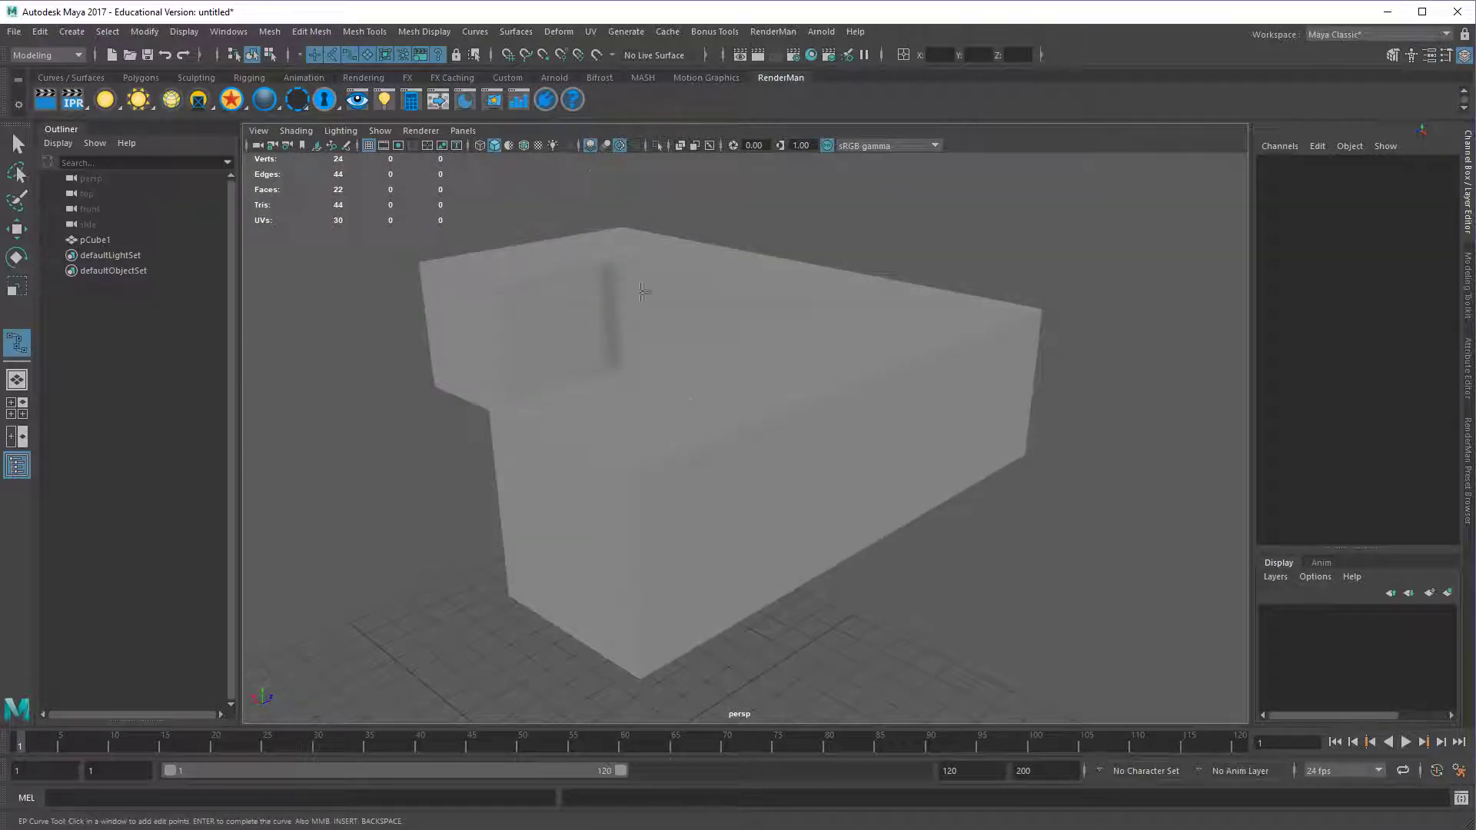
left_click(523, 146)
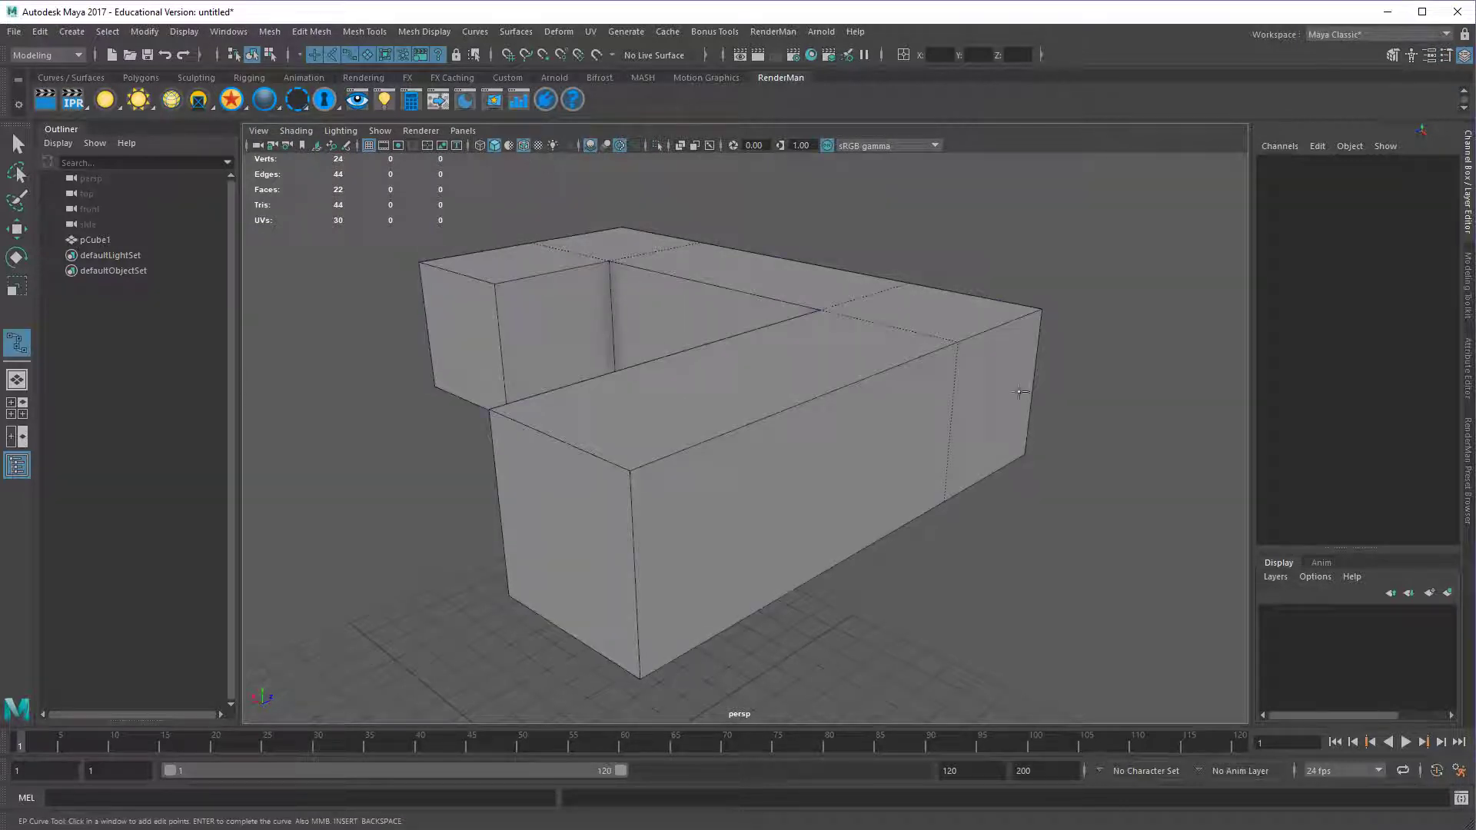
left_click_drag(915, 435, 868, 464, "alt")
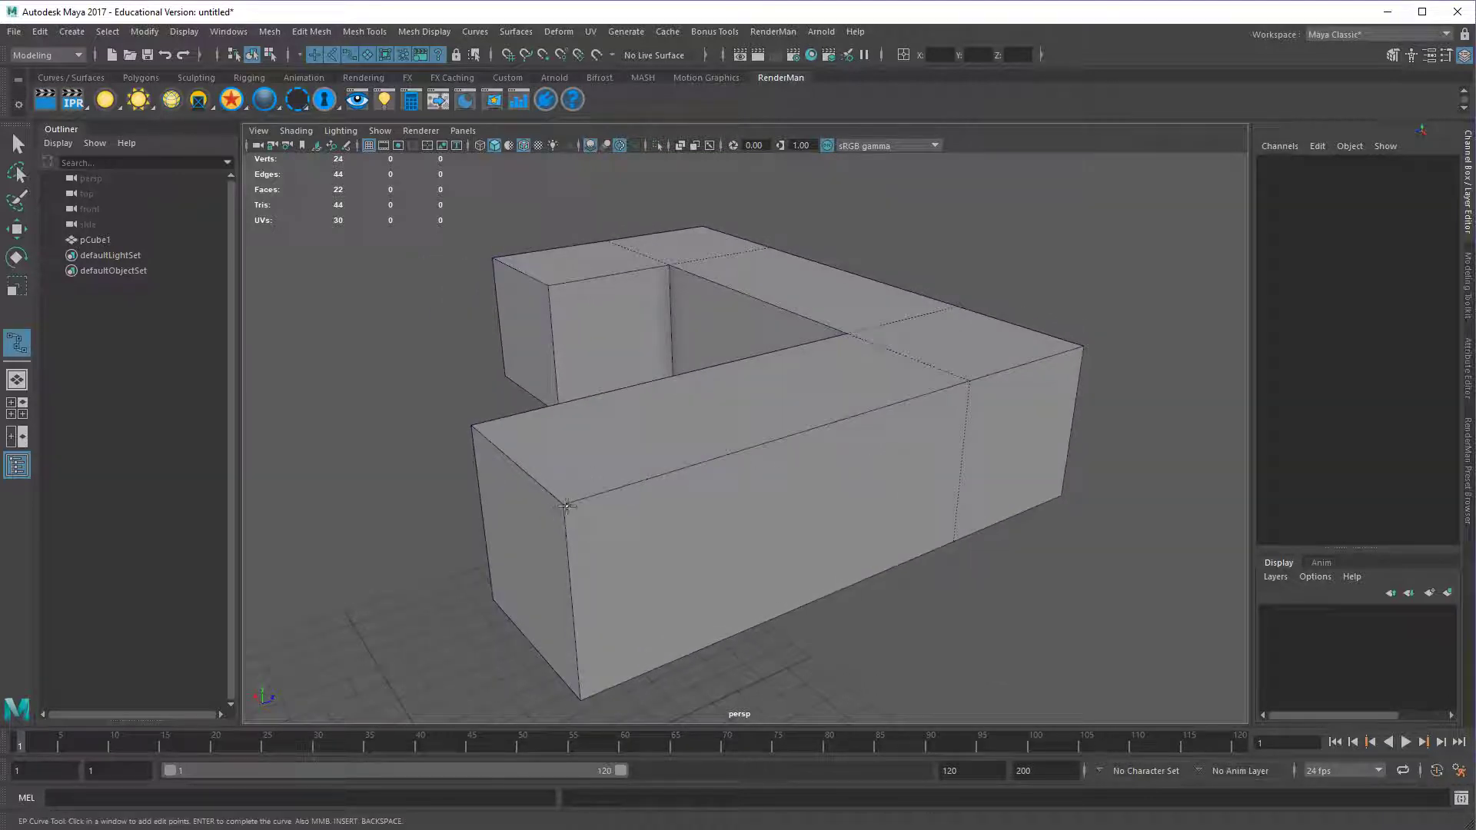
Trace a closed linear EP curve around the block's top outline, using Snap to Points to place each point on a corner vertex.
left_click(983, 381)
left_click(543, 55)
left_click_drag(969, 379, 1084, 347)
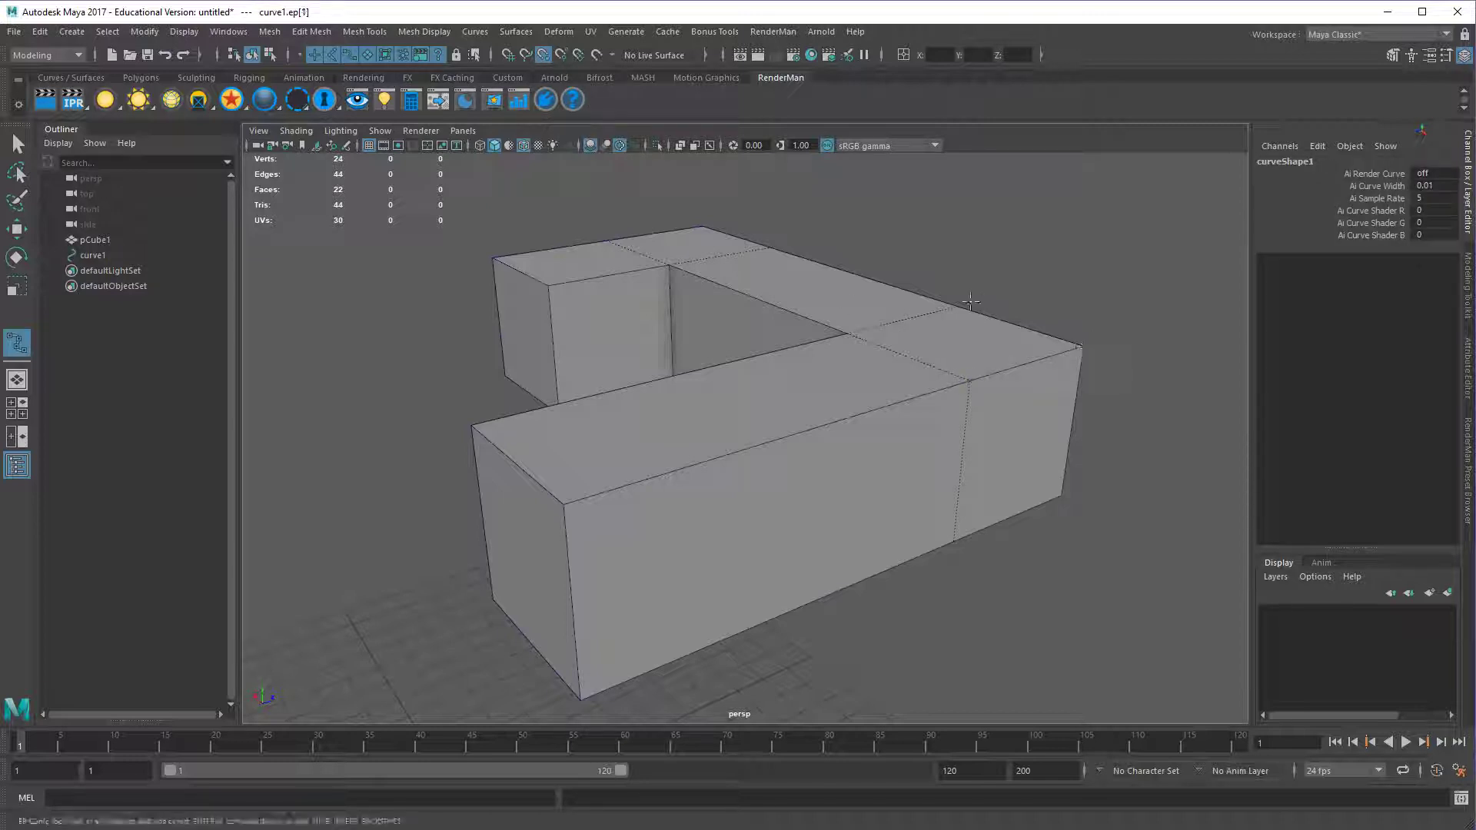
left_click(494, 258)
left_click(548, 285)
left_click(846, 335)
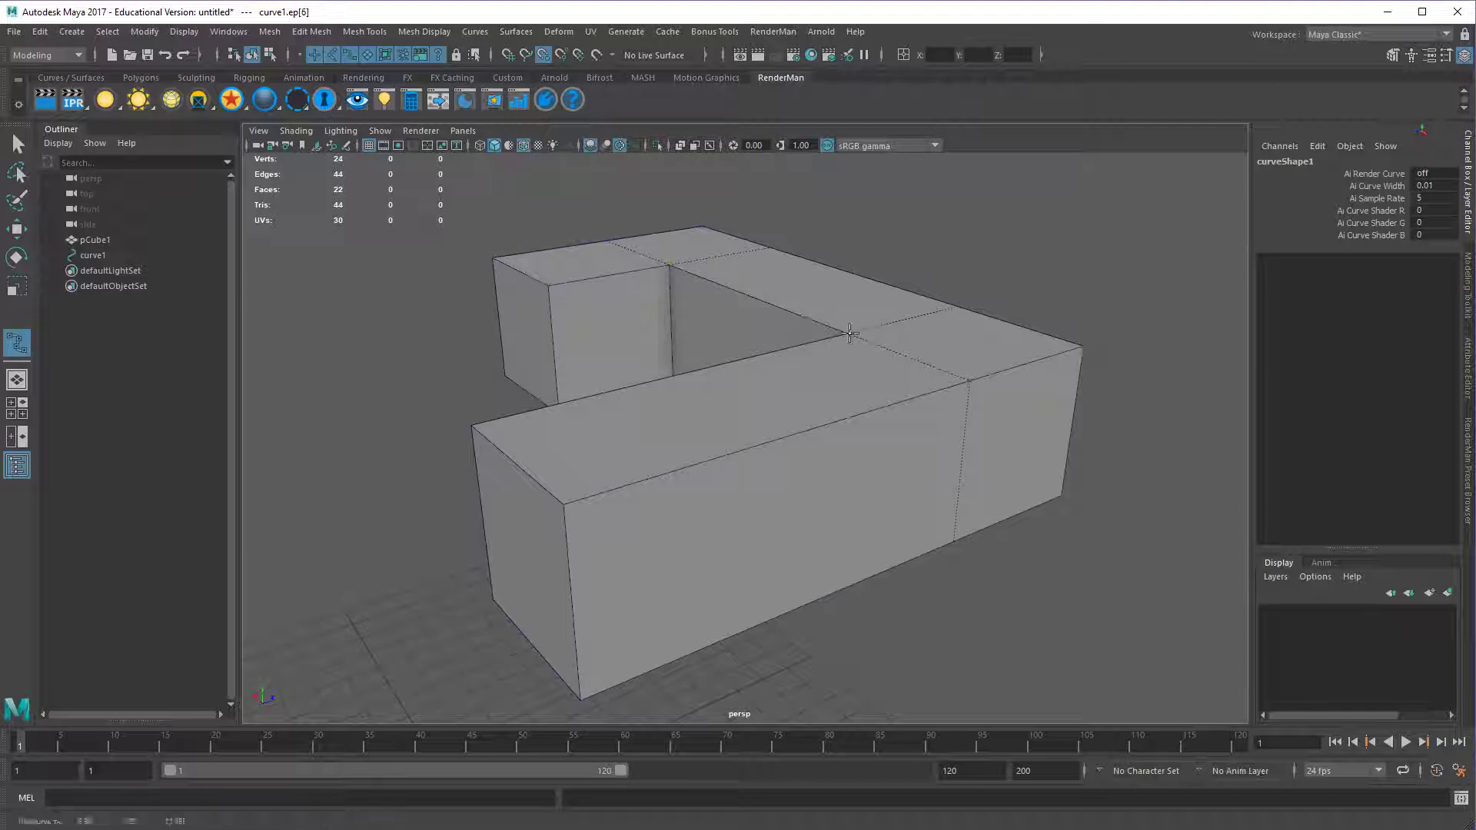
left_click(470, 424)
left_click(563, 504)
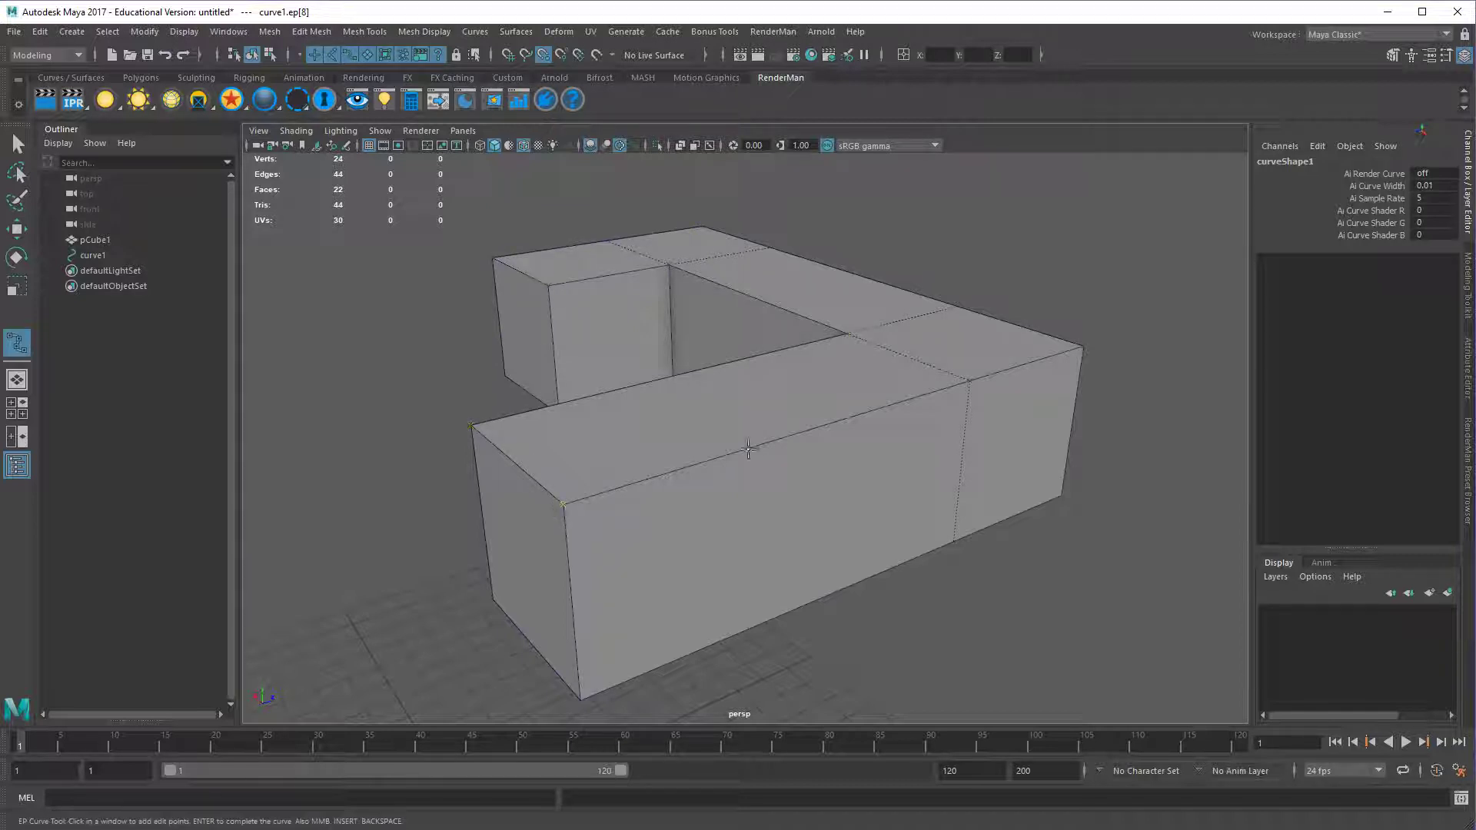
key("Return")
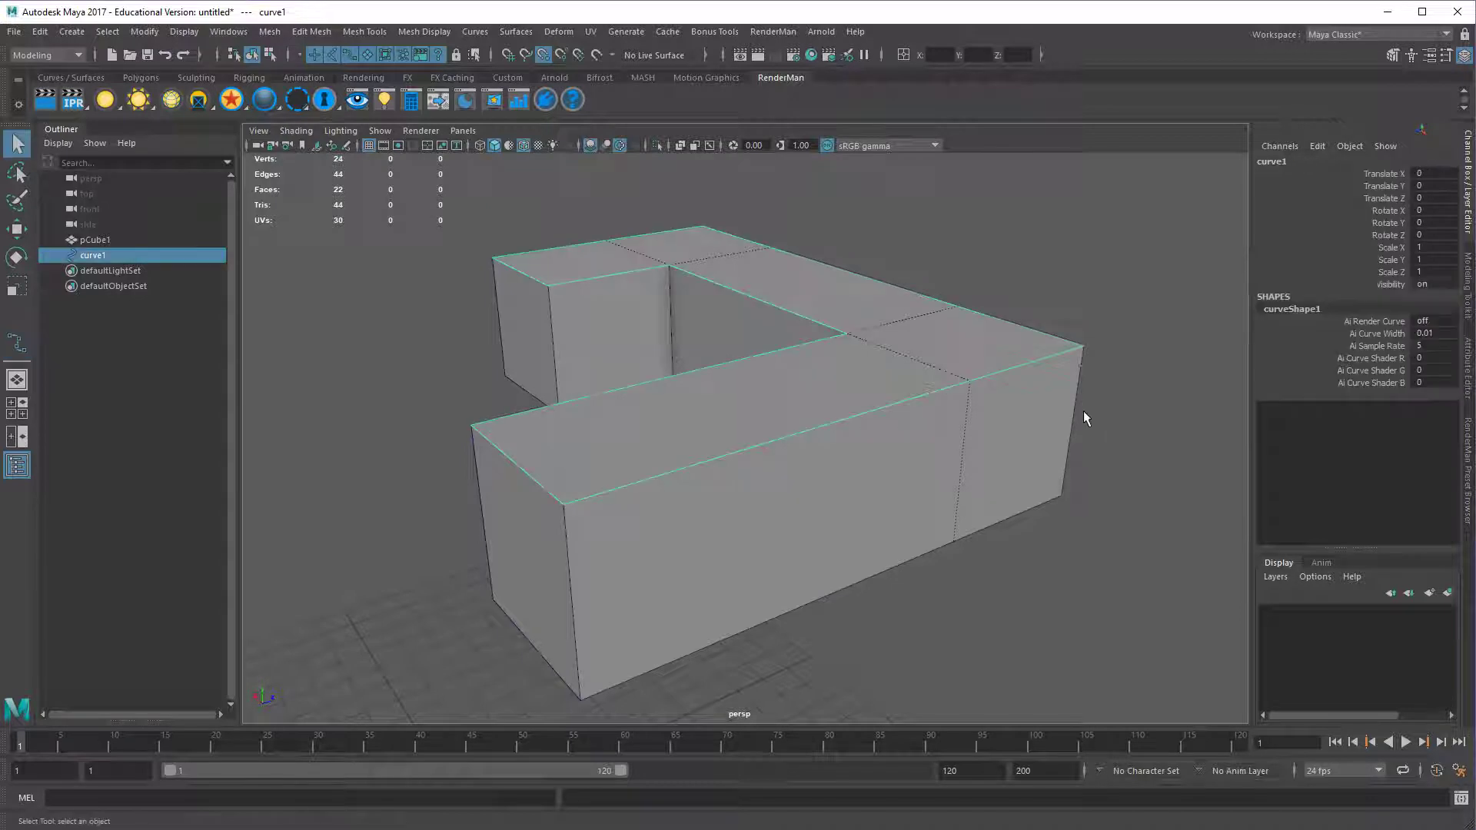
Examine the traced curve's control vertices around the block's top, then return to object selection with the curve selected.
left_click_drag(1060, 412, 890, 475, "alt")
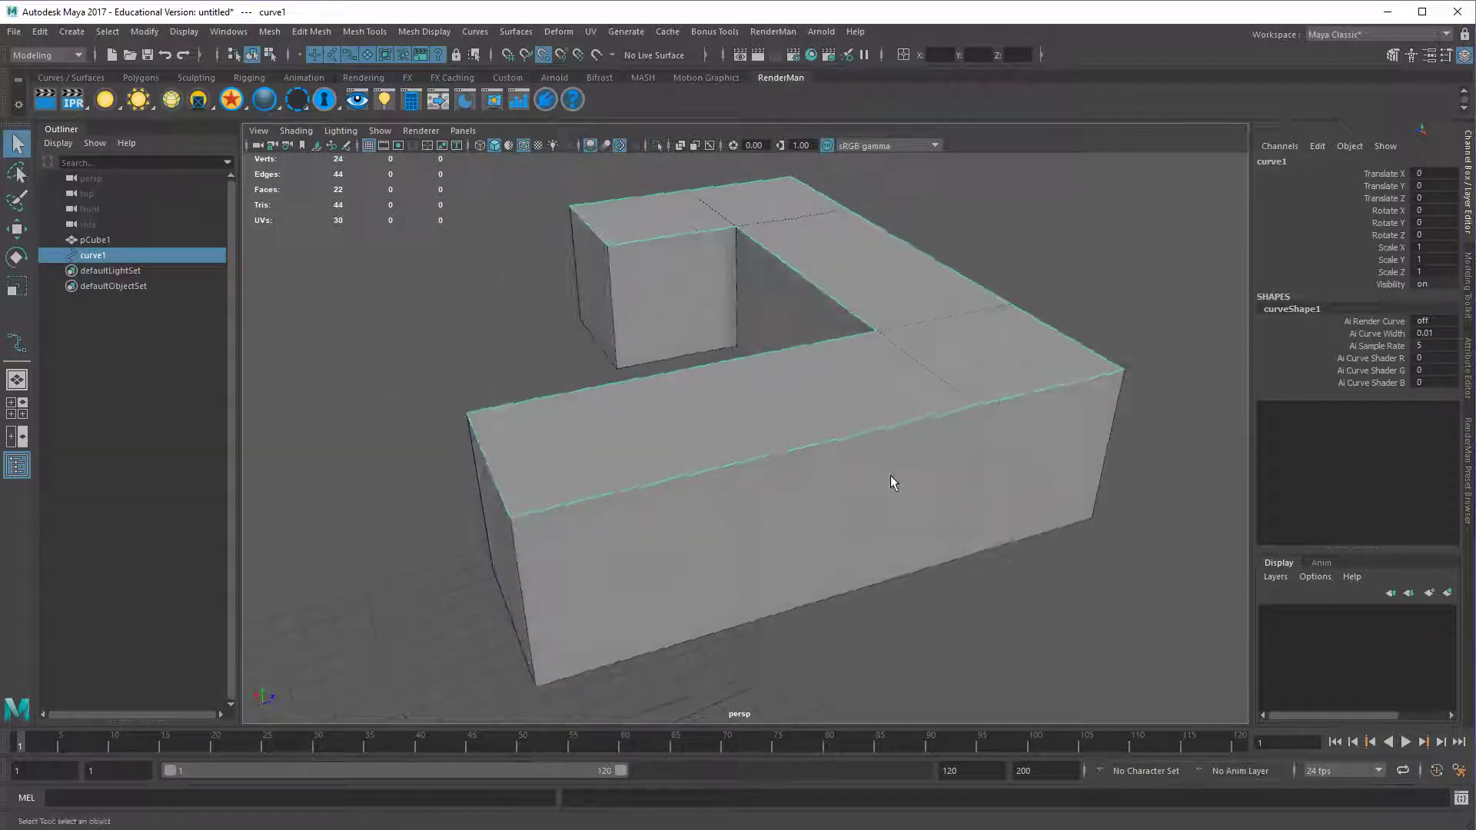
key("F8")
left_click_drag(1003, 476, 1054, 416, "alt")
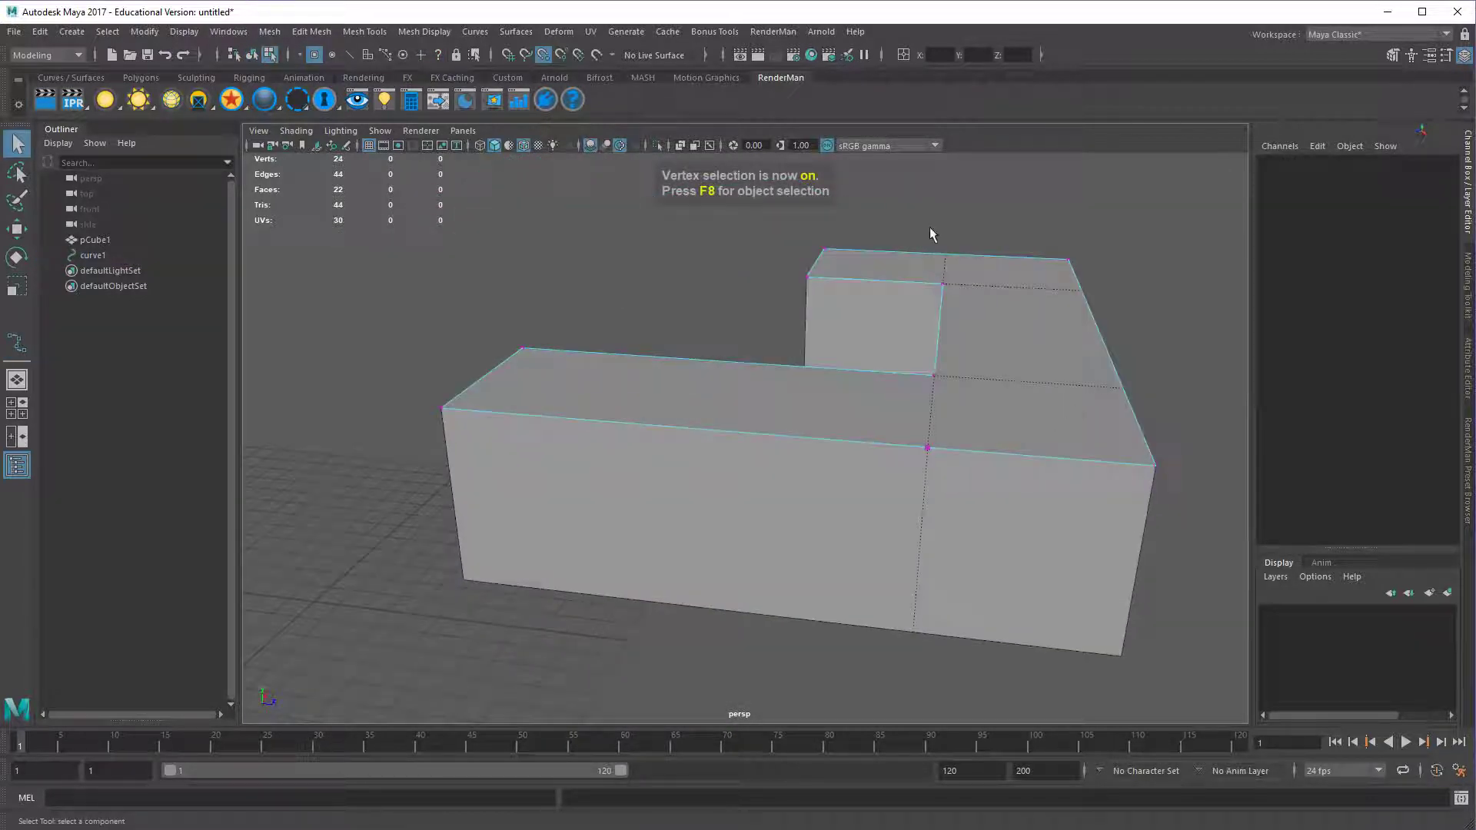
left_click_drag(965, 428, 1044, 362, "alt")
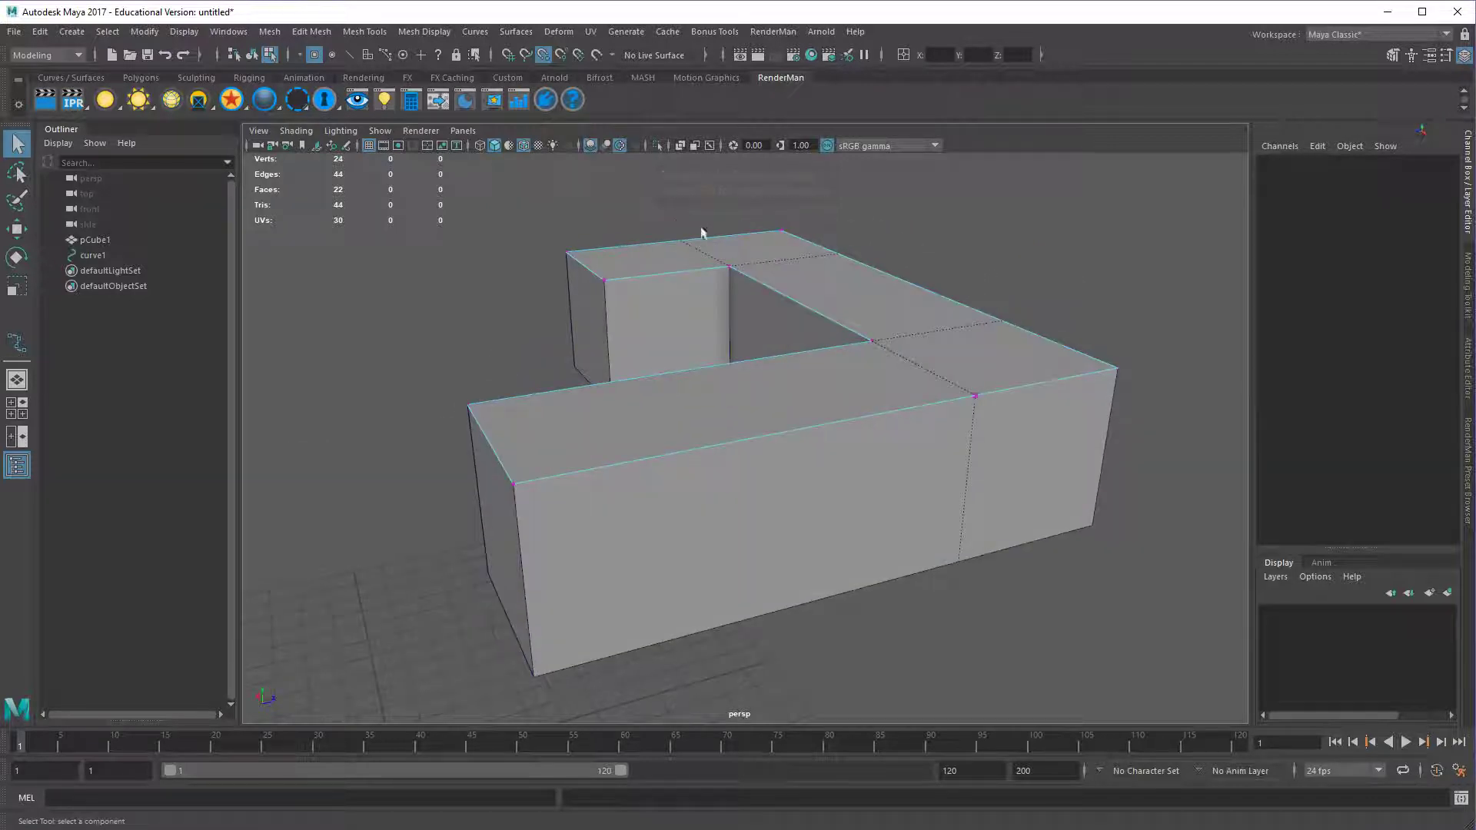
left_click_drag(699, 231, 956, 371, "alt")
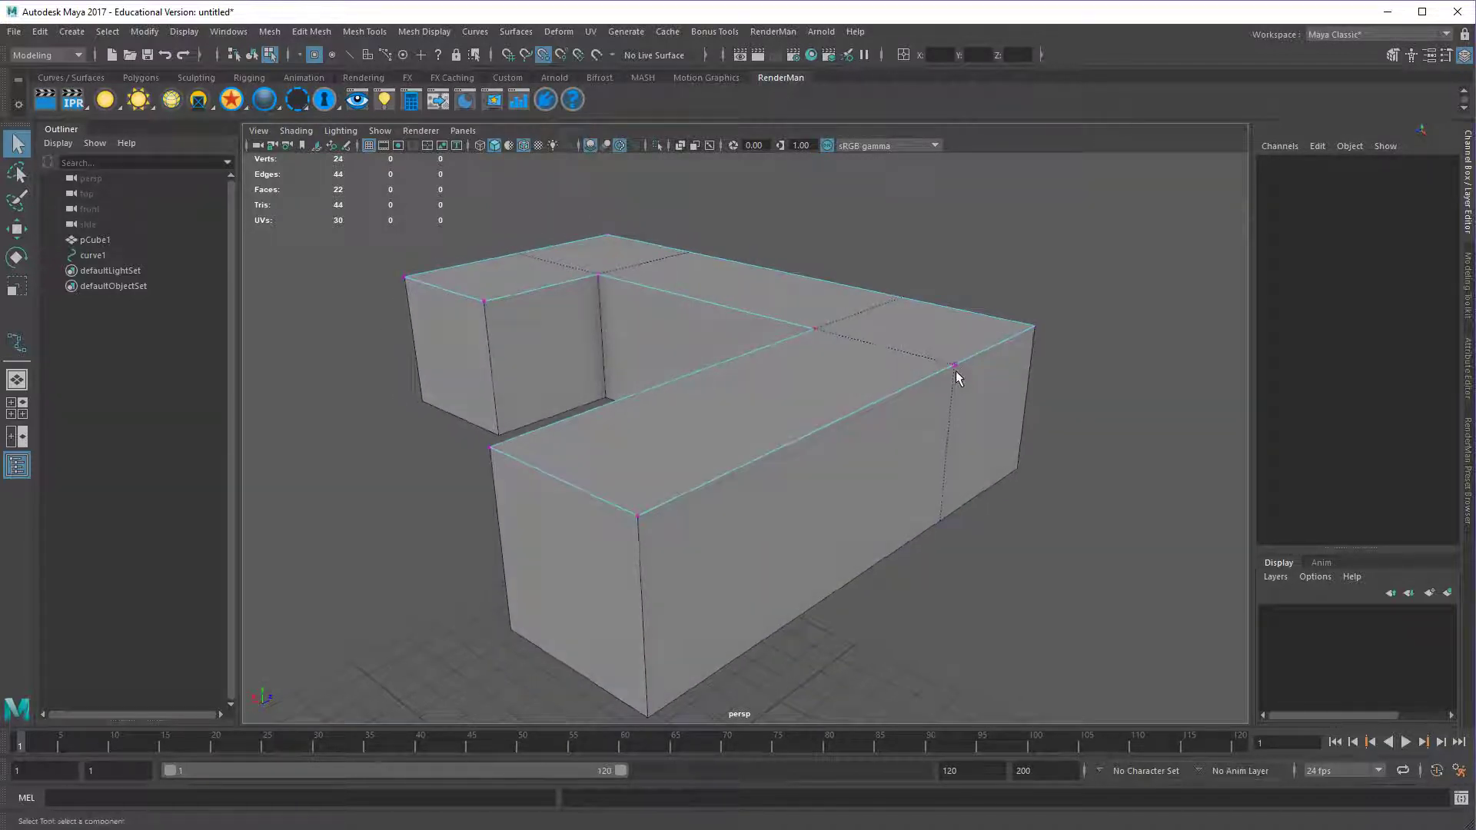
key("F8")
left_click(956, 371)
right_click_drag(1047, 495, 680, 509, "alt")
left_click_drag(680, 509, 774, 502, "alt")
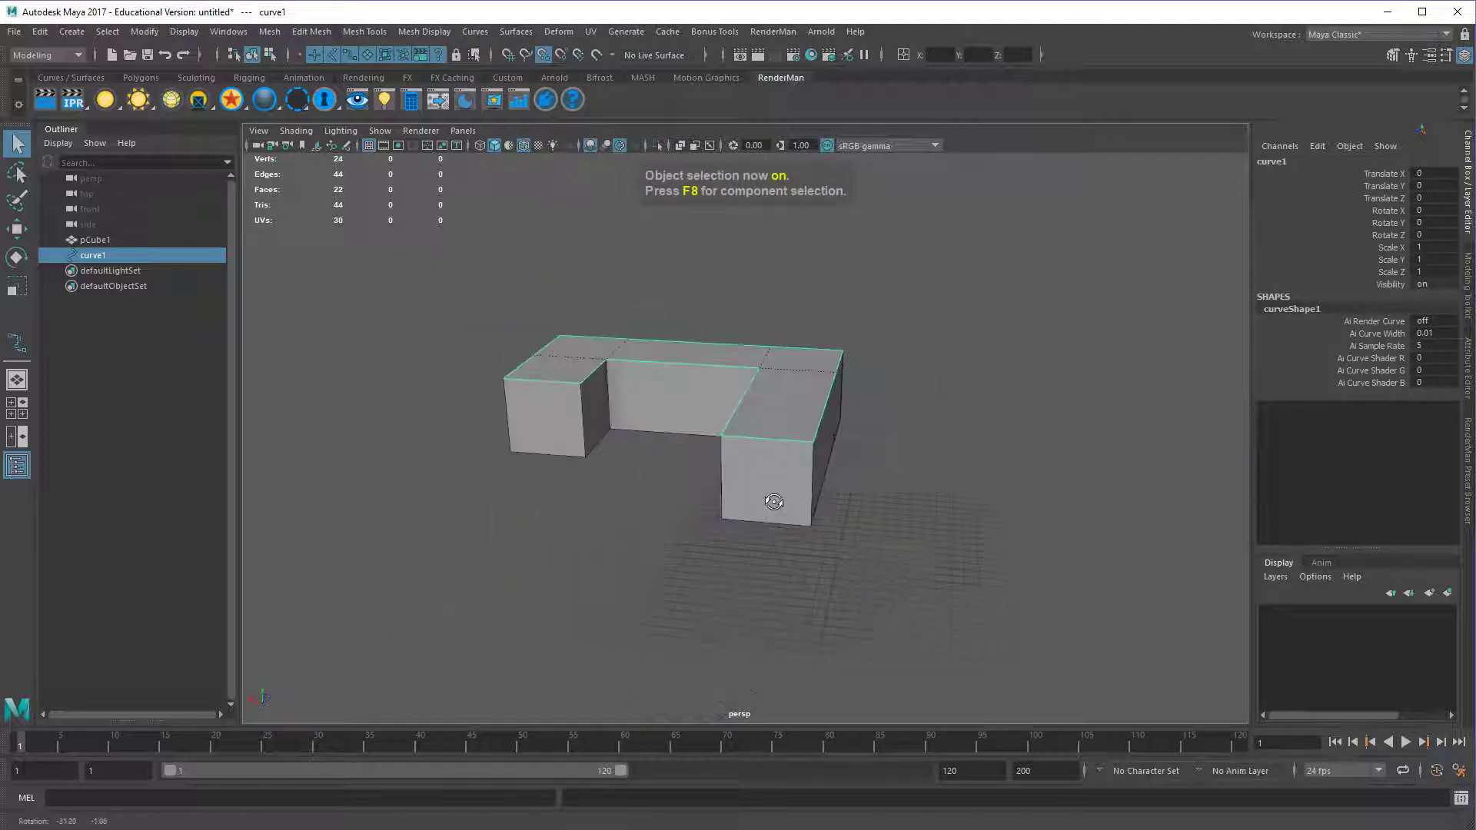
right_click_drag(774, 501, 839, 536, "alt")
left_click_drag(839, 540, 774, 454, "alt")
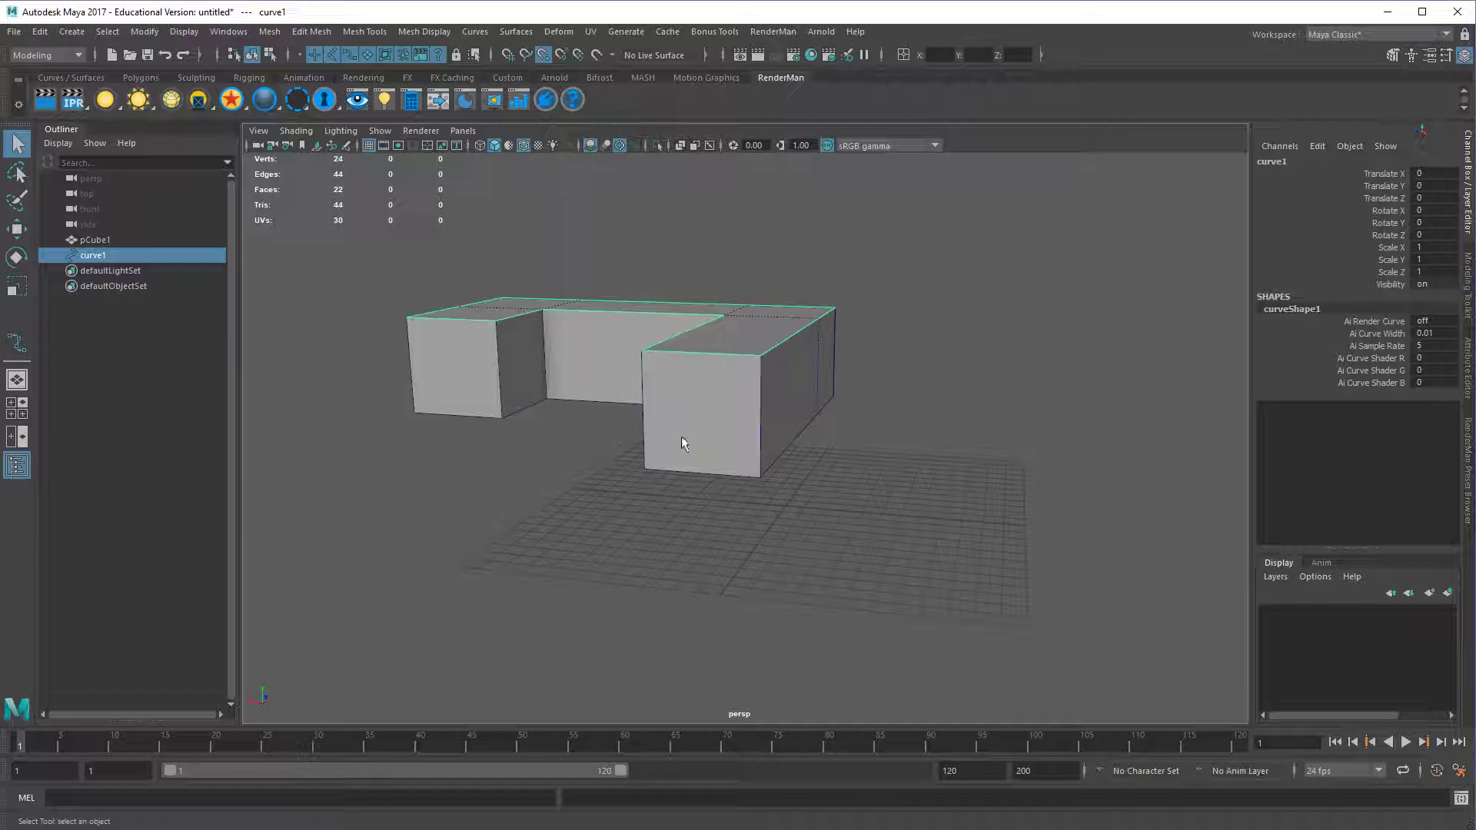
left_click_drag(682, 444, 705, 413, "alt")
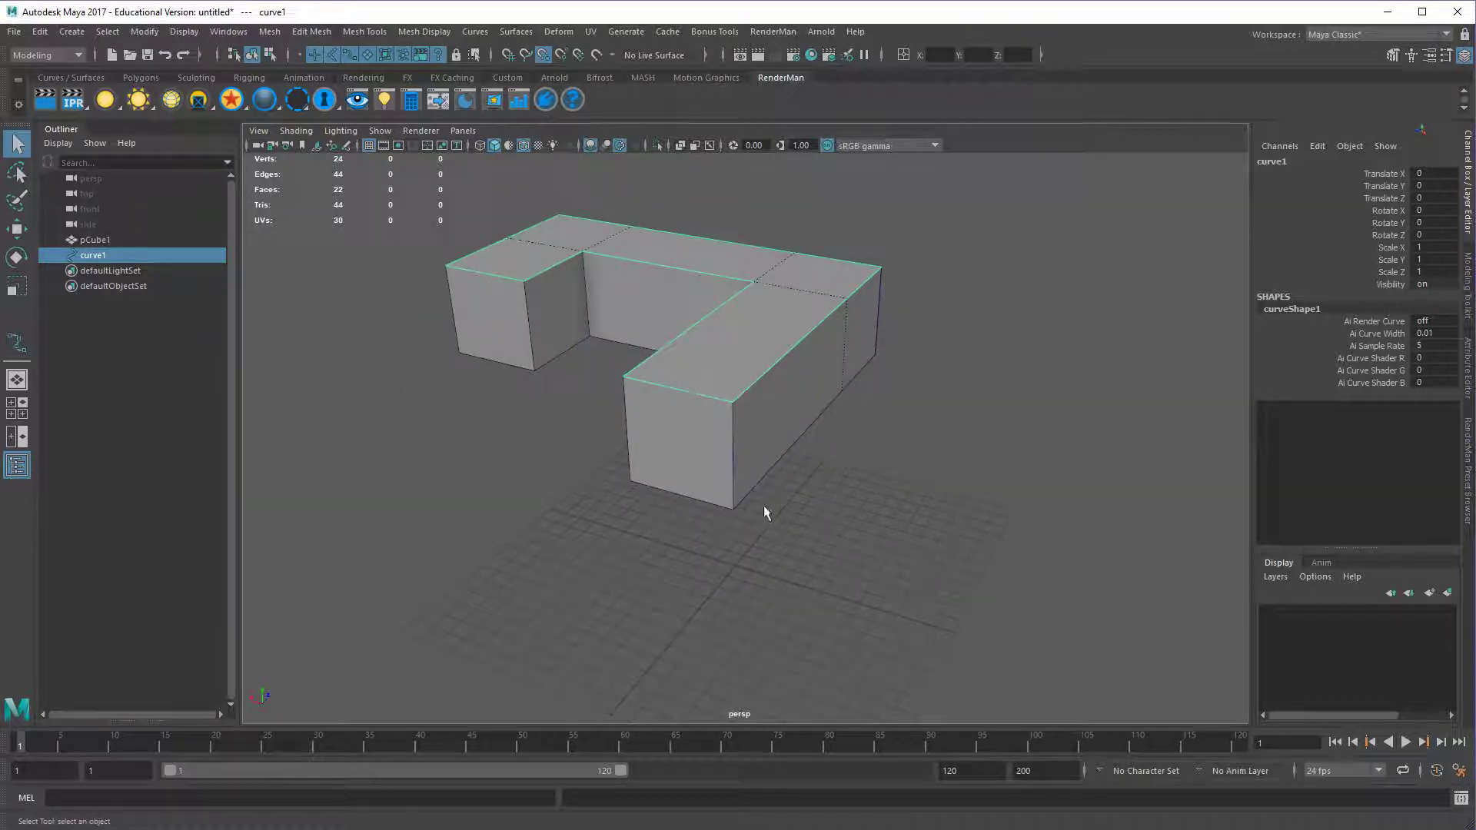
left_click_drag(764, 505, 771, 535, "alt")
right_click_drag(771, 536, 865, 524, "alt")
Switch to the front view and frame the empty grid area around the vertical axis beside the block.
key("space")
left_click_drag(842, 505, 843, 522)
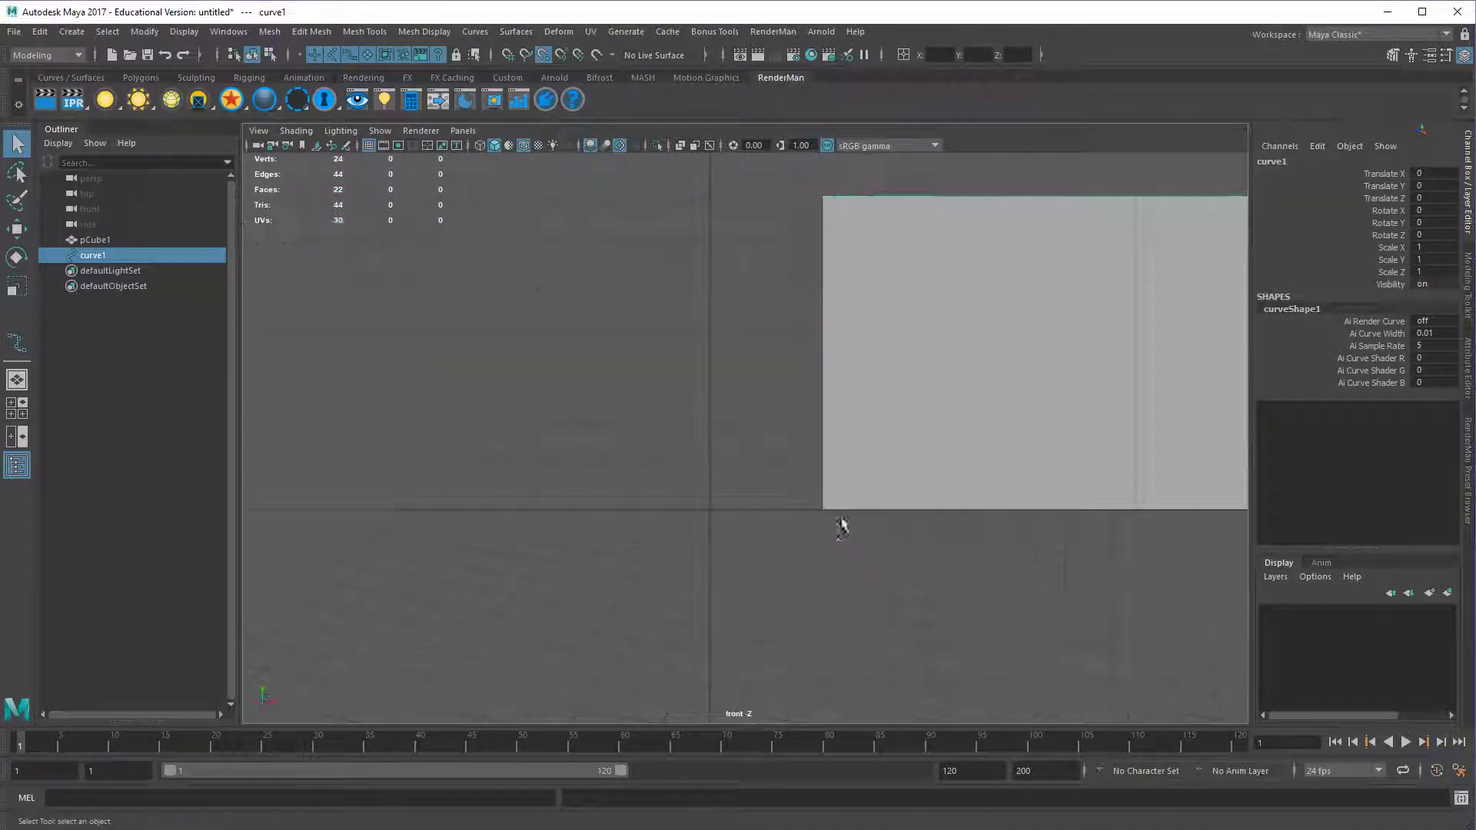
middle_click_drag(772, 575, 771, 488, "alt")
right_click_drag(574, 477, 791, 524, "alt")
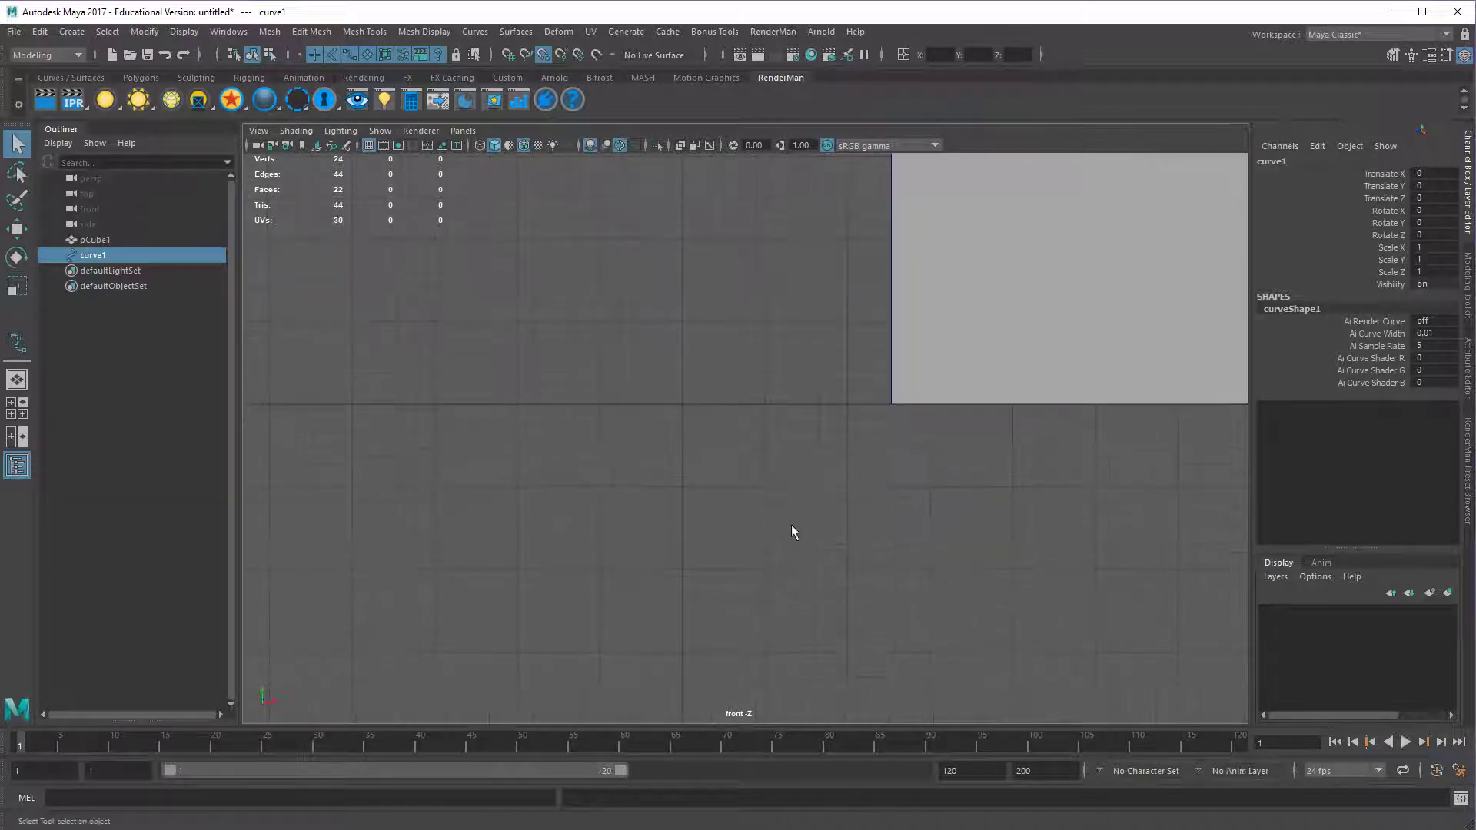
middle_click_drag(791, 525, 869, 533, "alt")
right_click_drag(688, 526, 800, 528, "alt")
middle_click_drag(799, 529, 790, 512, "alt")
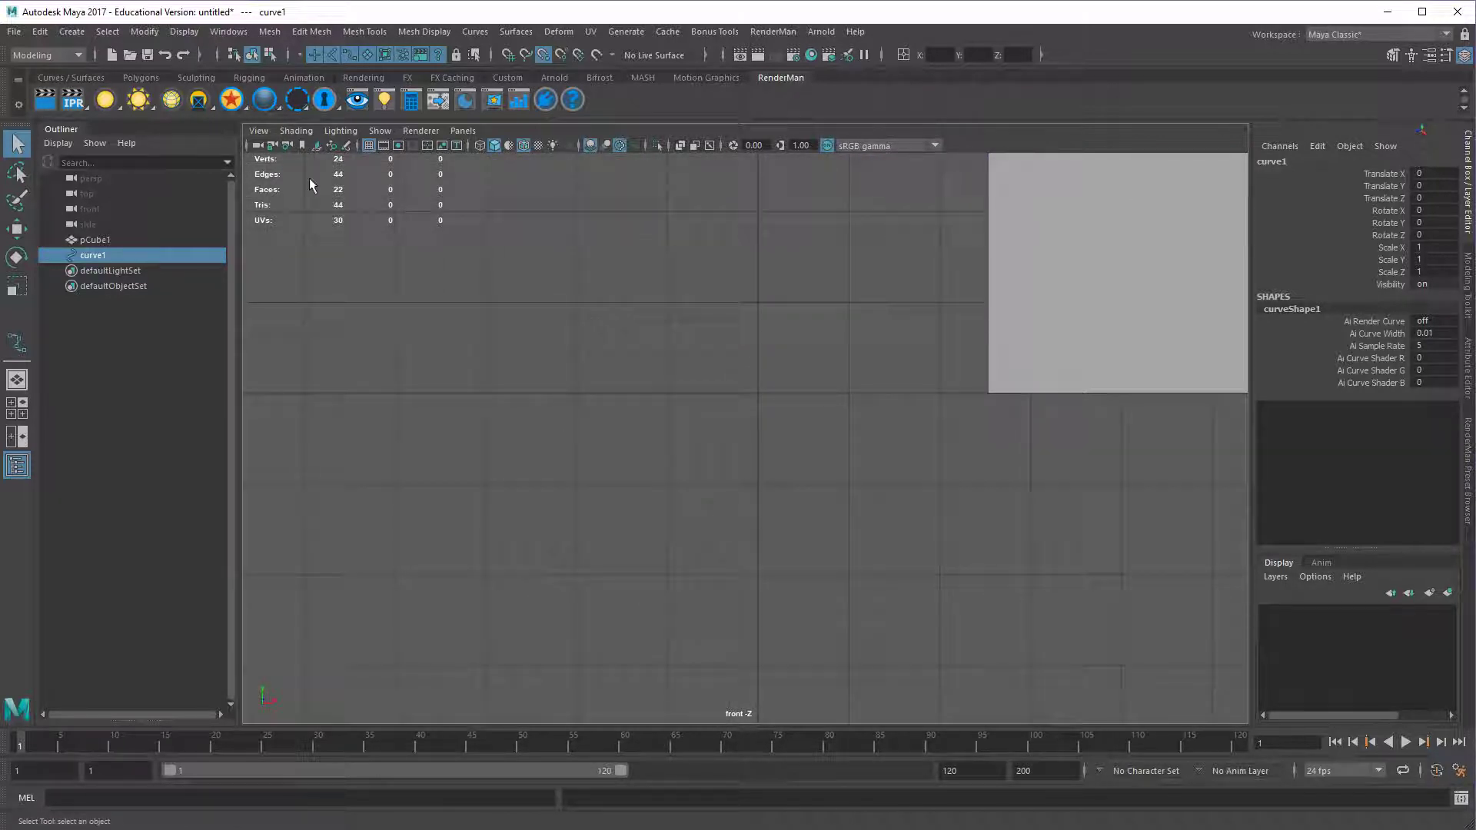
Activate the Bezier Curve Tool.
left_click(72, 31)
mouse_move(137, 147)
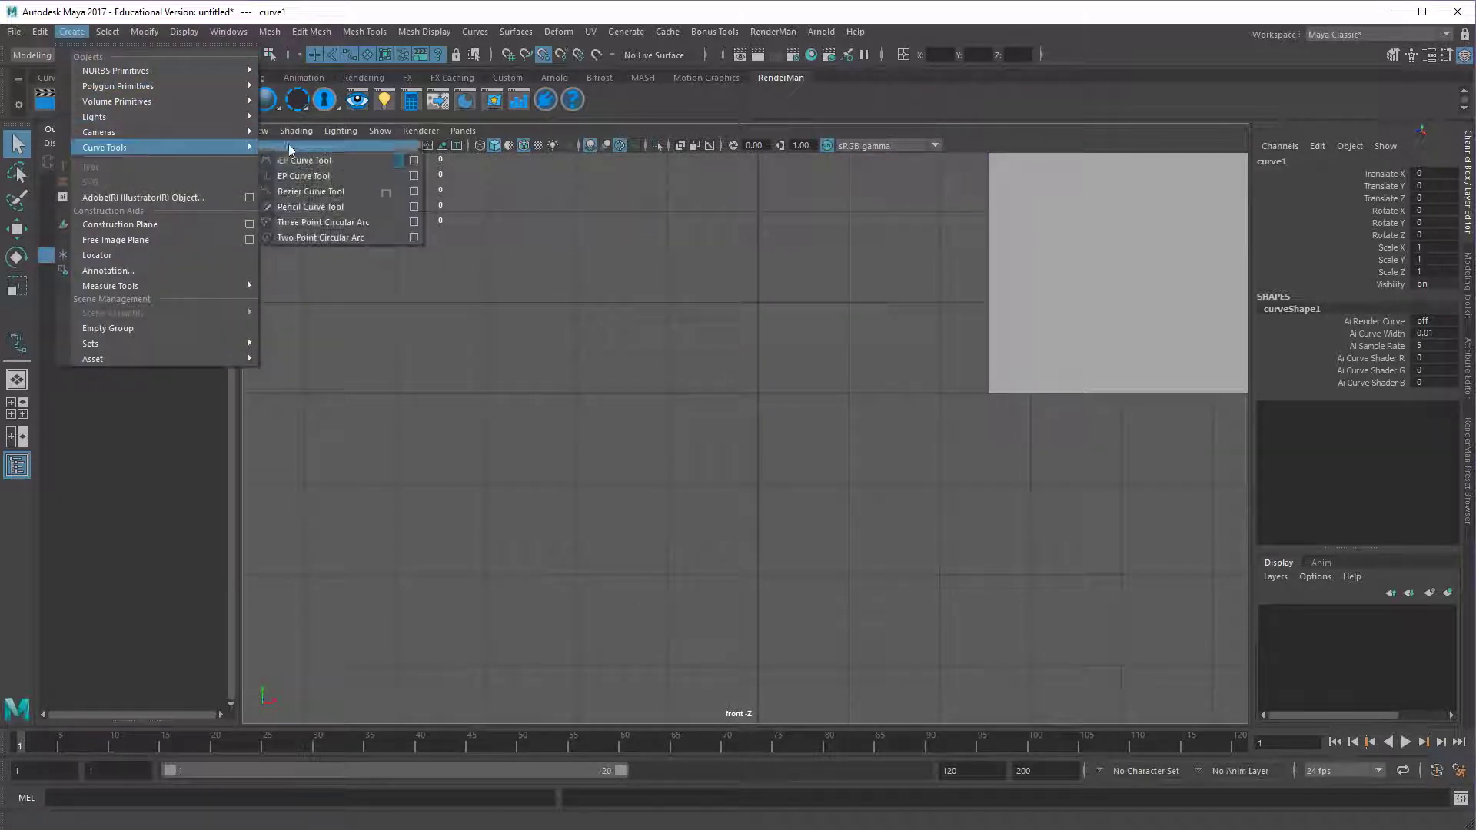
left_click(310, 192)
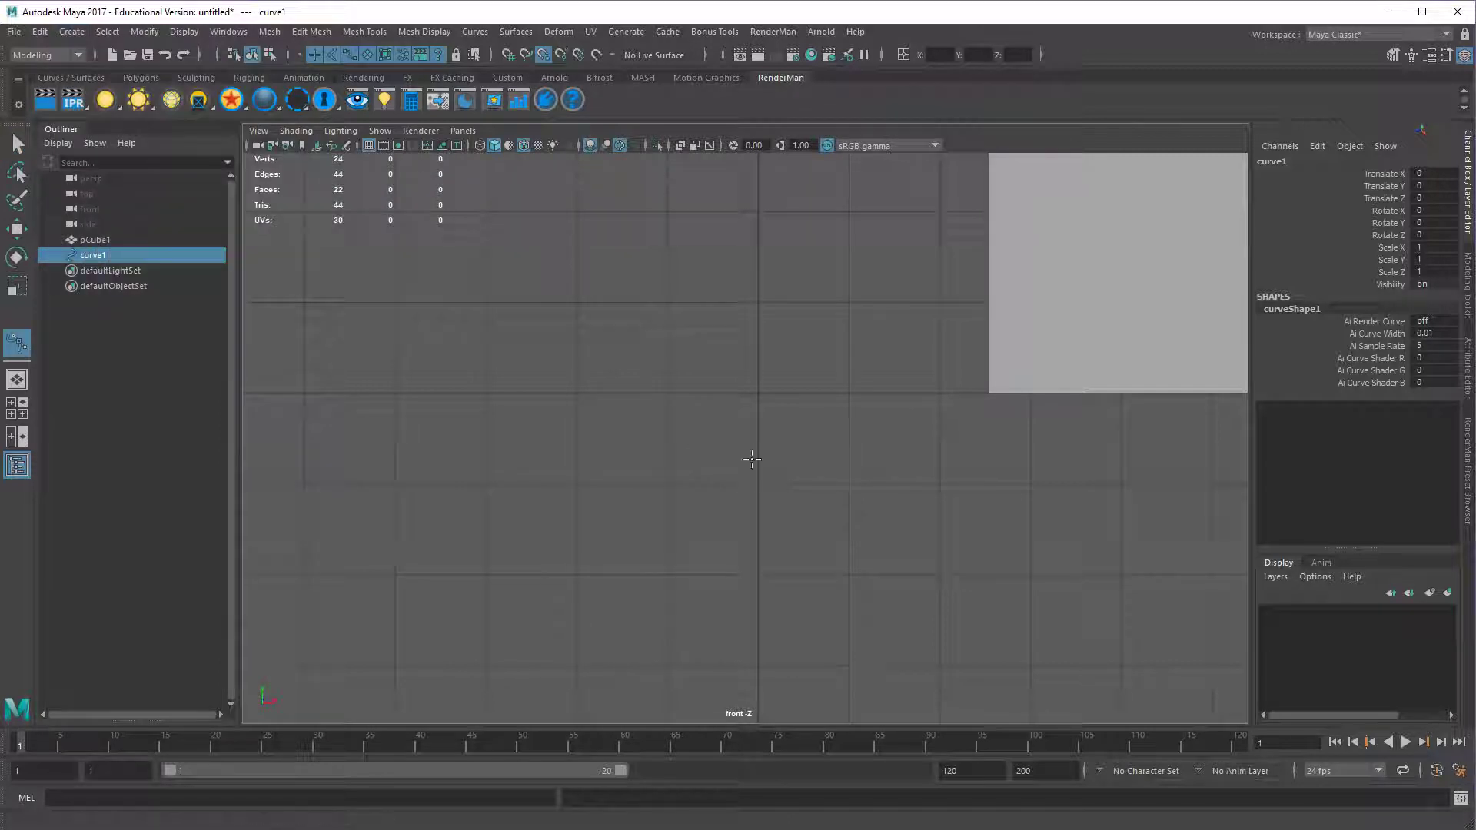
middle_click_drag(752, 459, 702, 481, "alt")
right_click_drag(726, 489, 676, 522, "alt")
left_click(676, 523)
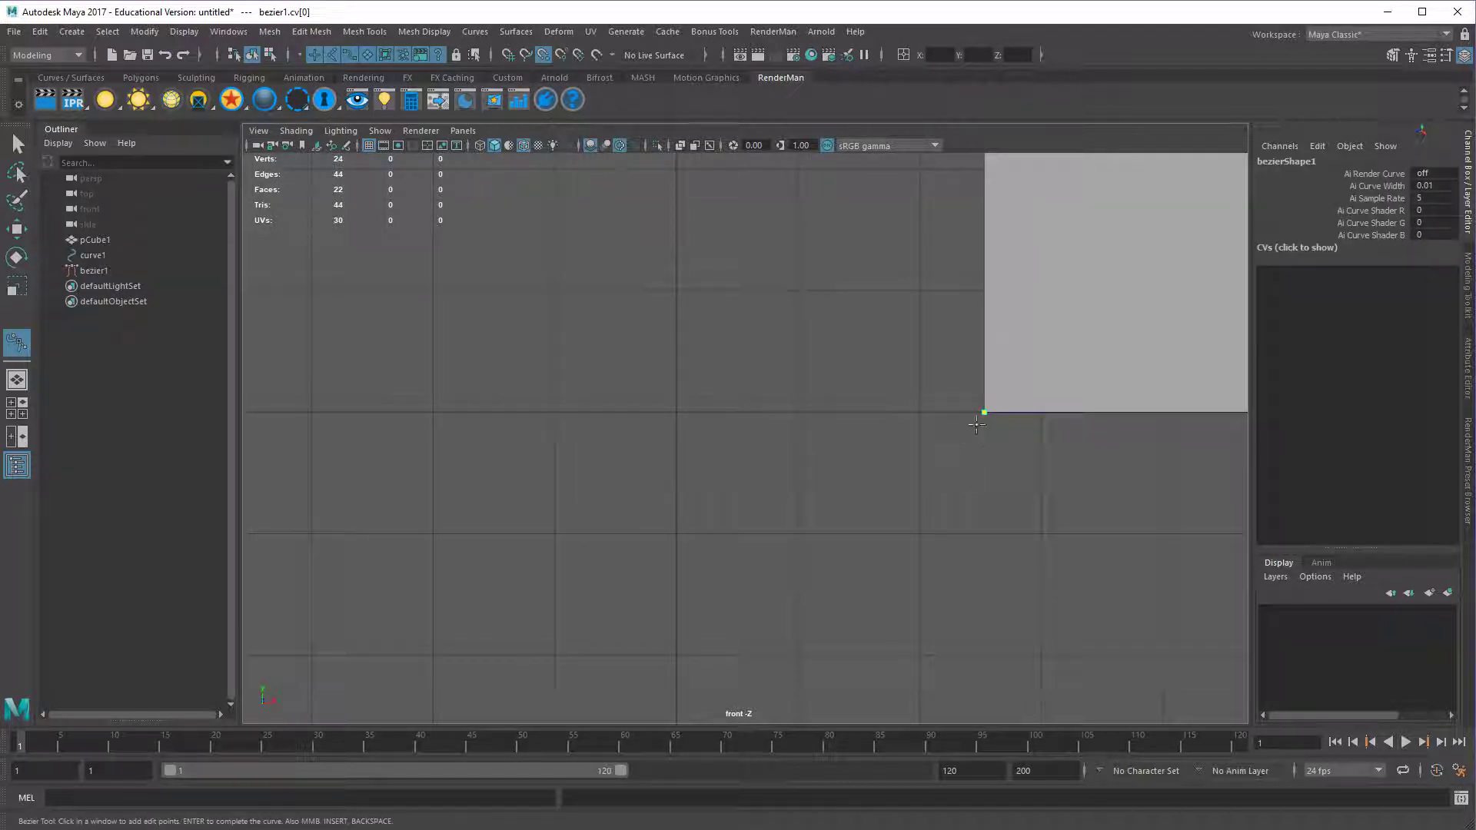
key("ctrl+z")
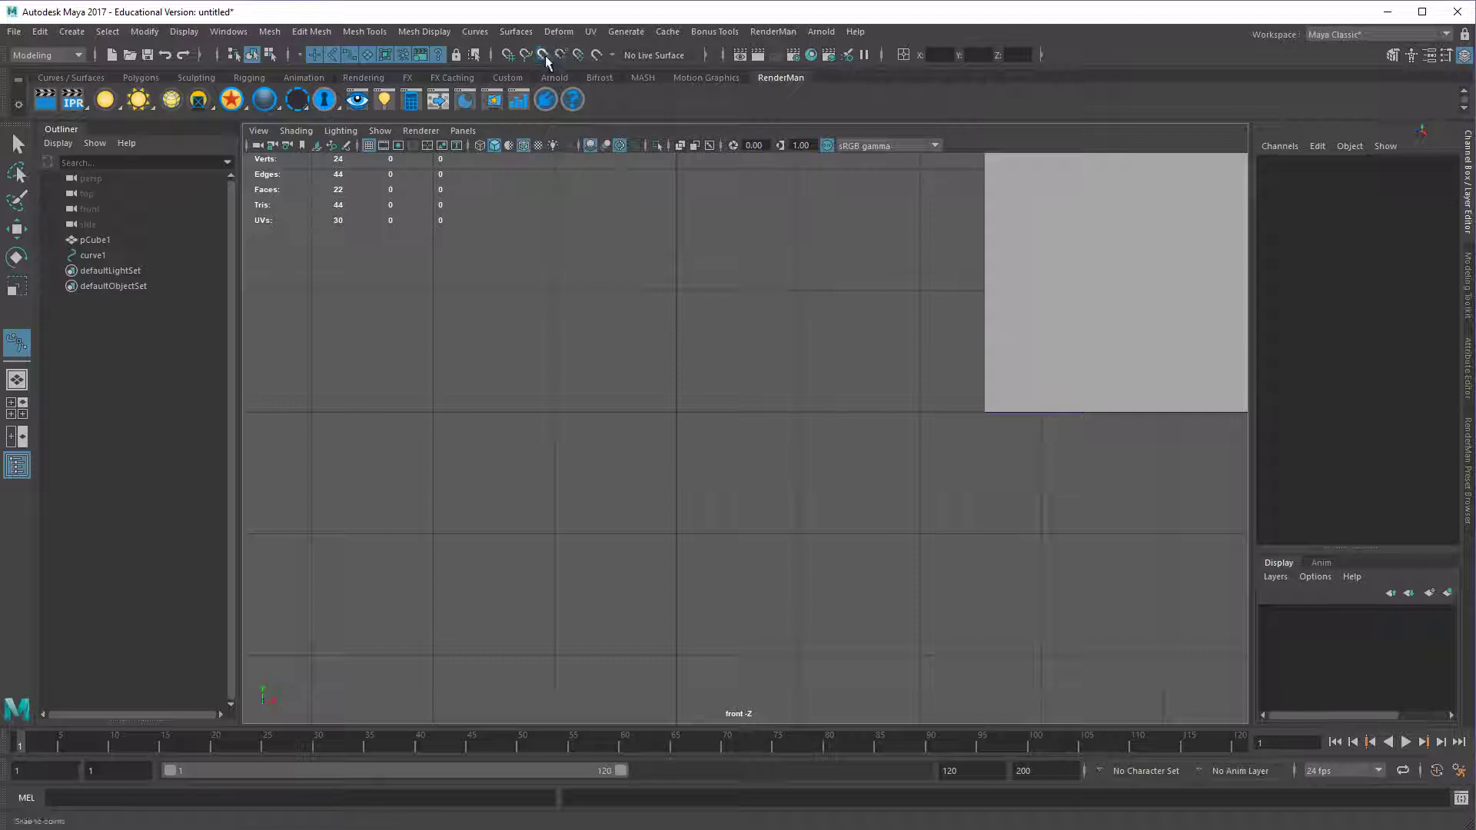
Turn off Snap to Points and start a Bezier profile at the vertical axis with a straight diagonal segment and a curved anchor above it.
left_click(676, 519)
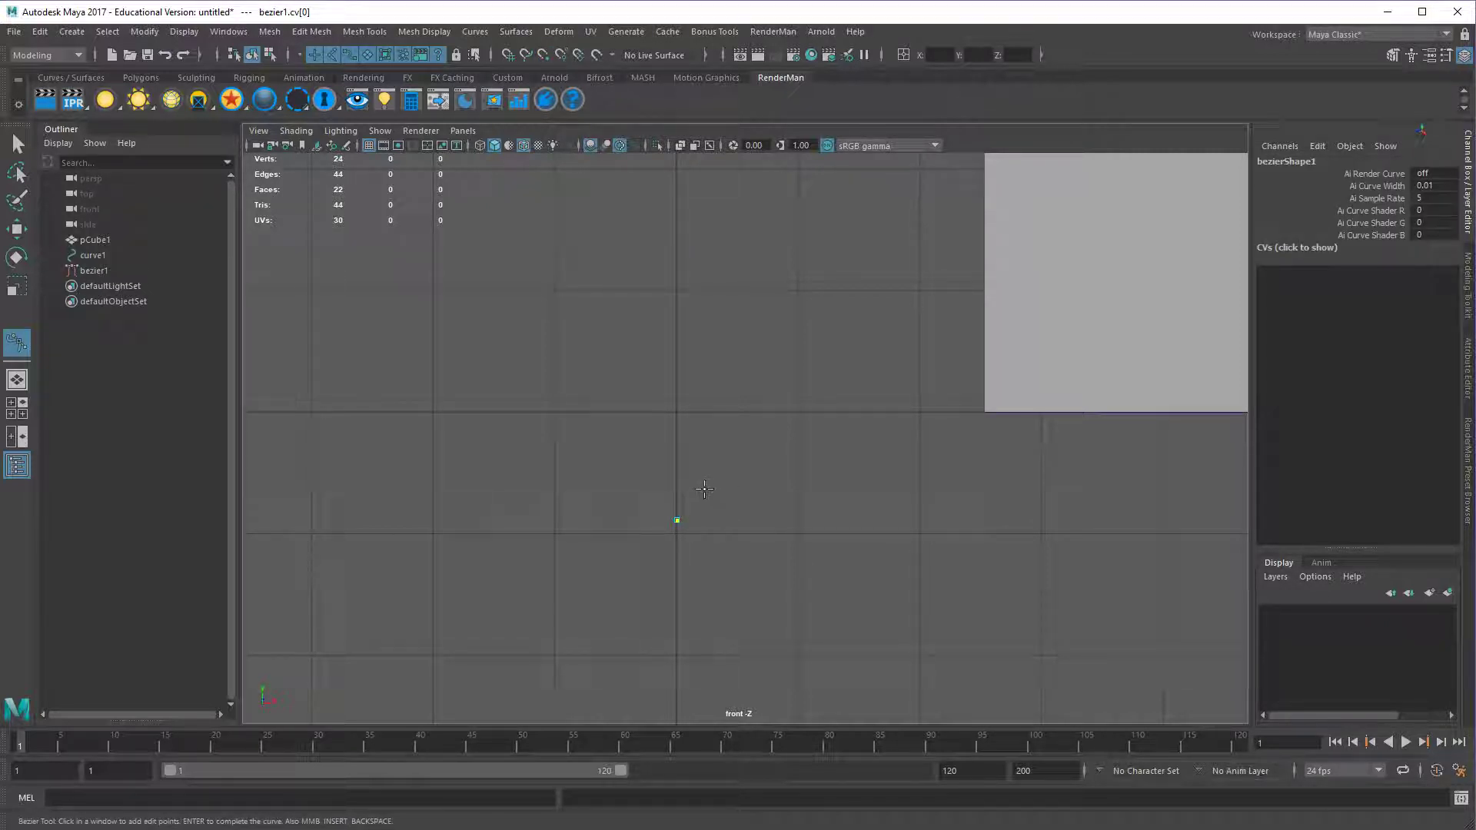
left_click(704, 489)
left_click_drag(705, 479, 716, 480)
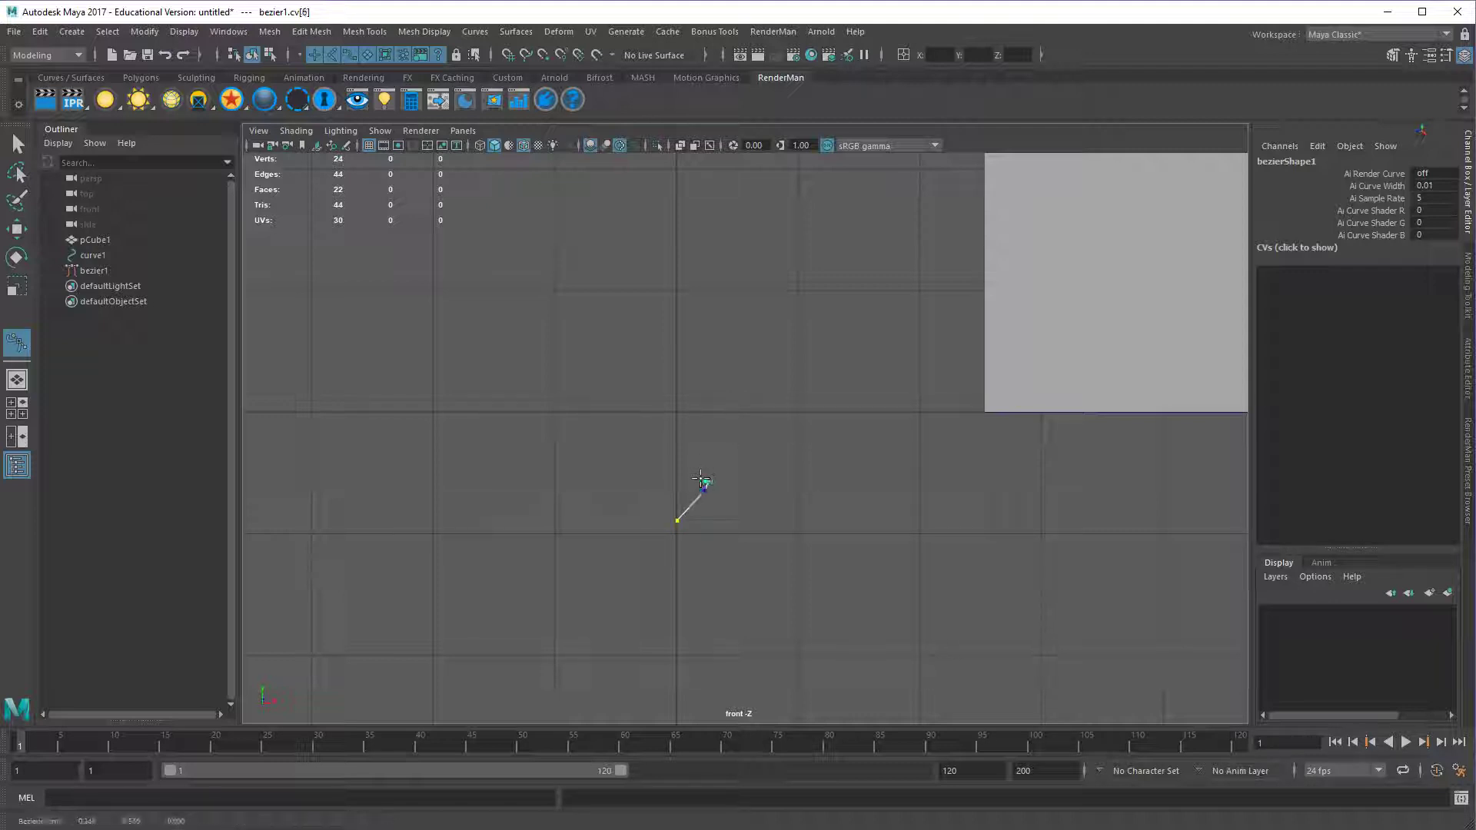
right_click_drag(633, 534, 770, 605, "alt")
middle_click_drag(770, 605, 838, 573, "alt")
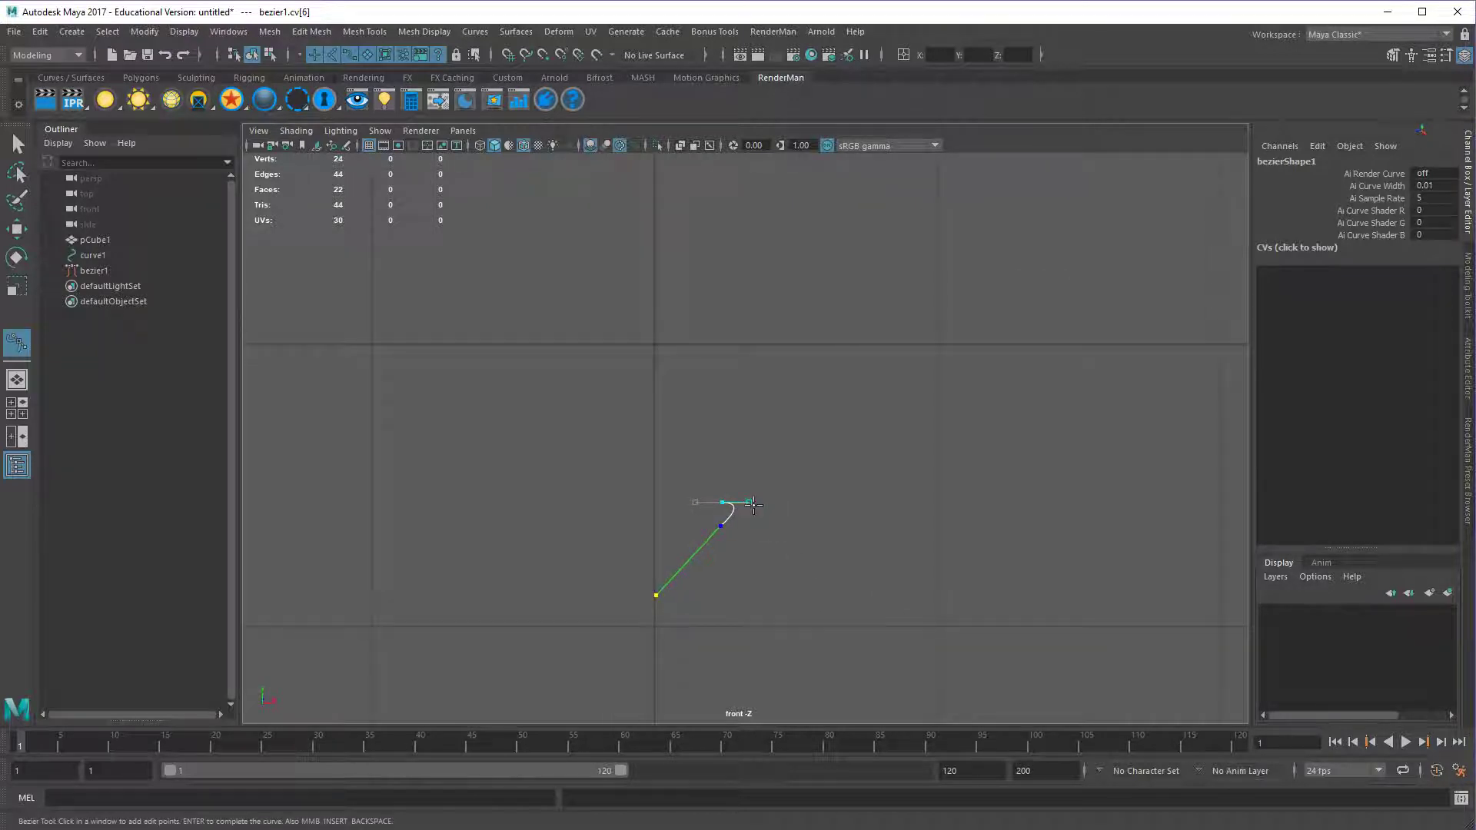
Continue the Bezier profile upward with curved anchors, add sharp corner points back to the vertical axis at the top, and complete the curve.
left_click_drag(722, 483, 685, 484)
mouse_move(745, 408)
left_mouse_down()
mouse_move(788, 396)
mouse_move(739, 395)
left_mouse_up()
left_click_drag(746, 397, 731, 397)
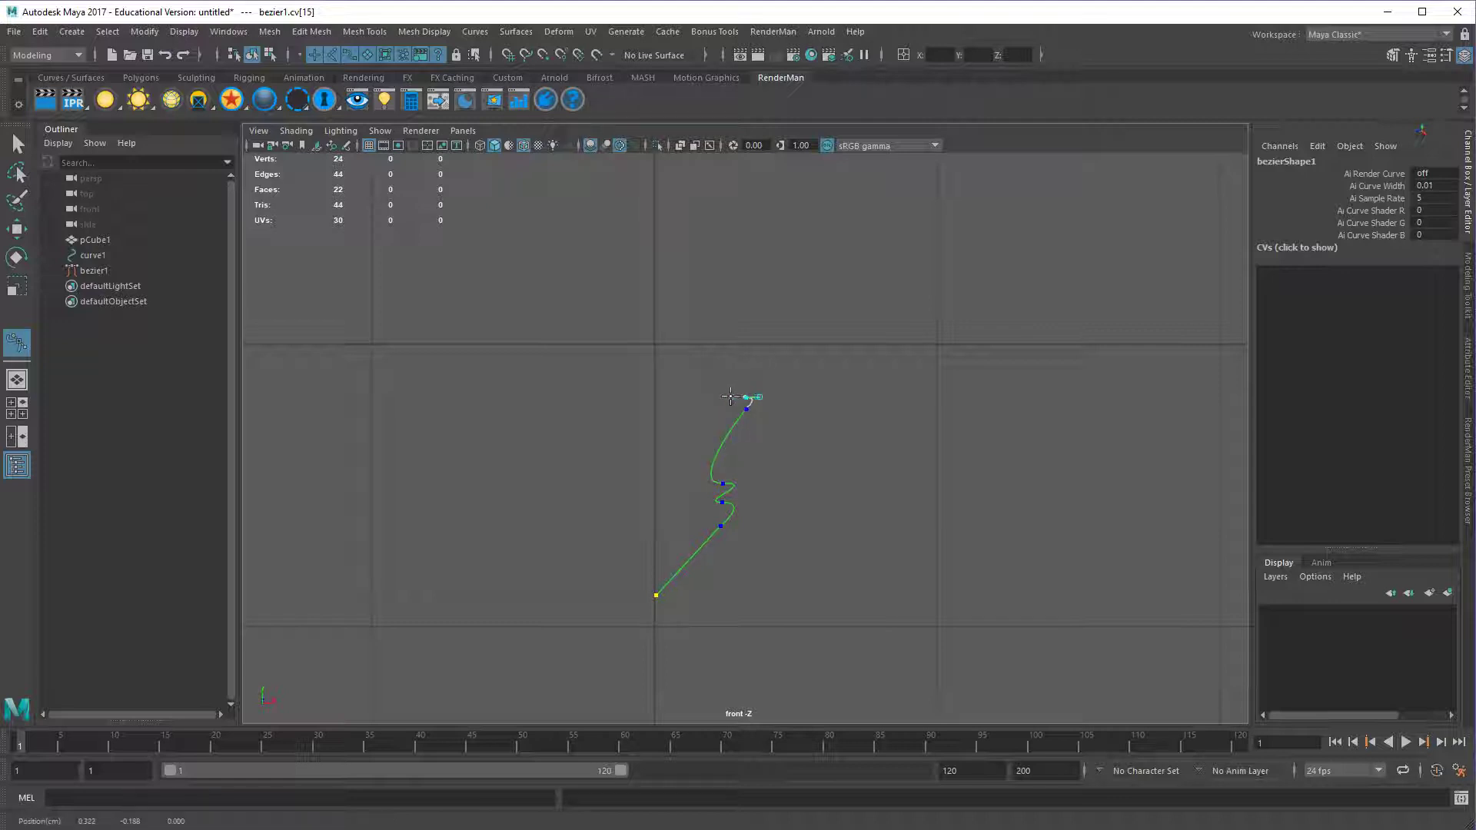
left_click(681, 372)
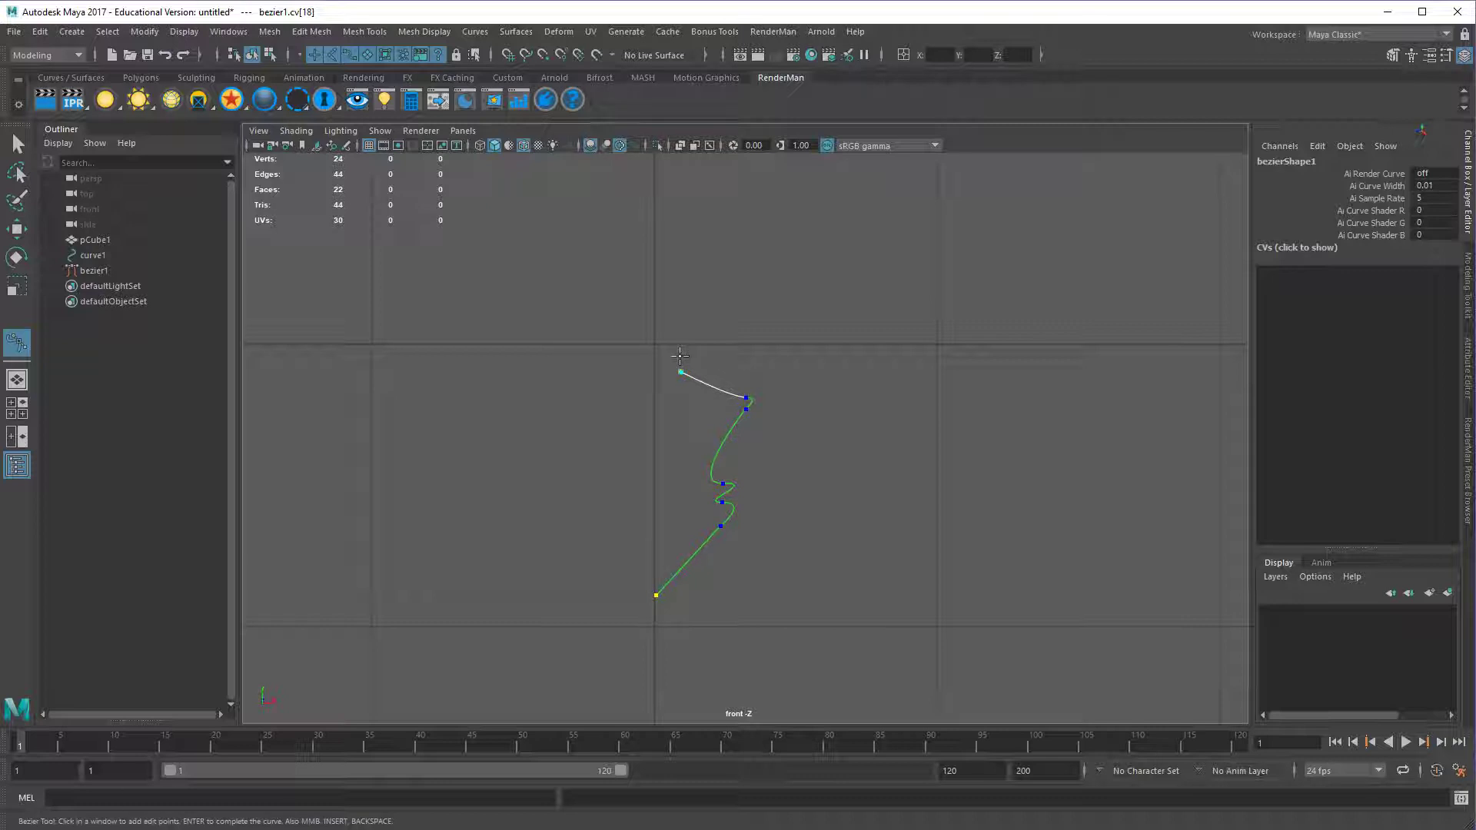
left_click(680, 357)
key("Return")
Show the Bezier curve's control vertices and move the anchor above the small middle bulges slightly upward.
right_click_drag(790, 482, 898, 558, "alt")
middle_click_drag(796, 564, 873, 504, "alt")
right_click_drag(873, 504, 827, 556, "alt")
middle_click_drag(827, 556, 831, 555, "alt")
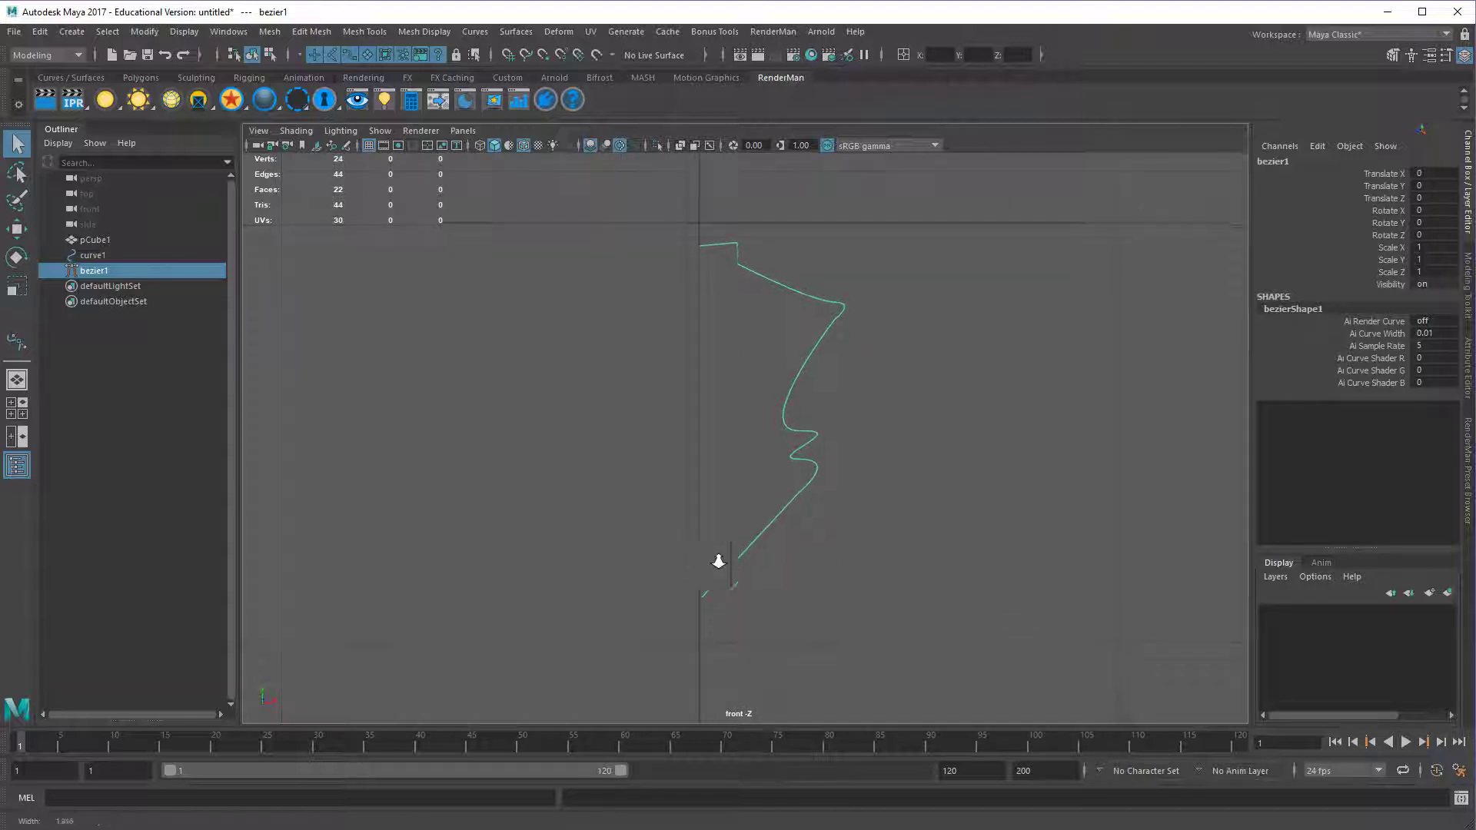
scroll(718, 560, "up", 2)
right_click_drag(825, 499, 751, 495)
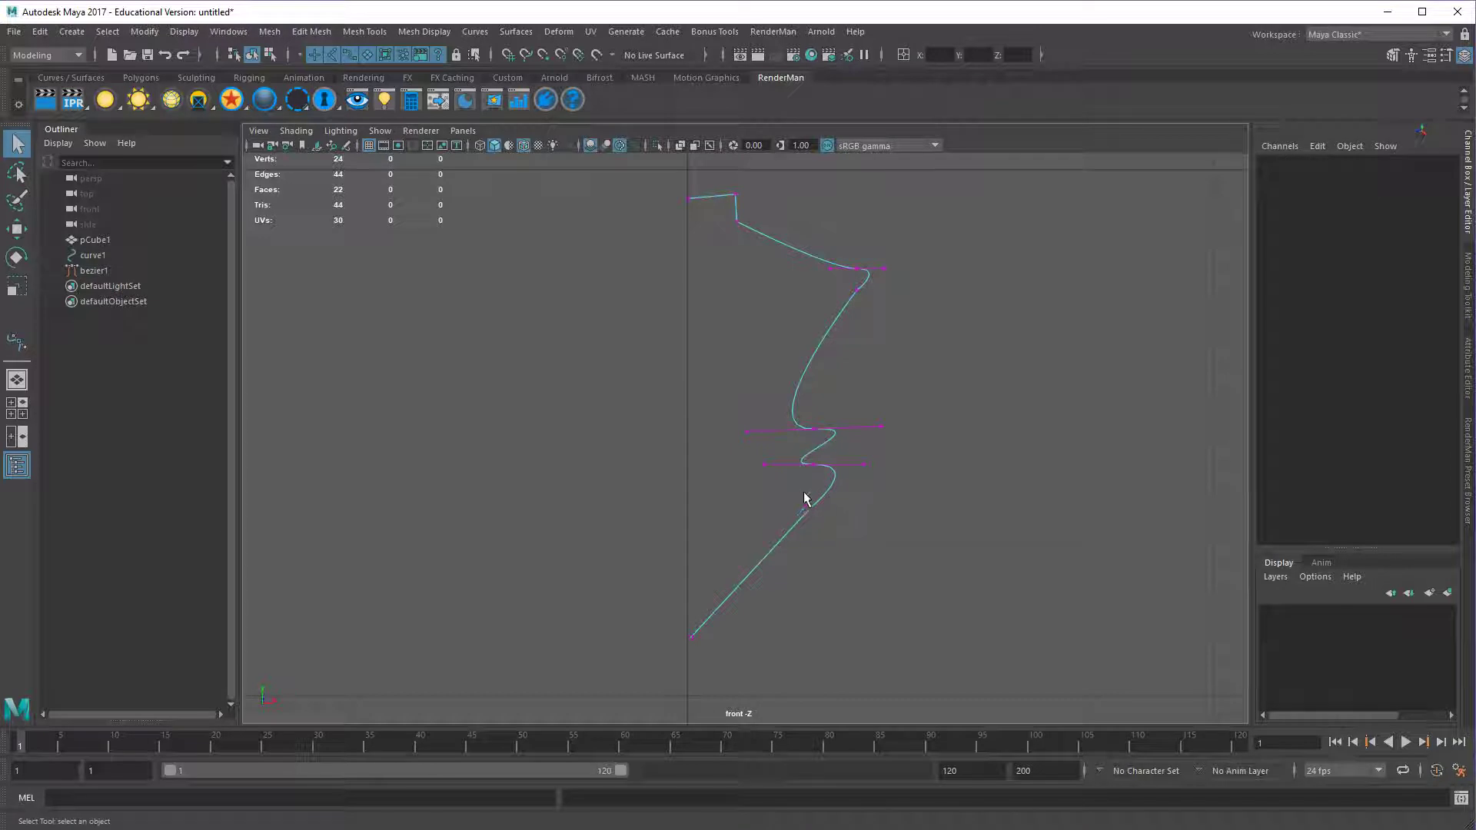
middle_click_drag(826, 505, 831, 531, "alt")
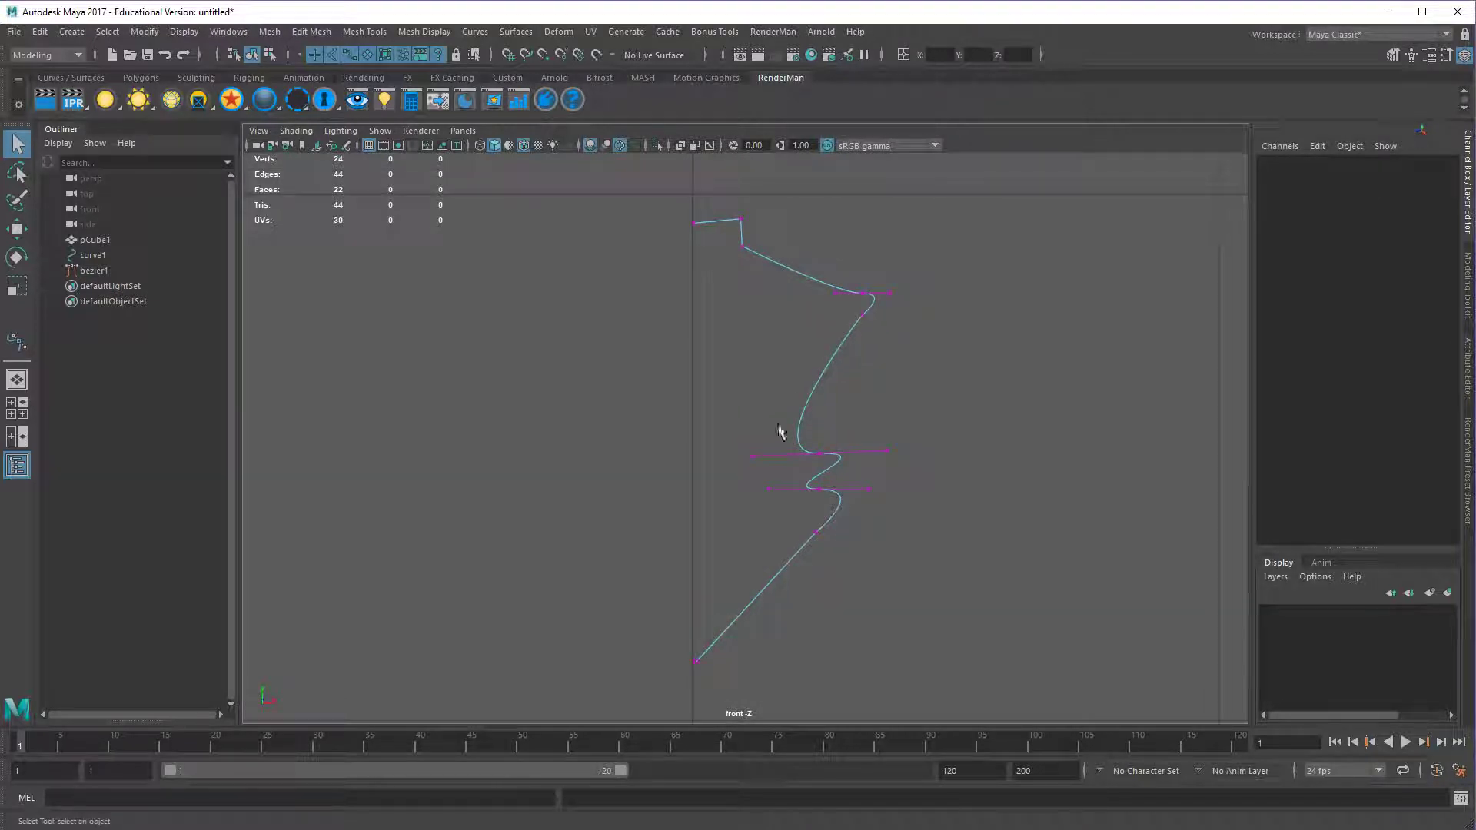
left_click(819, 452)
key("w")
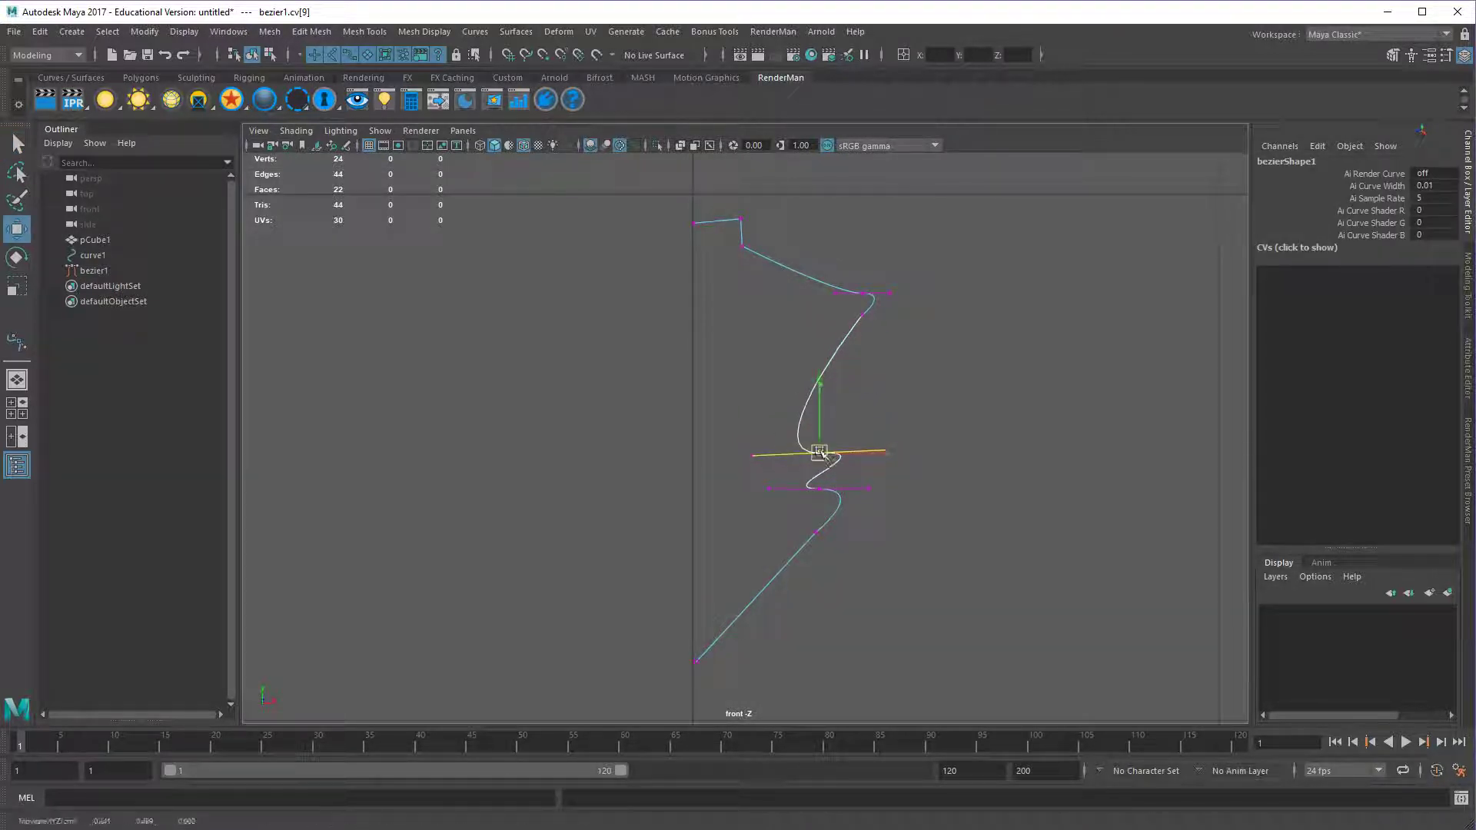
left_click_drag(820, 452, 818, 446)
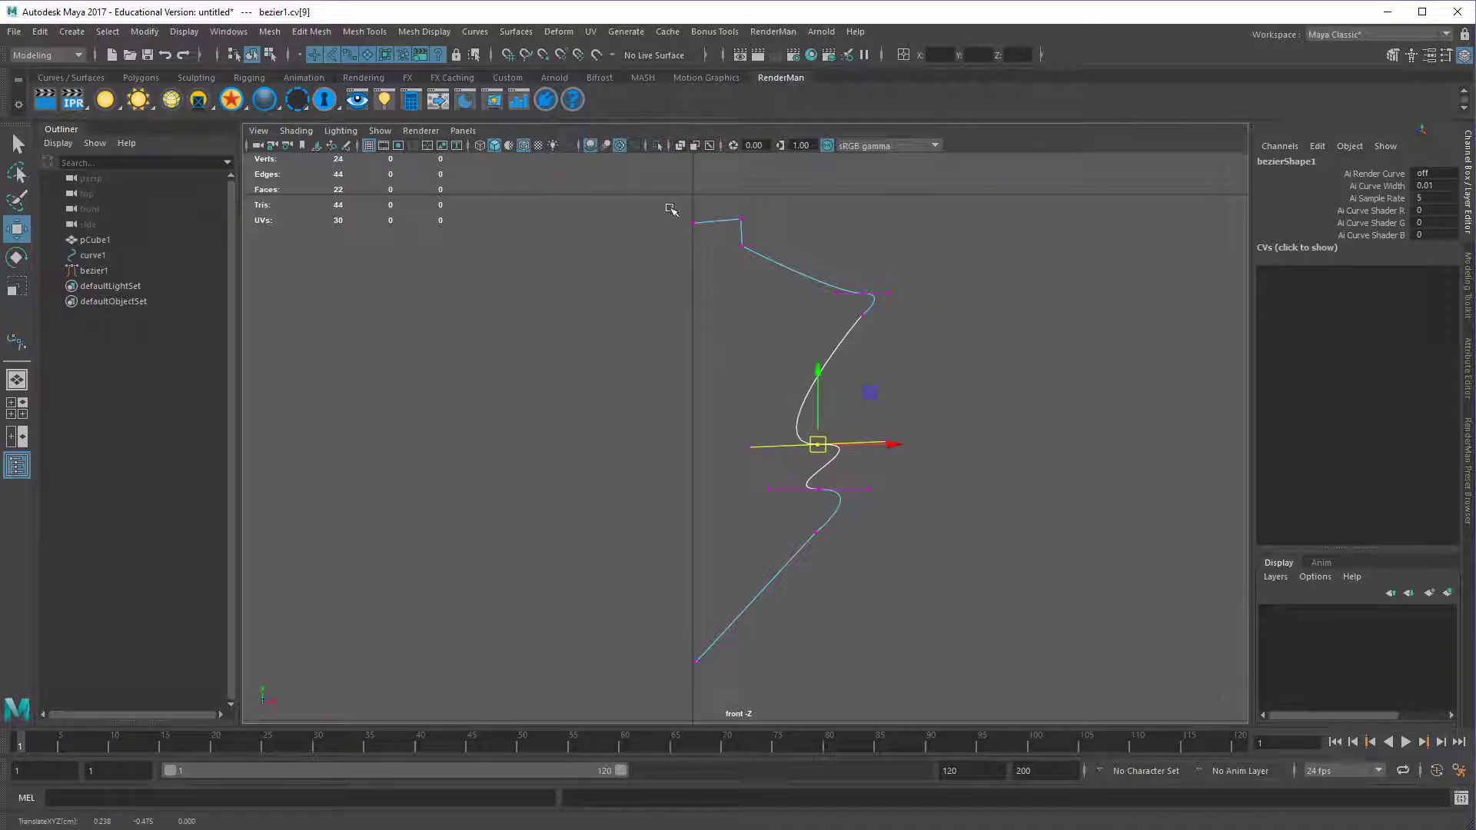
Select the profile's top end point, then adjust the outer tangent handle of the anchor above the middle bulges.
left_click(694, 222)
mouse_move(817, 442)
middle_mouse_down("alt")
mouse_move(816, 458)
mouse_move(824, 428)
middle_mouse_up("alt")
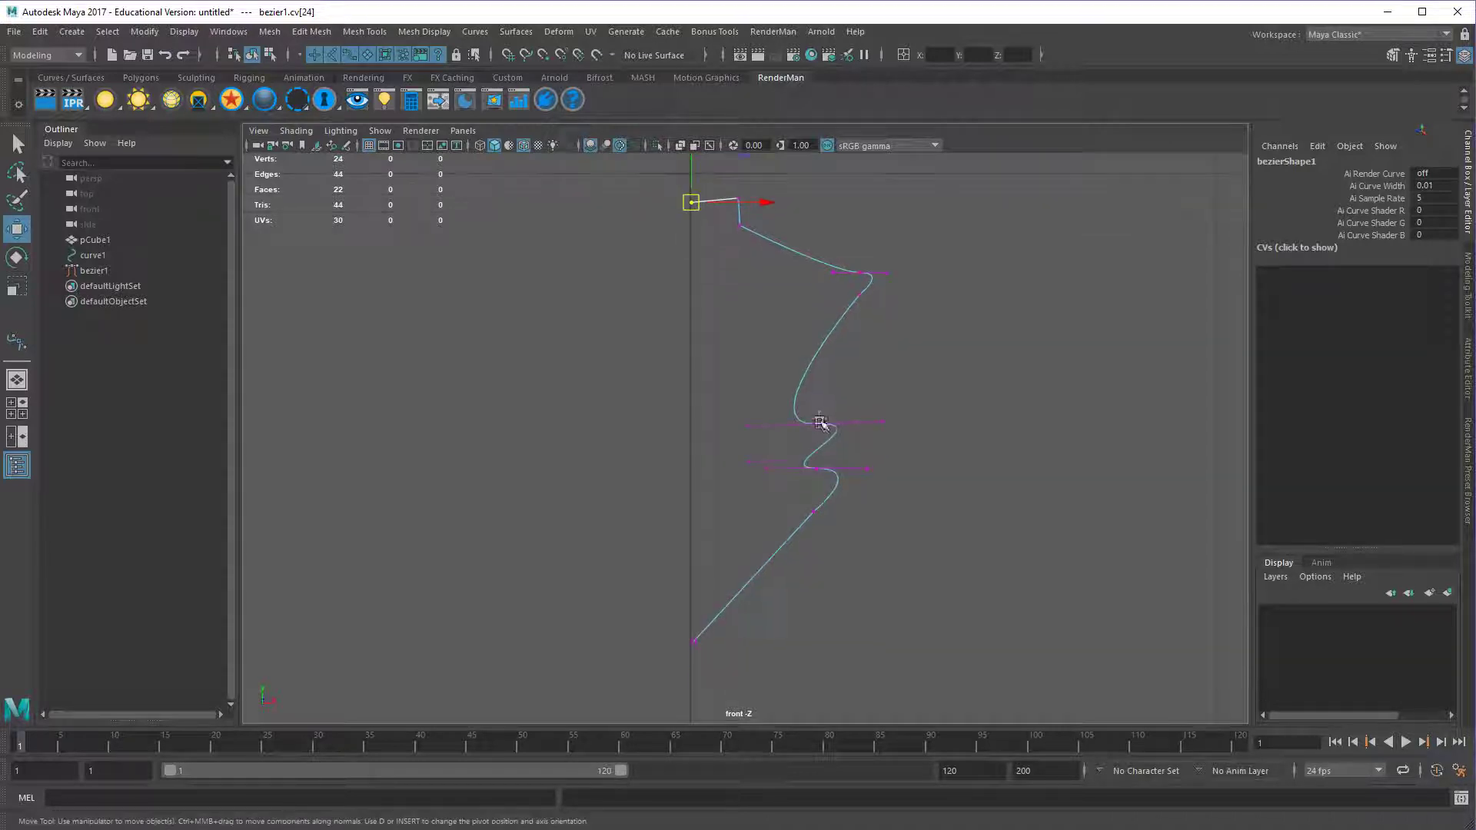
left_click(883, 421)
left_click(885, 424, "alt")
left_click_drag(884, 422, 879, 425)
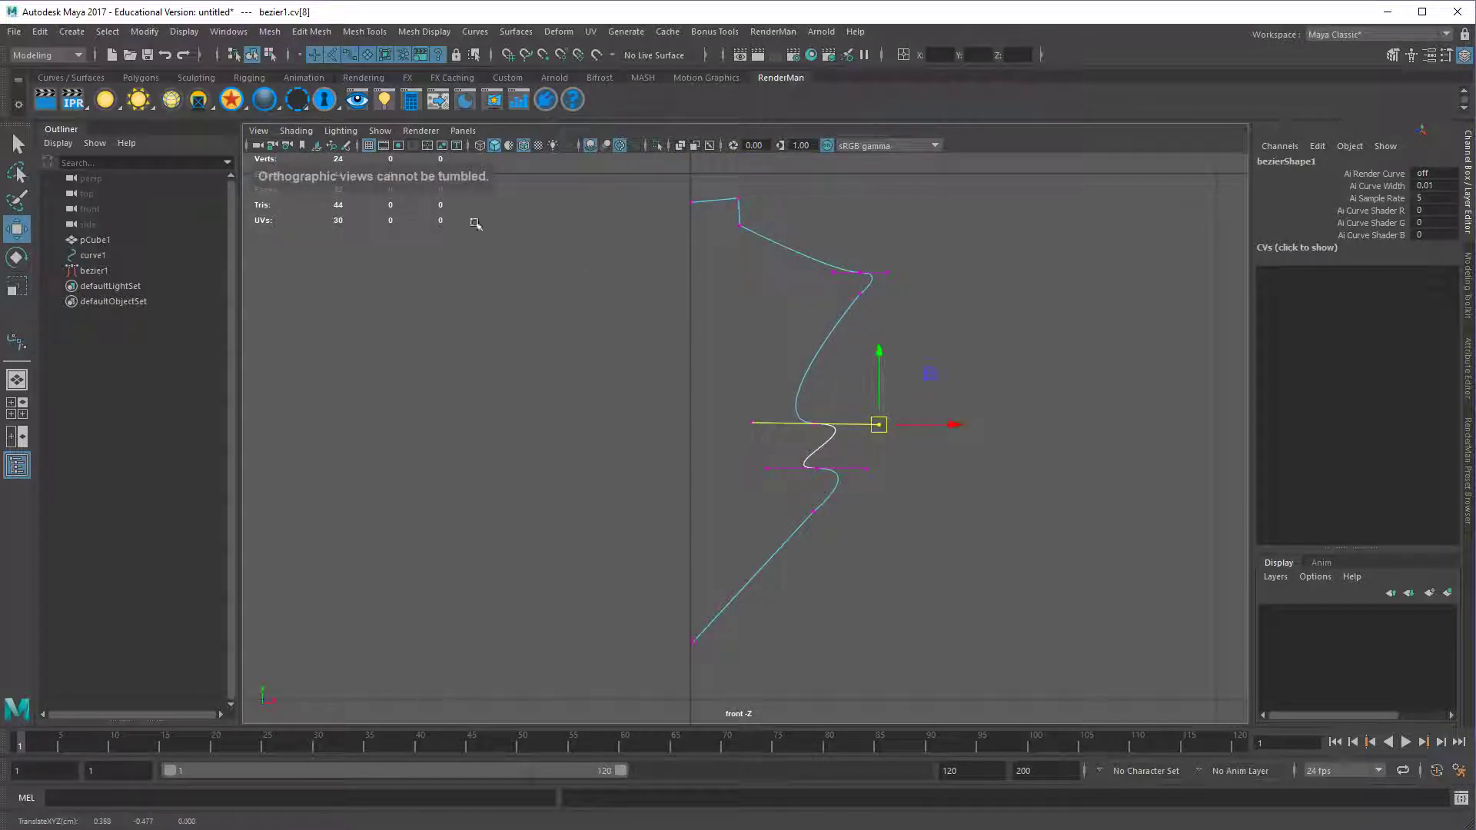
Reactivate the Bezier Curve Tool and break the tangent at the straight lower segment's upper anchor, pulling its outer handle horizontal.
left_click(71, 32)
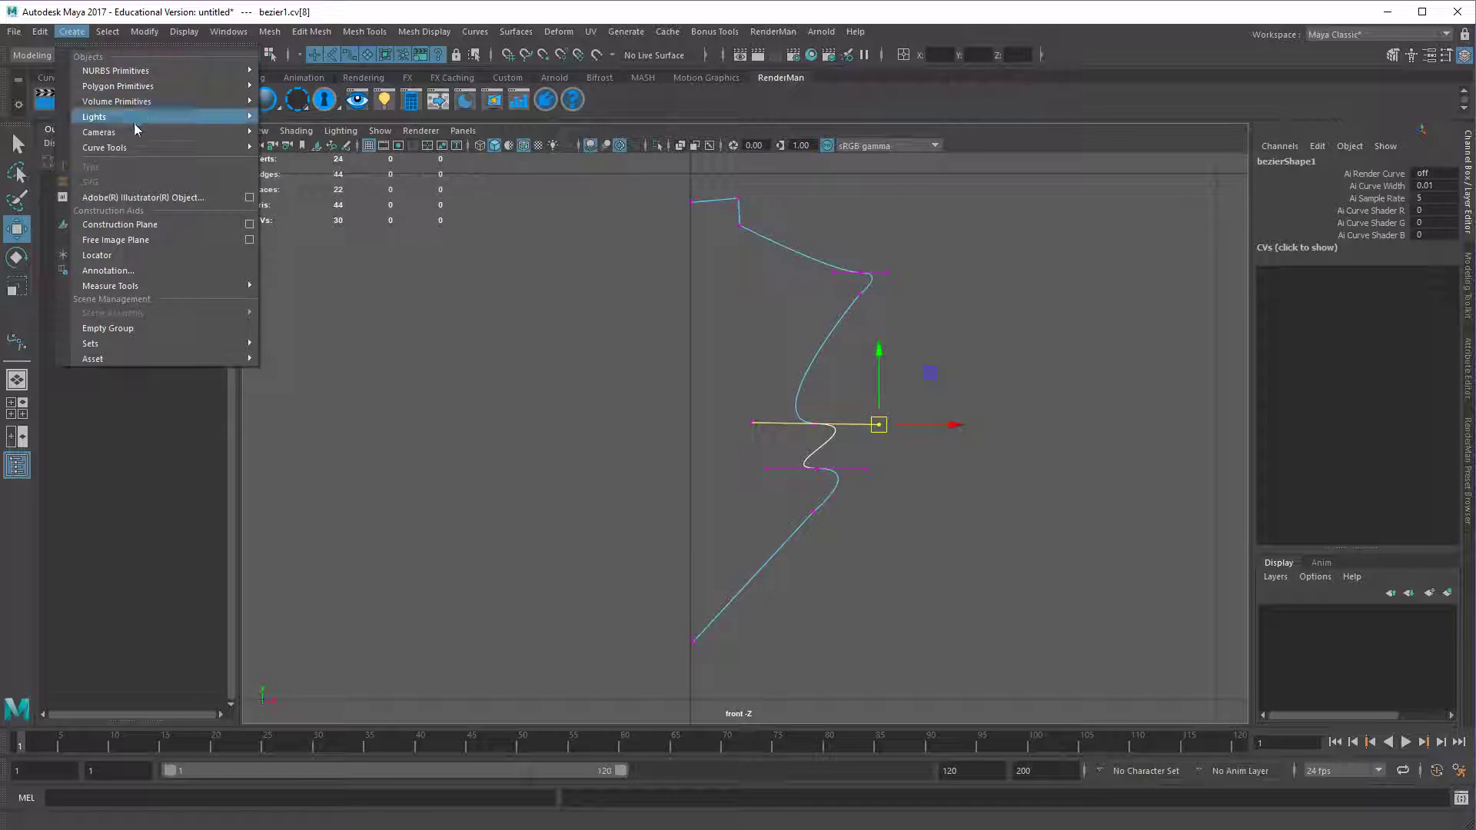
mouse_move(141, 147)
left_click(304, 190)
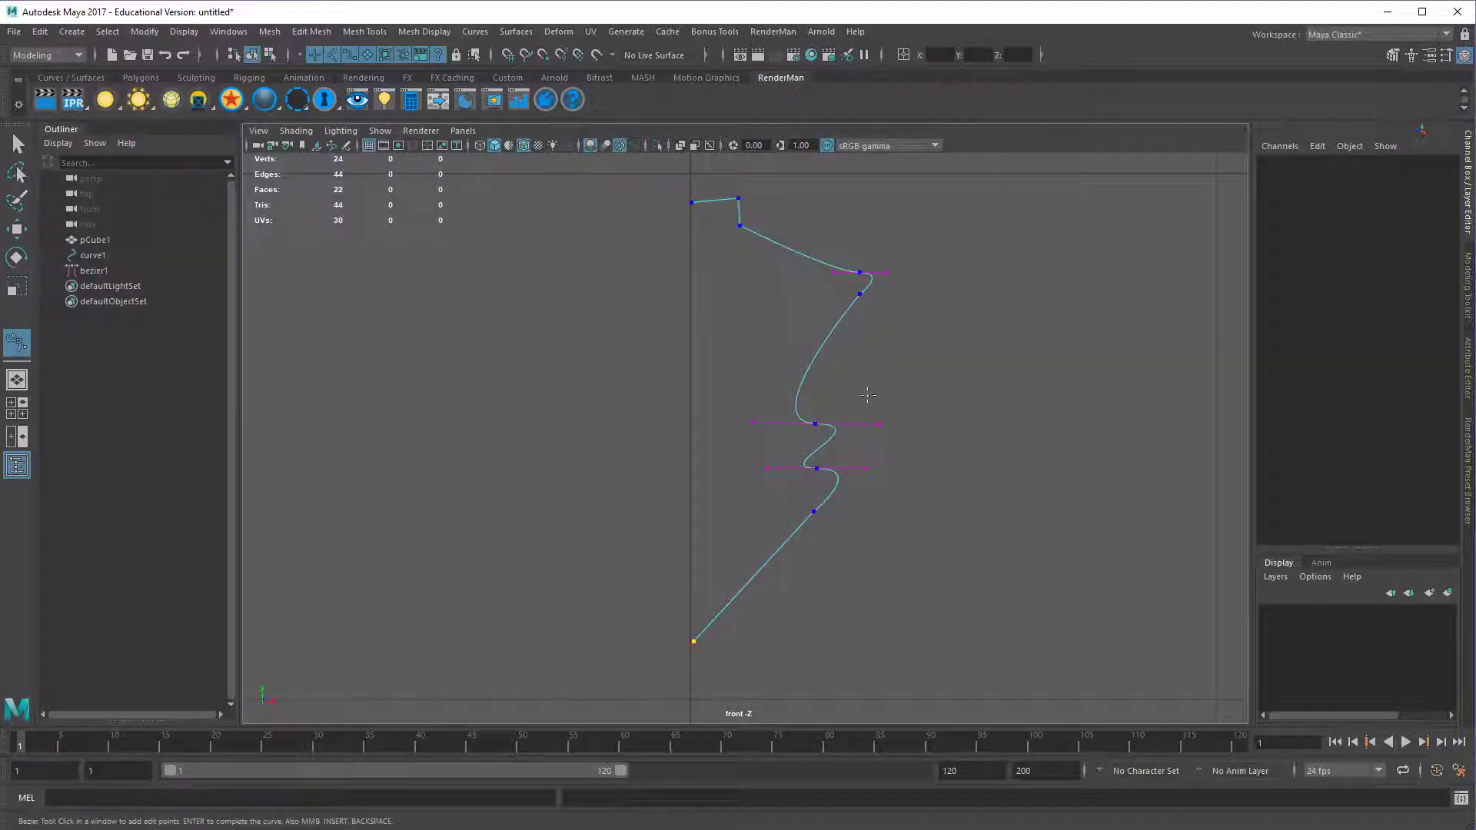
left_click(816, 512)
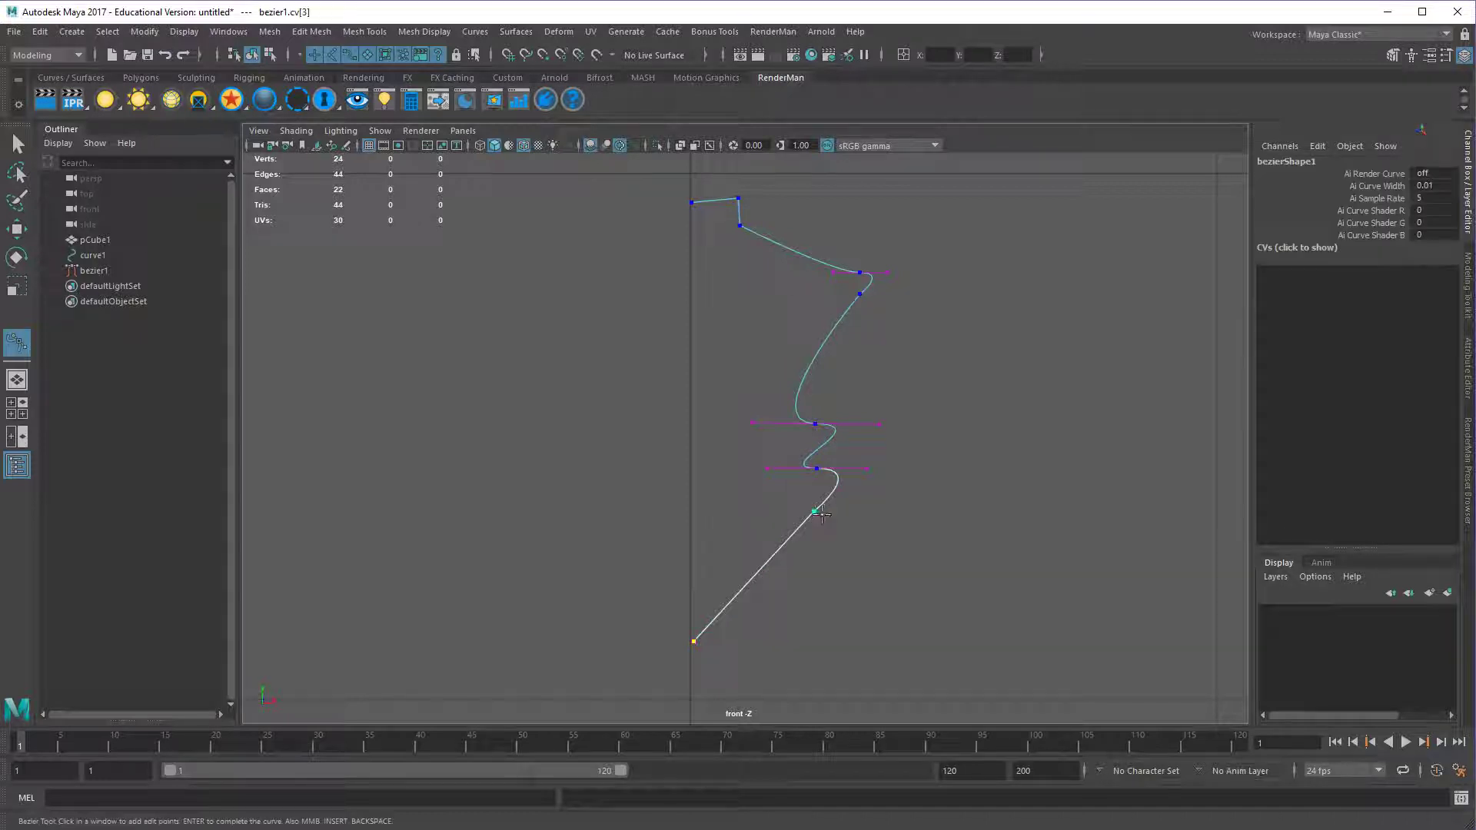
mouse_move(813, 512)
left_mouse_down()
mouse_move(842, 477)
mouse_move(837, 510)
left_mouse_up()
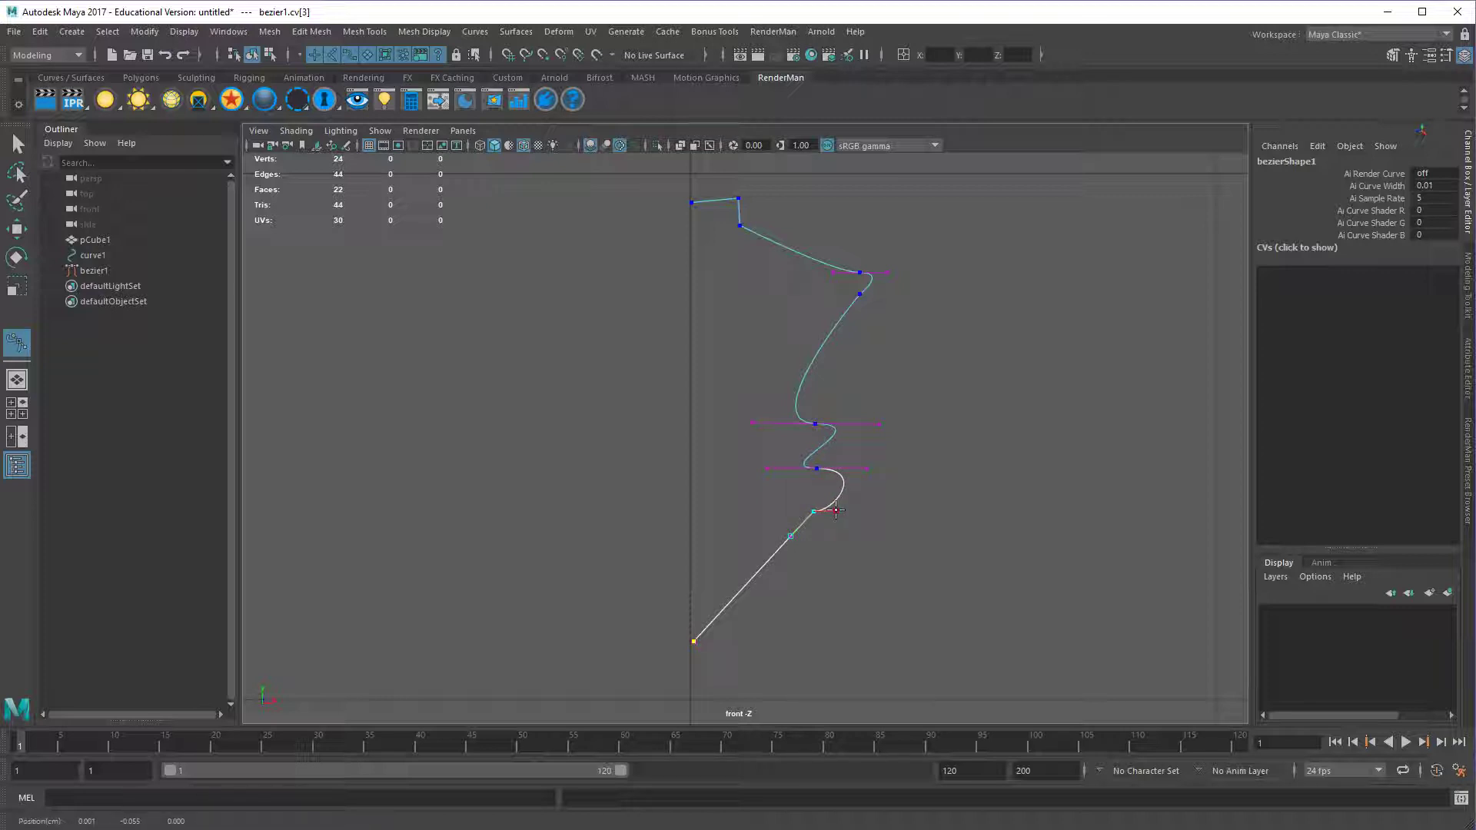
Shorten the outer tangent handle of the next anchor up to round the lowest bulge.
right_click_drag(820, 546, 1018, 593, "alt")
middle_click_drag(1018, 592, 936, 557, "alt")
right_click_drag(935, 556, 991, 532, "alt")
left_click_drag(888, 446, 848, 449)
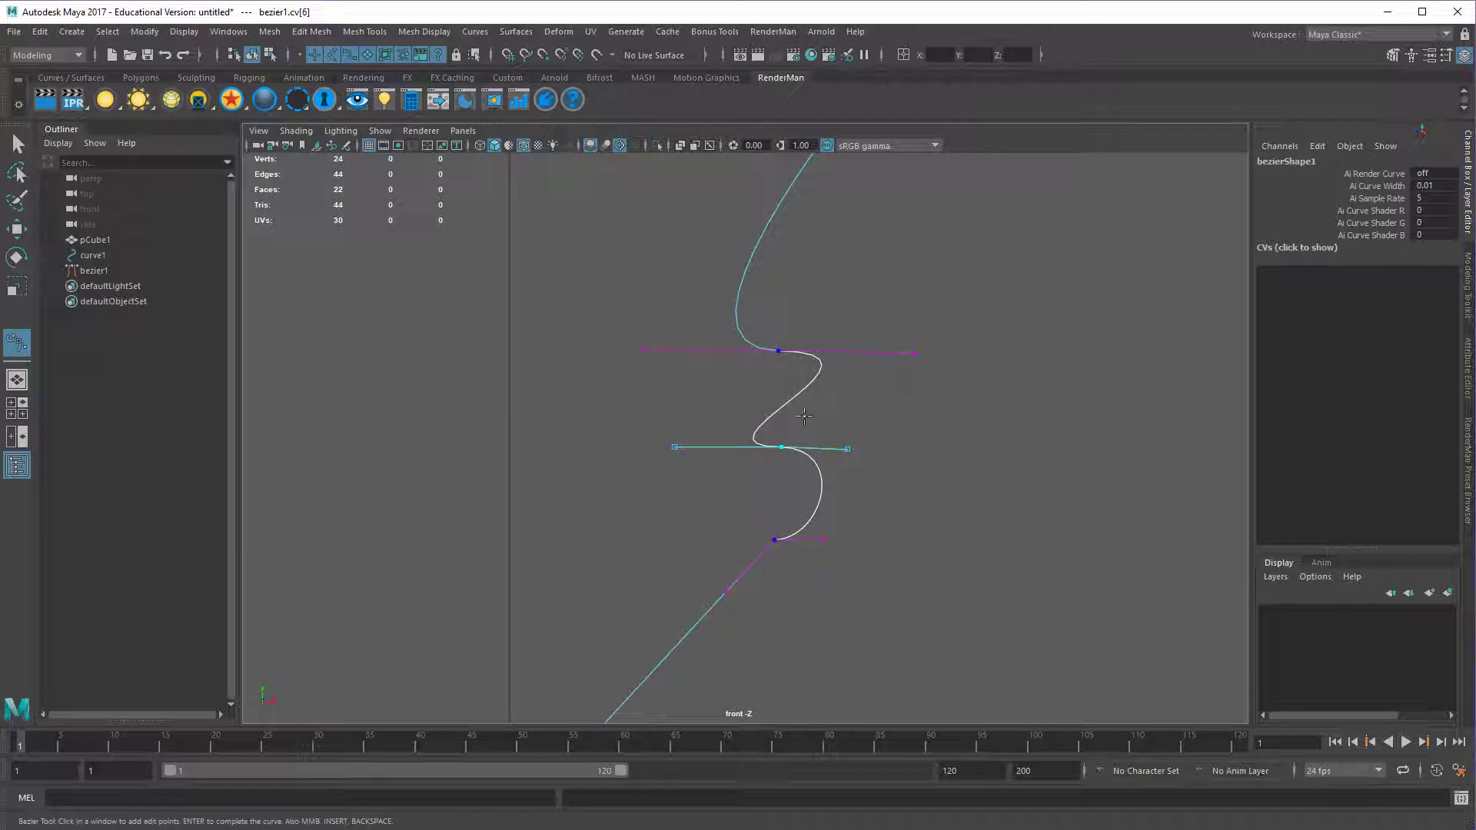
Insert an anchor with short horizontal handles midway along the S-shaped middle segment, and raise the anchor above it.
left_click_drag(793, 399, 725, 398)
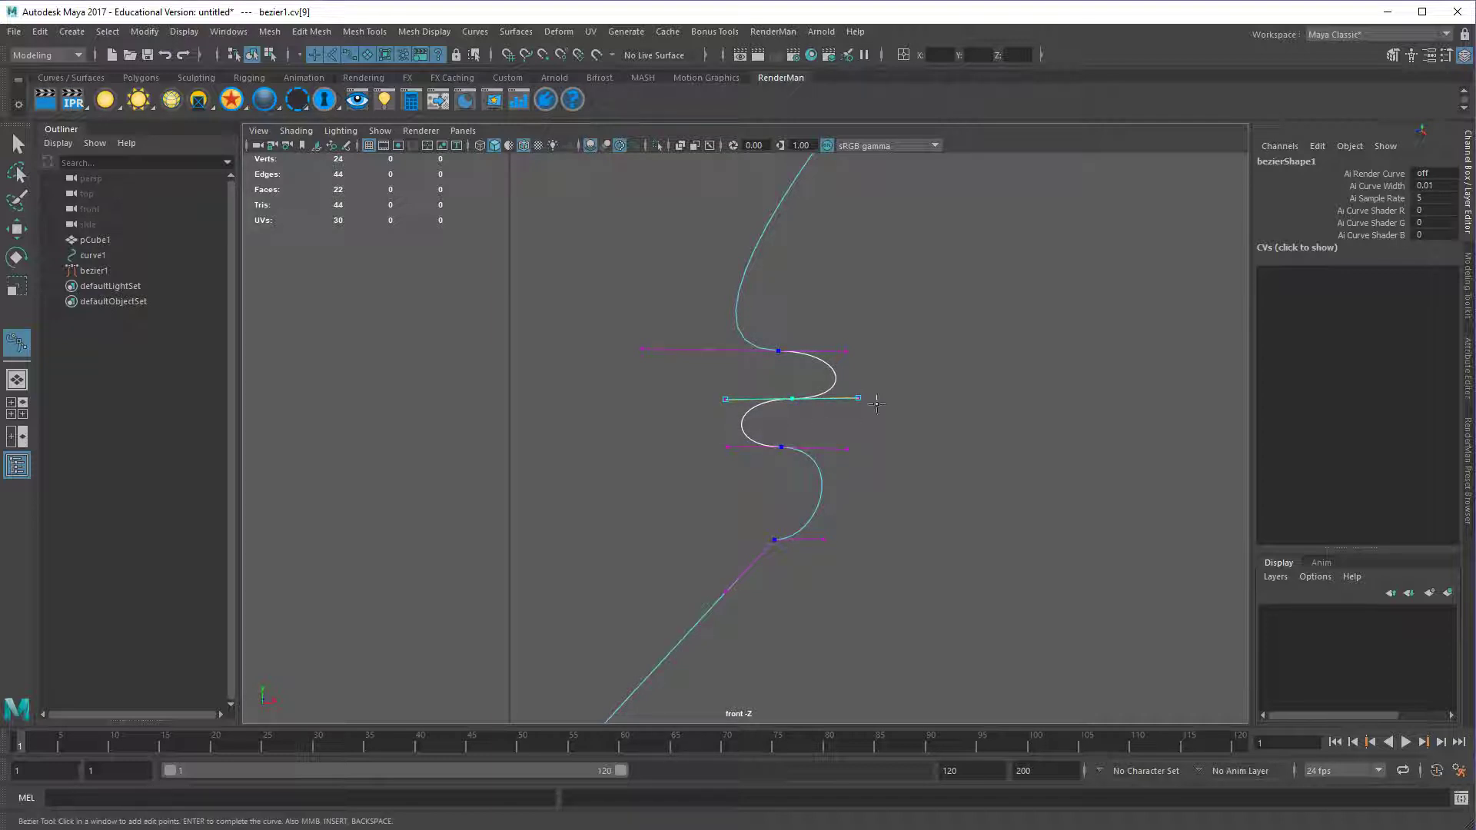
left_click_drag(859, 399, 845, 399)
left_click(778, 350)
left_click_drag(778, 350, 785, 297)
Add a sharp corner anchor at the base of the long upper slope and move it level with the neighbouring anchor.
middle_click_drag(796, 373, 711, 465, "alt")
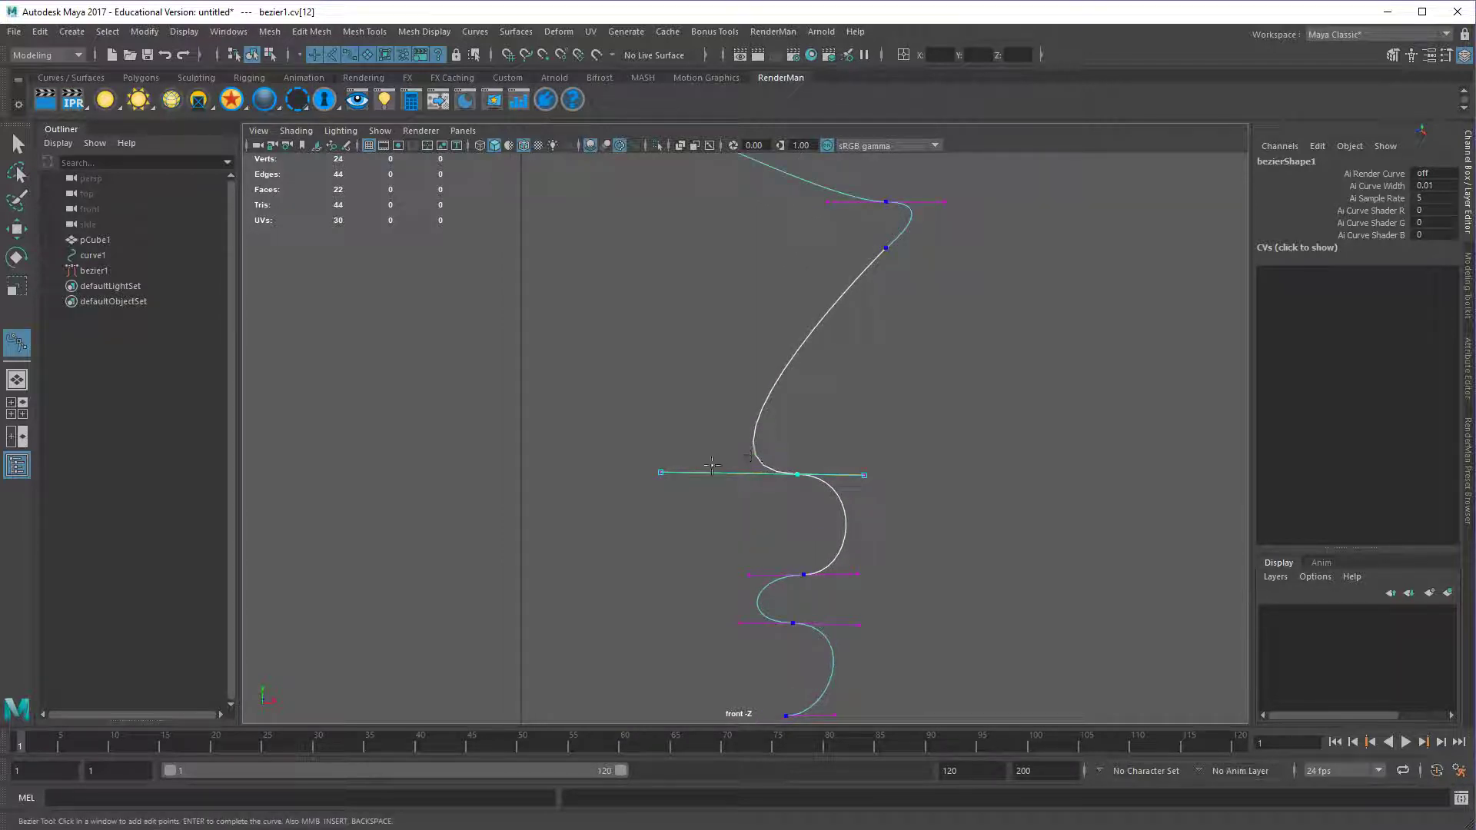
left_click(756, 454)
left_click(756, 455, "ctrl+shift")
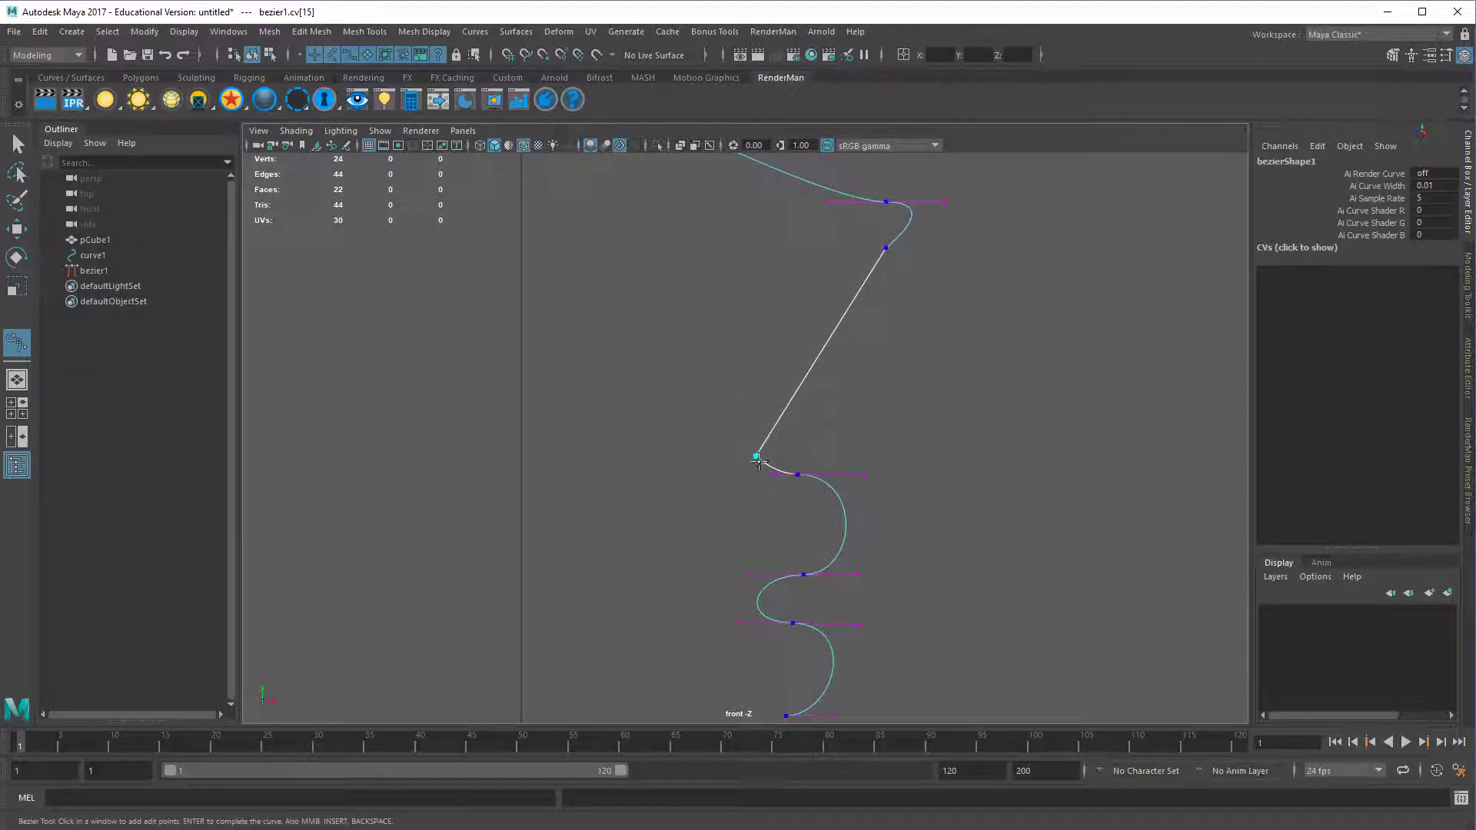
left_click_drag(757, 455, 753, 474)
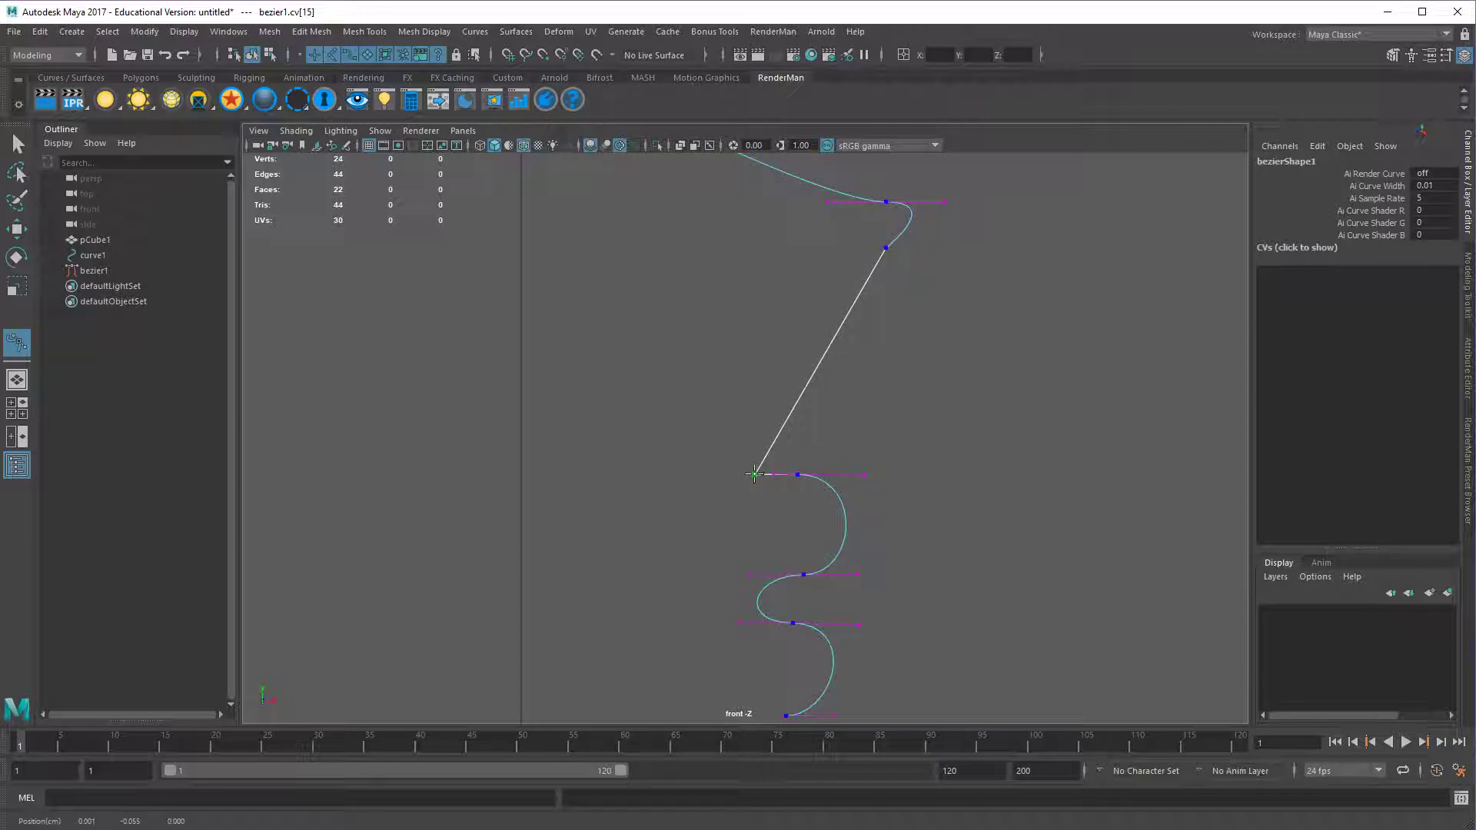
Reposition the anchor at the profile's outer tip and align its tangent handles with the upper sloping segment.
right_click_drag(1022, 401, 952, 469, "alt")
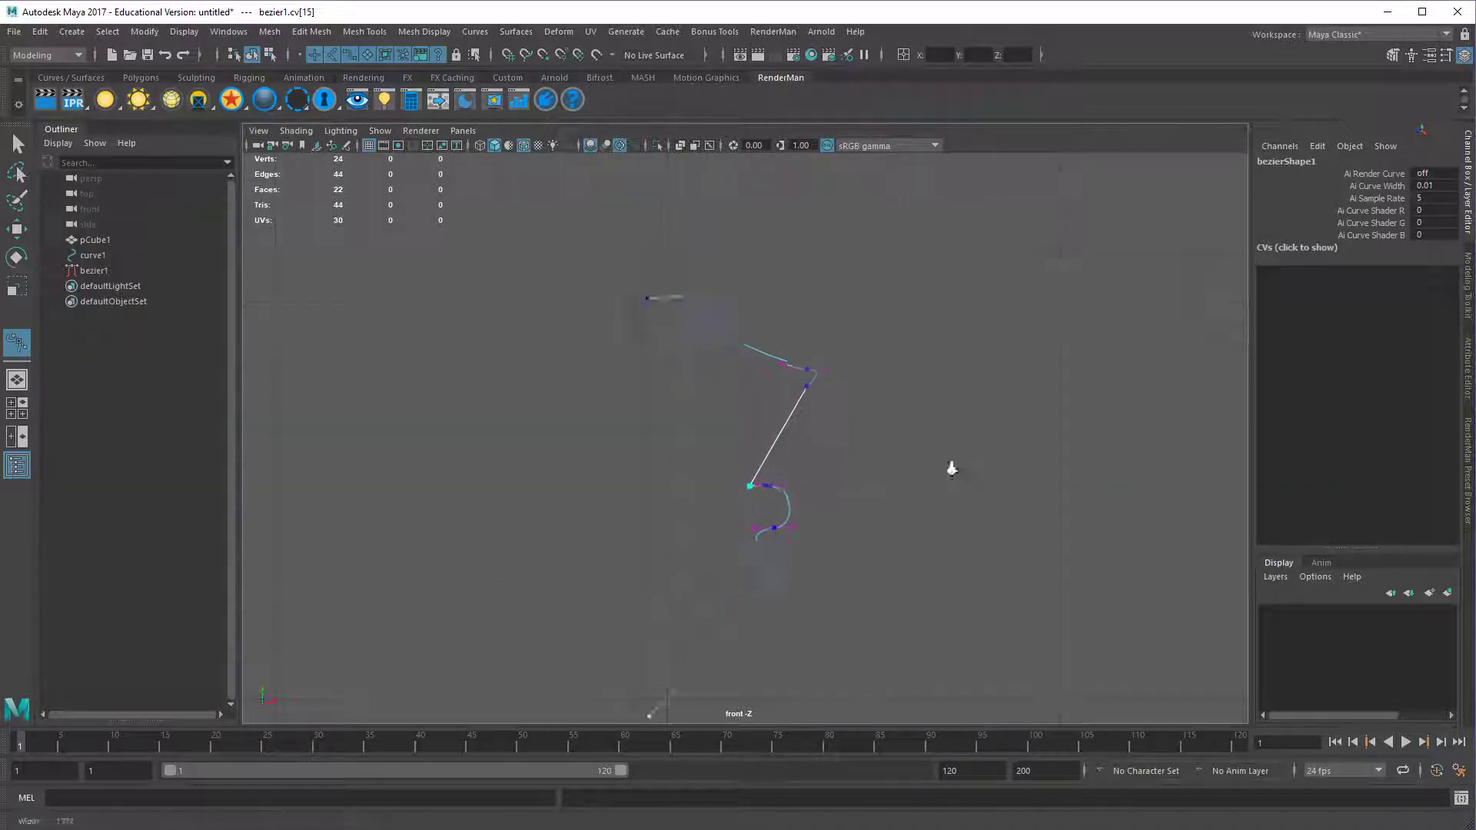
scroll(951, 467, "up", 6)
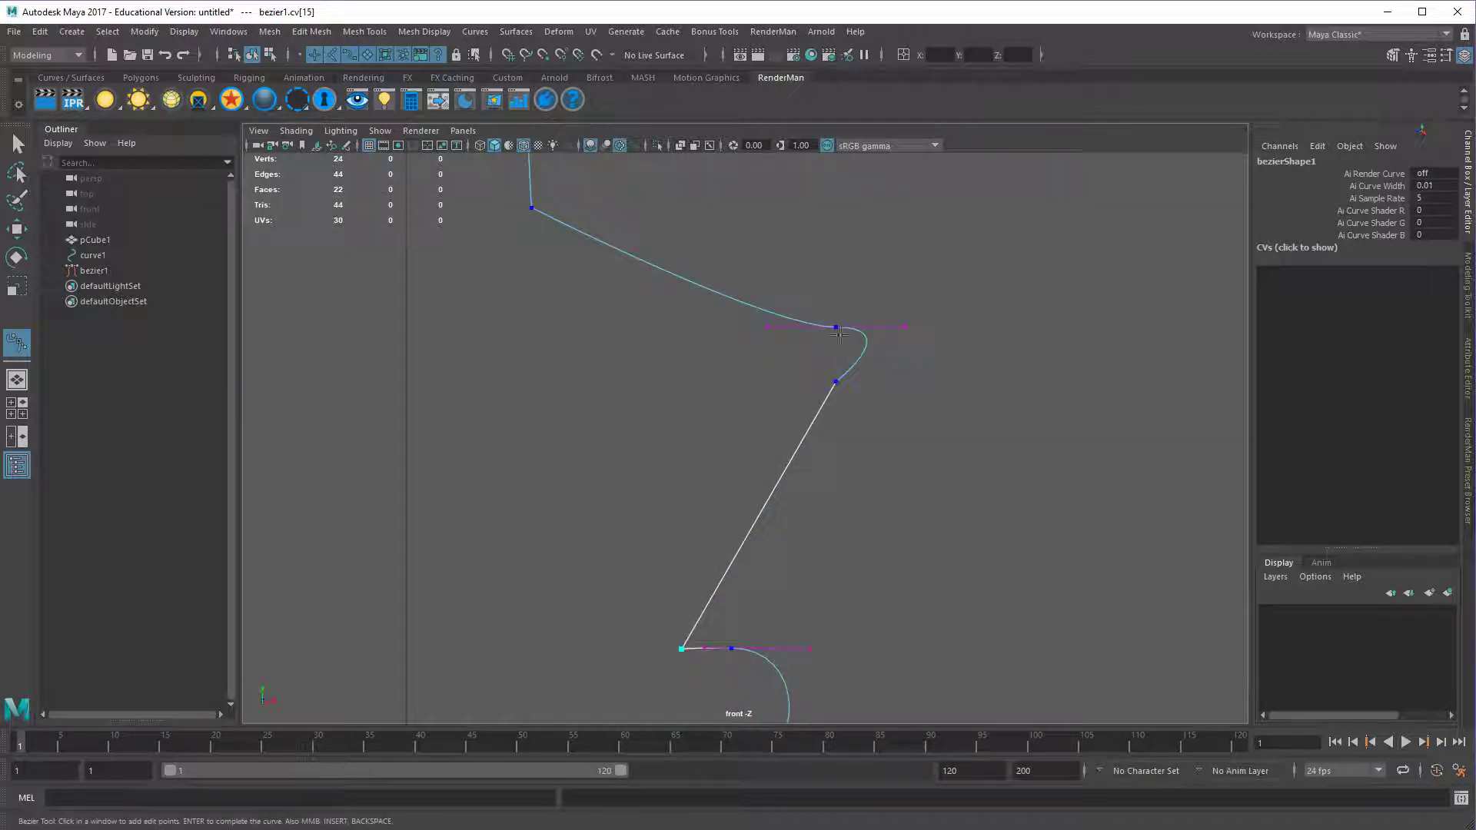
left_click_drag(835, 328, 739, 296)
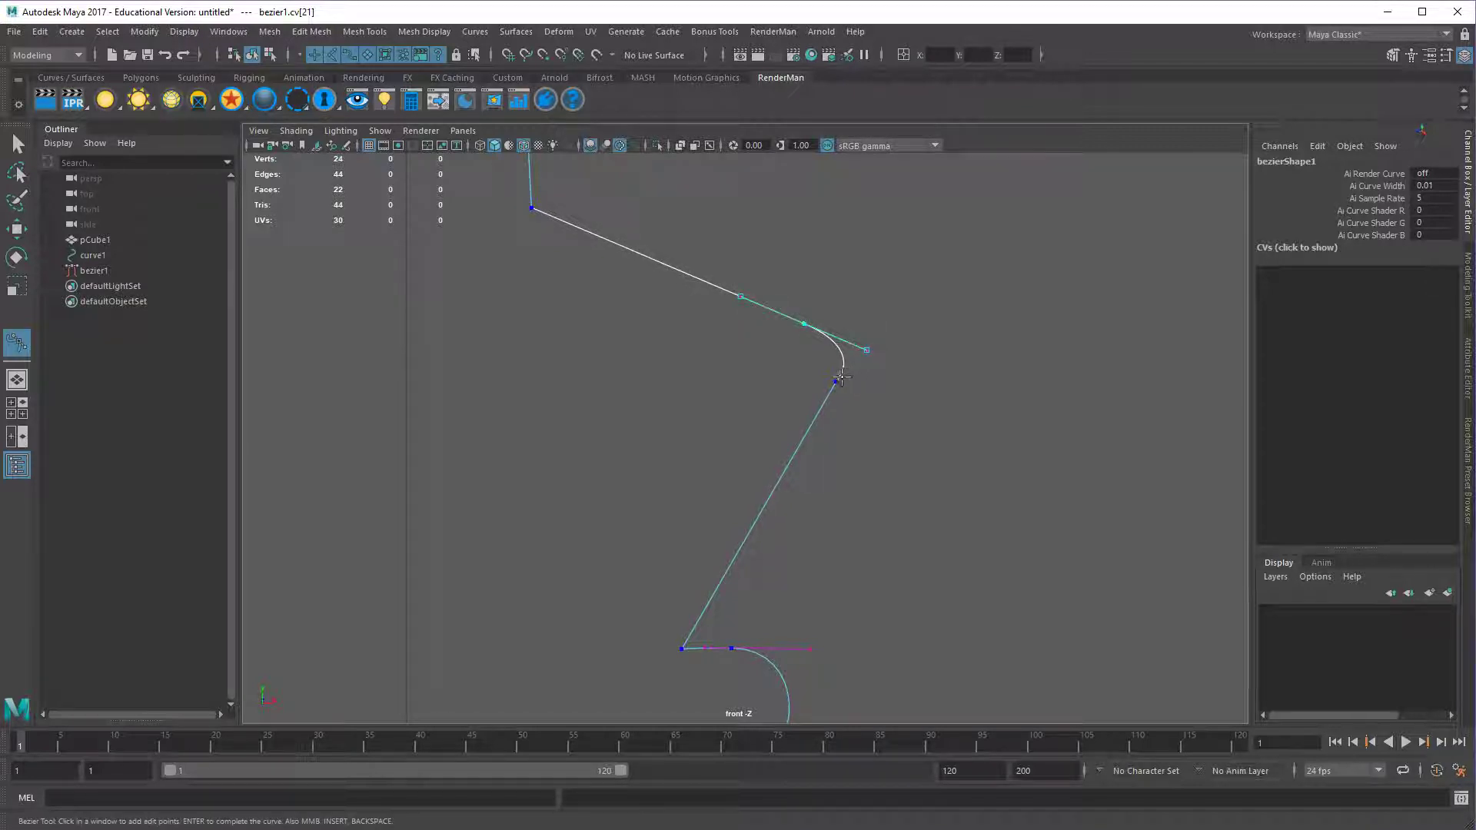
Move the outer tip anchor outward to tighten the profile's point, and slide the anchor beneath it further down the slope.
left_click(844, 353)
left_click_drag(844, 355, 860, 346)
mouse_move(856, 343)
left_mouse_down()
mouse_move(857, 357)
mouse_move(855, 328)
mouse_move(781, 305)
mouse_move(874, 359)
left_mouse_up()
scroll(910, 407, "down", 5)
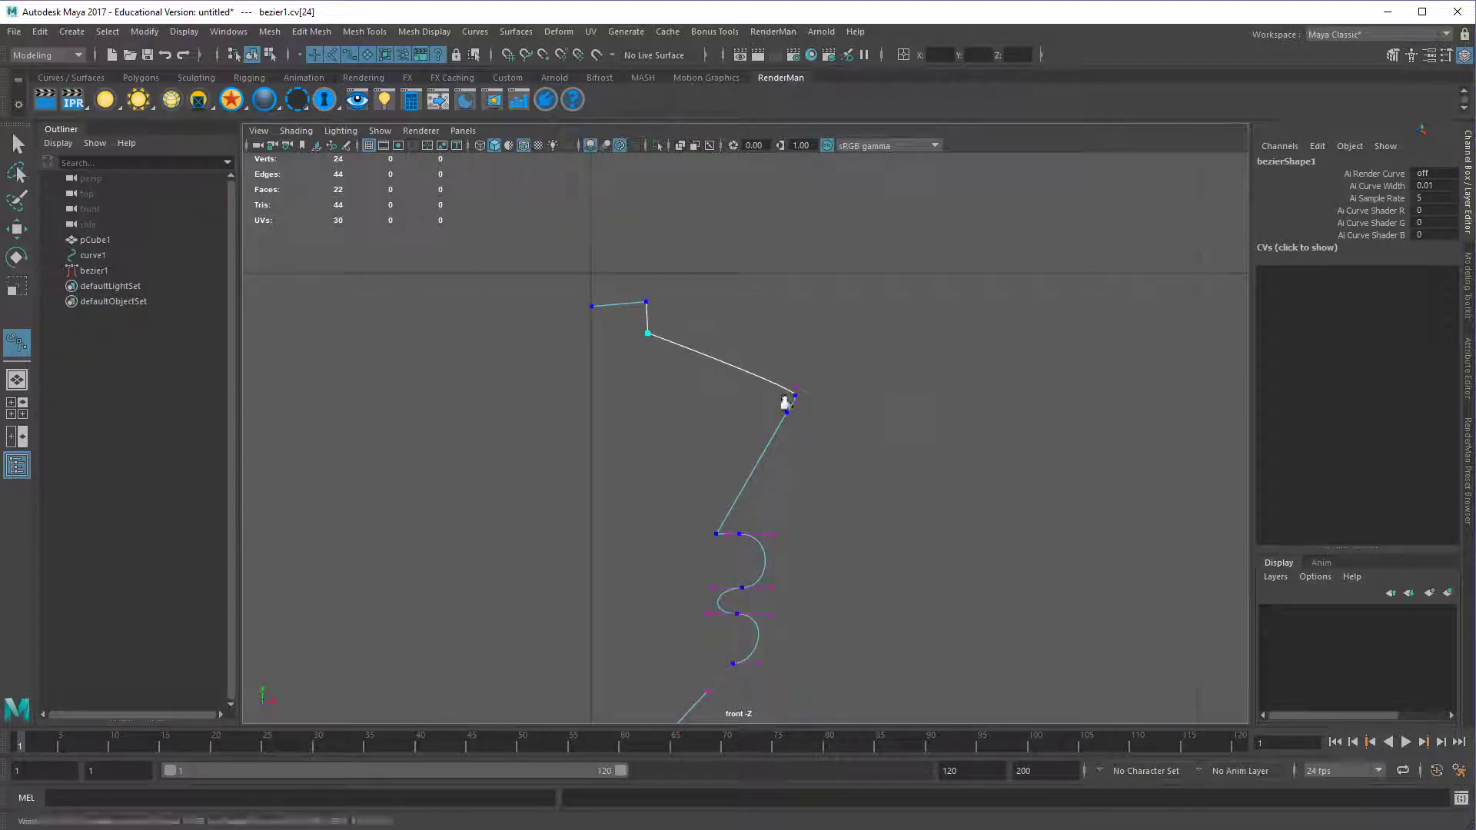
right_click_drag(784, 399, 1311, 471, "alt")
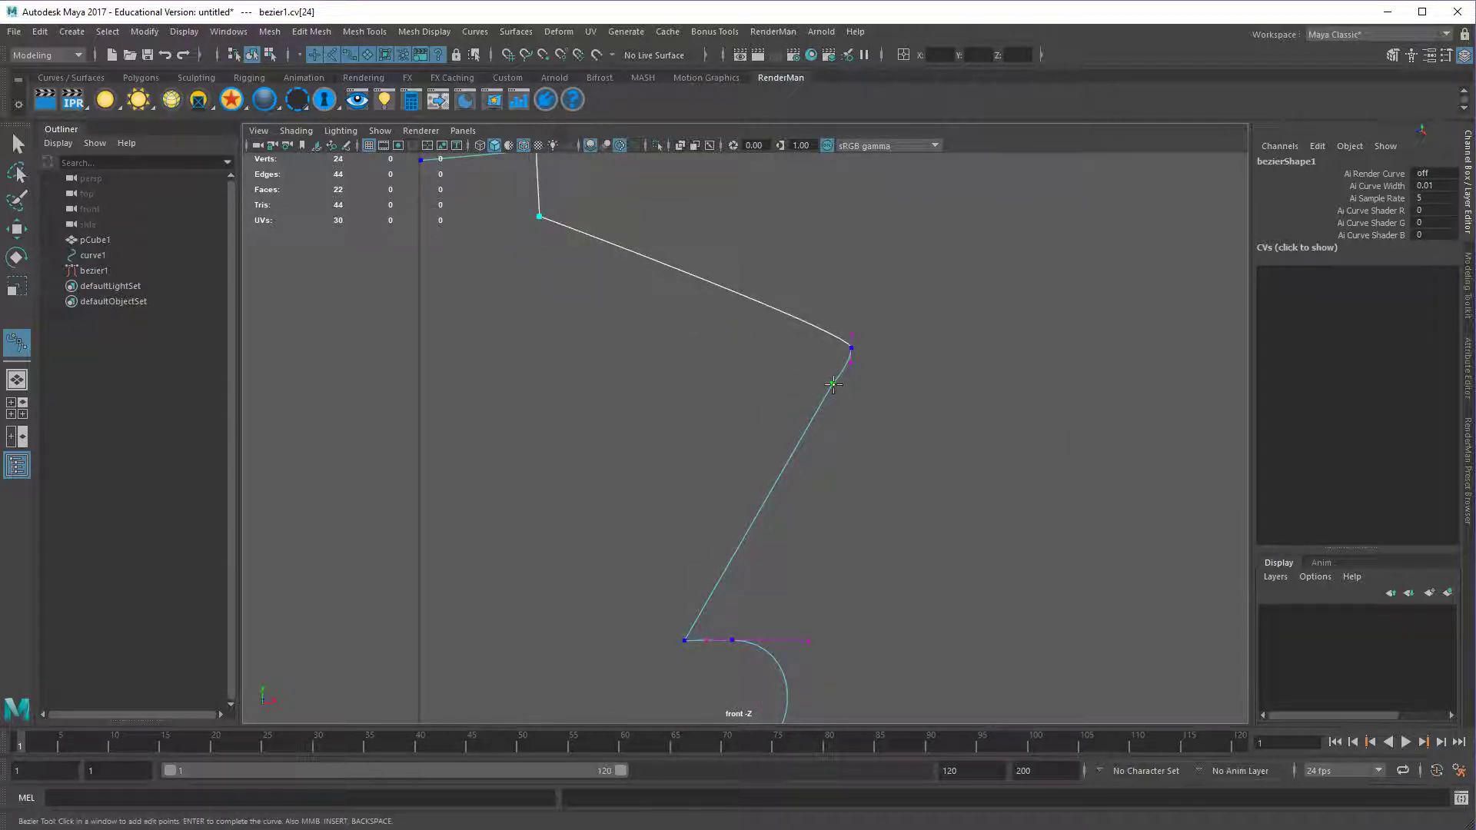
left_click_drag(833, 384, 820, 409)
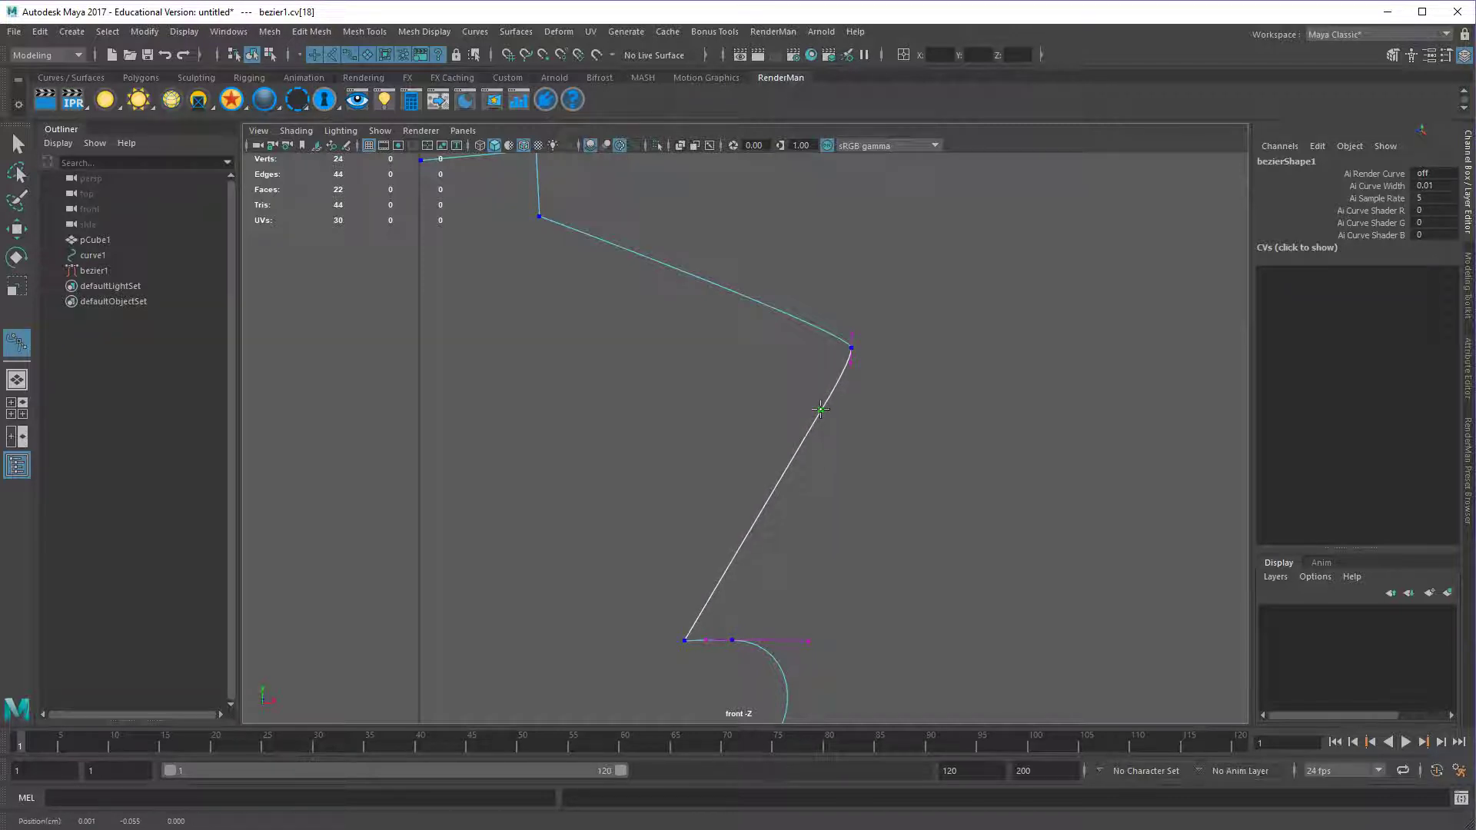
left_click(851, 350)
Leave the Bezier tool and deselect the curve to show the whole profile.
middle_click_drag(461, 160, 611, 295, "alt")
scroll(807, 468, "down", 10)
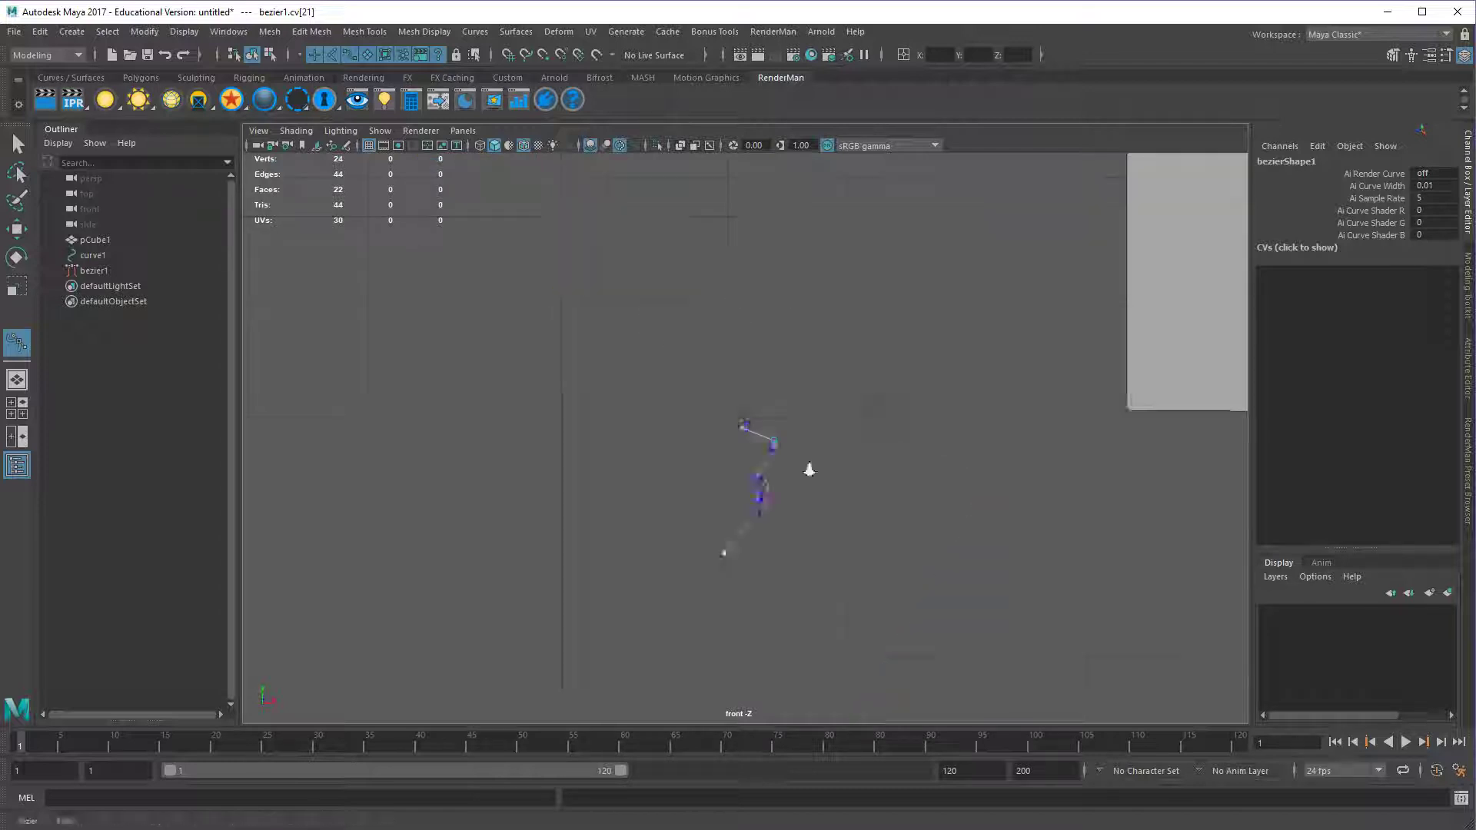
middle_click_drag(815, 523, 817, 464, "alt")
right_click_drag(817, 465, 926, 468, "alt")
key("q")
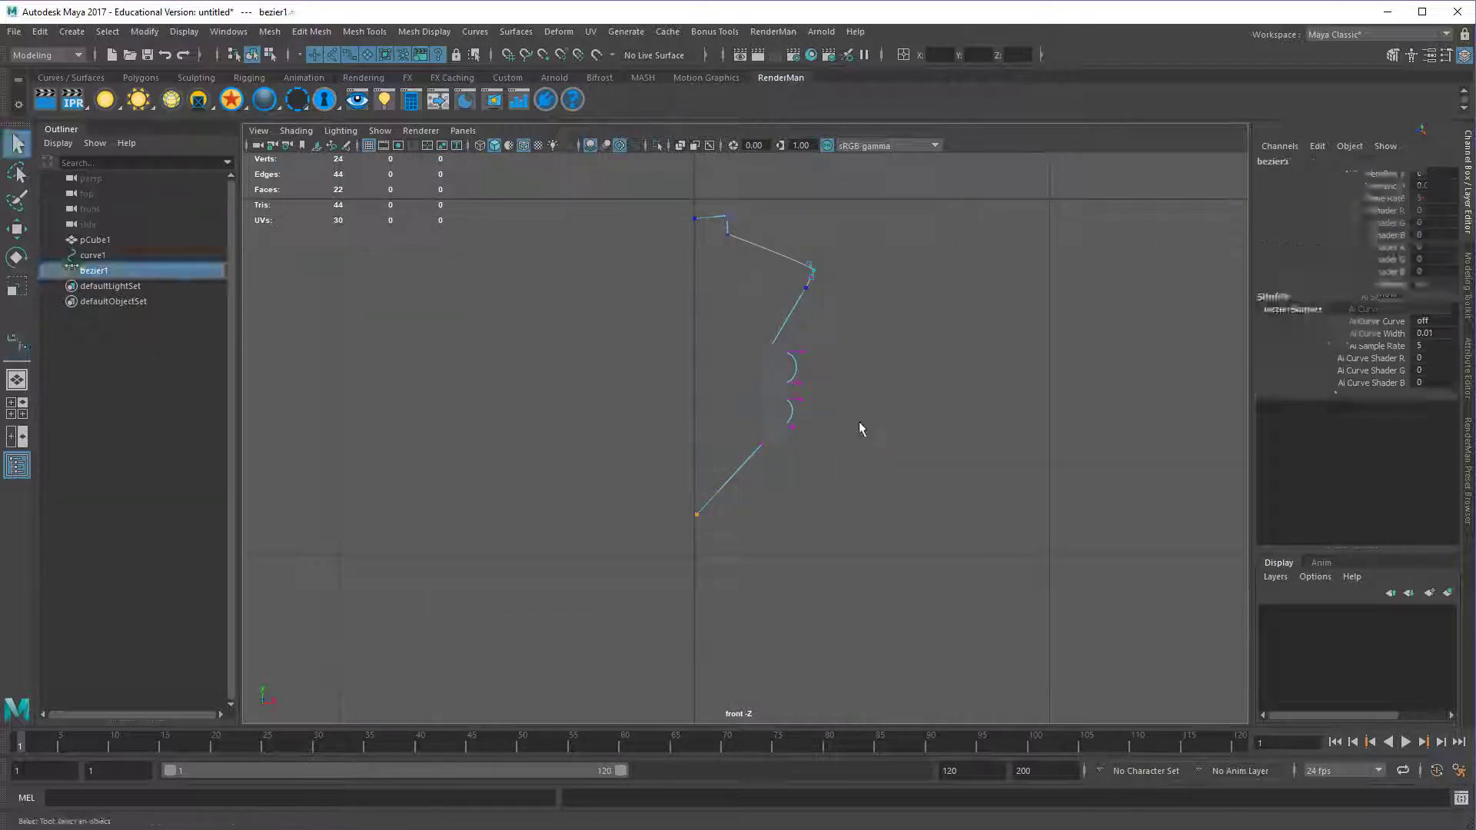
left_click(857, 425)
Display the Bezier curve's control vertices and move the lower bulge's two anchors inward toward the vertical axis.
right_click_drag(824, 458, 878, 444, "alt")
scroll(831, 488, "up", 2)
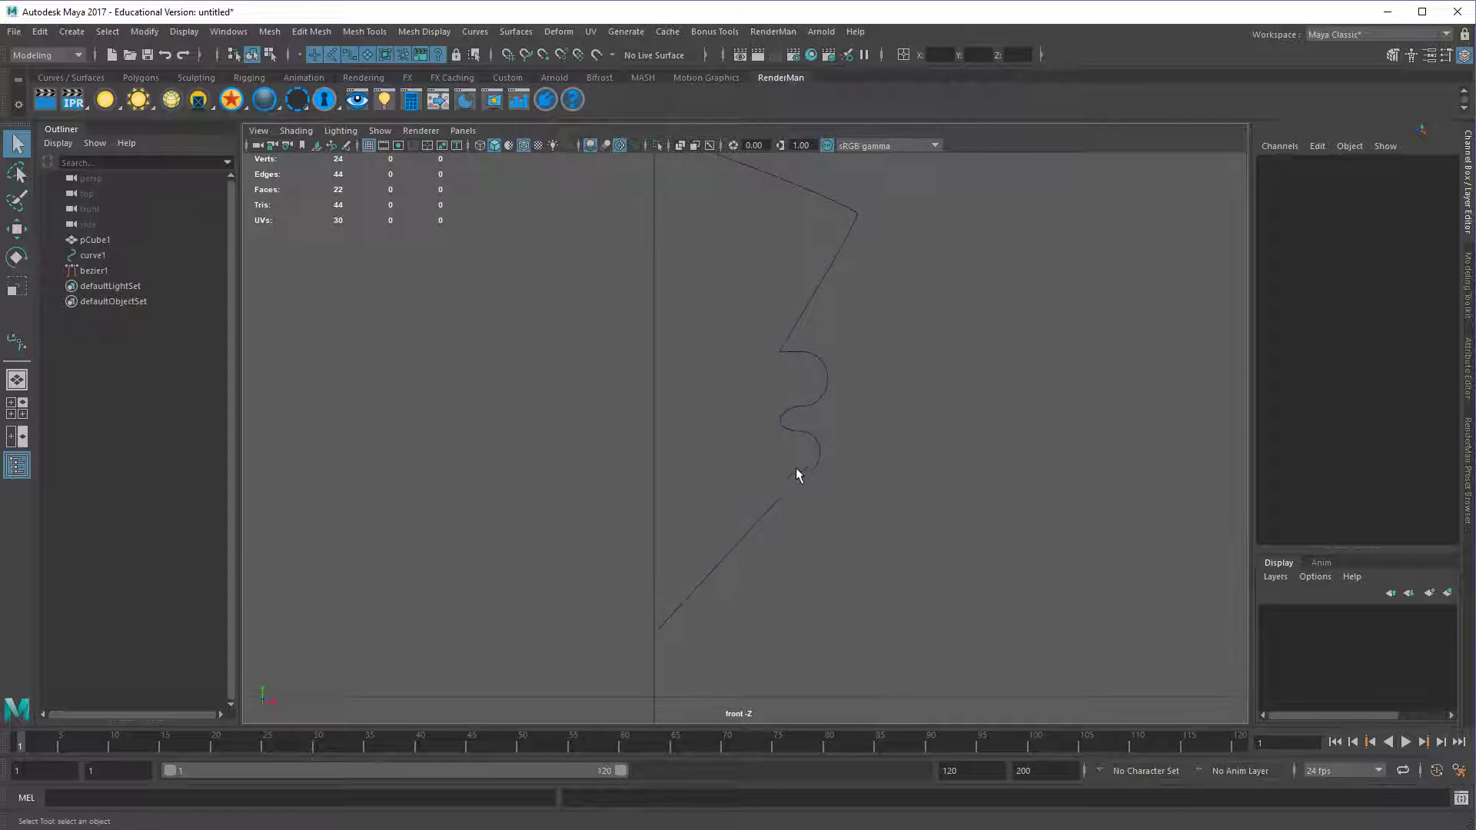
left_click(801, 478)
right_click_drag(802, 480, 722, 480)
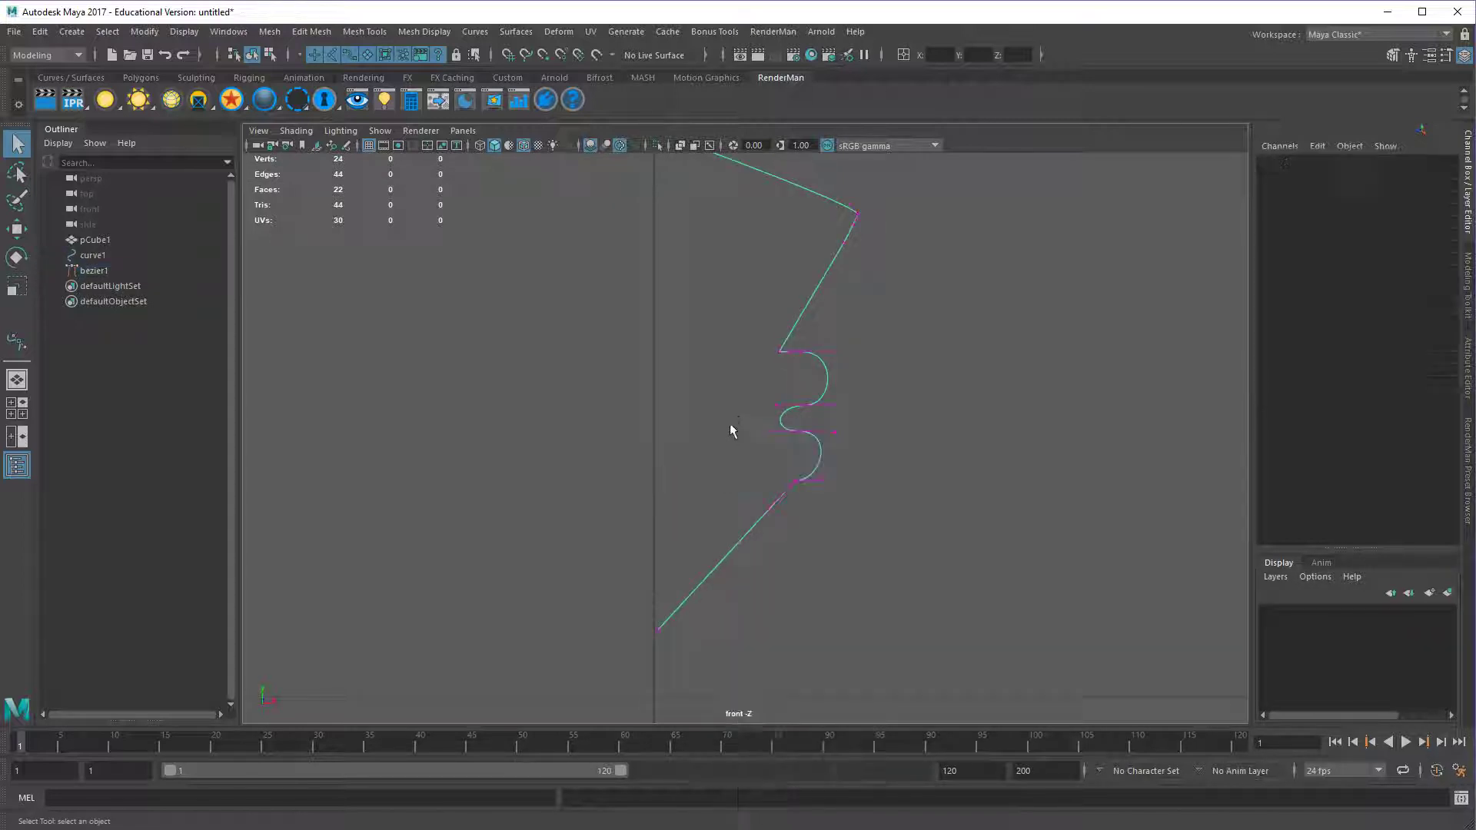
left_click_drag(730, 421, 868, 518)
key("w")
left_click_drag(846, 458, 781, 464)
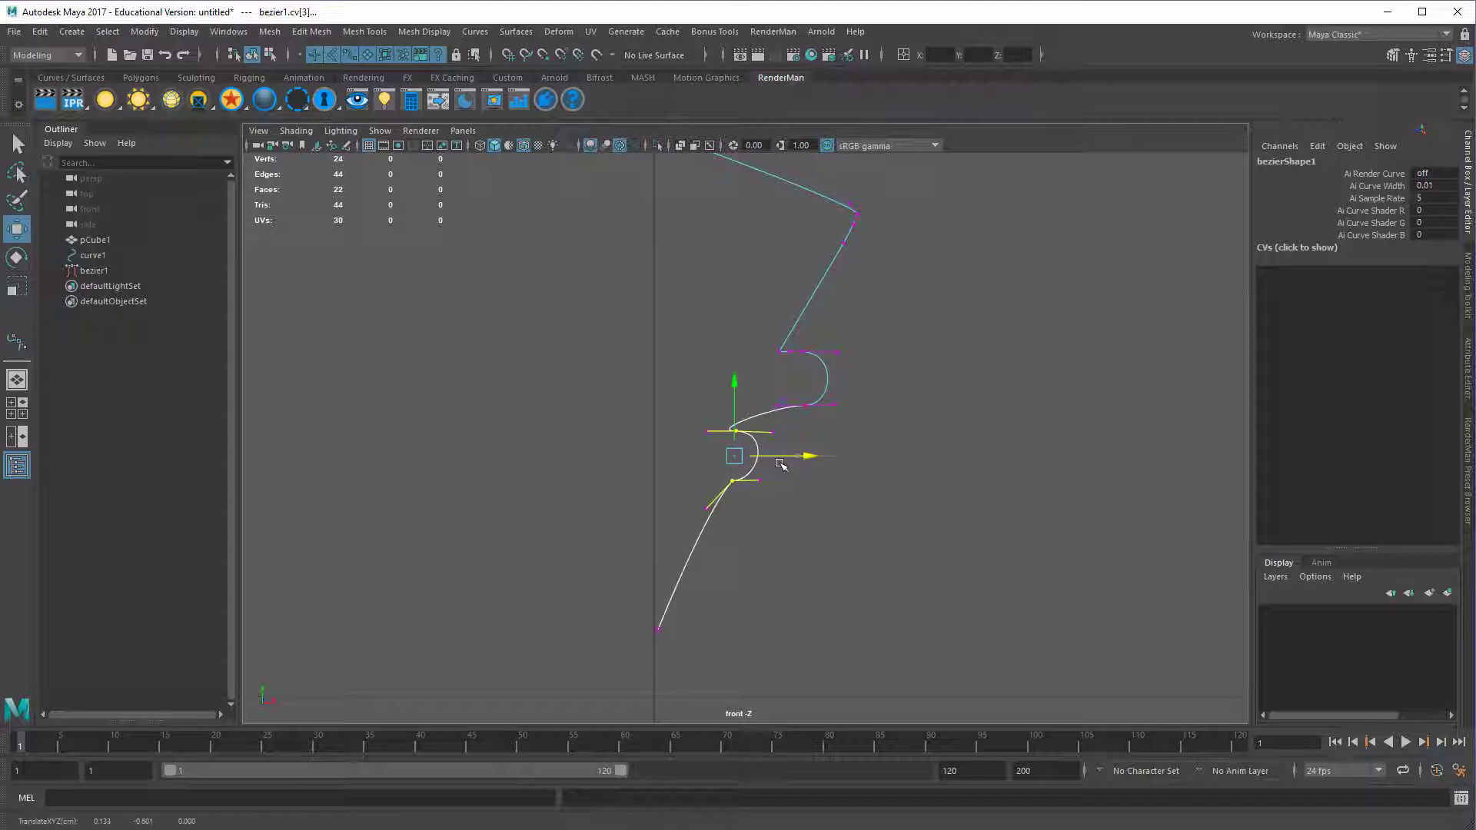
Try to pull the inner tangent handle of the upper bulge's lower anchor toward the axis, and undo it.
right_click_drag(784, 429, 898, 454, "alt")
middle_click_drag(898, 454, 929, 503, "alt")
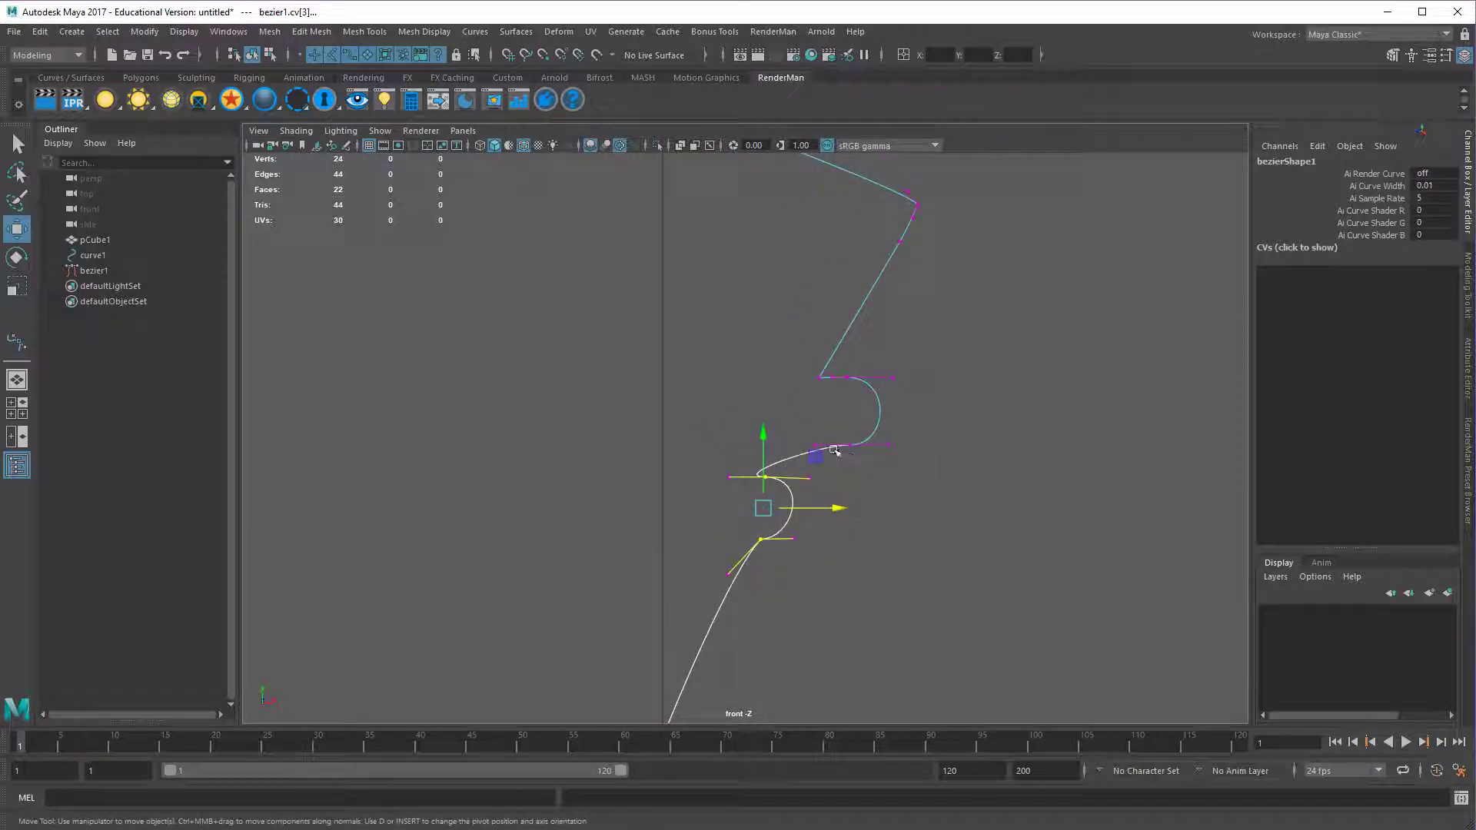
mouse_move(833, 452)
left_mouse_down()
mouse_move(793, 433)
mouse_move(812, 446)
left_mouse_up()
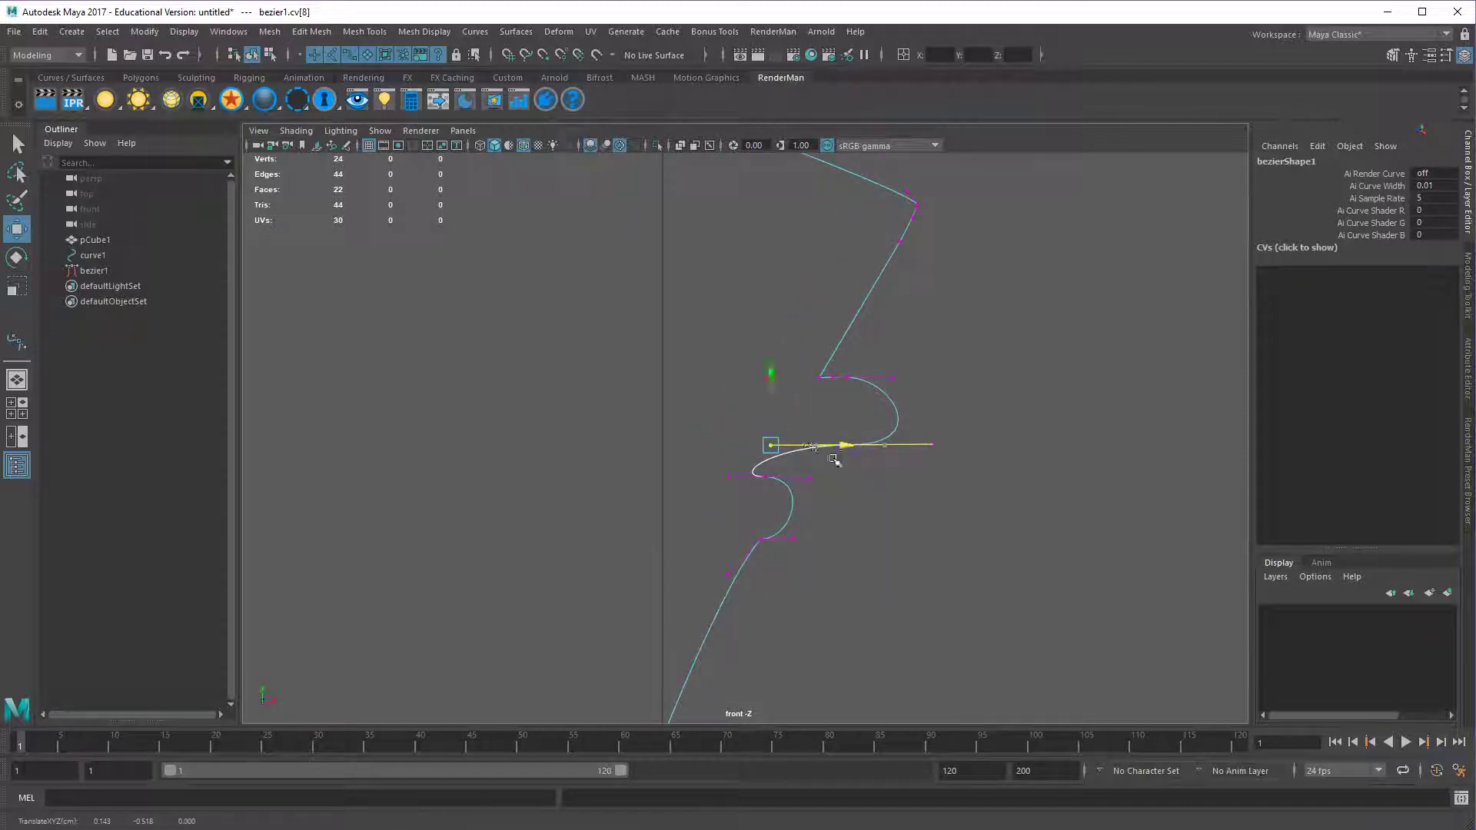
key("ctrl+z")
right_click_drag(829, 468, 935, 485, "alt")
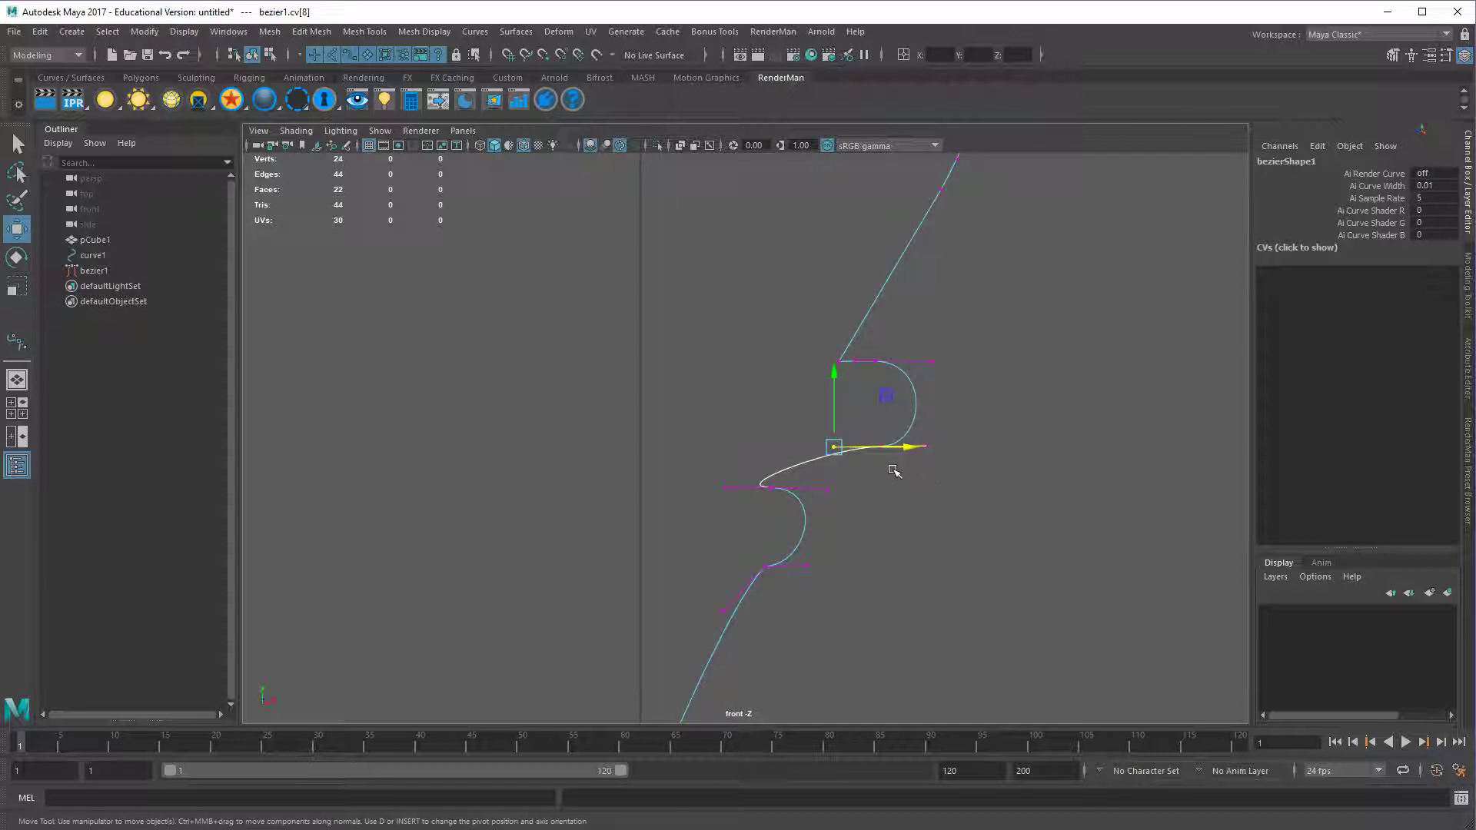
With the Bezier Curve Tool, insert an anchor between the two bulges and move it inward to flatten the upper bulge's underside.
left_click(72, 31)
mouse_move(151, 149)
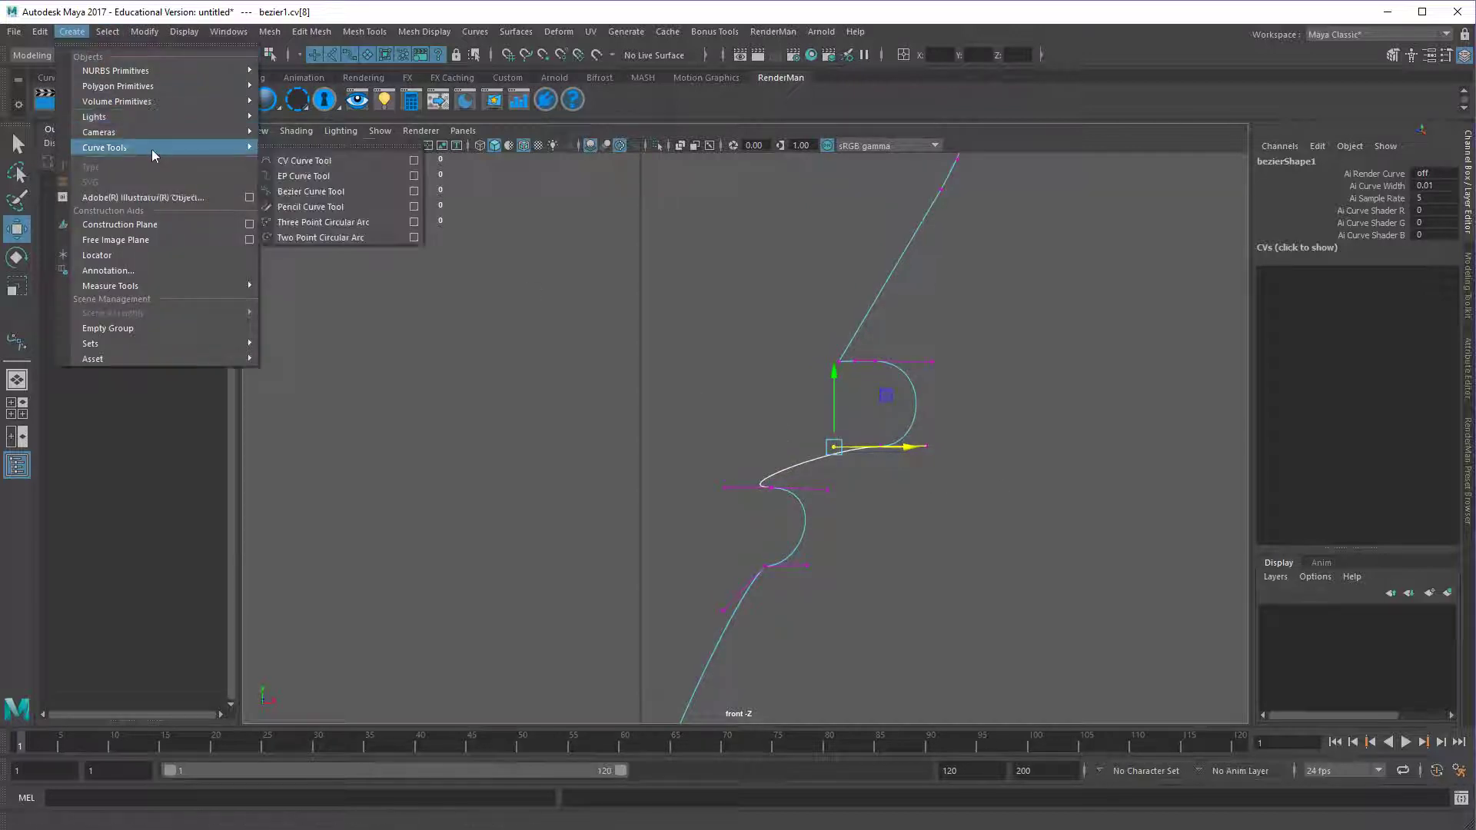
left_click(311, 192)
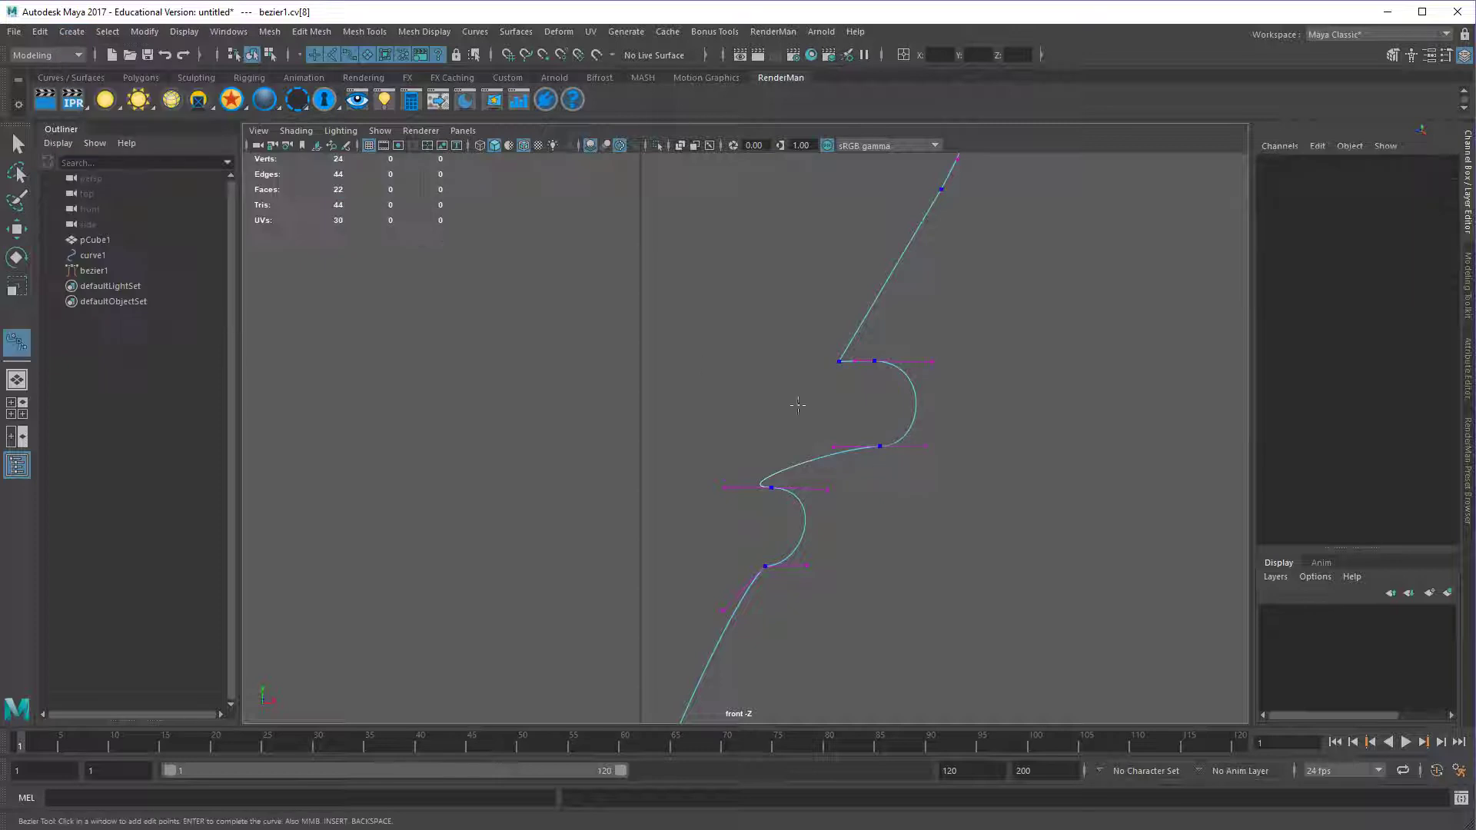
left_click(810, 464)
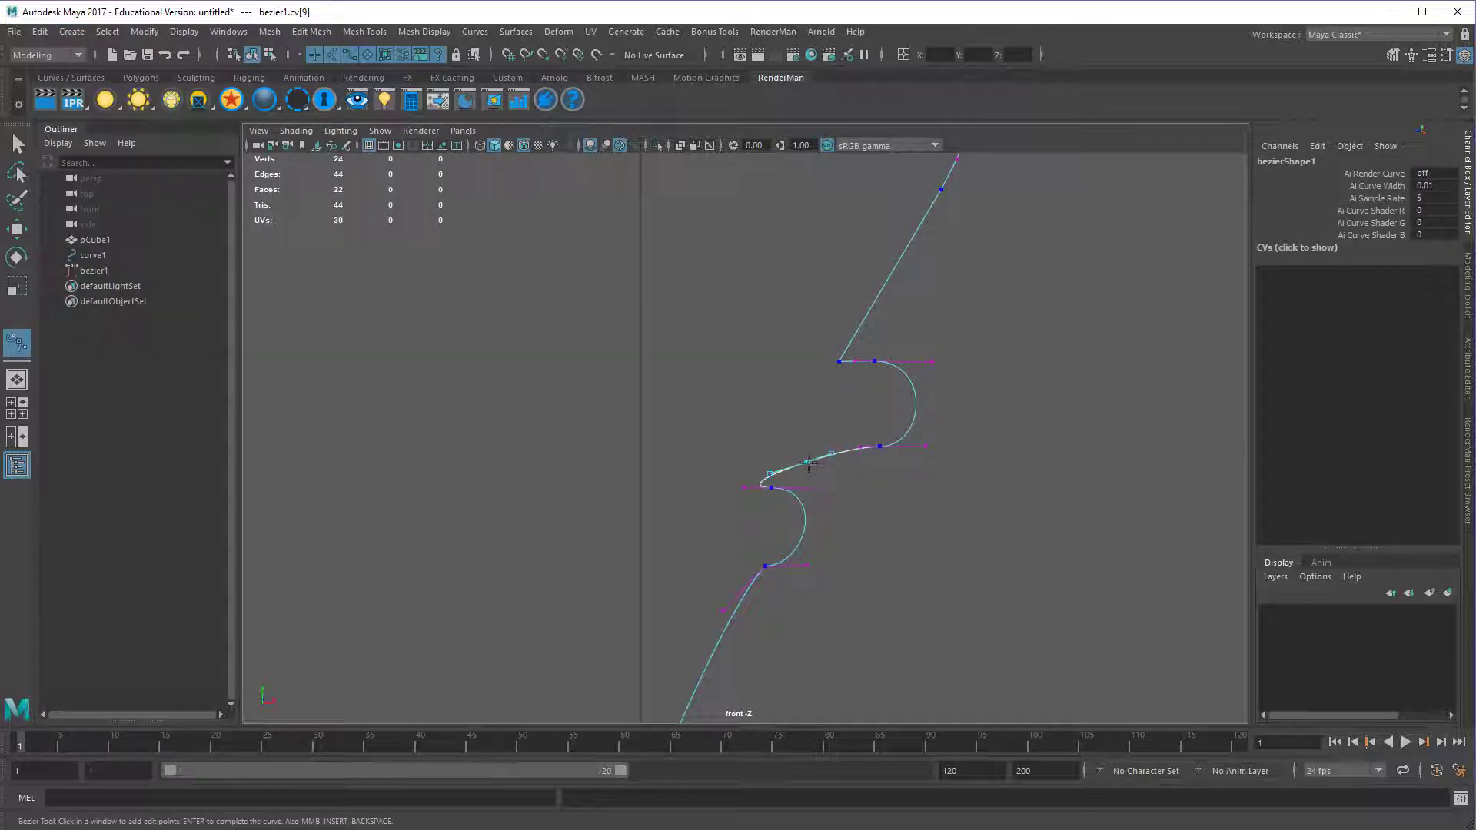
left_click_drag(803, 462, 757, 449)
key("ctrl+z")
mouse_move(929, 459)
right_mouse_down("alt")
mouse_move(920, 495)
mouse_move(936, 494)
mouse_move(937, 463)
right_mouse_up("alt")
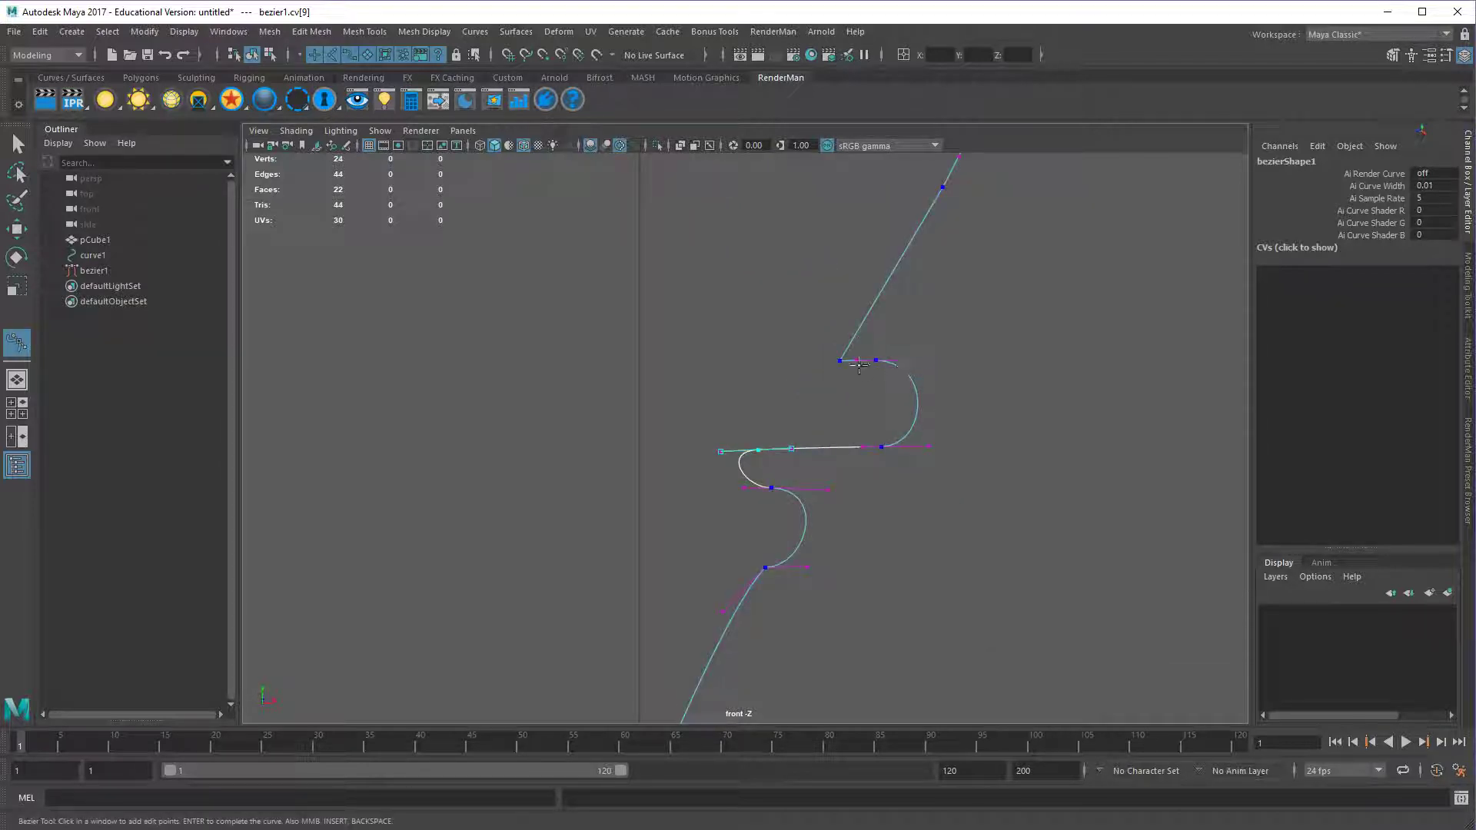
Finish editing the Bezier curve and clear the selection.
scroll(936, 402, "down", 5)
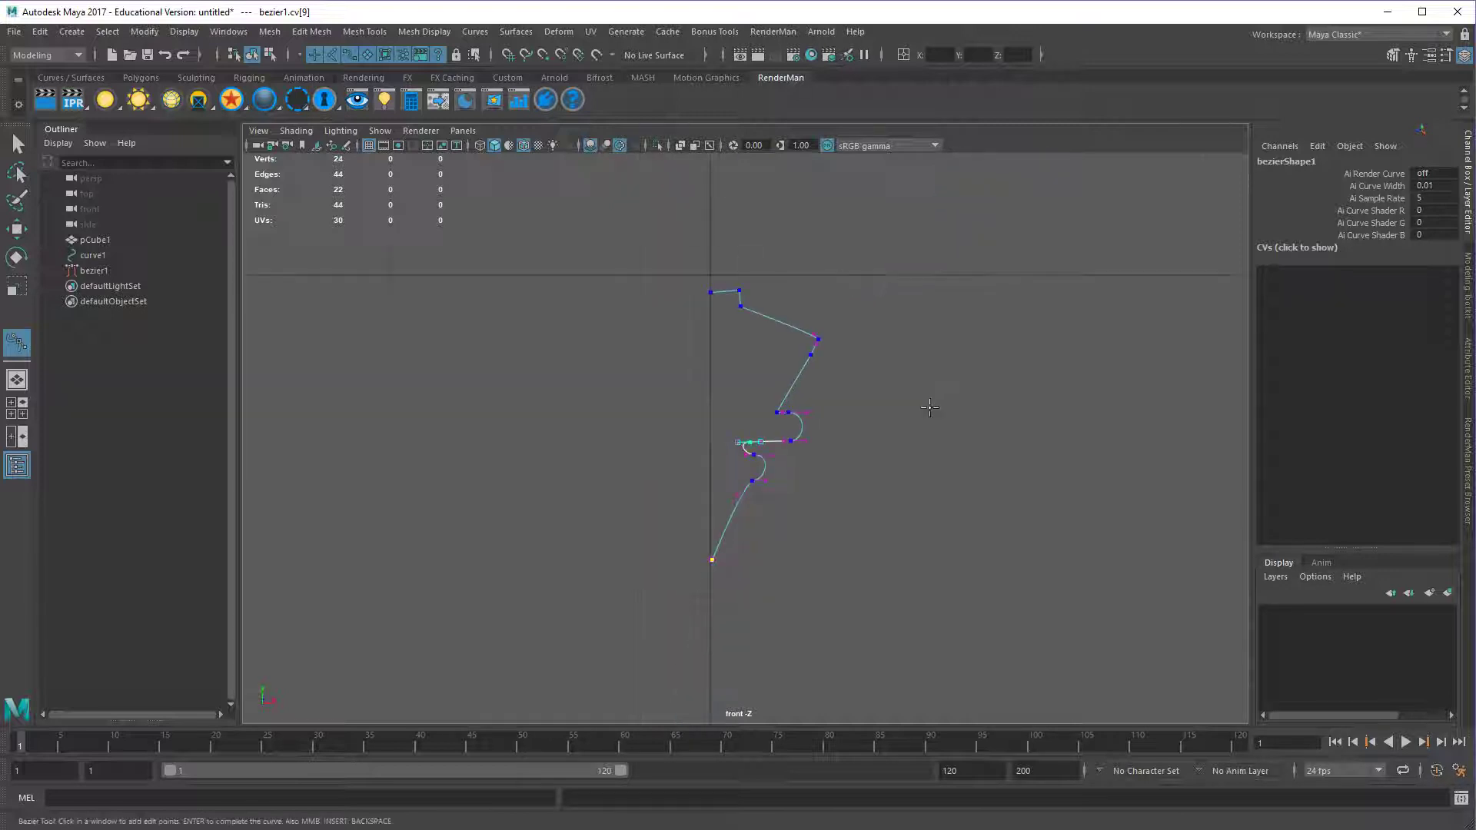
key("Return")
left_click(884, 432)
mouse_move(903, 483)
right_mouse_down("alt")
mouse_move(883, 479)
mouse_move(910, 477)
right_mouse_up("alt")
middle_click_drag(885, 431, 878, 443, "alt")
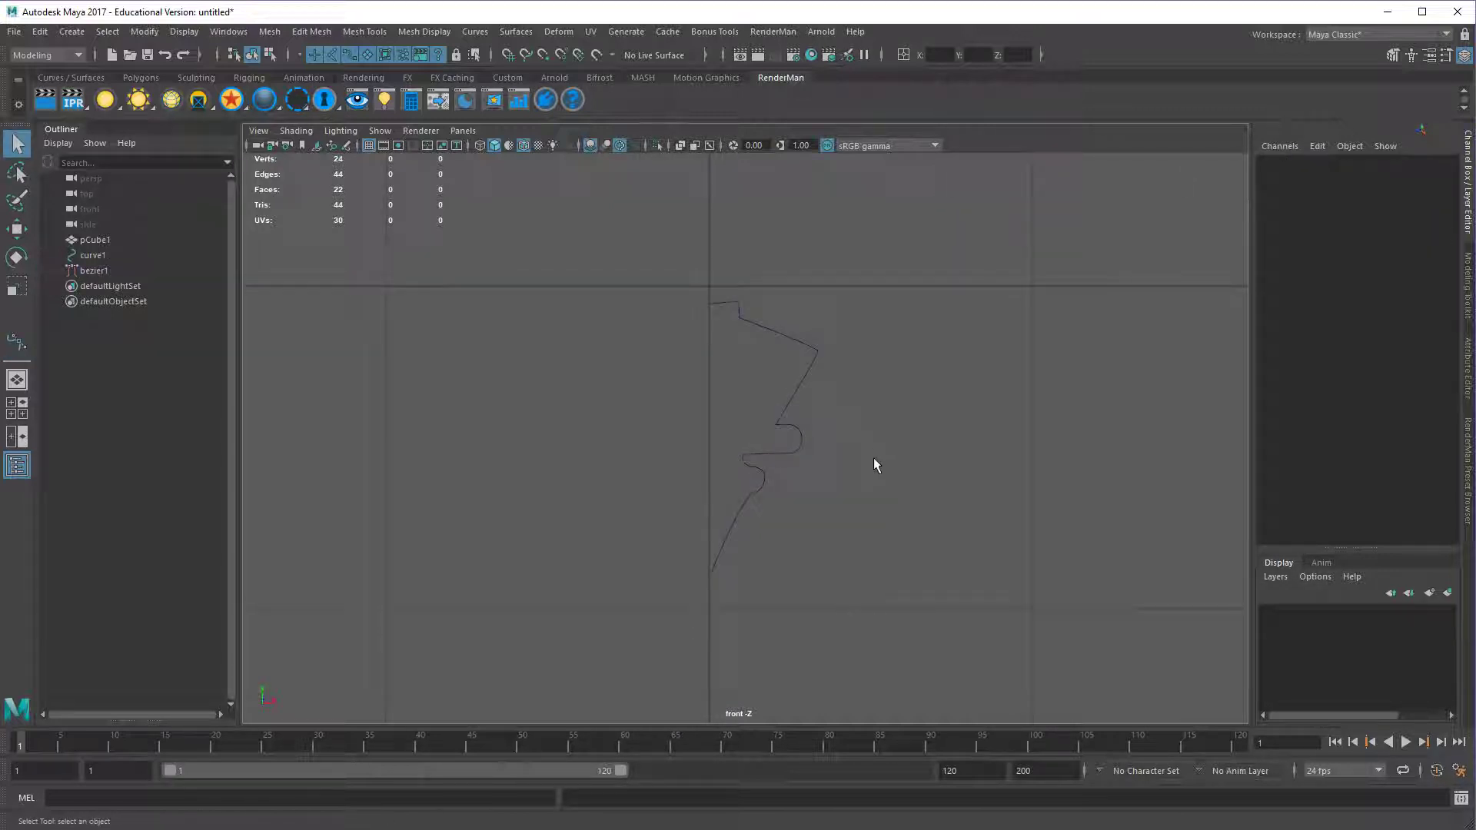
left_click(734, 305)
right_click(718, 302)
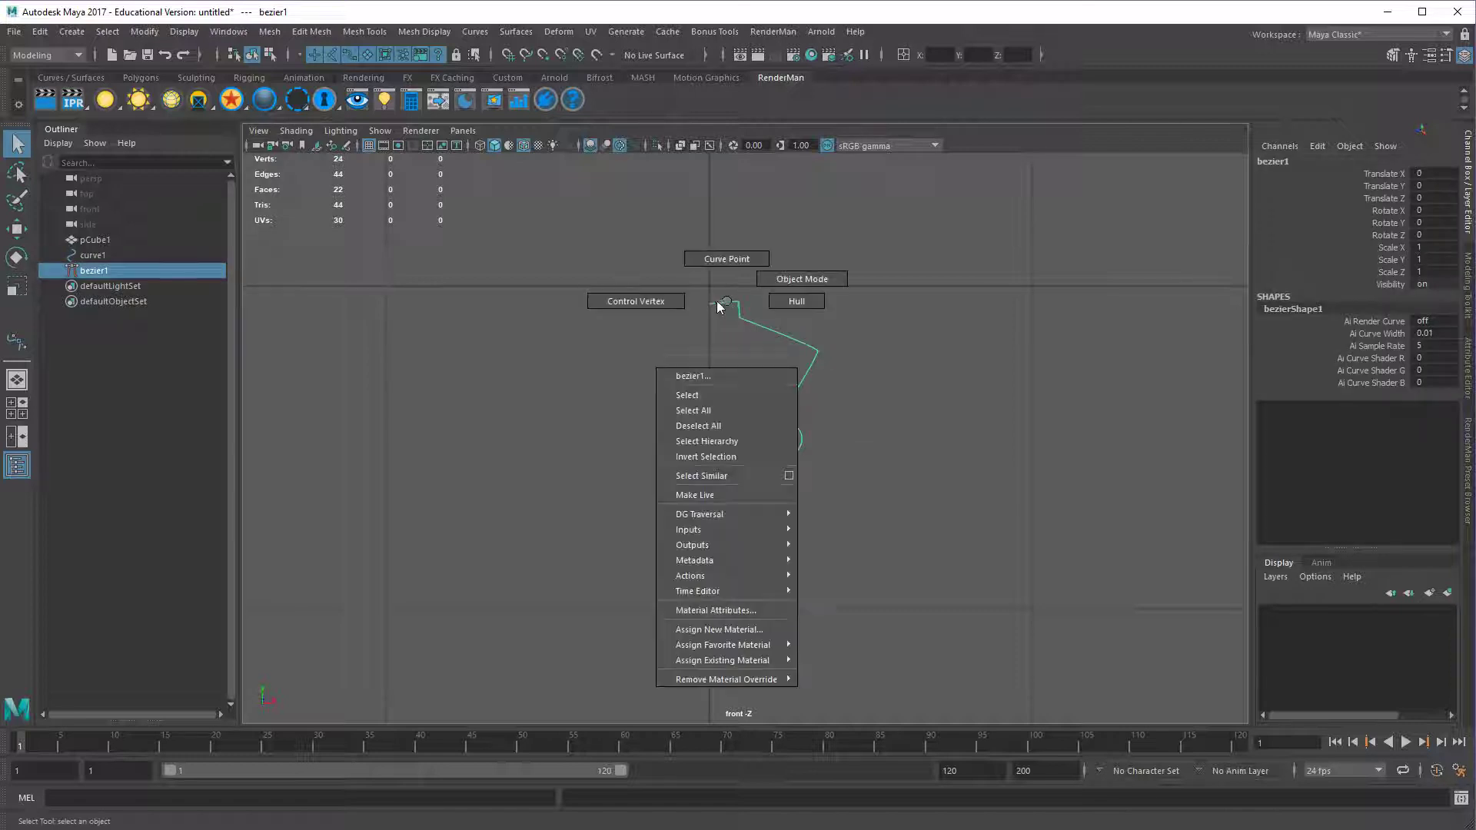
right_click_drag(716, 301, 681, 300)
left_click_drag(698, 289, 754, 315)
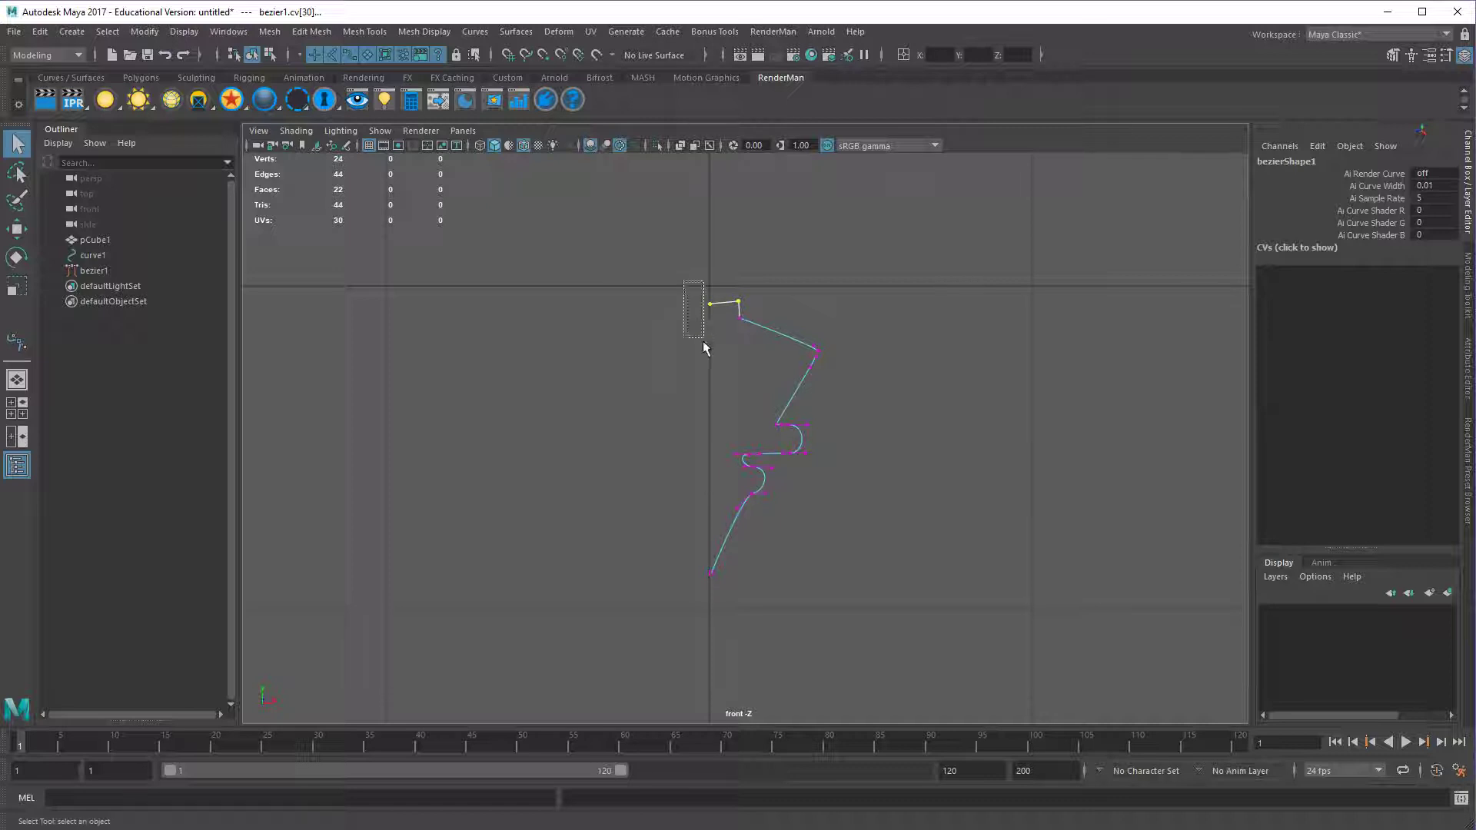
left_click_drag(702, 340, 717, 385)
left_click_drag(698, 510, 716, 588, "shift")
key("F8")
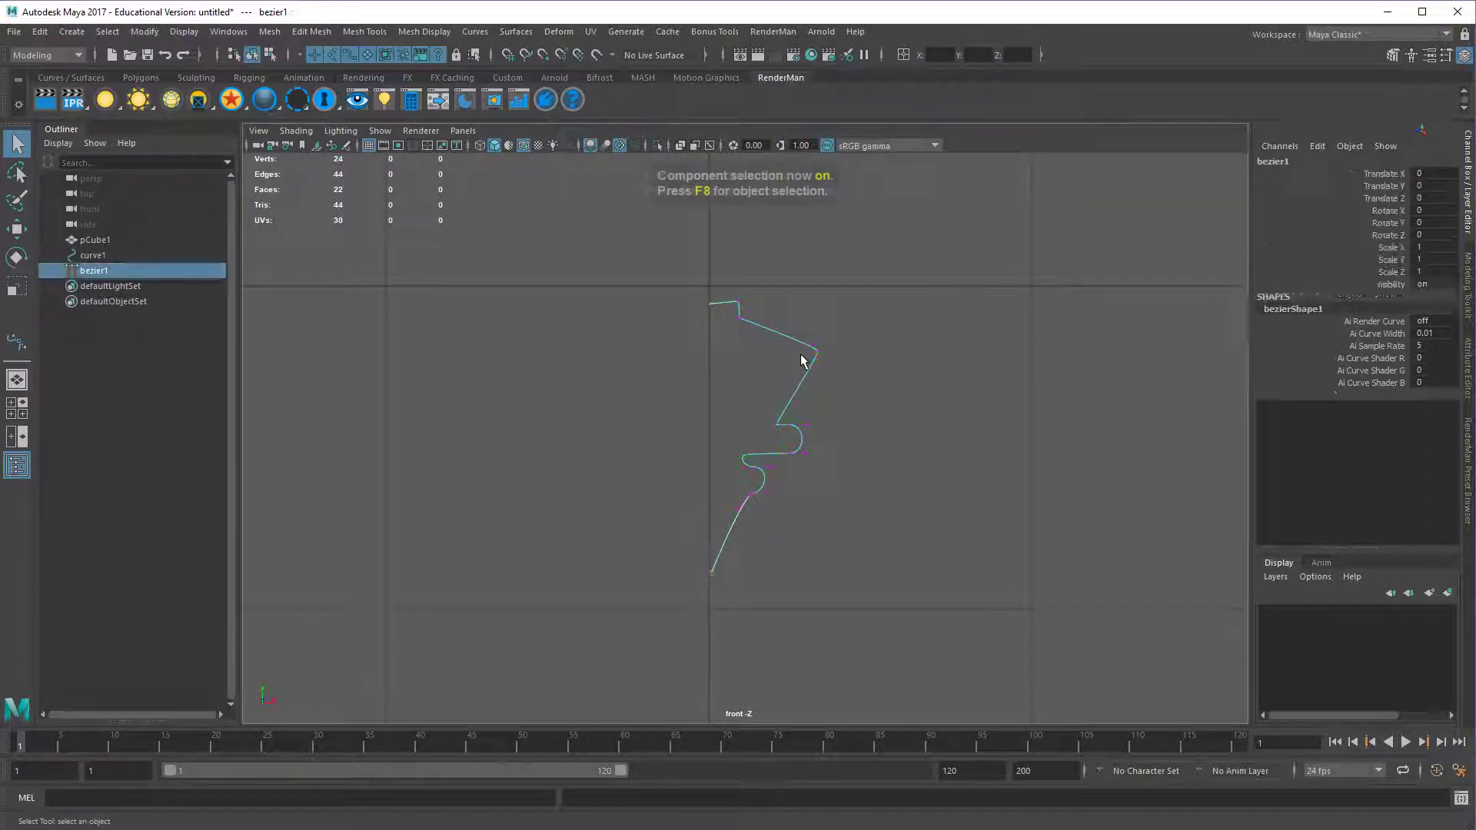
right_click(802, 343)
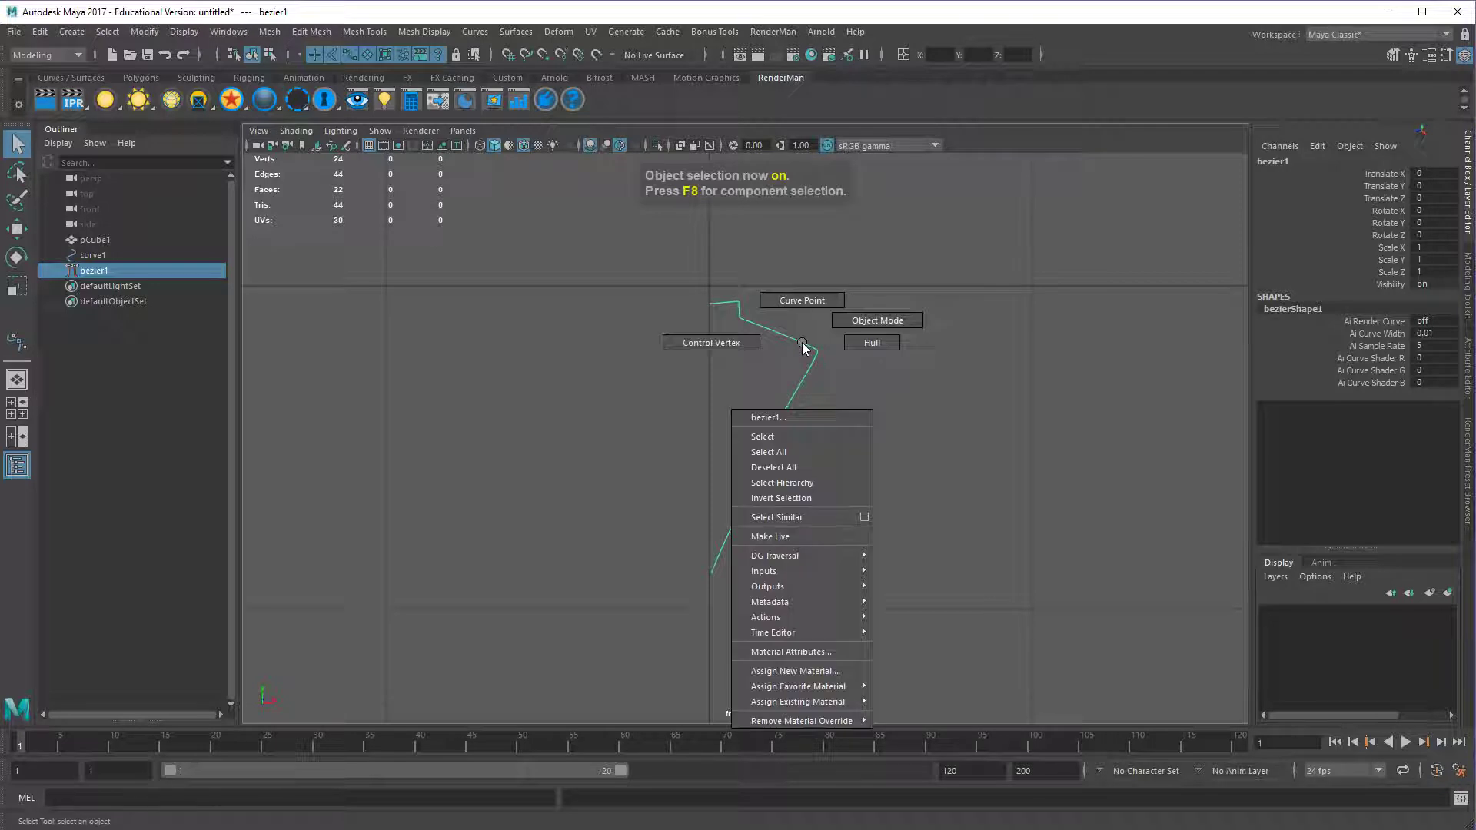
Select the curve's top two anchors in control vertex mode and snap them up to the horizontal grid axis.
key("w")
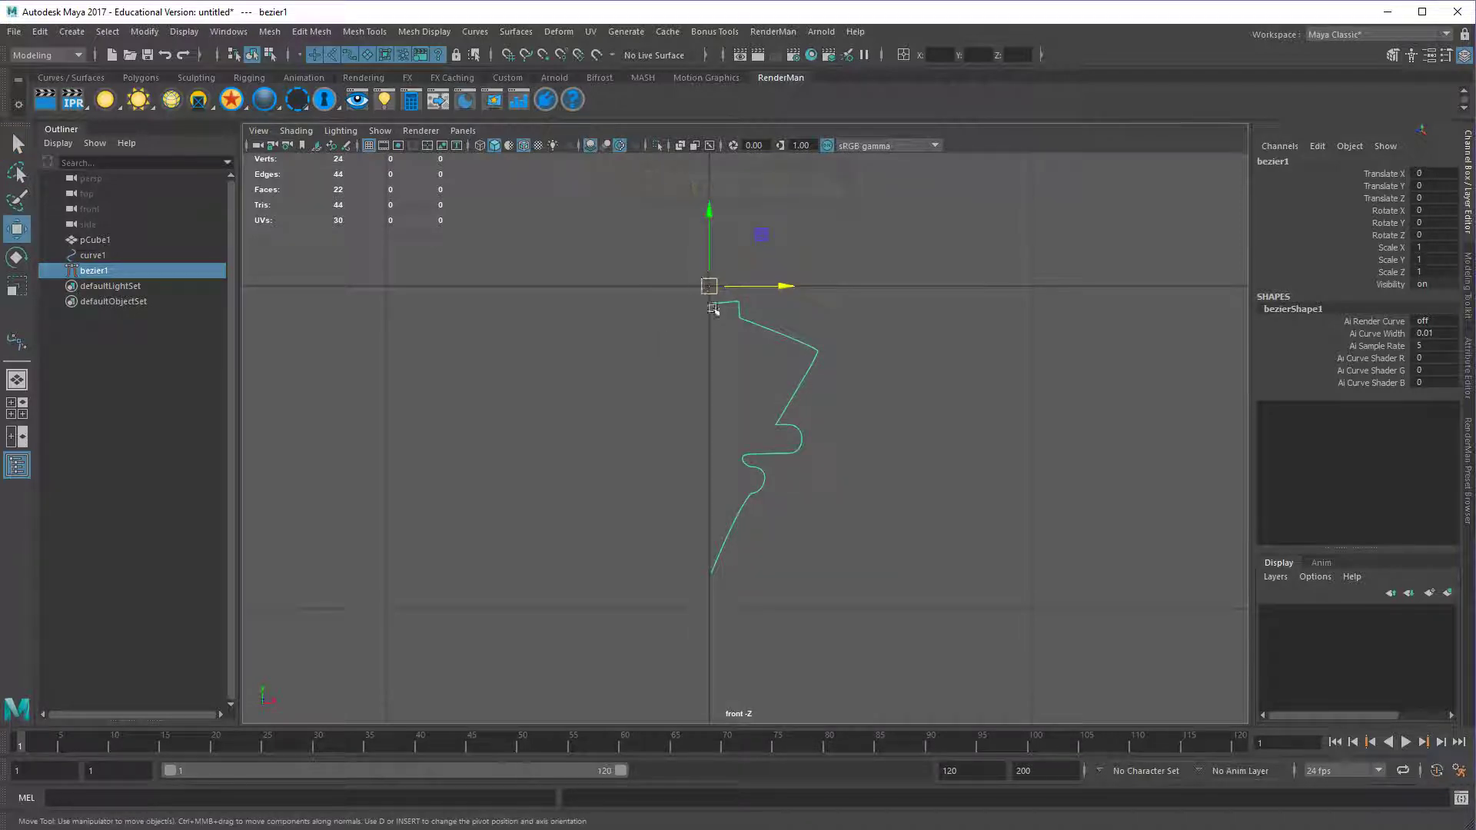
scroll(711, 306, "up", 1)
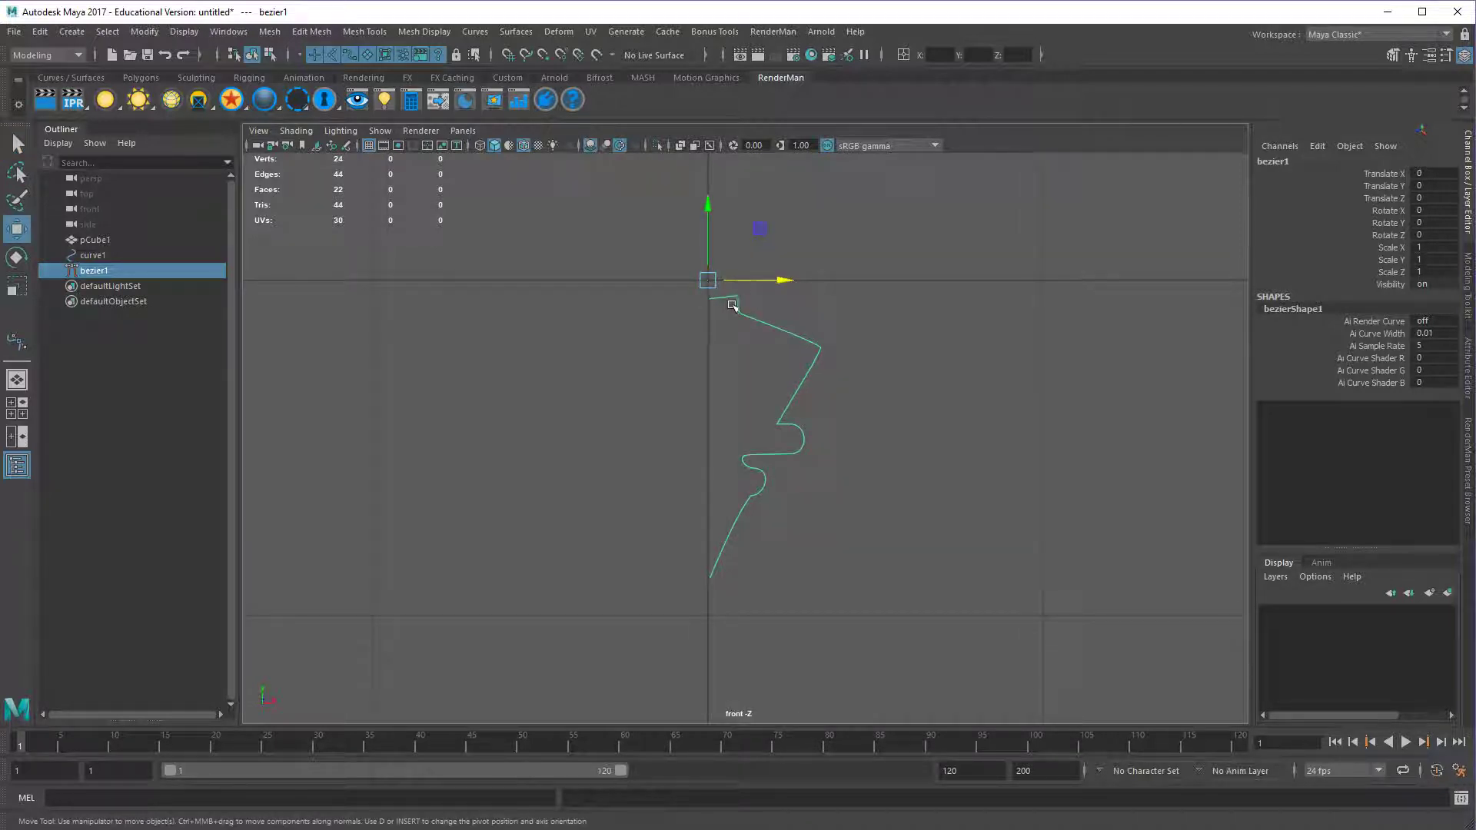
right_click_drag(729, 302, 667, 295)
left_click_drag(649, 272, 721, 277)
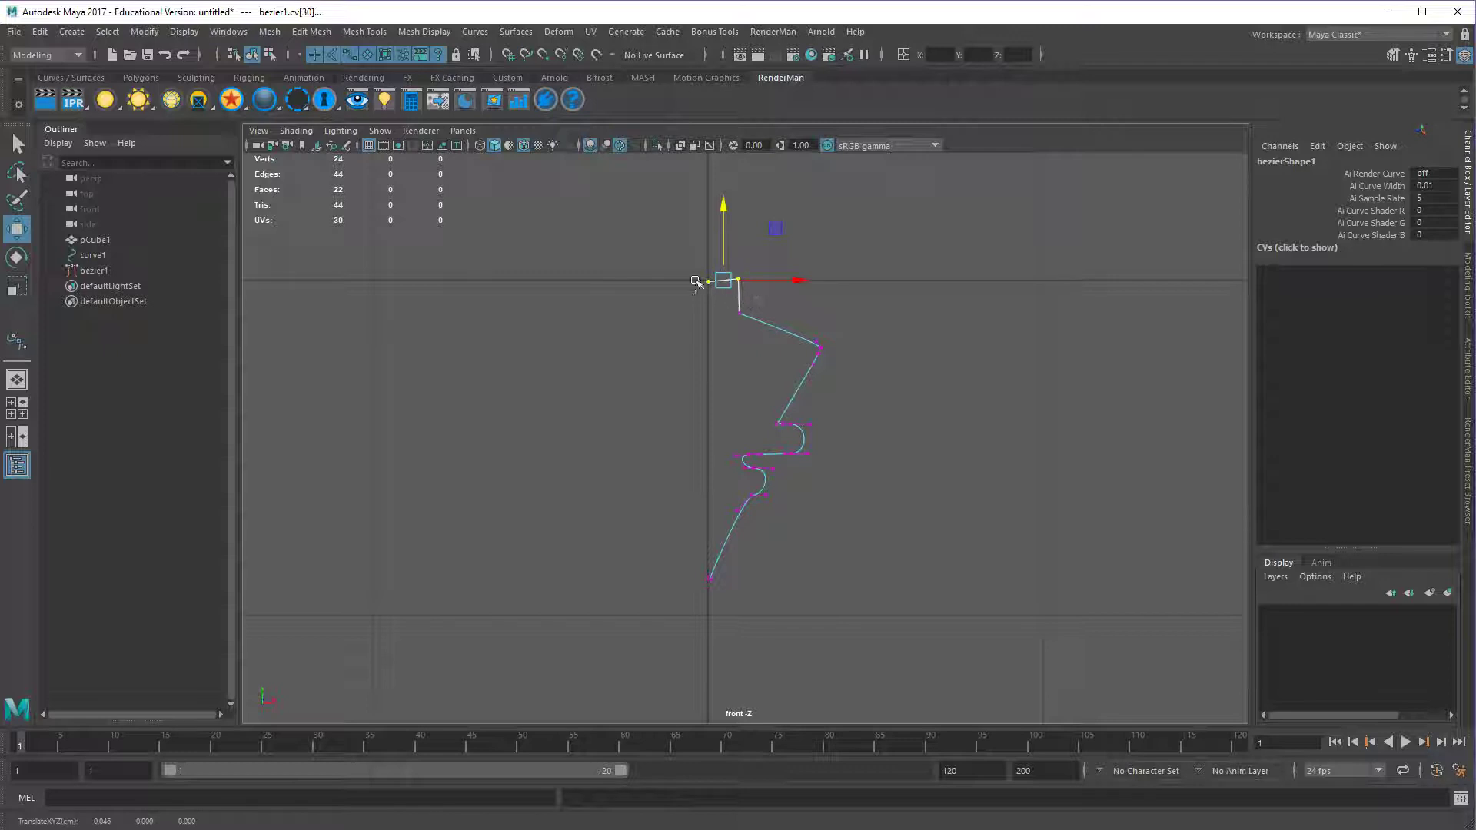
key("w")
left_click(727, 311)
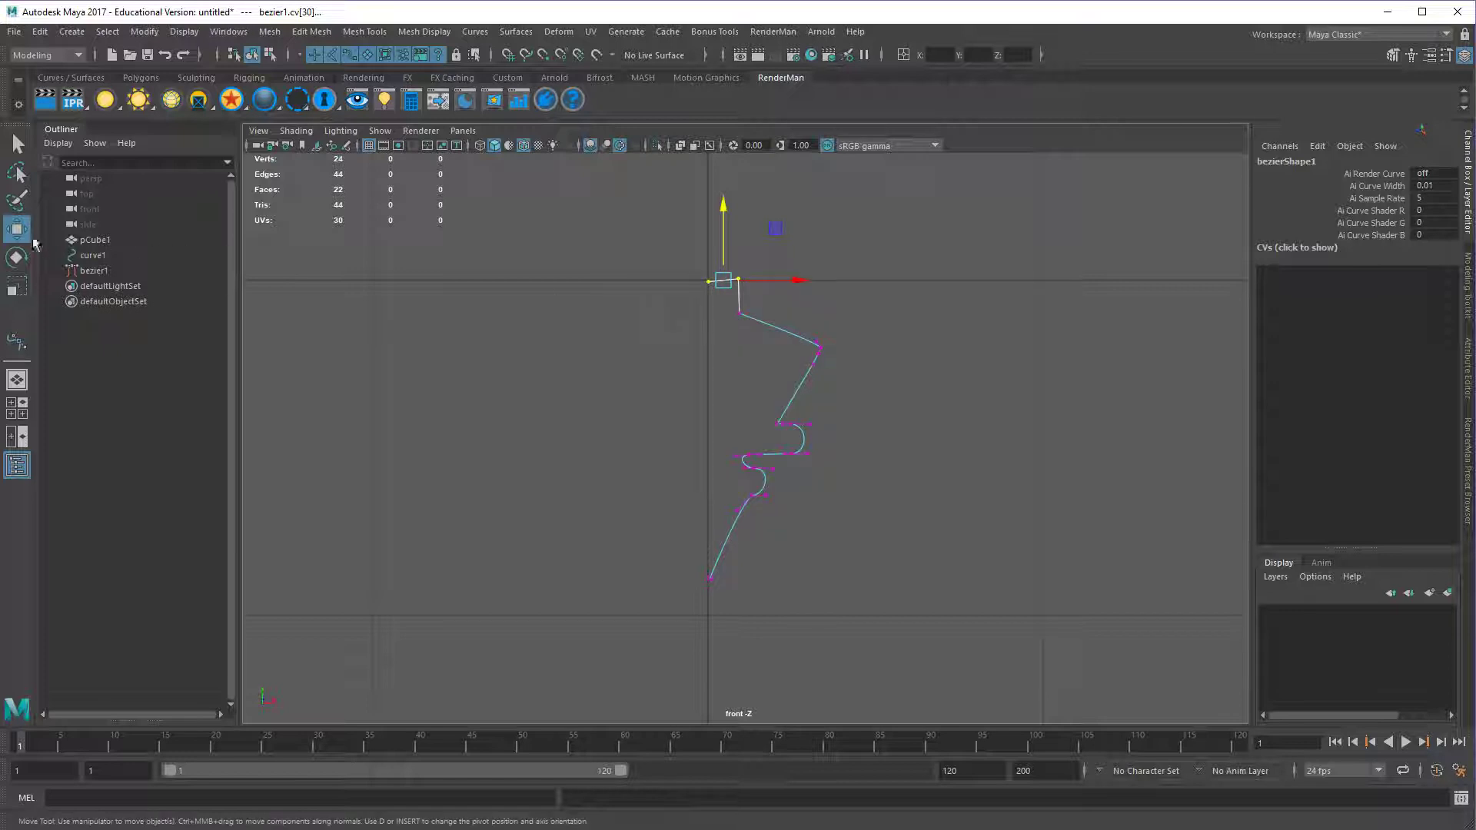
Check the Retain component spacing option in the Move tool's snap settings.
double_click(17, 231)
left_click(303, 425)
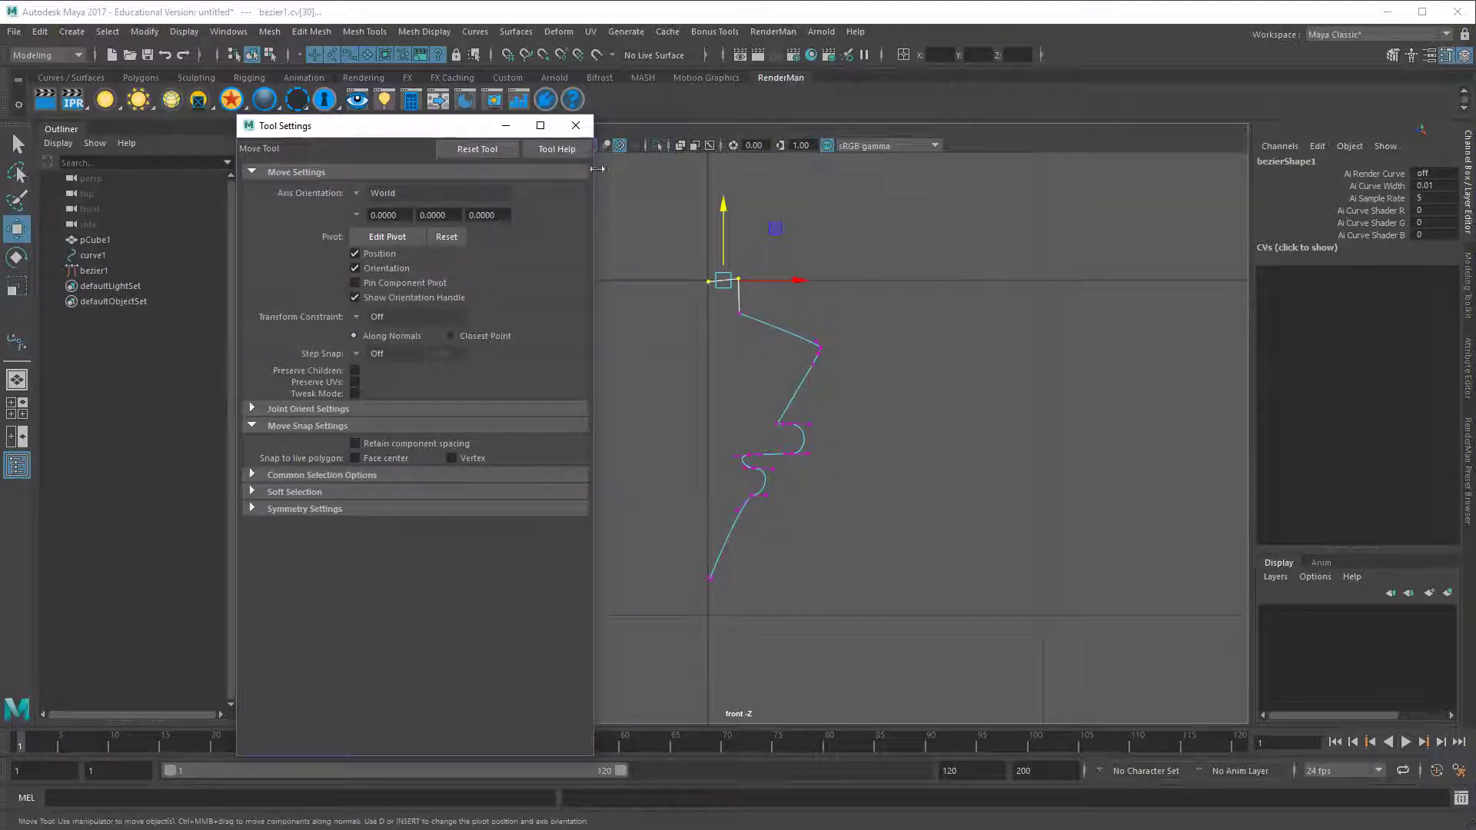
left_click(576, 125)
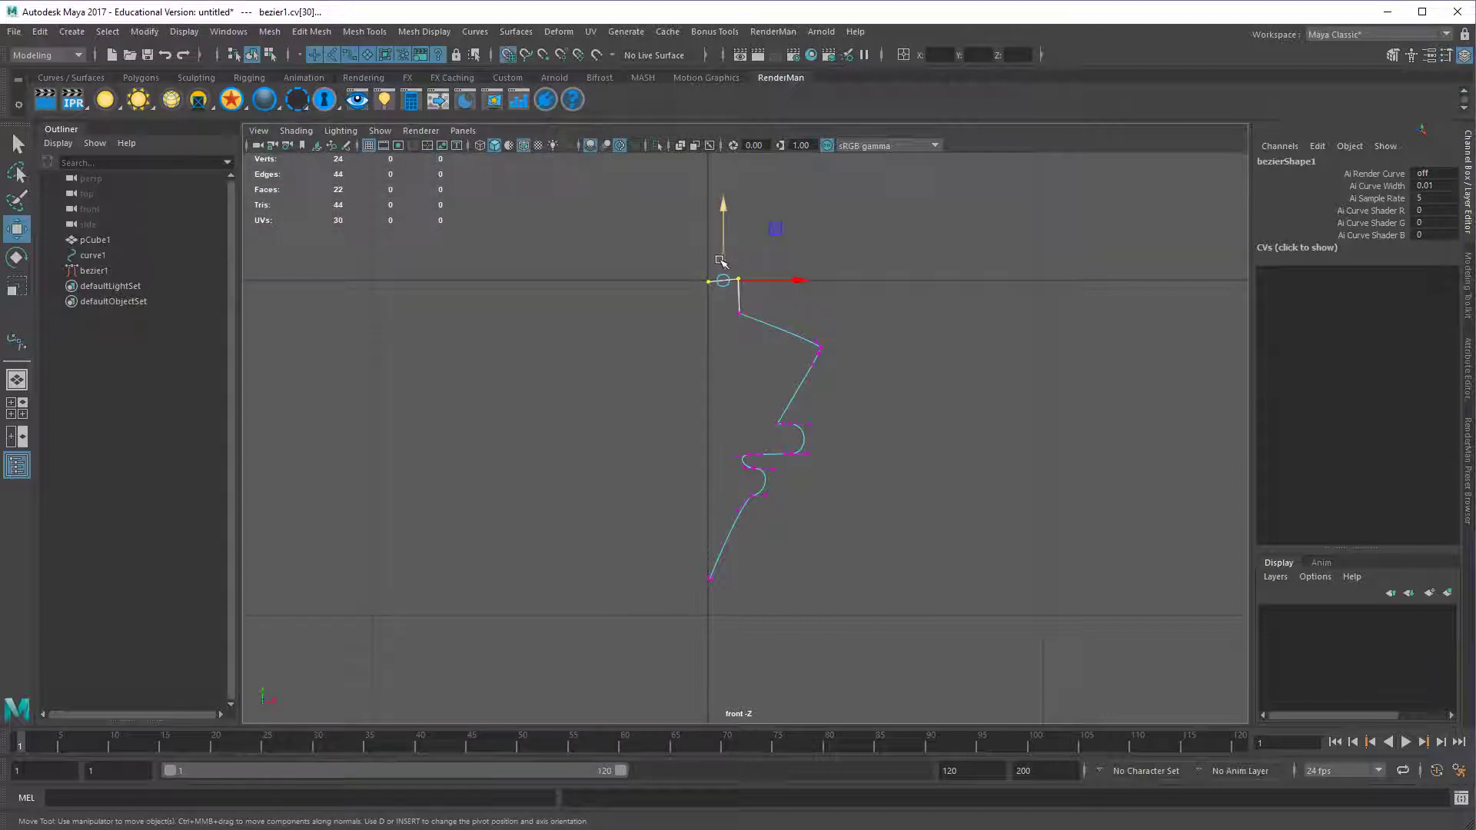
left_click(721, 262)
Select the curve's bottom and top end anchors, snap them horizontally onto the vertical centre axis, and deselect them.
right_click_drag(692, 344, 909, 362, "alt")
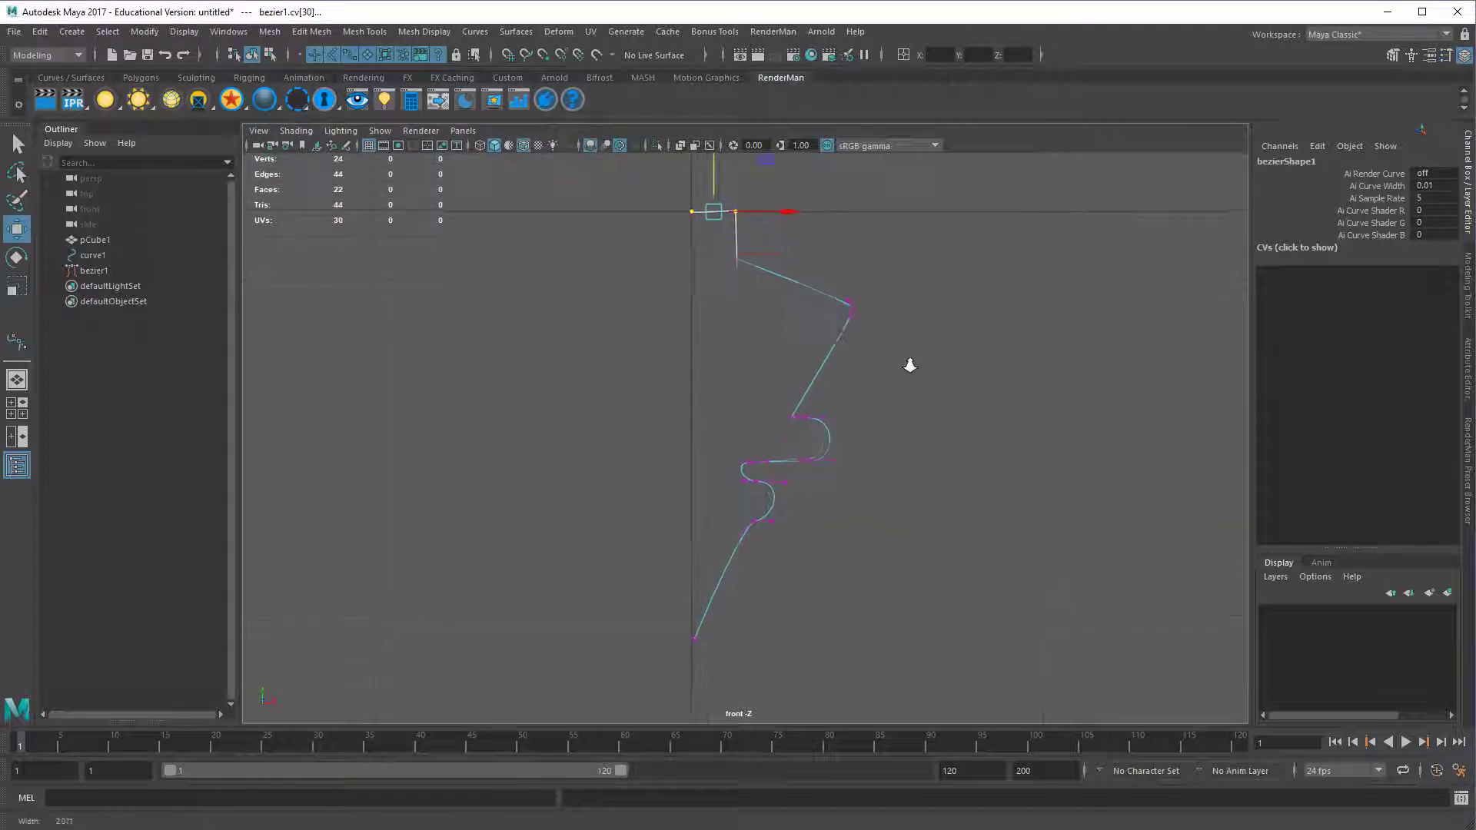
middle_click_drag(871, 352, 869, 368, "alt")
middle_click_drag(765, 411, 782, 387, "alt")
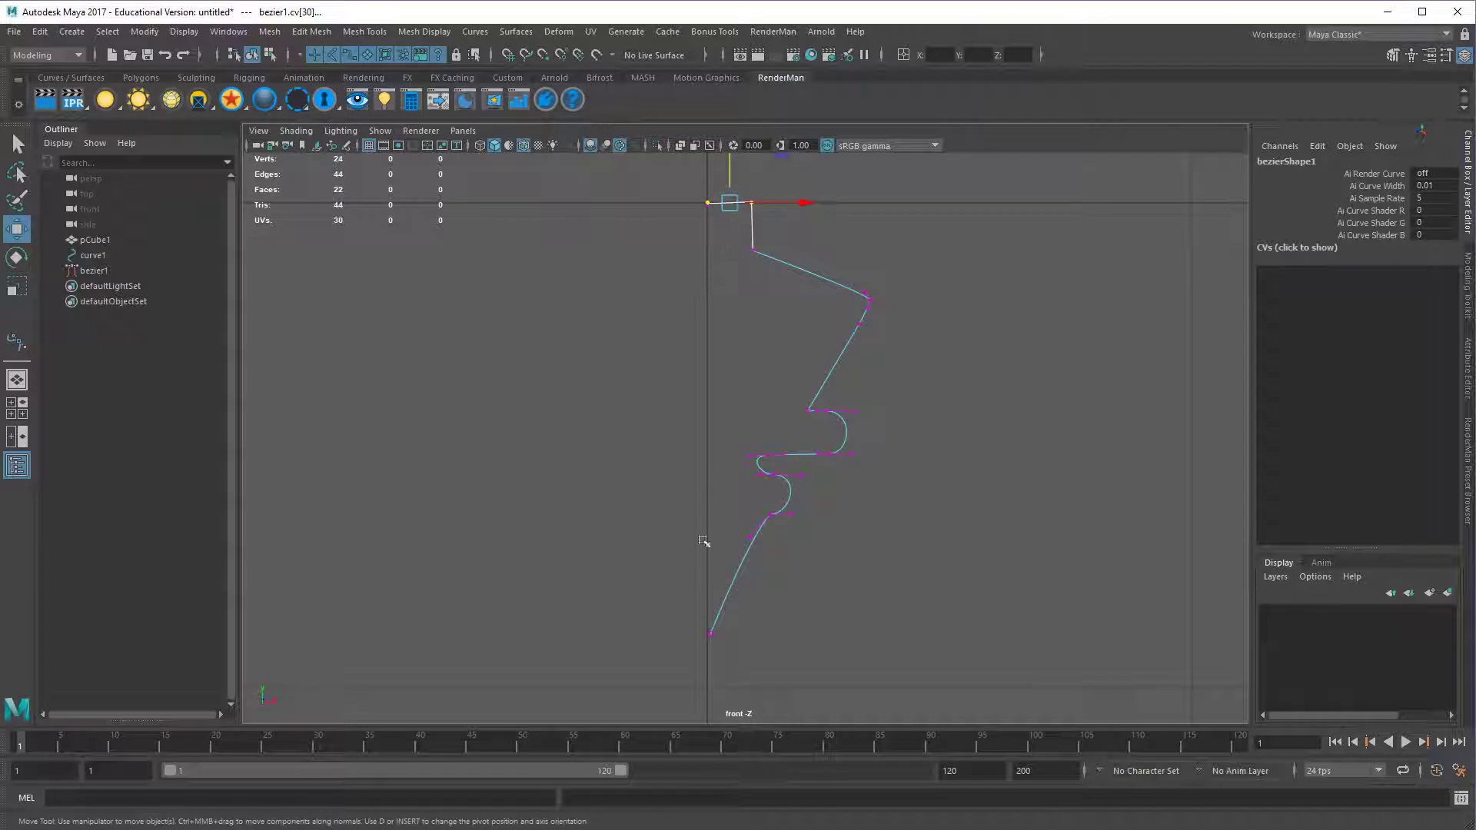
middle_click_drag(703, 540, 707, 510, "alt")
left_click_drag(689, 540, 728, 637)
right_click_drag(779, 621, 654, 492, "alt")
left_click_drag(696, 291, 742, 363)
key("x")
left_click_drag(747, 418, 745, 417)
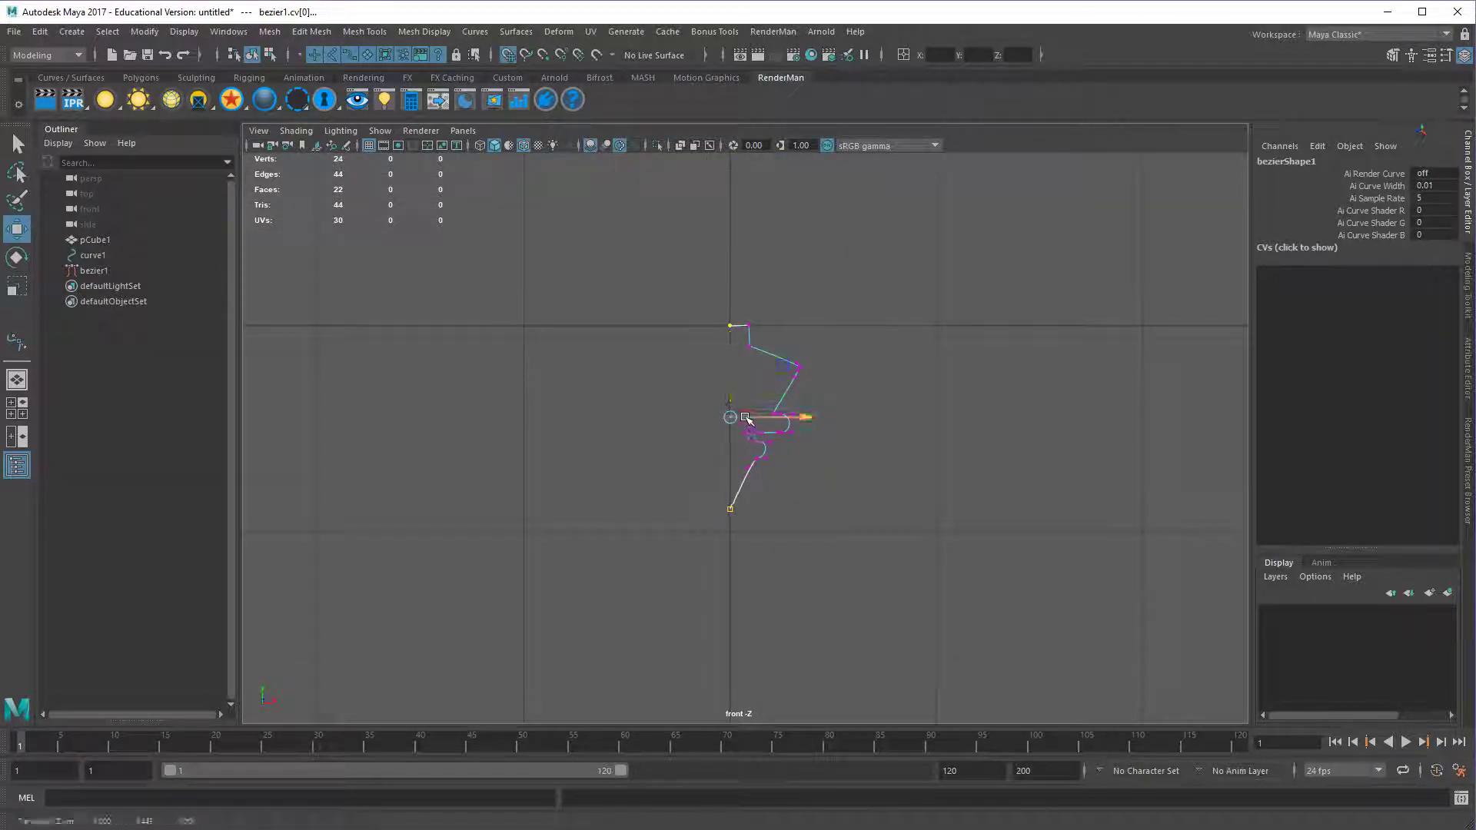
scroll(874, 485, "up", 5)
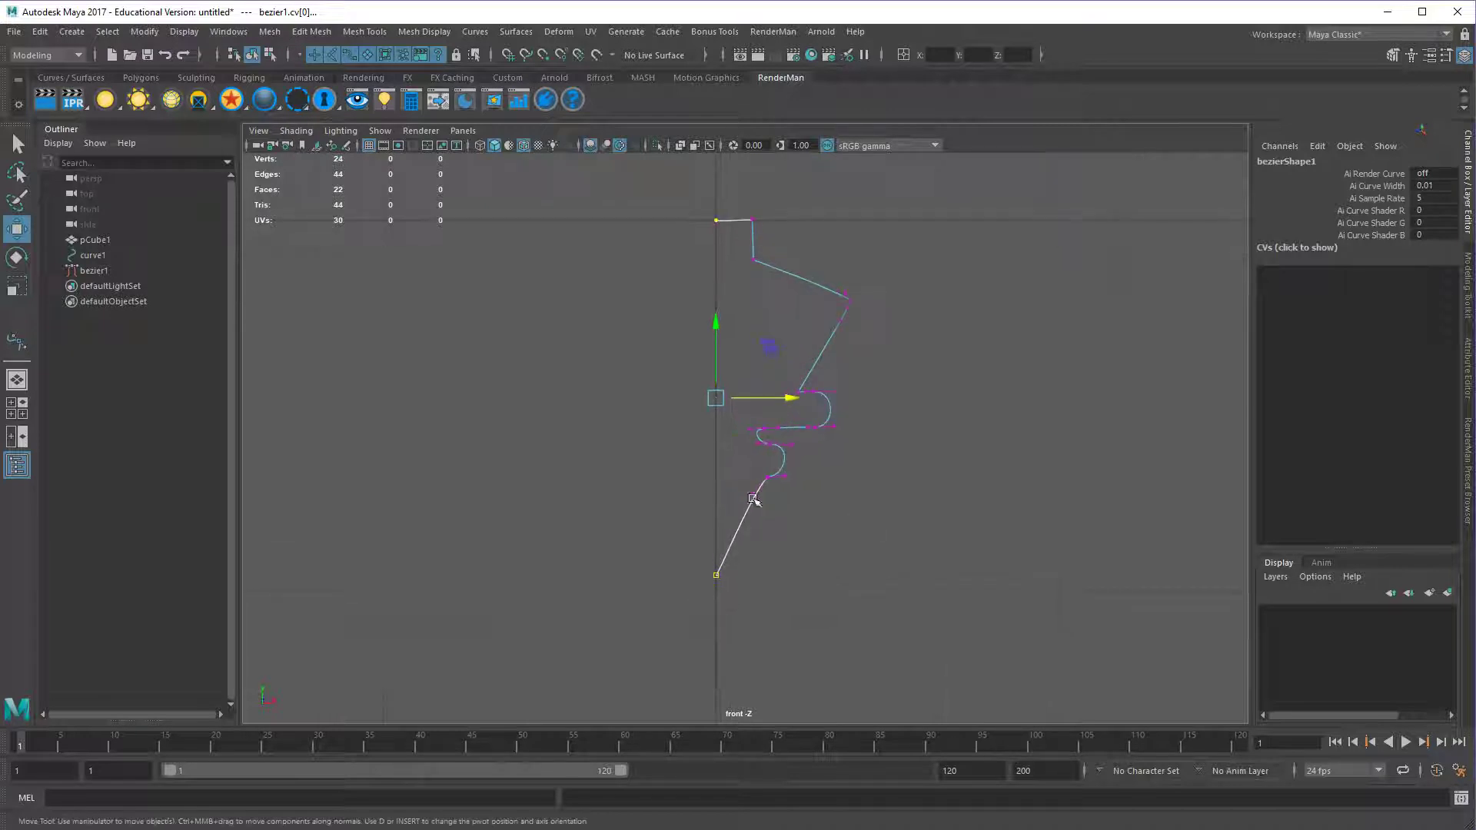
right_click_drag(674, 500, 811, 491, "alt")
middle_click_drag(810, 491, 807, 521, "alt")
left_click(879, 474)
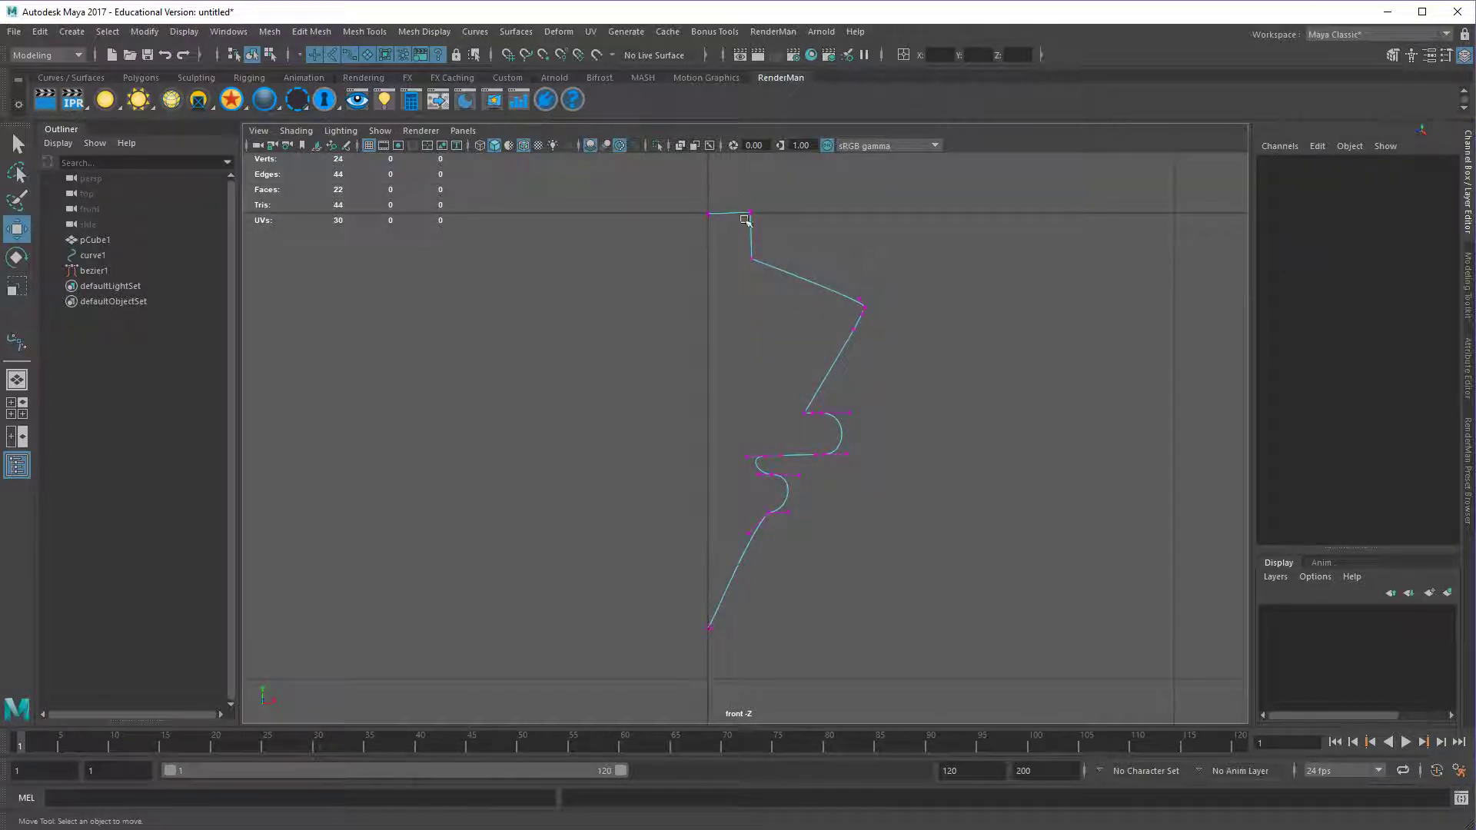
Straighten the profile curve's top segment at its two top anchors with the Bezier Curve tool, then exit the tool and deselect the curve.
scroll(745, 220, "up", 6)
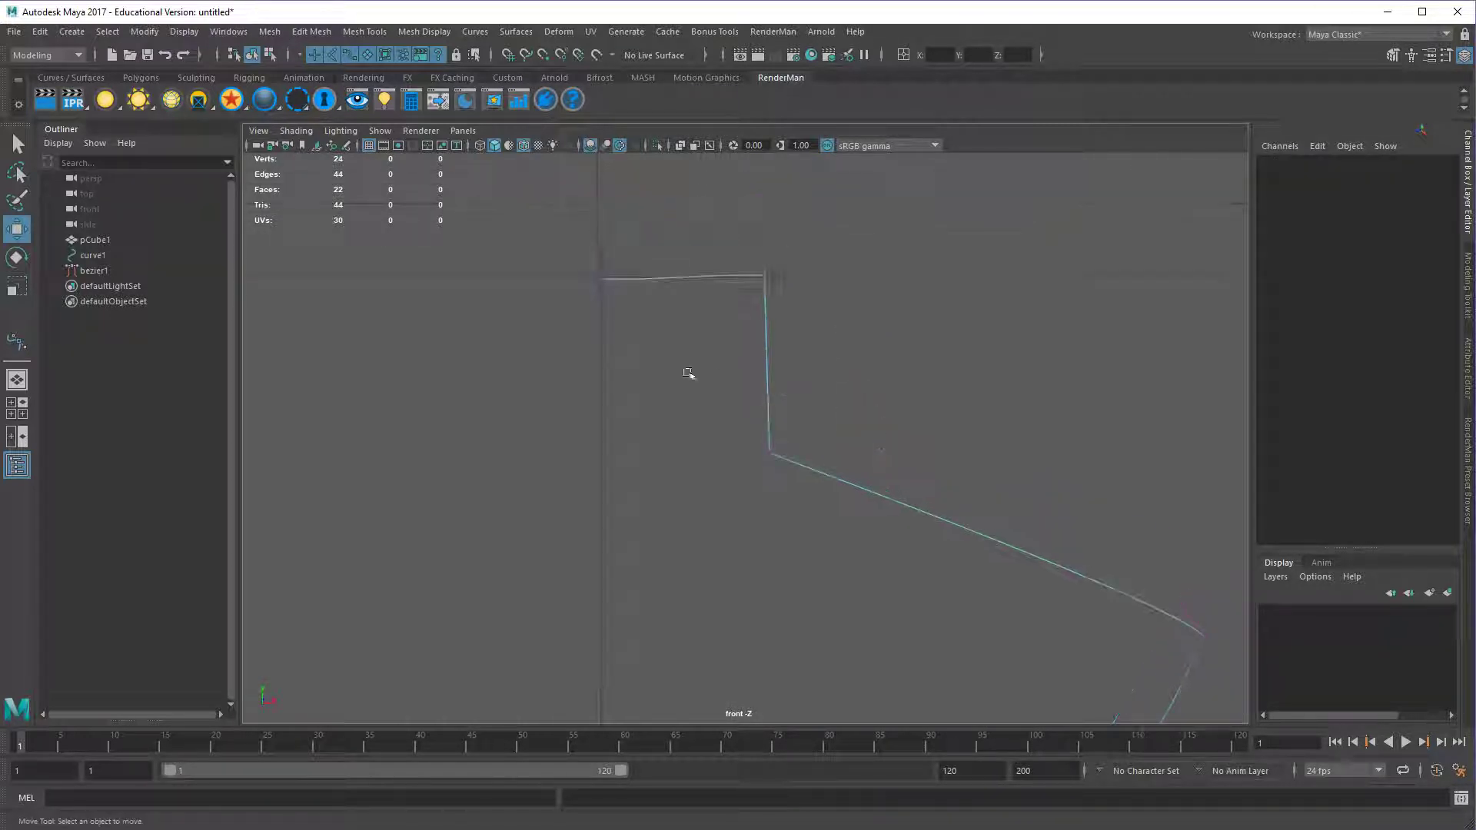
scroll(688, 373, "up", 1)
left_click_drag(550, 221, 590, 268)
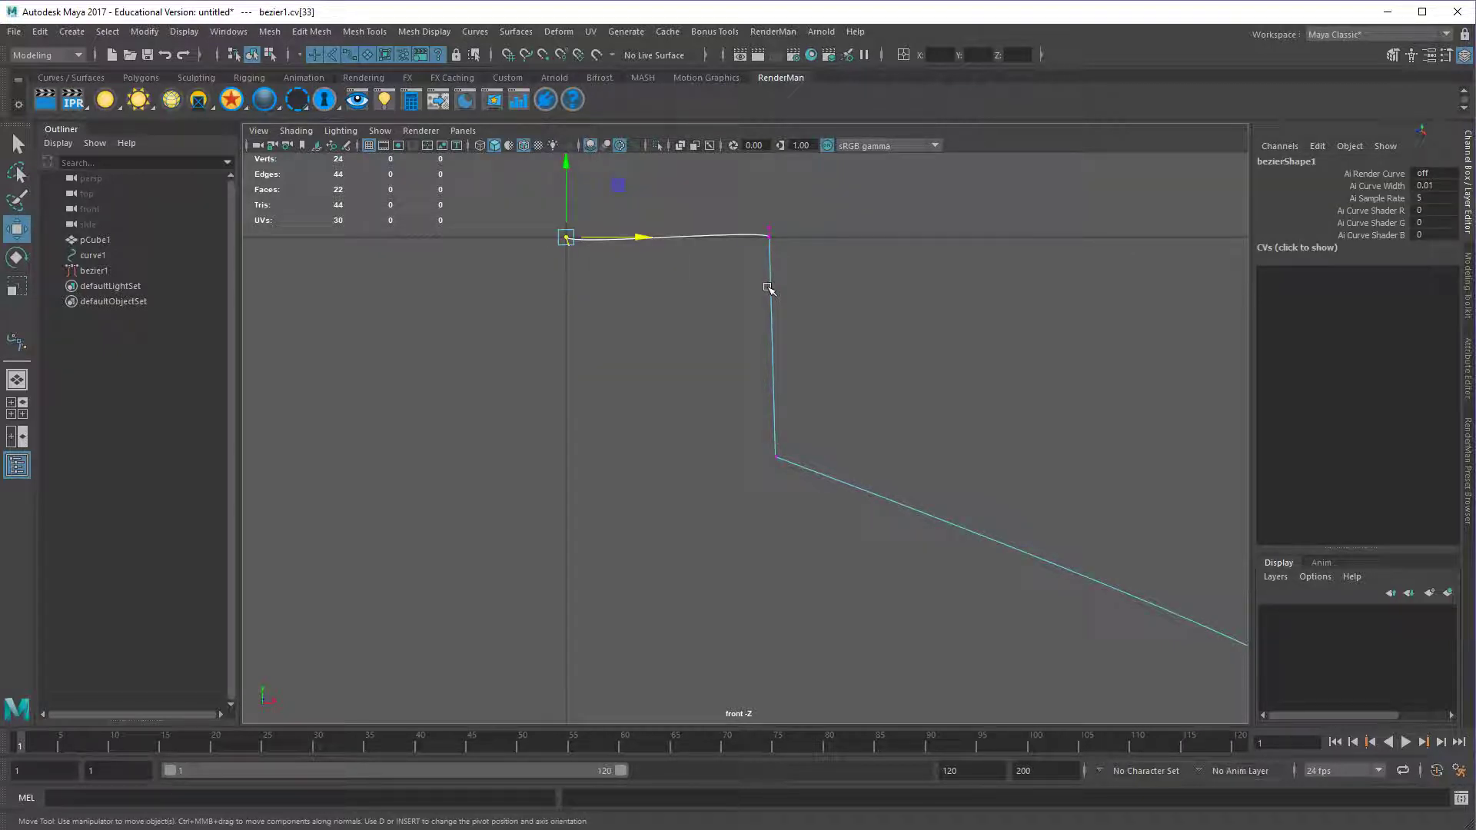
left_click(71, 31)
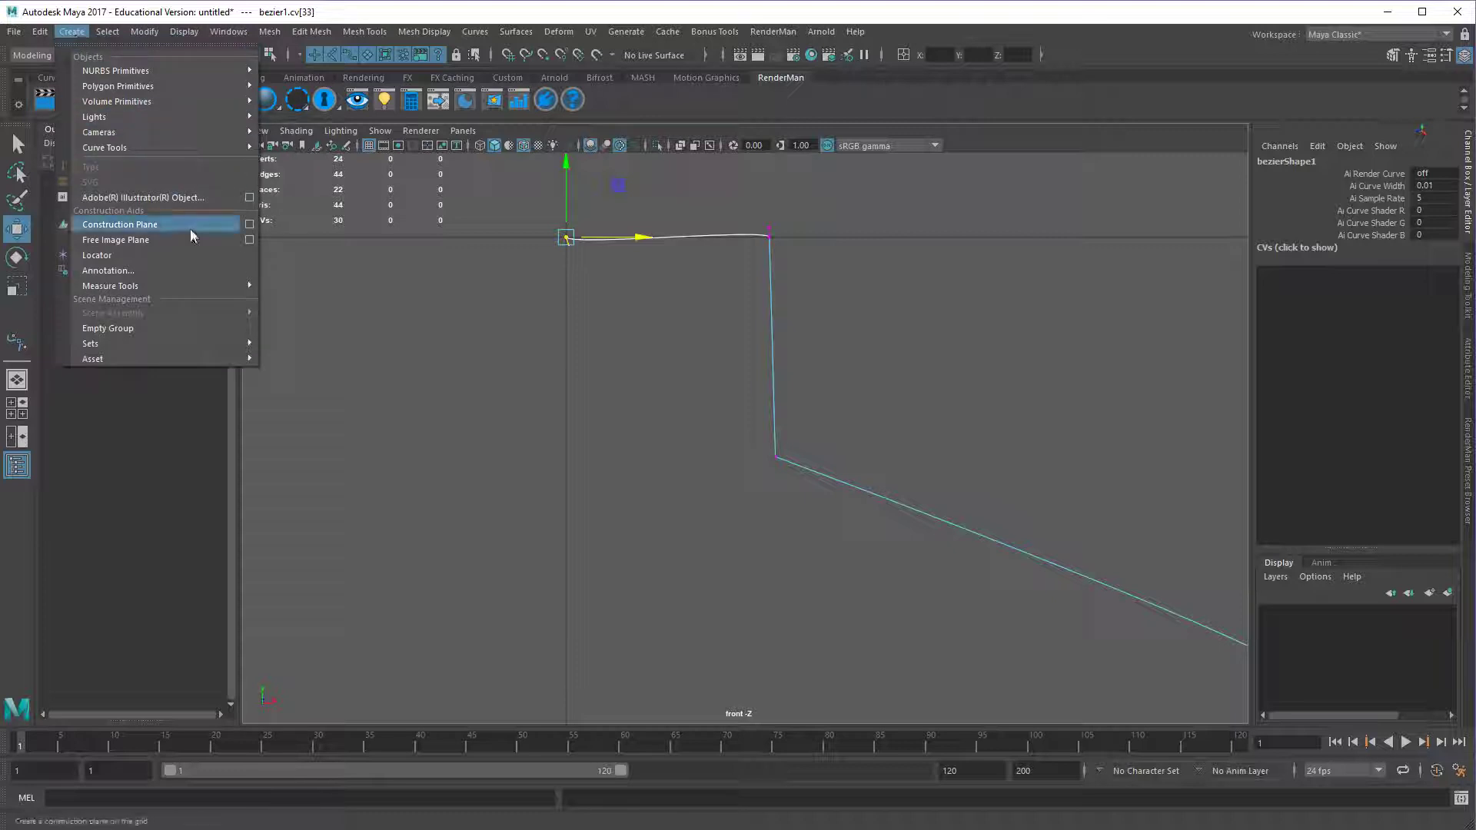
mouse_move(196, 151)
left_click(311, 190)
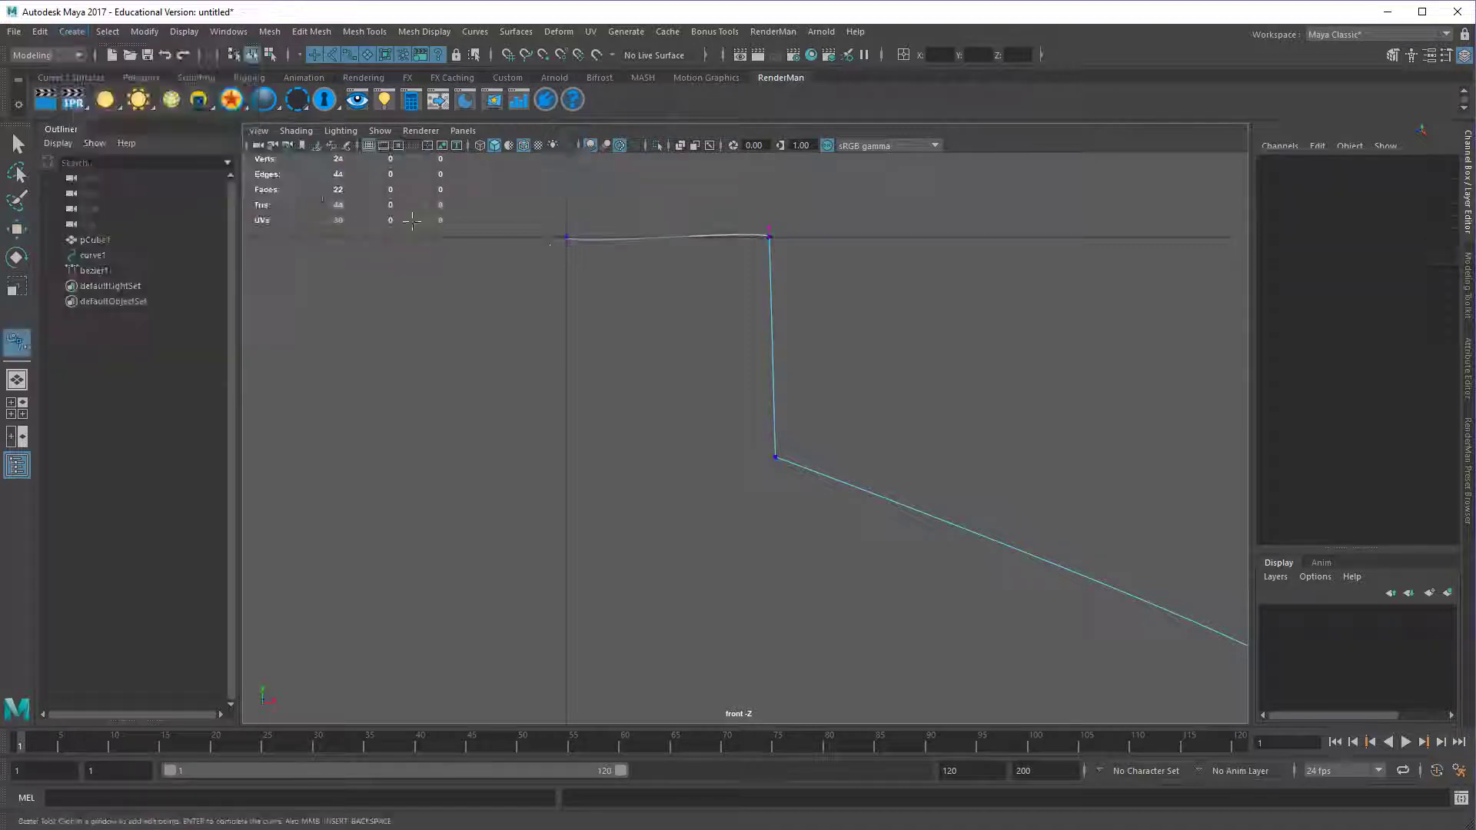
left_click(568, 237)
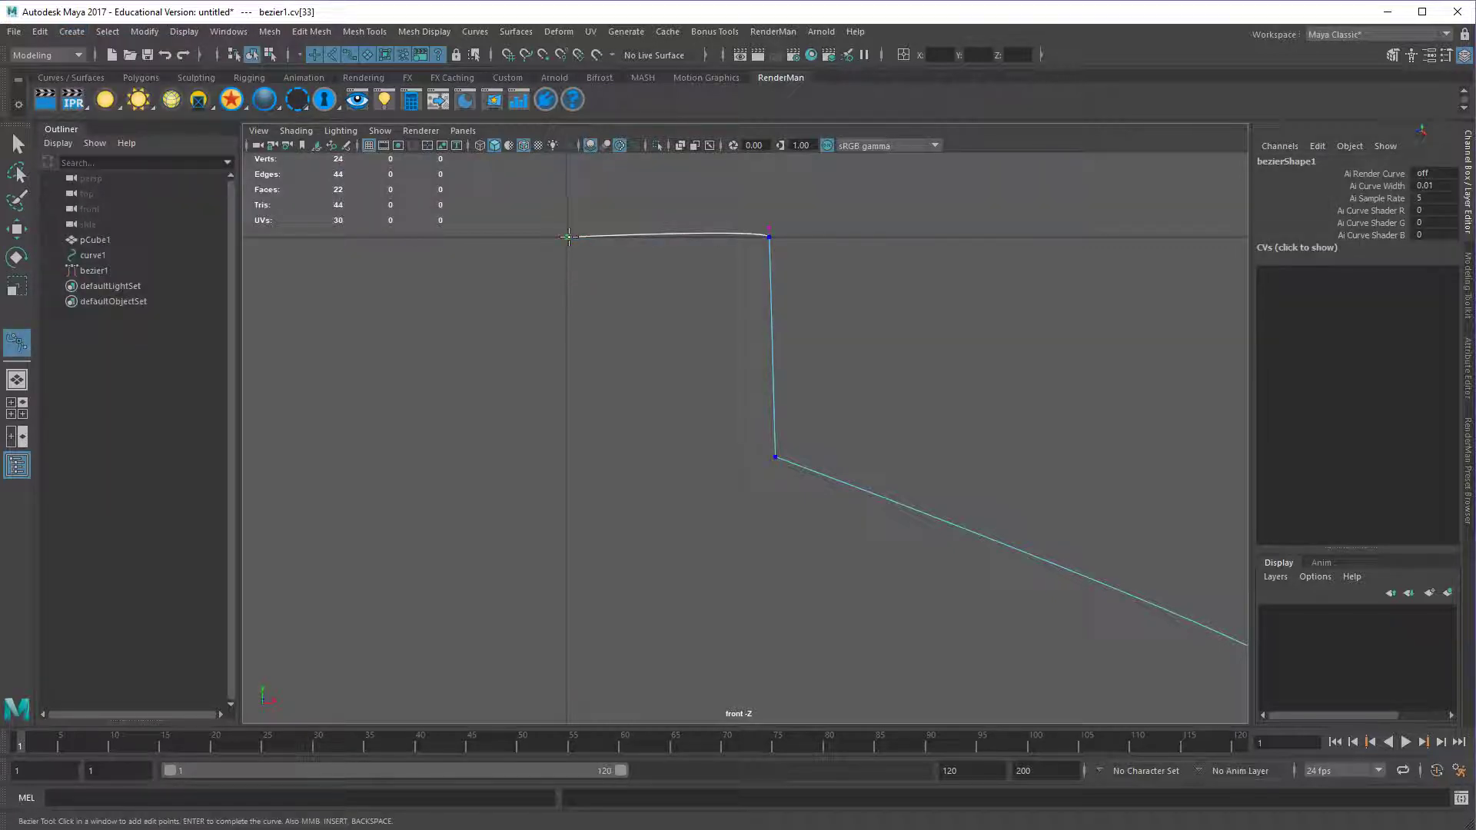
left_click(769, 236)
middle_click_drag(898, 440, 850, 407, "alt")
right_click_drag(850, 408, 886, 450, "alt")
scroll(781, 402, "down", 6)
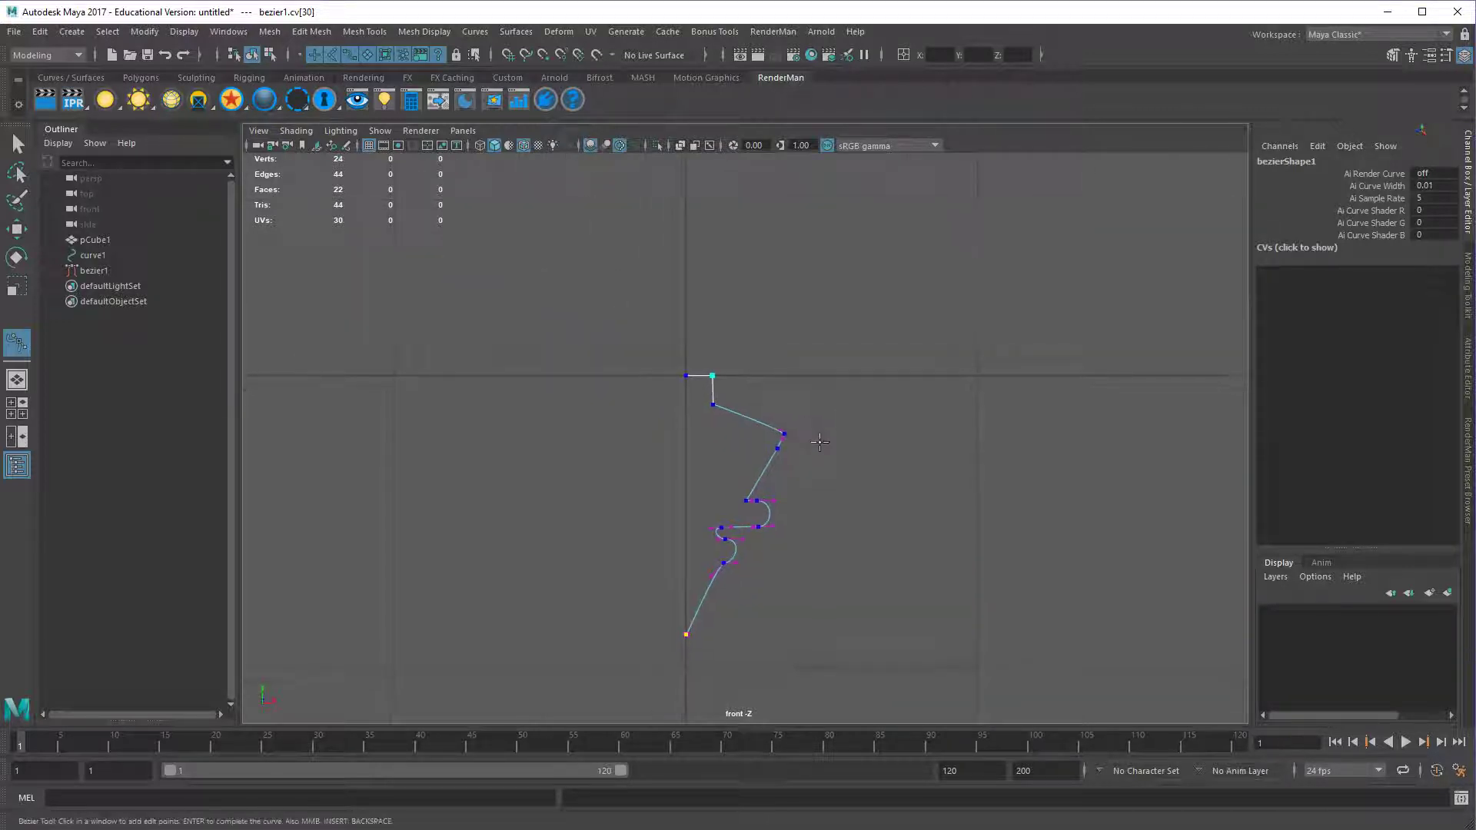
key("q")
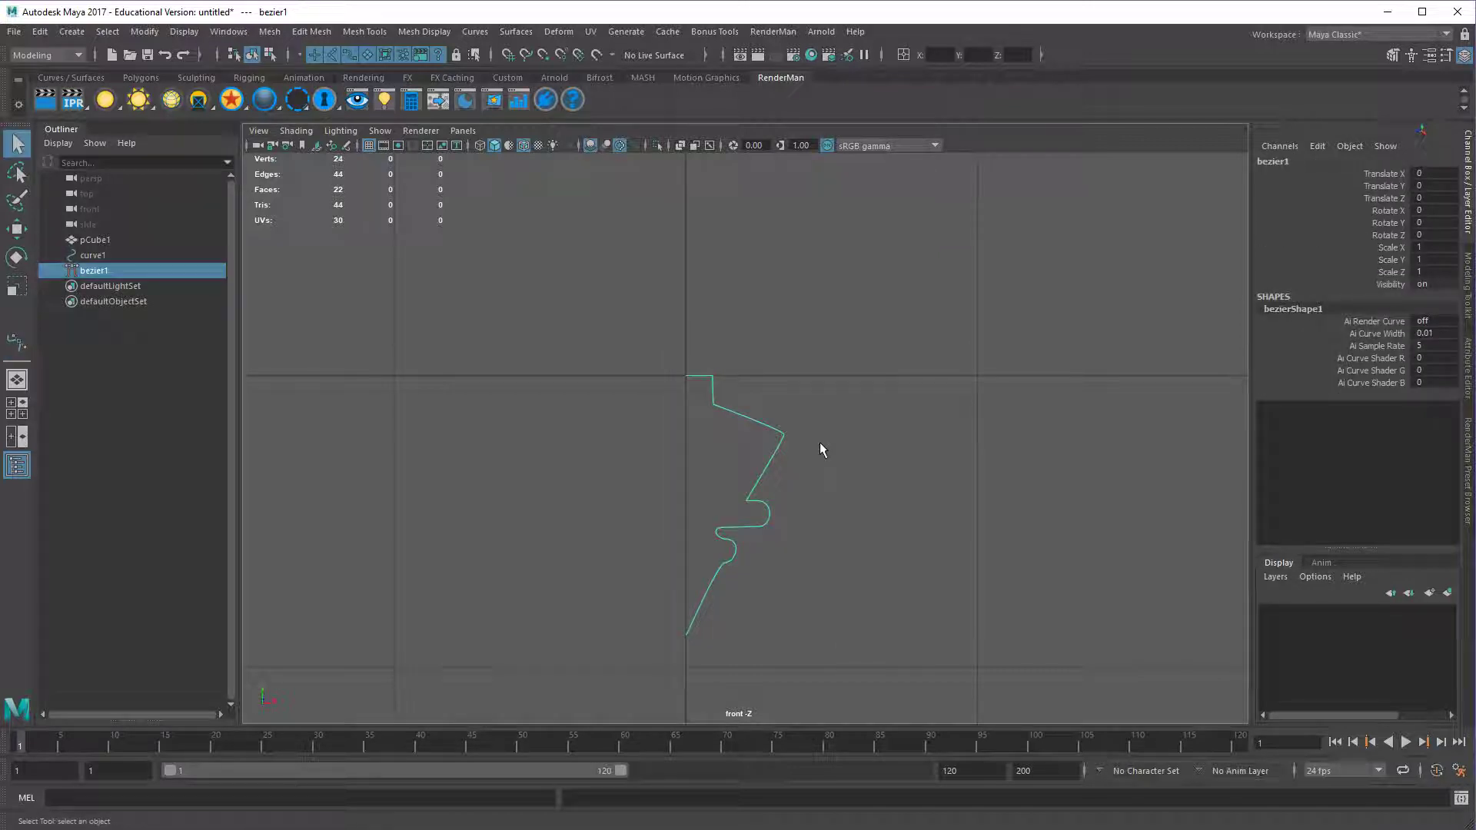
left_click(820, 450)
Switch to the perspective view and select the Bezier profile curve together with the path curve around the block's top edge.
scroll(845, 502, "down", 5)
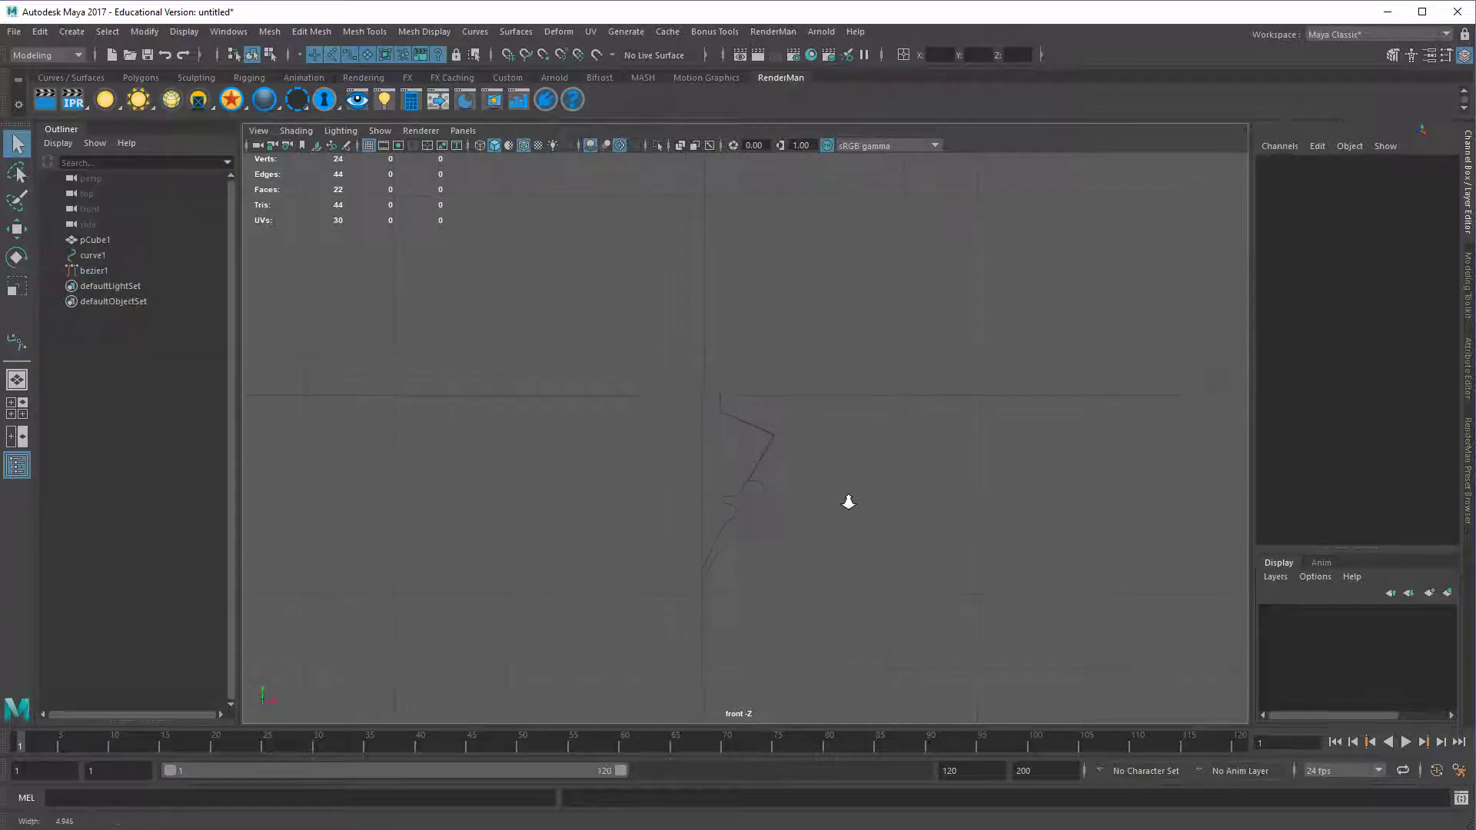
scroll(789, 469, "down", 1)
key("space")
left_click_drag(787, 469, 803, 449)
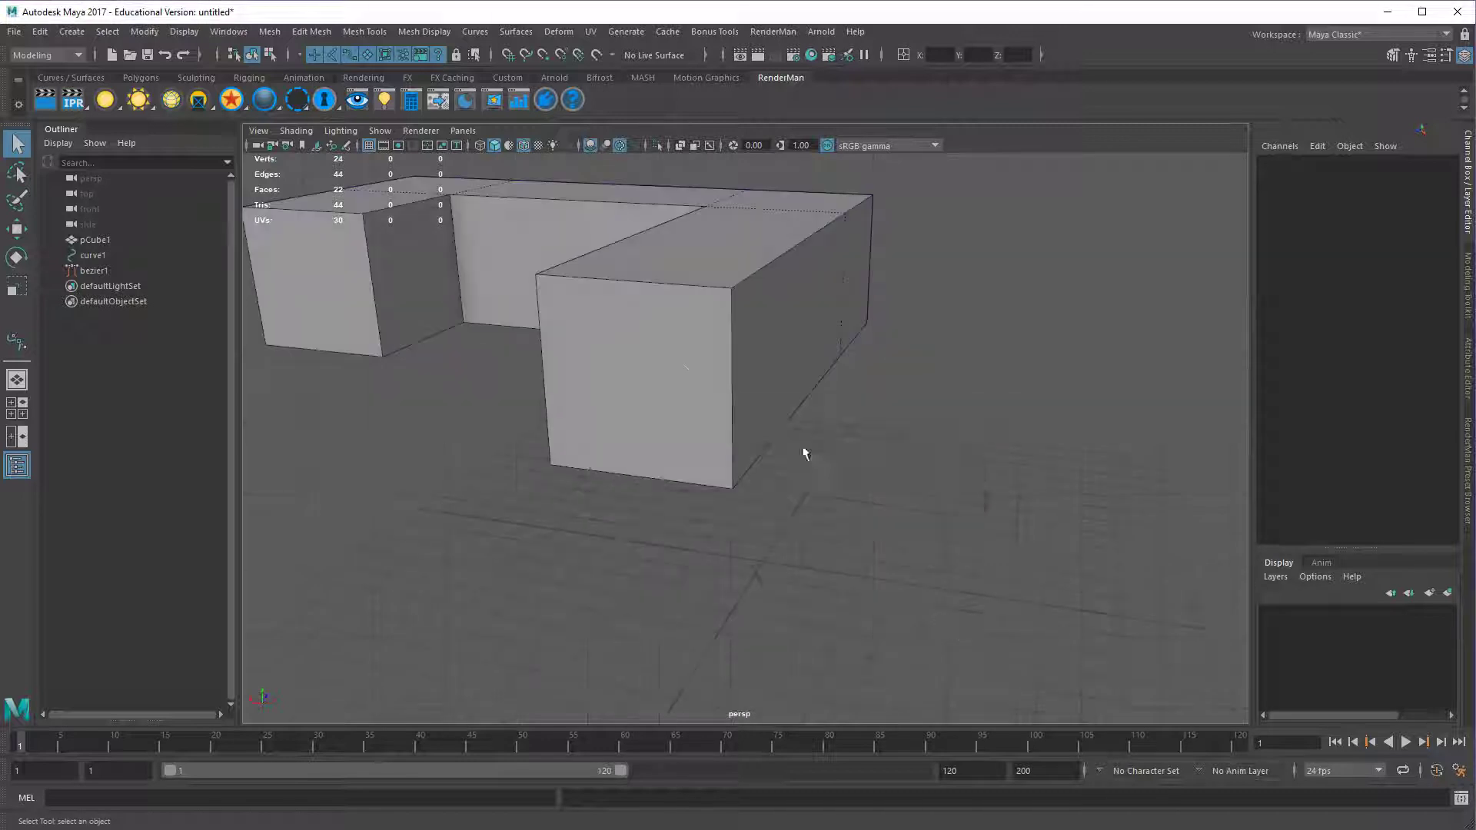
scroll(818, 462, "down", 1)
left_click_drag(794, 555, 819, 567, "alt")
left_click(796, 568)
scroll(833, 570, "up", 2)
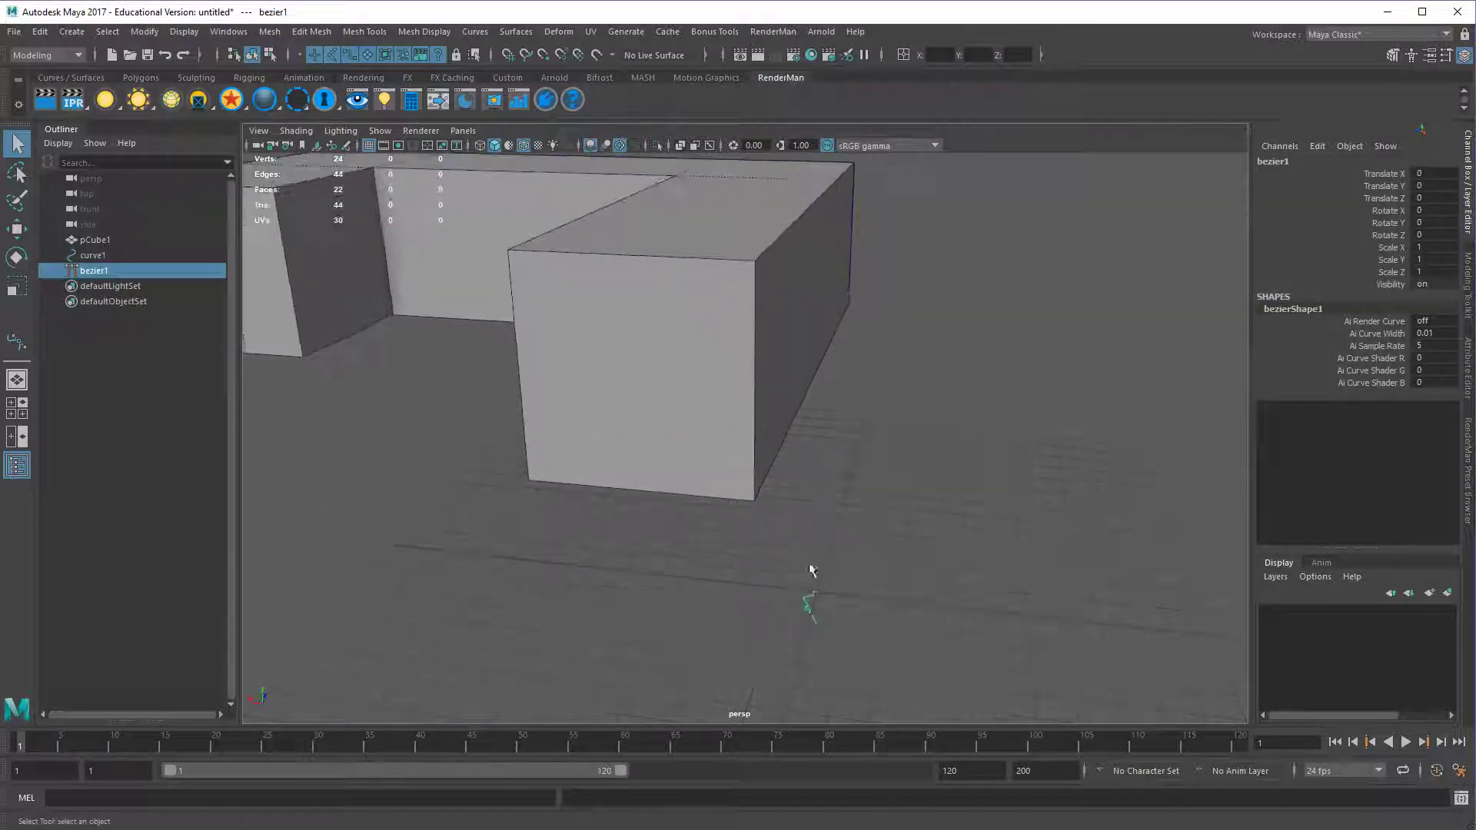
left_click_drag(805, 485, 808, 408, "alt")
left_click(761, 285, "shift")
left_click_drag(766, 301, 744, 298, "alt")
left_click_drag(742, 297, 735, 260, "shift")
middle_click_drag(773, 317, 771, 374, "alt")
right_click_drag(771, 373, 718, 377, "alt")
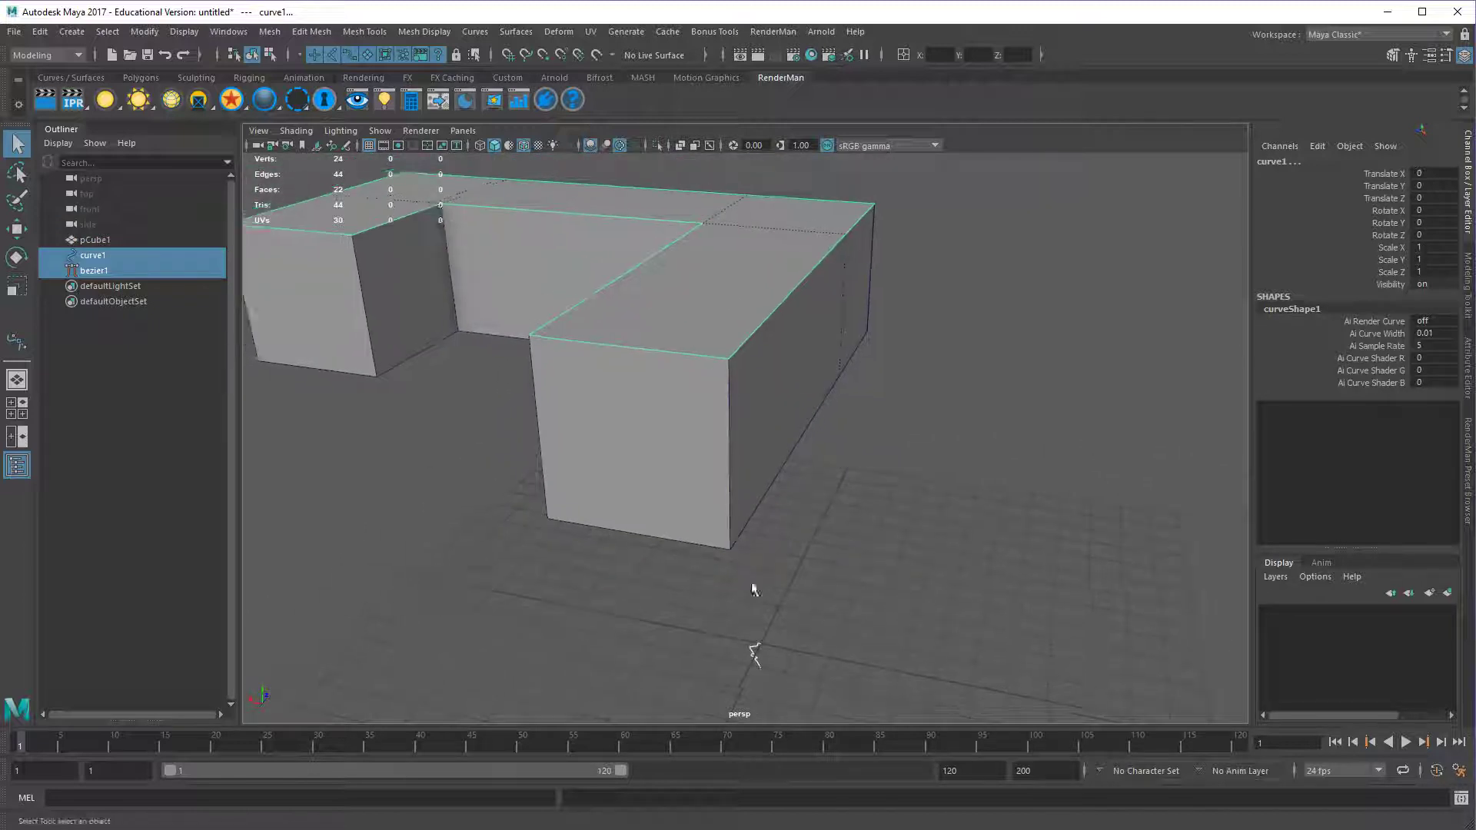
left_click_drag(719, 377, 698, 295, "alt")
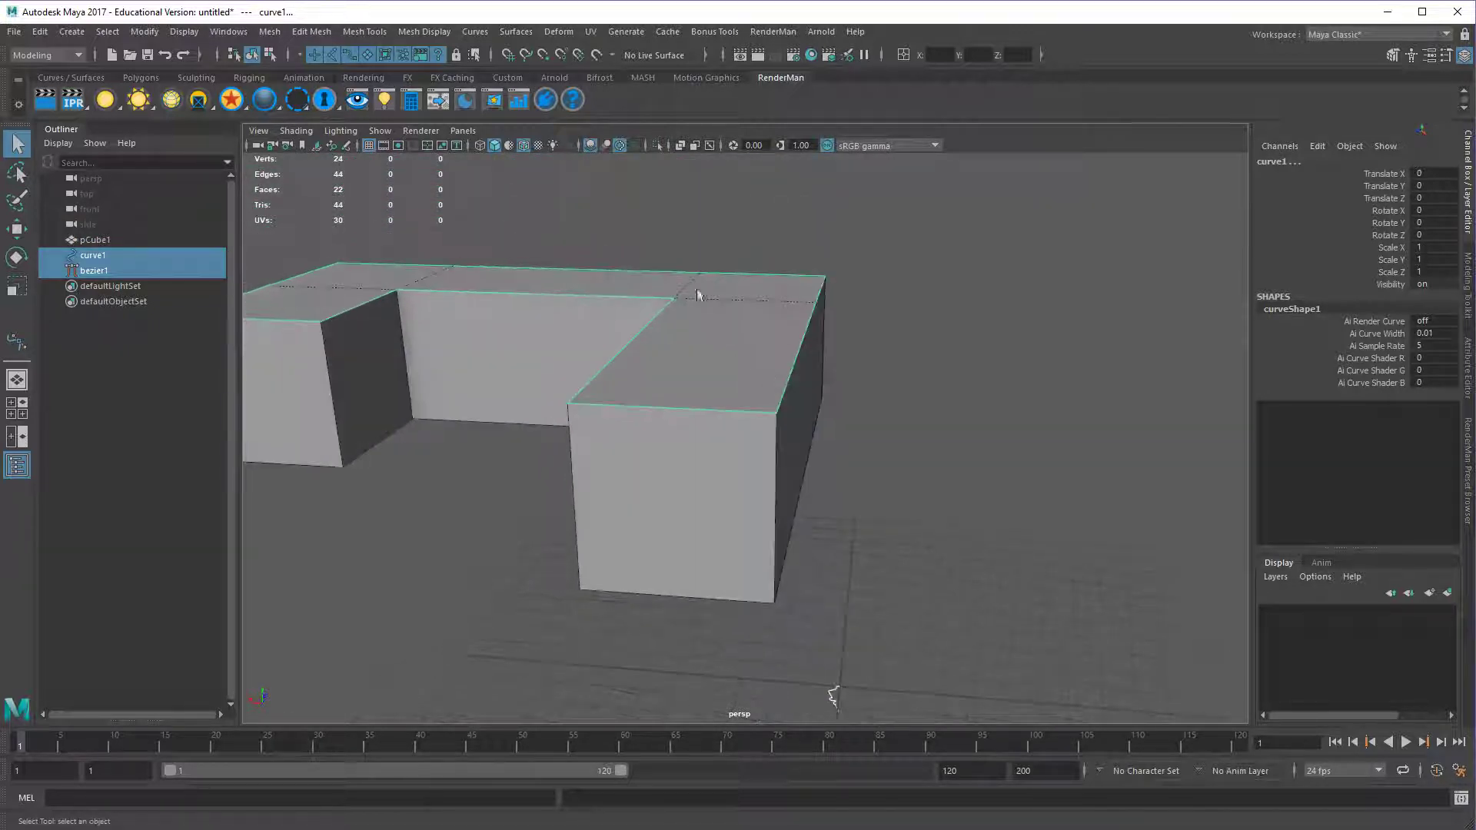
Extrude the profile along the path with Polygons as output geometry and Control points as tessellation method.
left_click(520, 32)
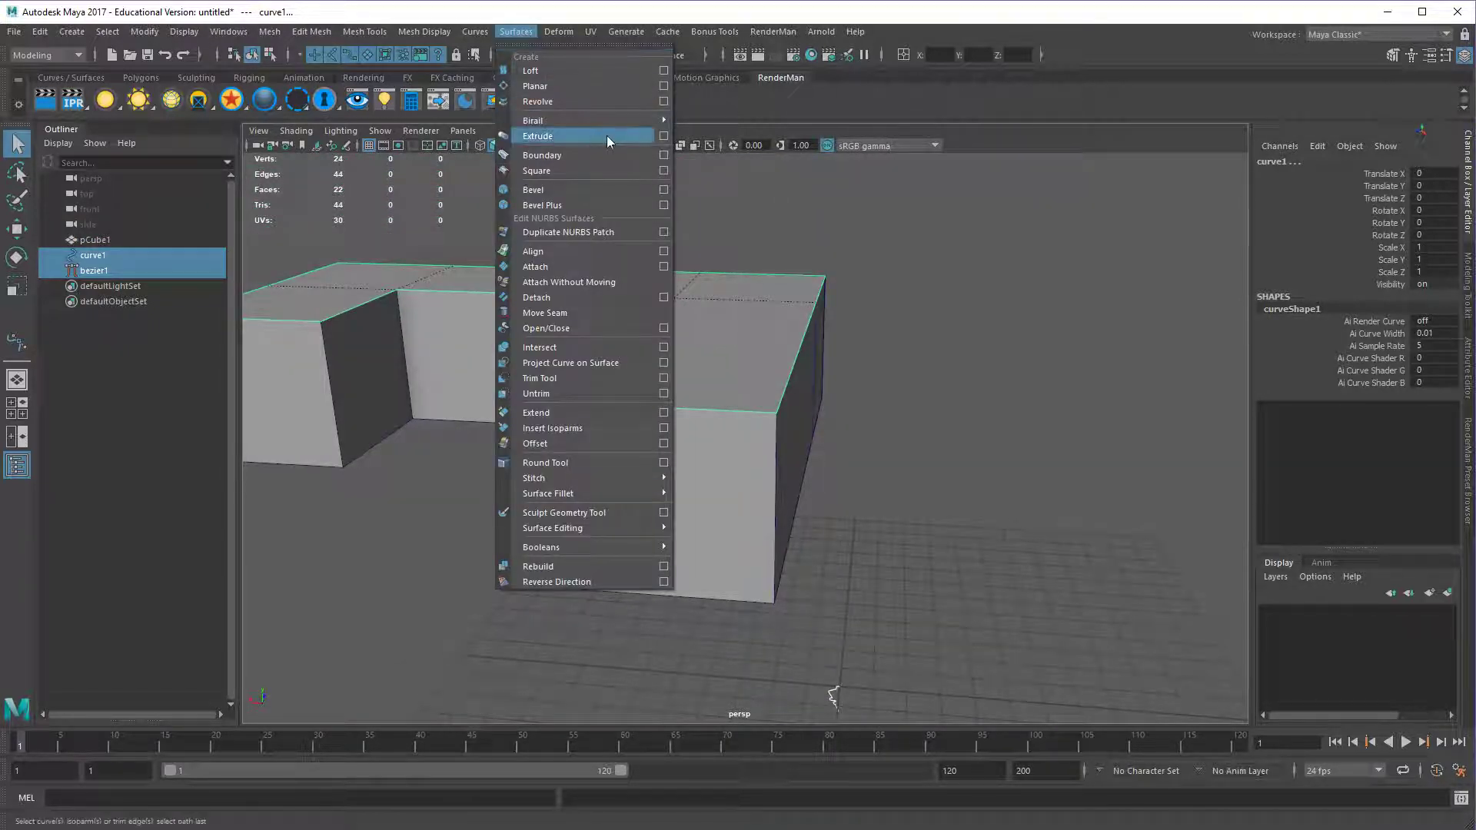
left_click(664, 137)
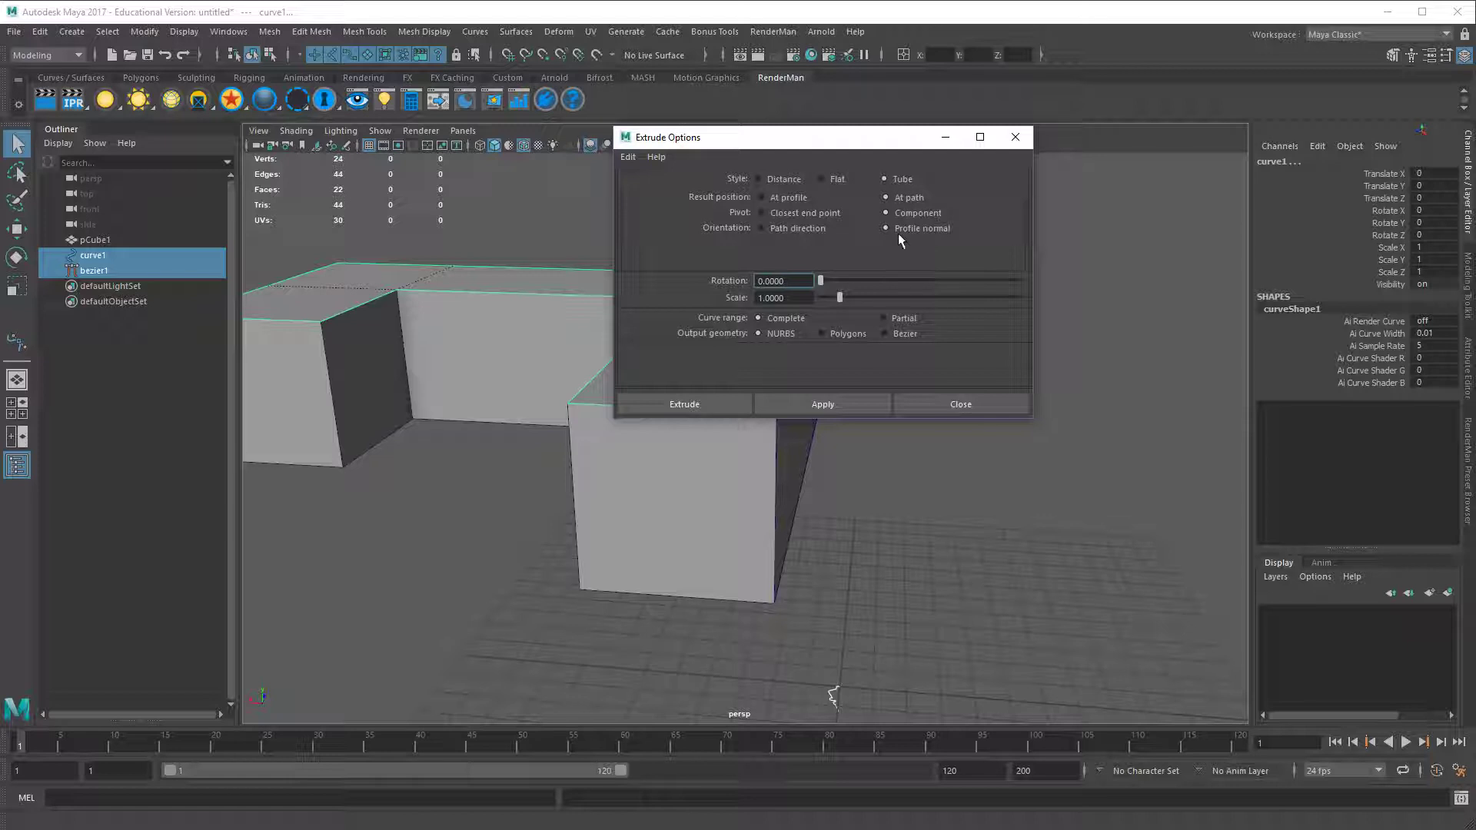
left_click(838, 335)
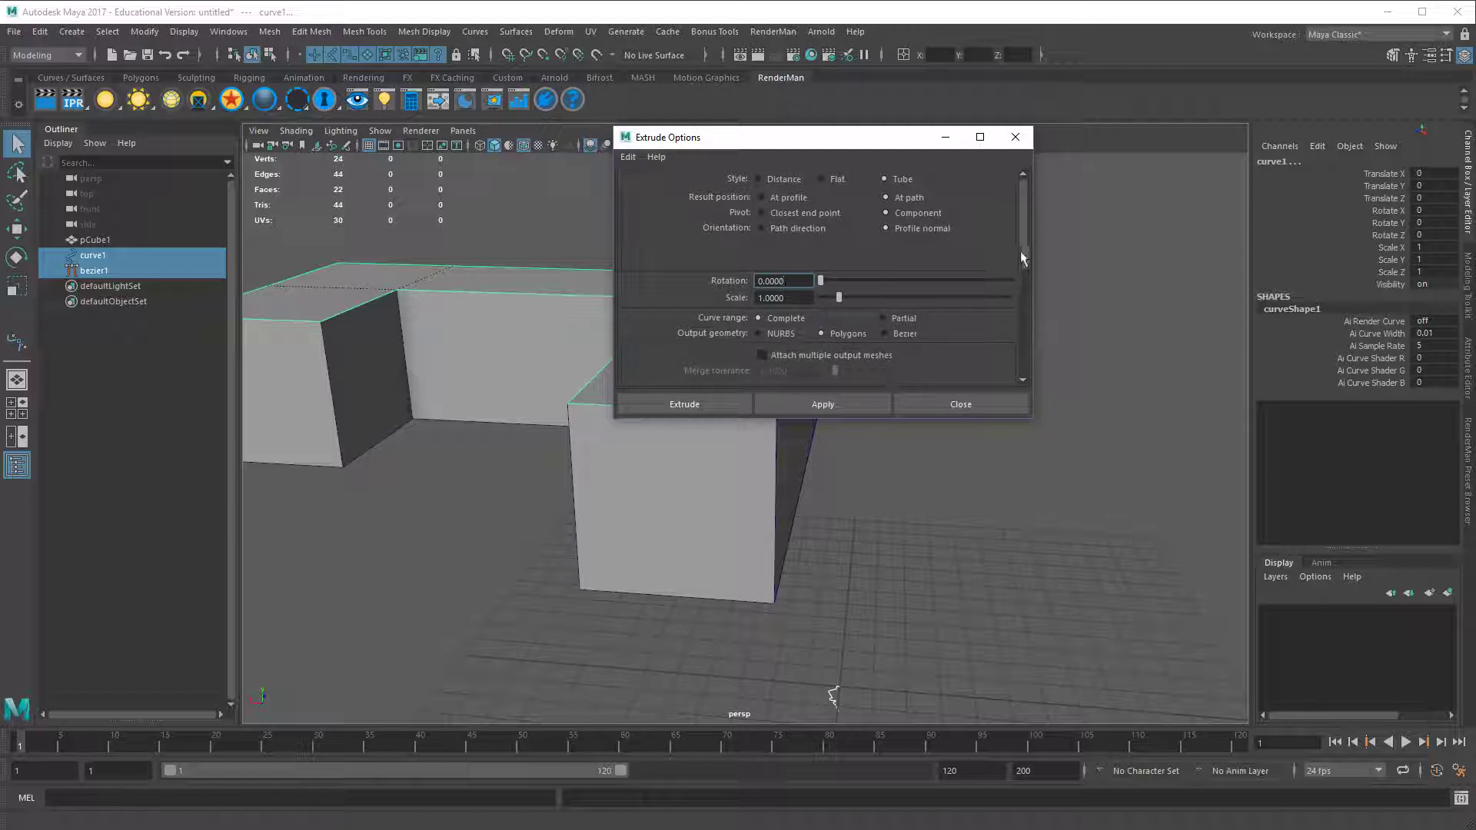
scroll(1022, 256, "down", 3)
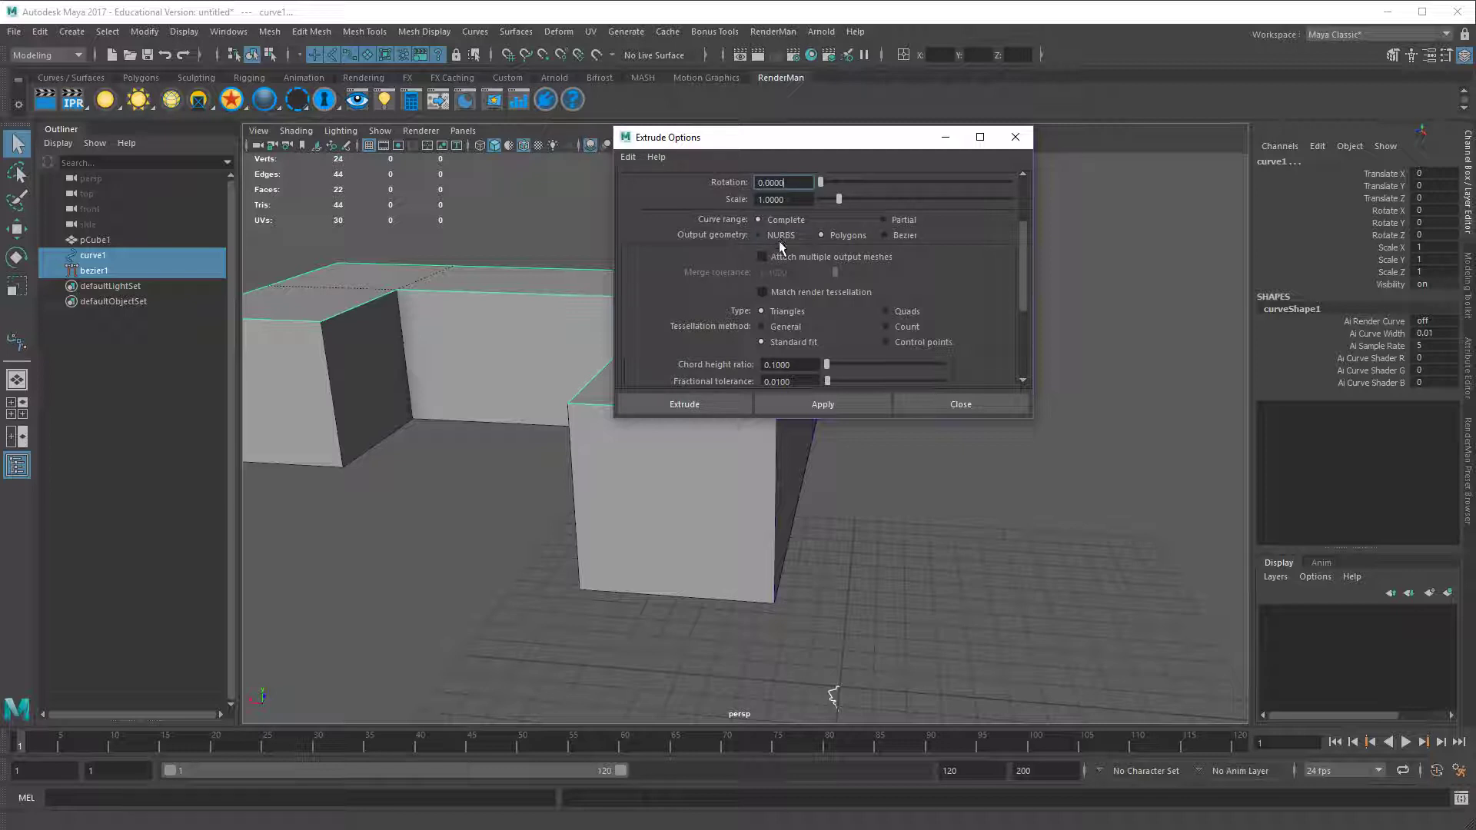
left_click_drag(1025, 269, 1027, 290)
left_click(923, 294)
scroll(913, 293, "up", 3)
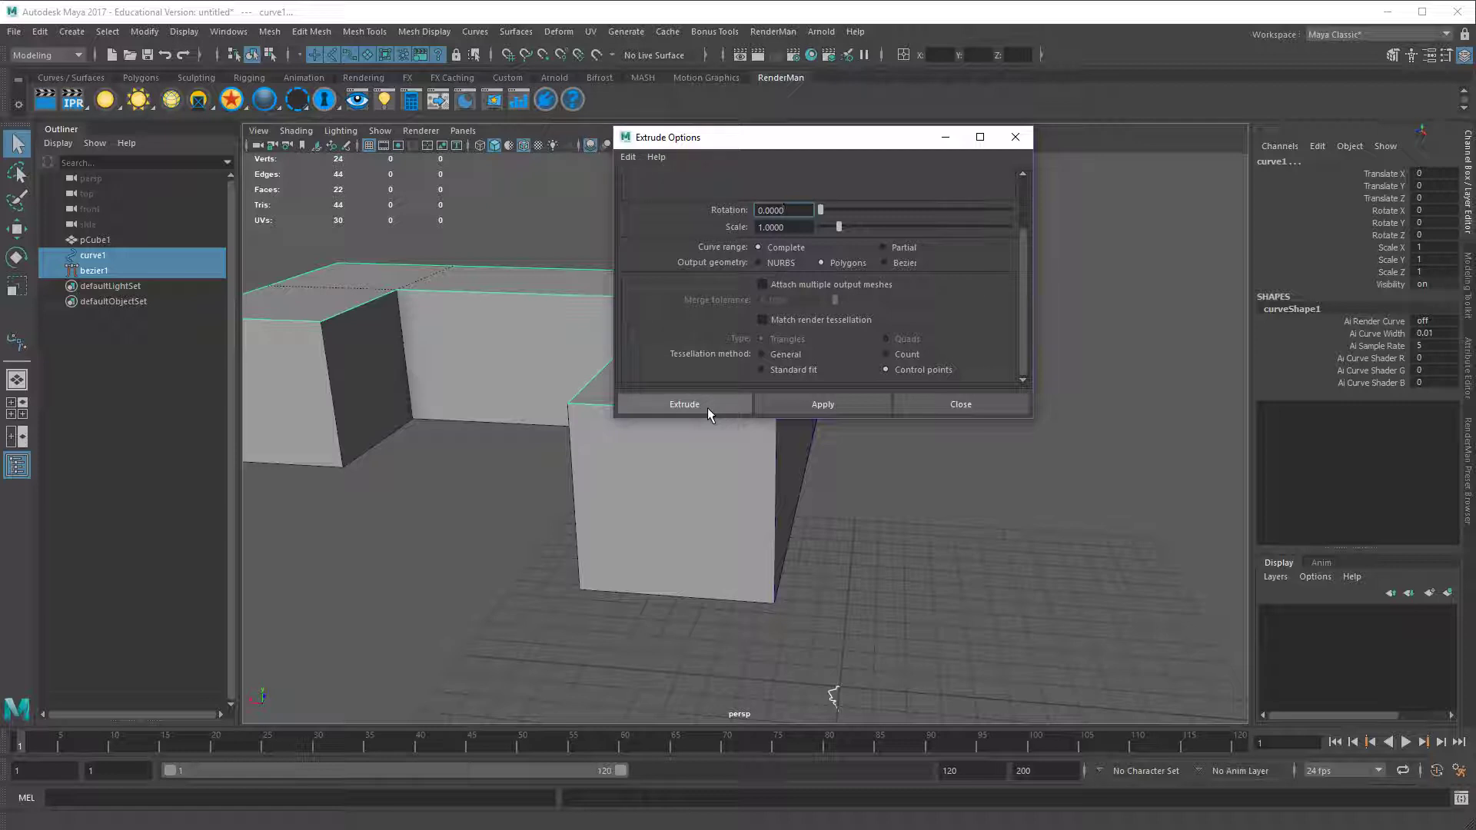
left_click(684, 404)
Rotate the Bezier profile curve 180 degrees in Y and deselect it.
left_click_drag(708, 412, 775, 492, "alt")
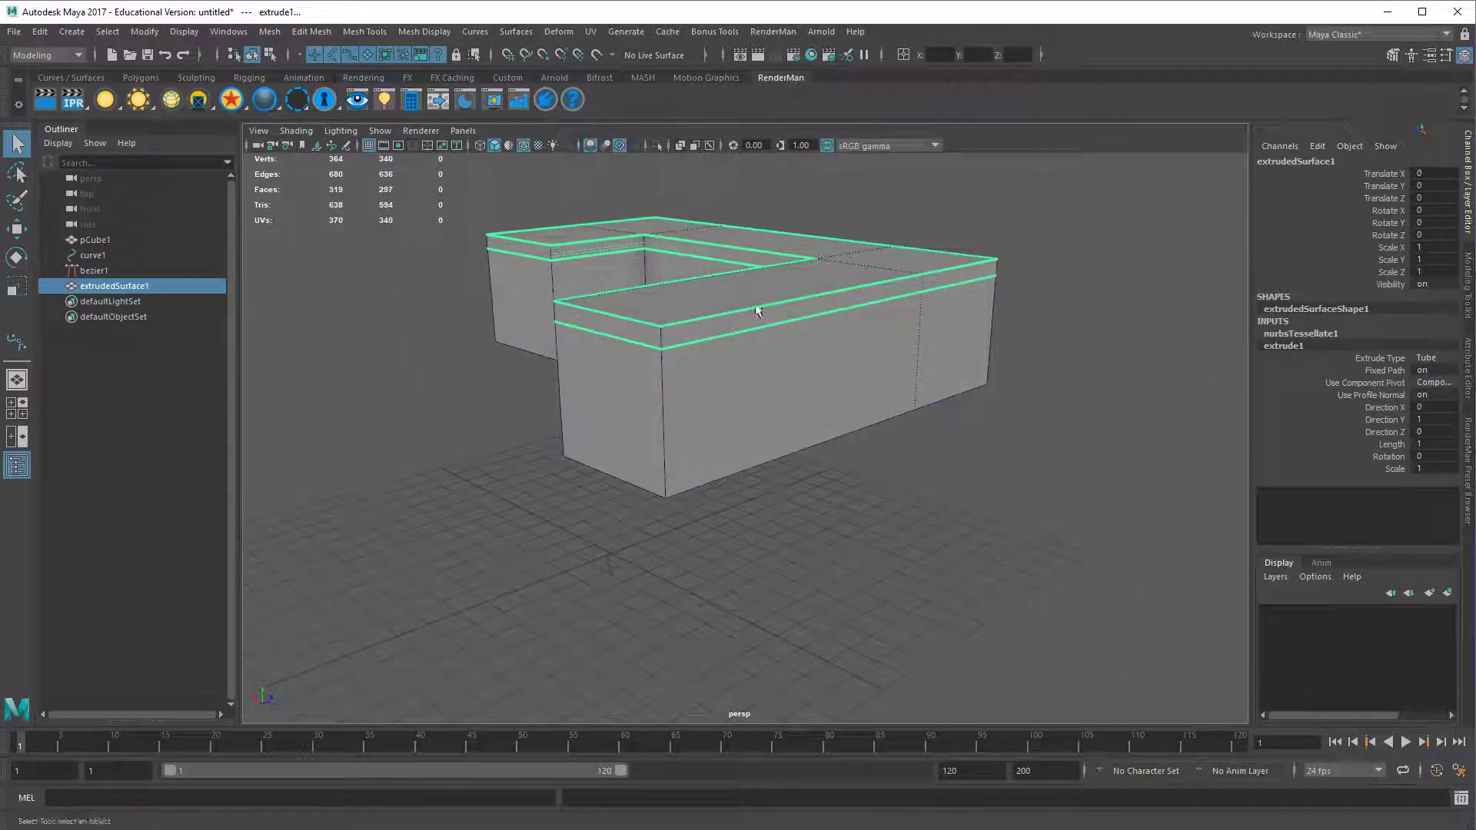
left_click(607, 565)
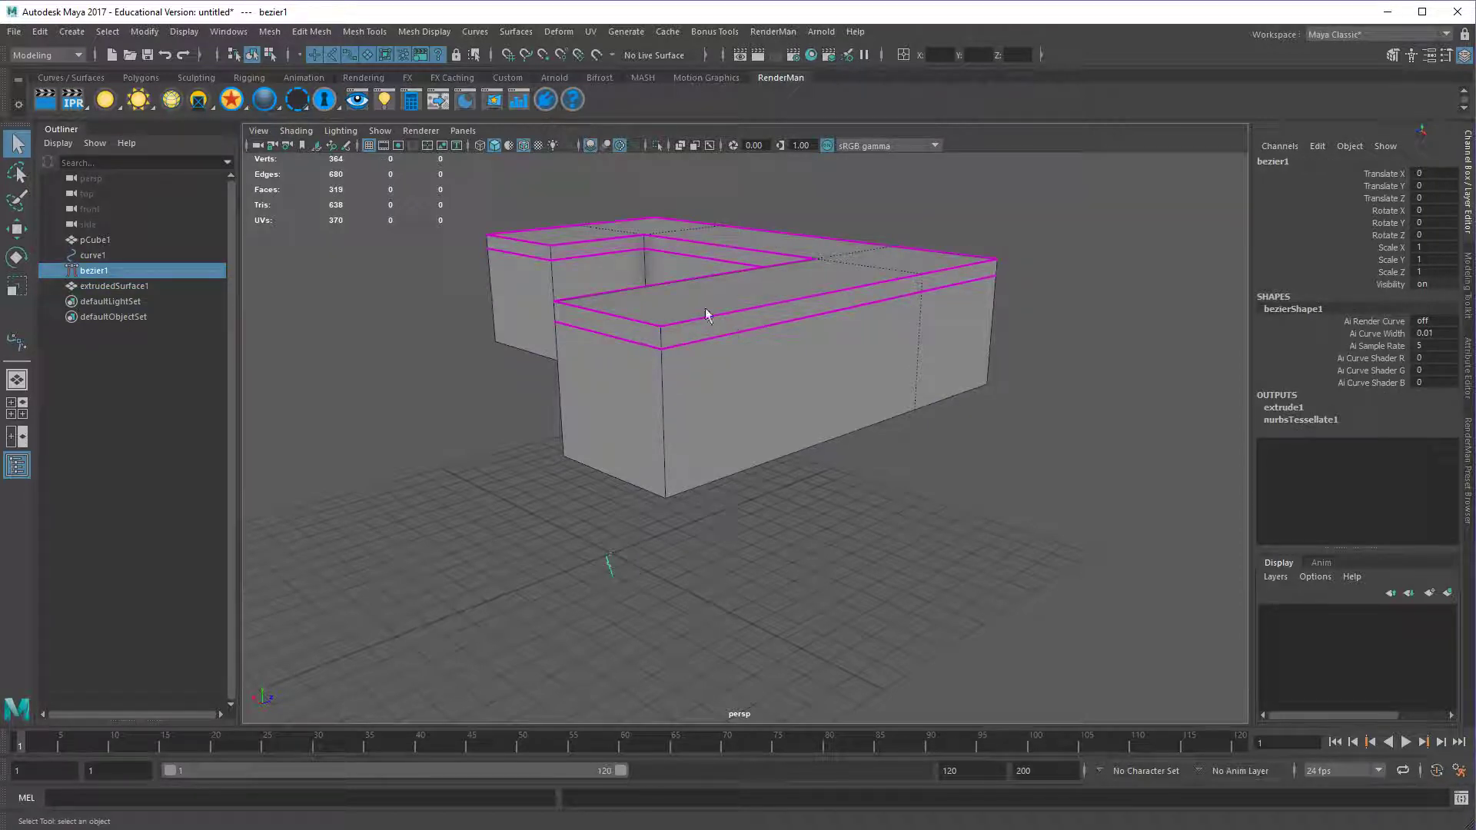
left_click_drag(784, 456, 843, 515, "alt")
key("e")
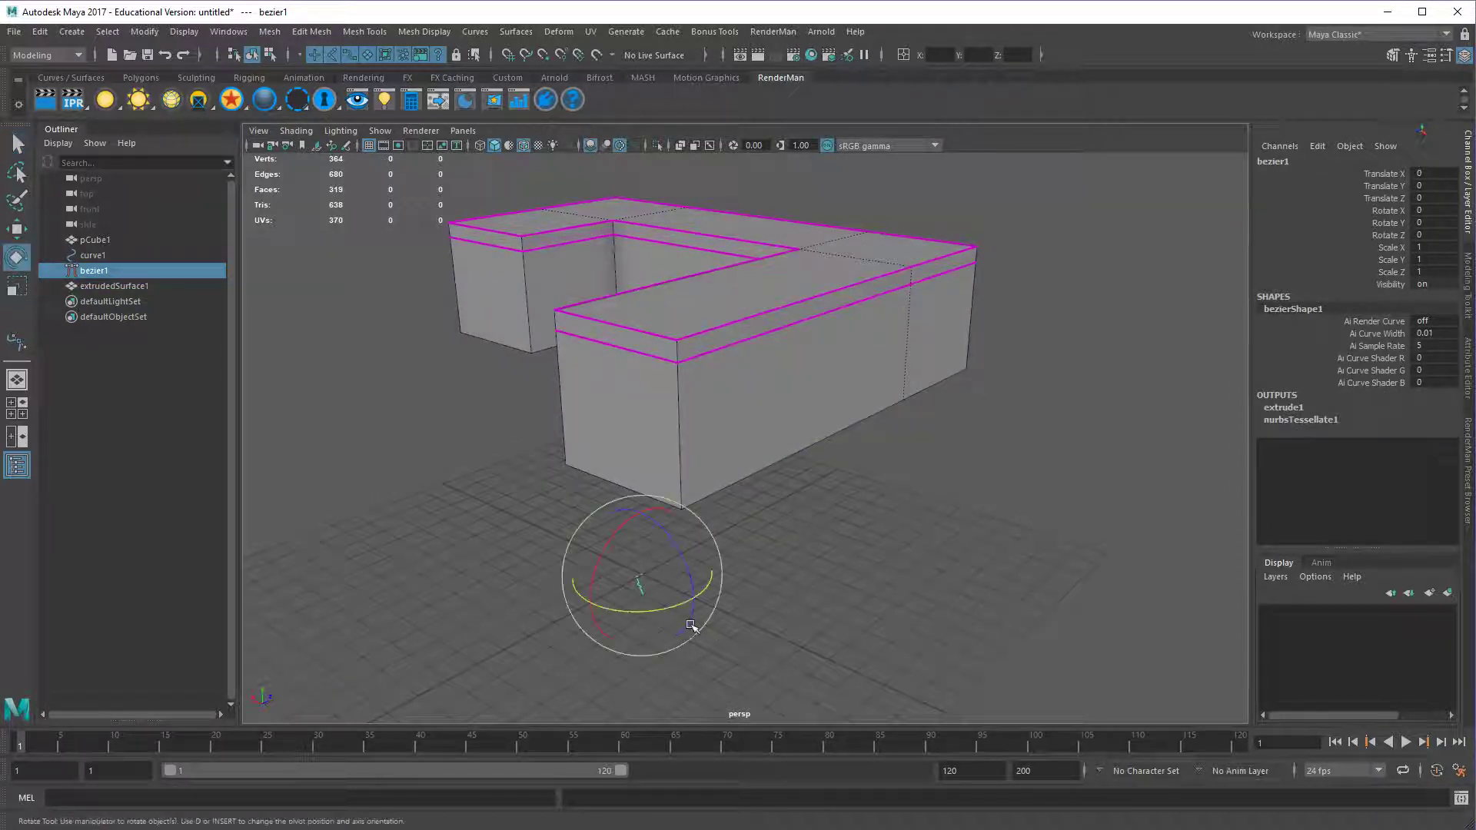
left_click(1435, 223)
type("180")
key("Return")
left_click(892, 451)
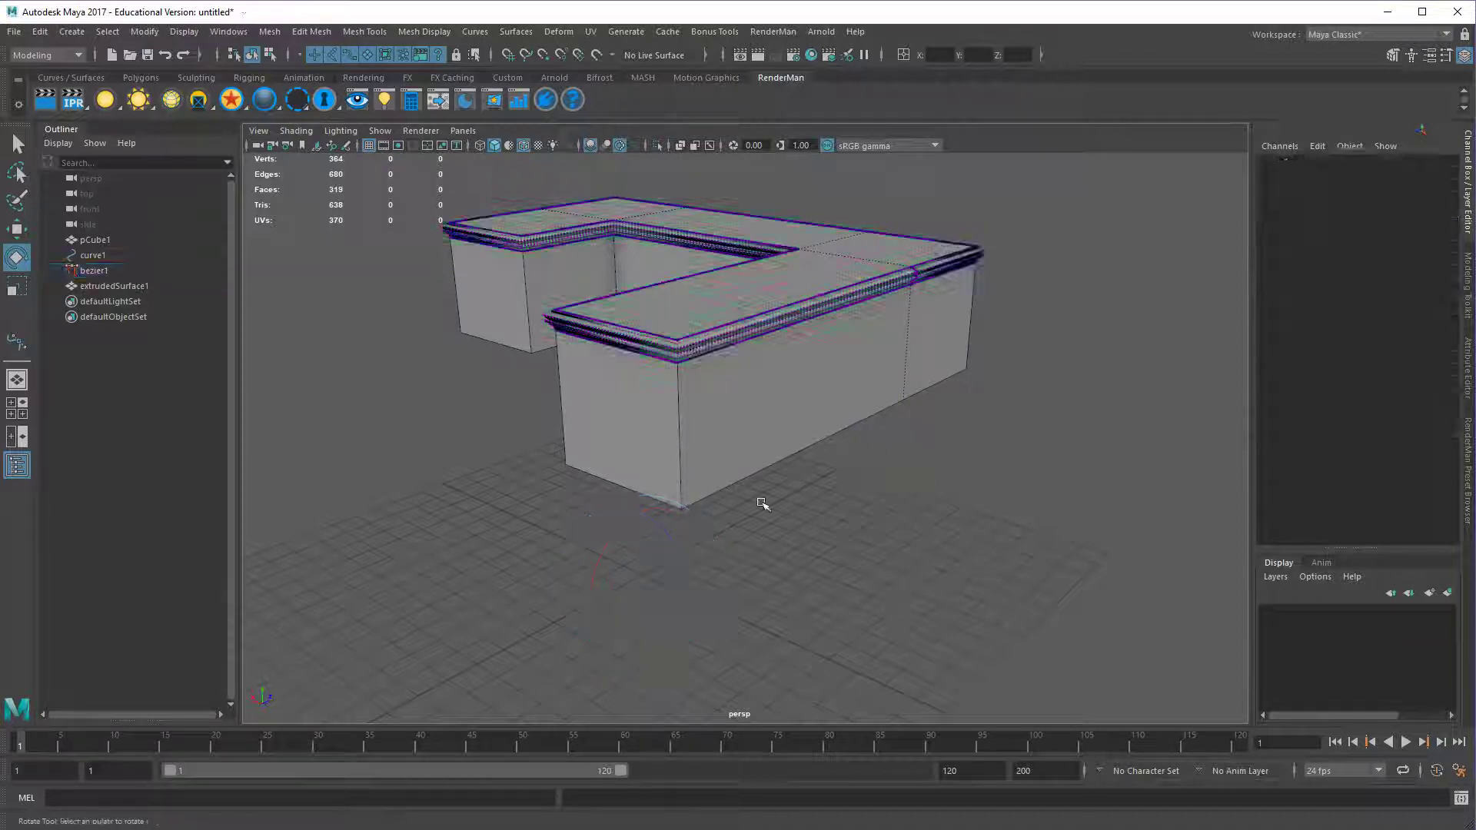
Turn off the wireframe overlay on shaded objects and apply Soften/Harden to the edges of the extruded trim.
left_click_drag(761, 504, 912, 547, "alt")
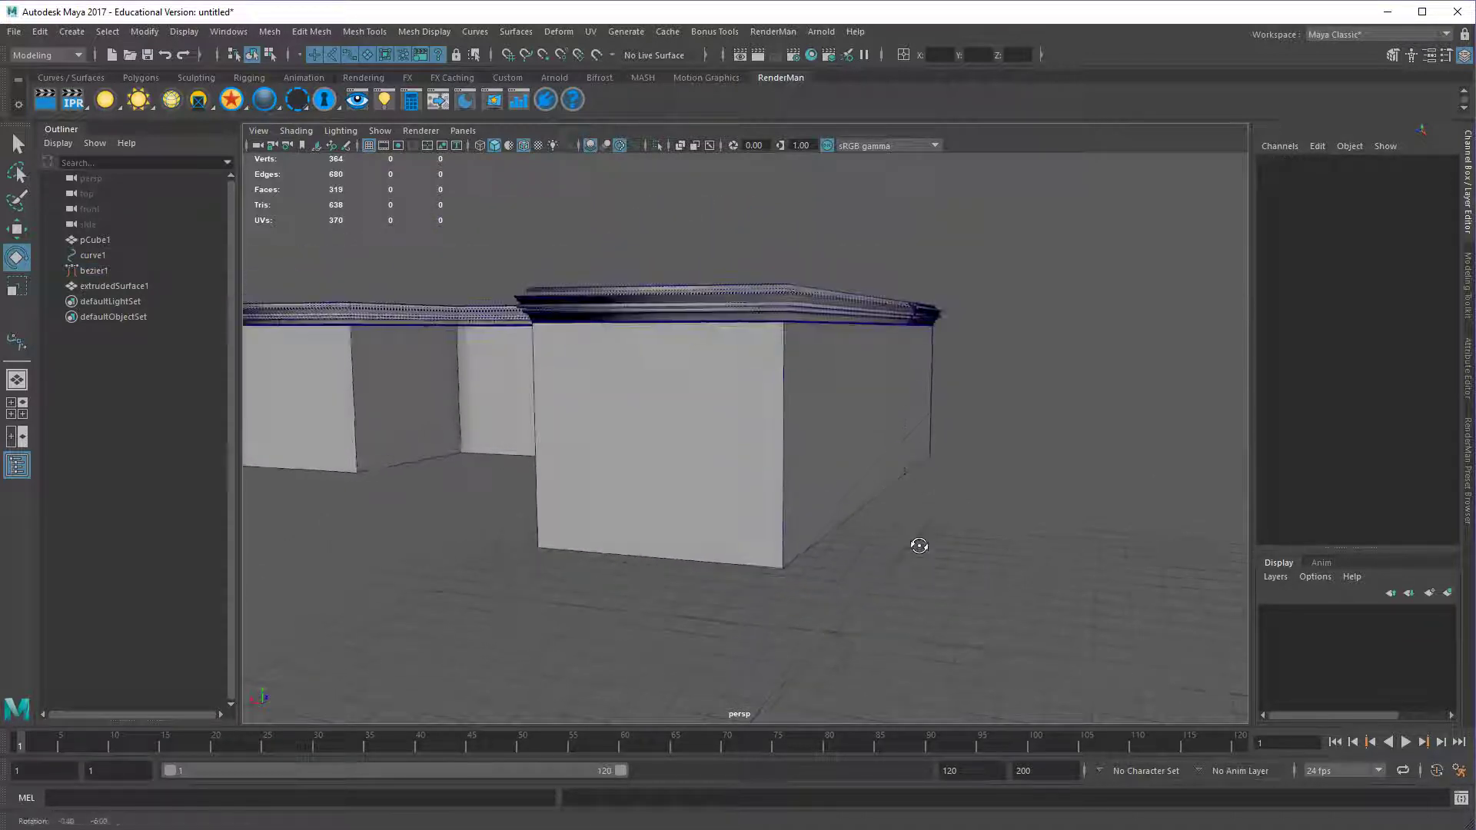
left_click(523, 146)
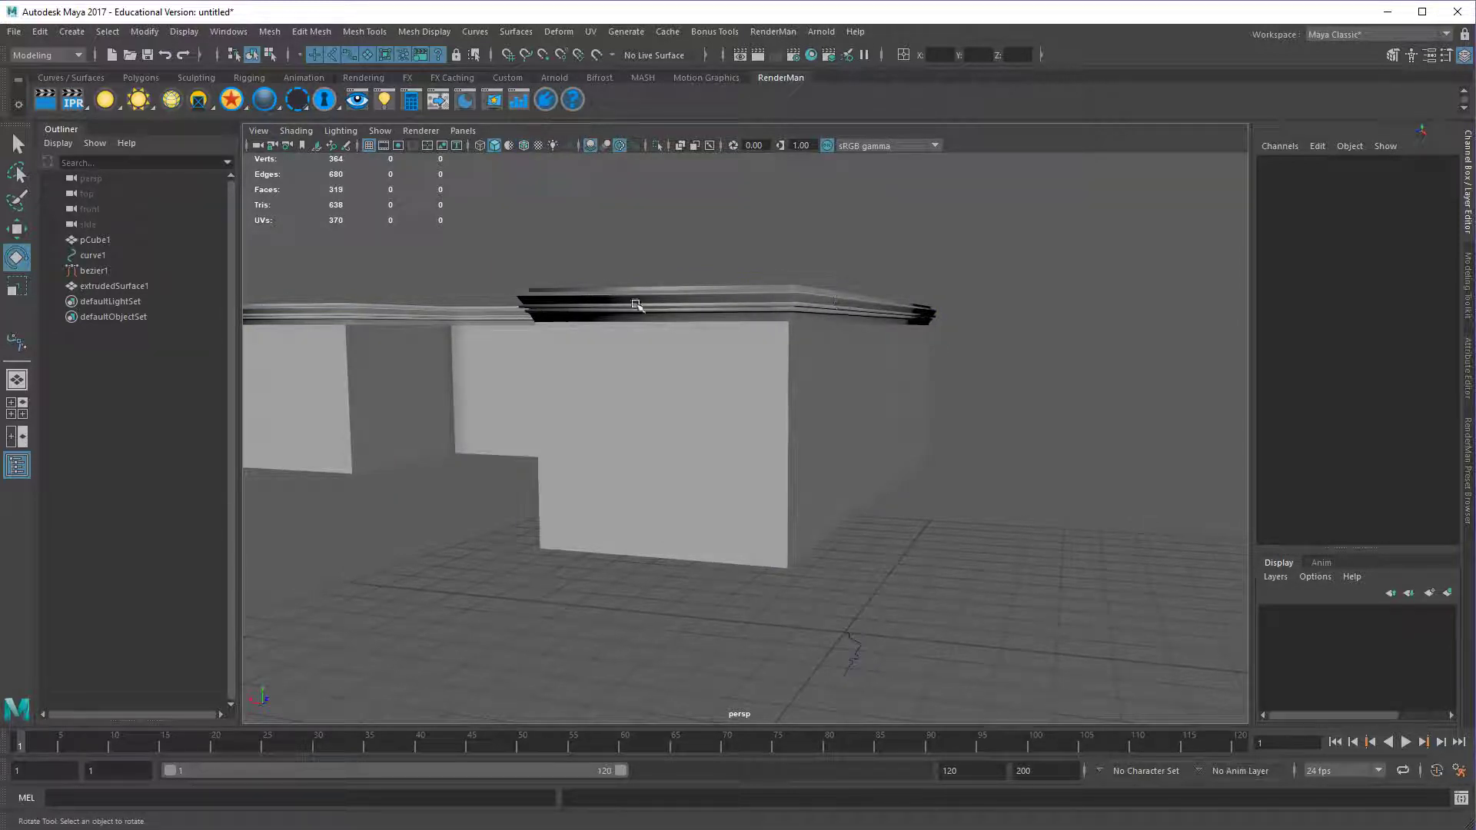
left_click(753, 305)
right_click(754, 305, "shift")
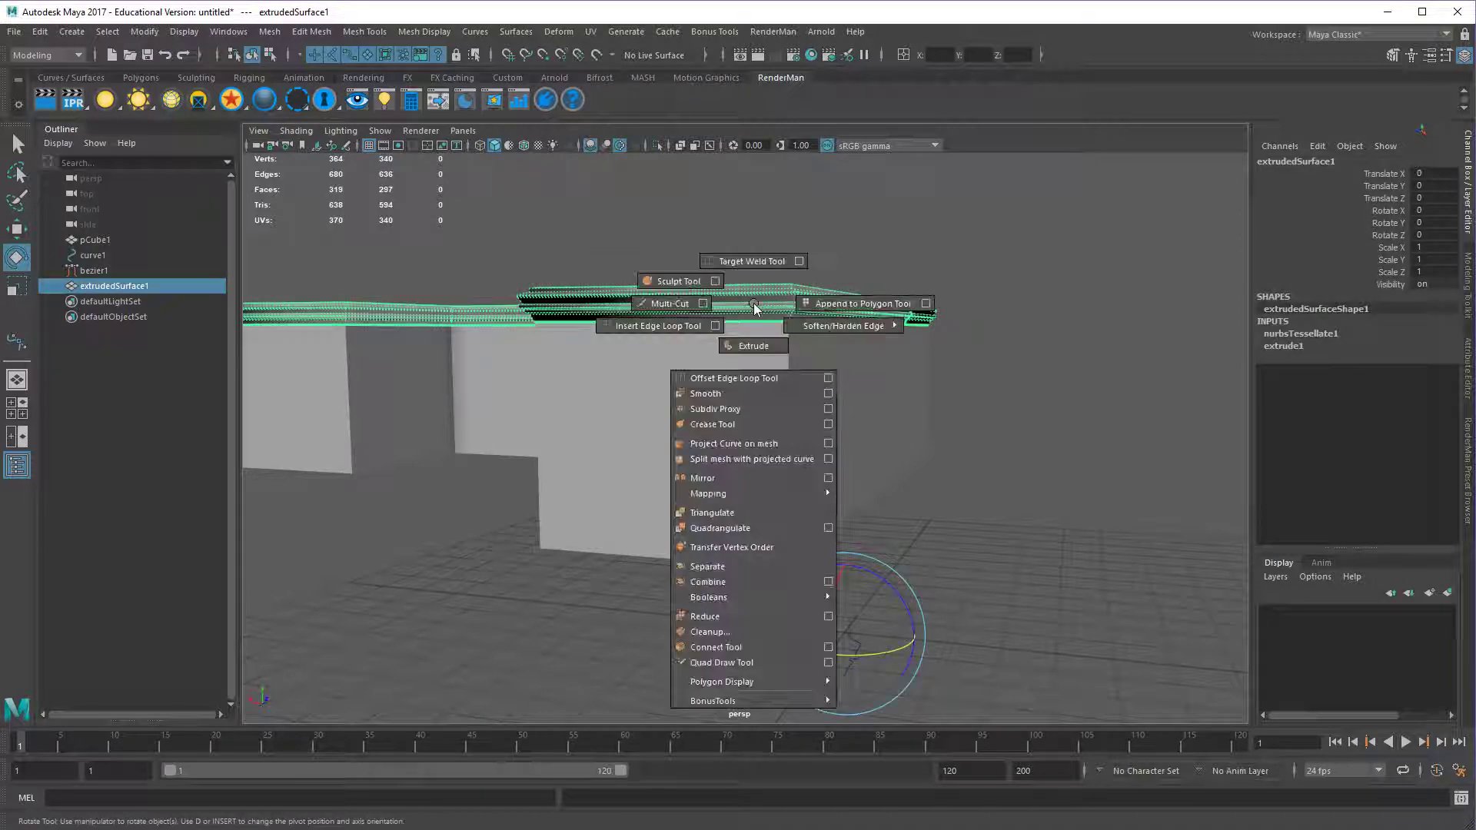
mouse_move(802, 330)
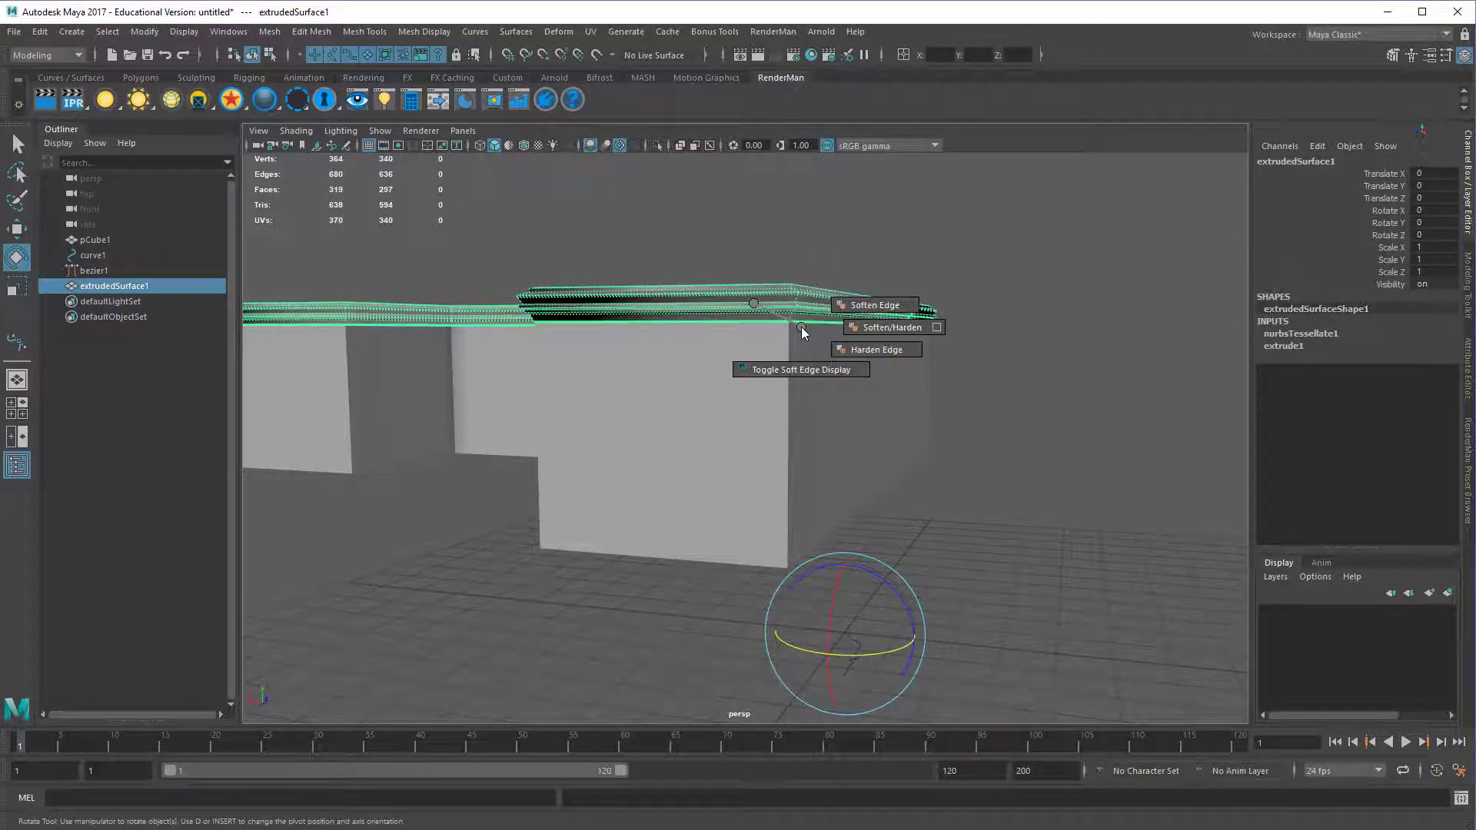
left_click(876, 327)
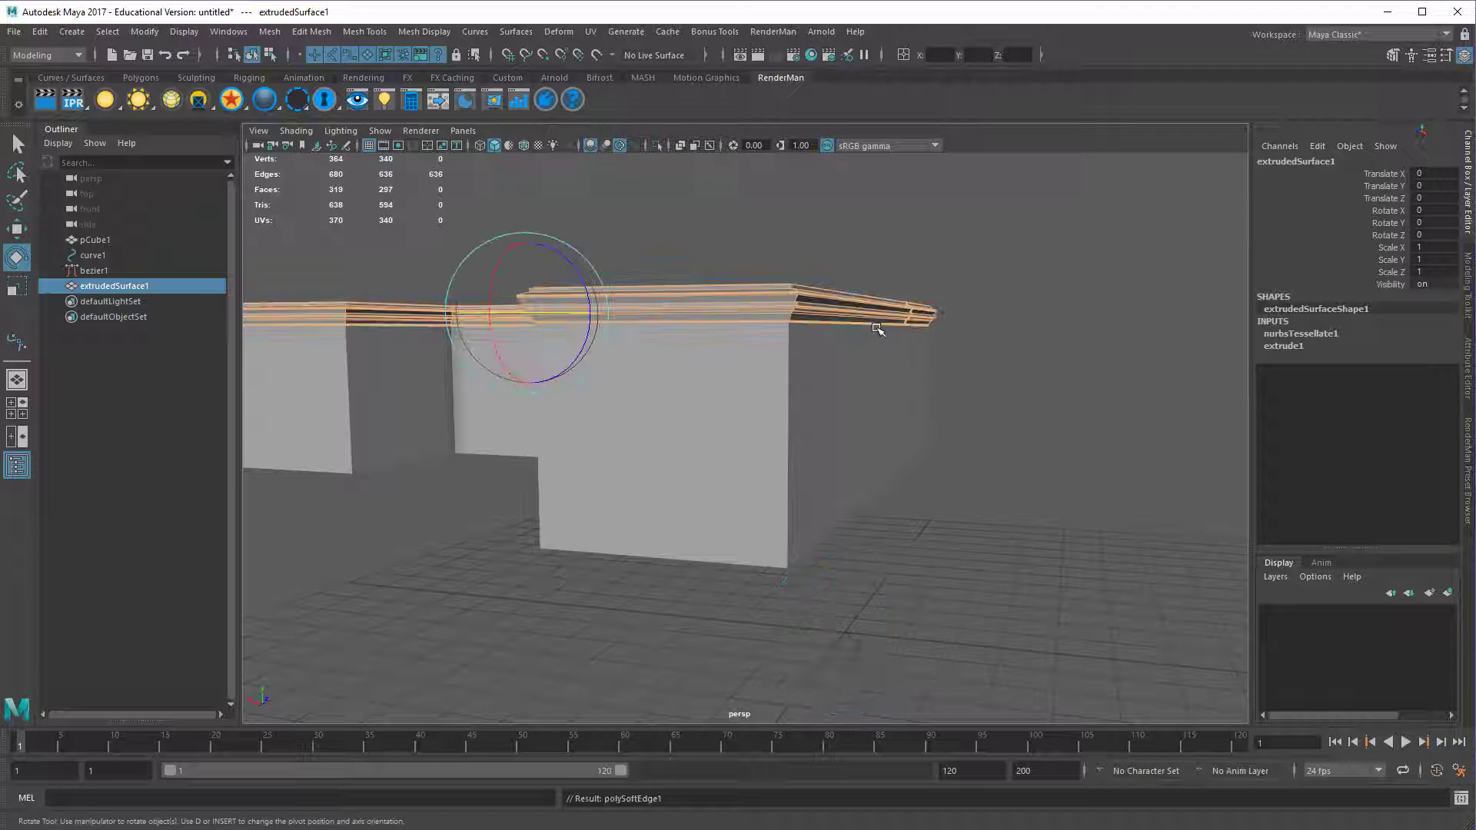
left_click(972, 435)
Select the extruded trim and examine the seam midway along its long outer side from several angles.
left_click_drag(777, 336, 696, 422, "alt")
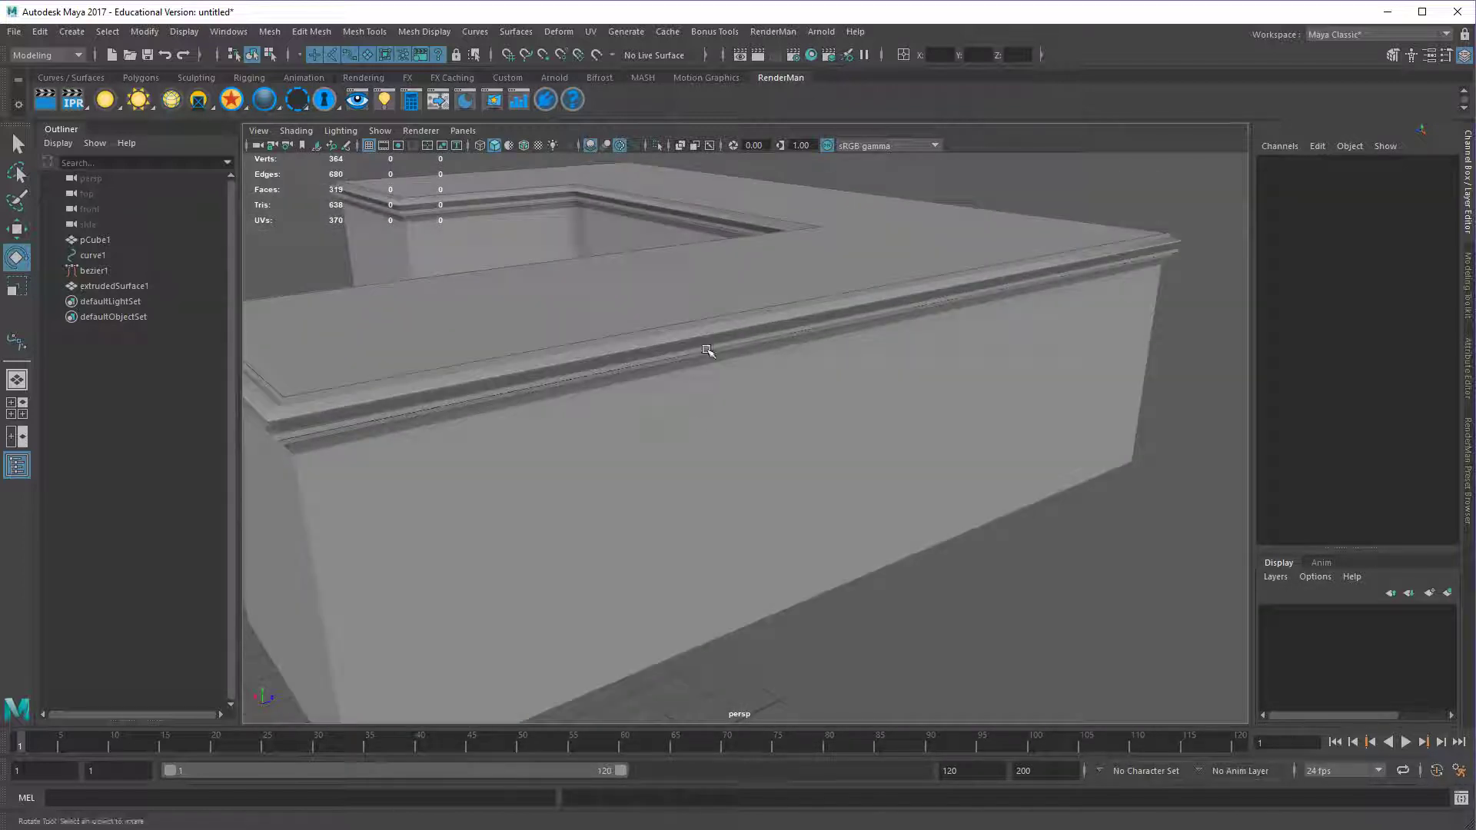
left_click(707, 351)
left_click_drag(838, 369, 776, 377, "alt")
middle_click_drag(853, 398, 717, 419, "alt")
left_click_drag(717, 419, 755, 419, "alt")
mouse_move(734, 356)
left_mouse_down("alt")
mouse_move(716, 374)
mouse_move(696, 361)
mouse_move(721, 347)
left_mouse_up("alt")
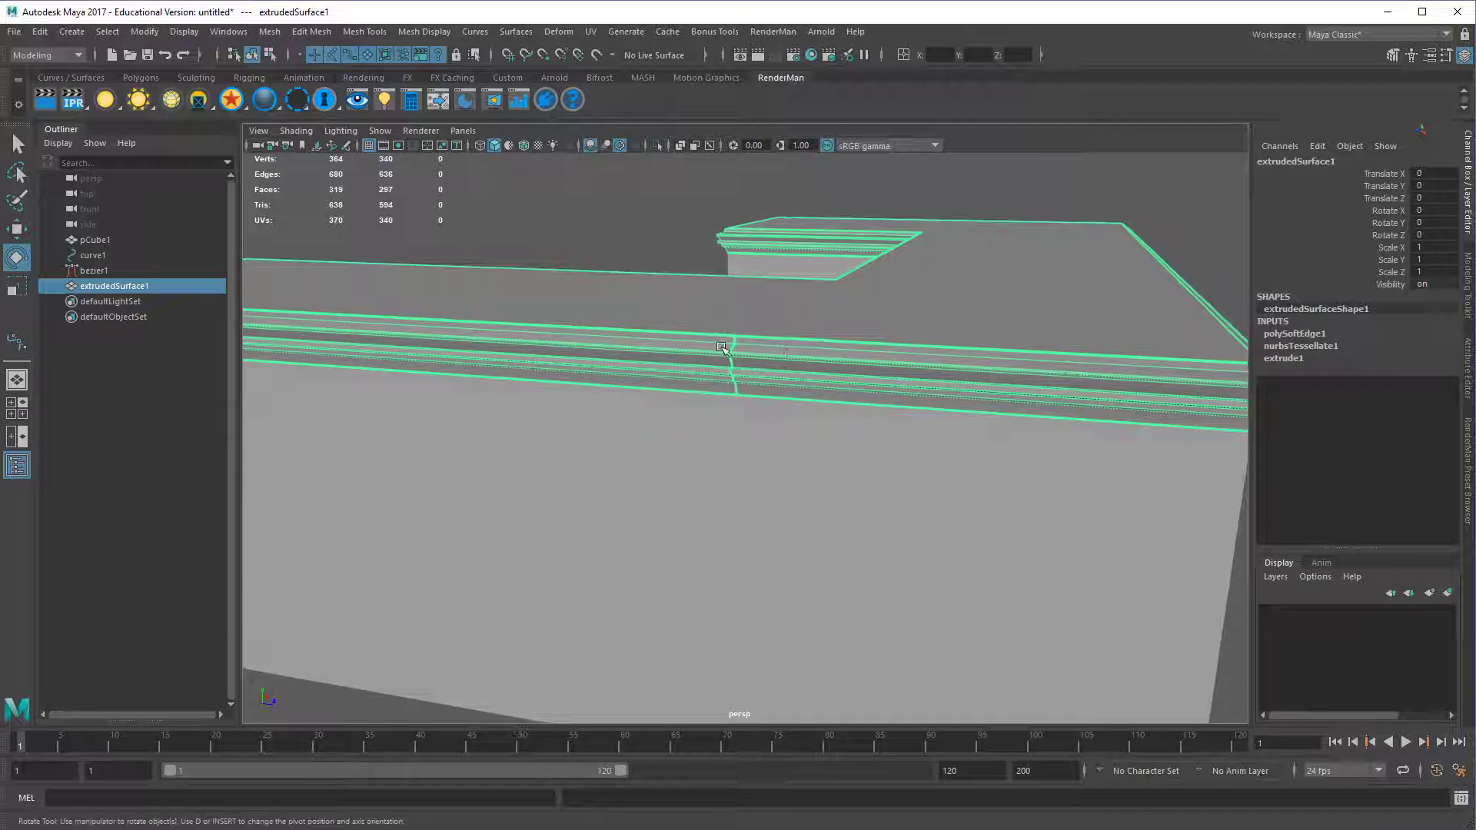
left_click_drag(686, 396, 712, 412, "alt")
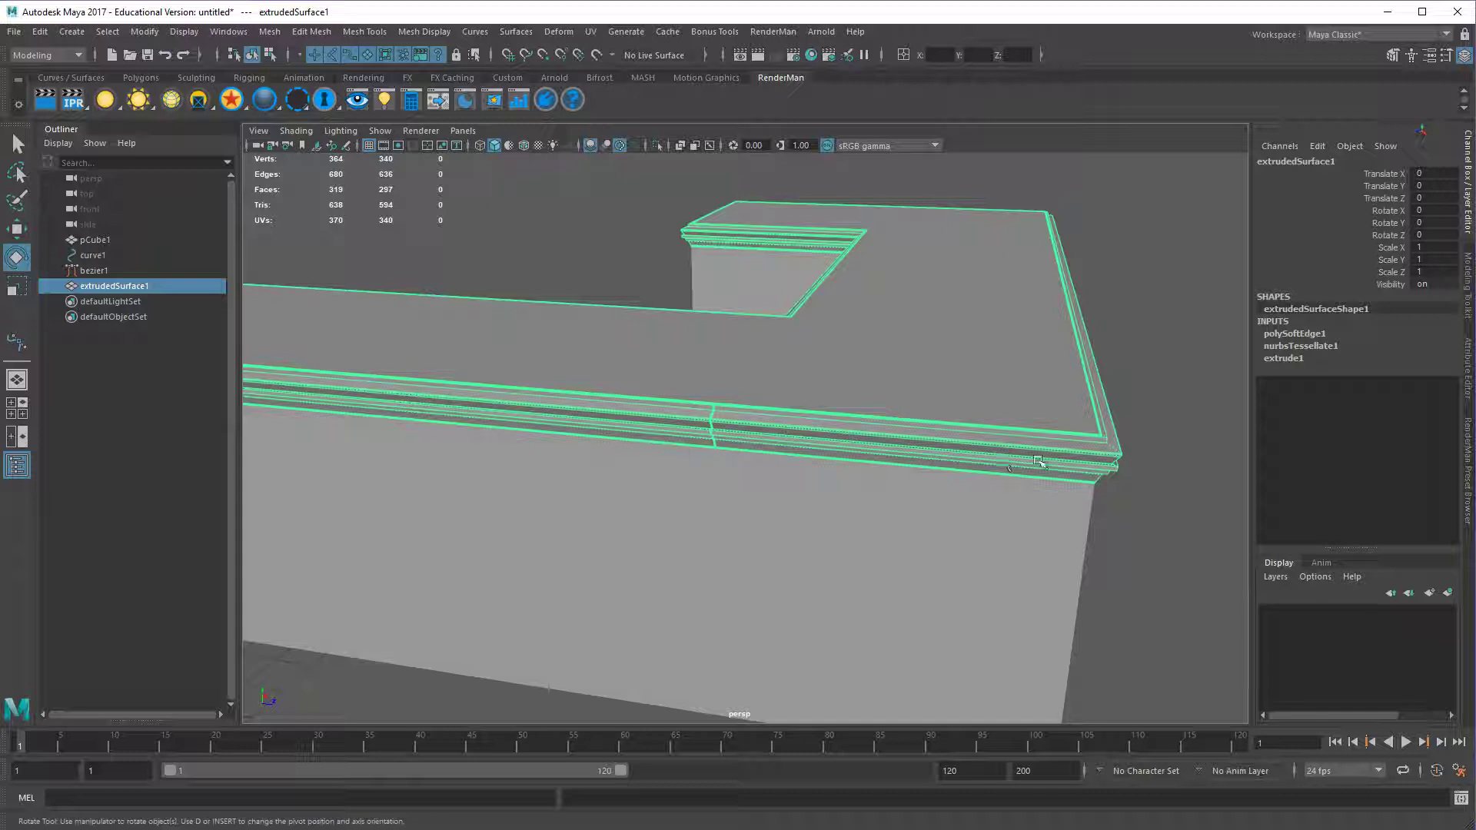
left_click_drag(551, 466, 725, 484, "alt")
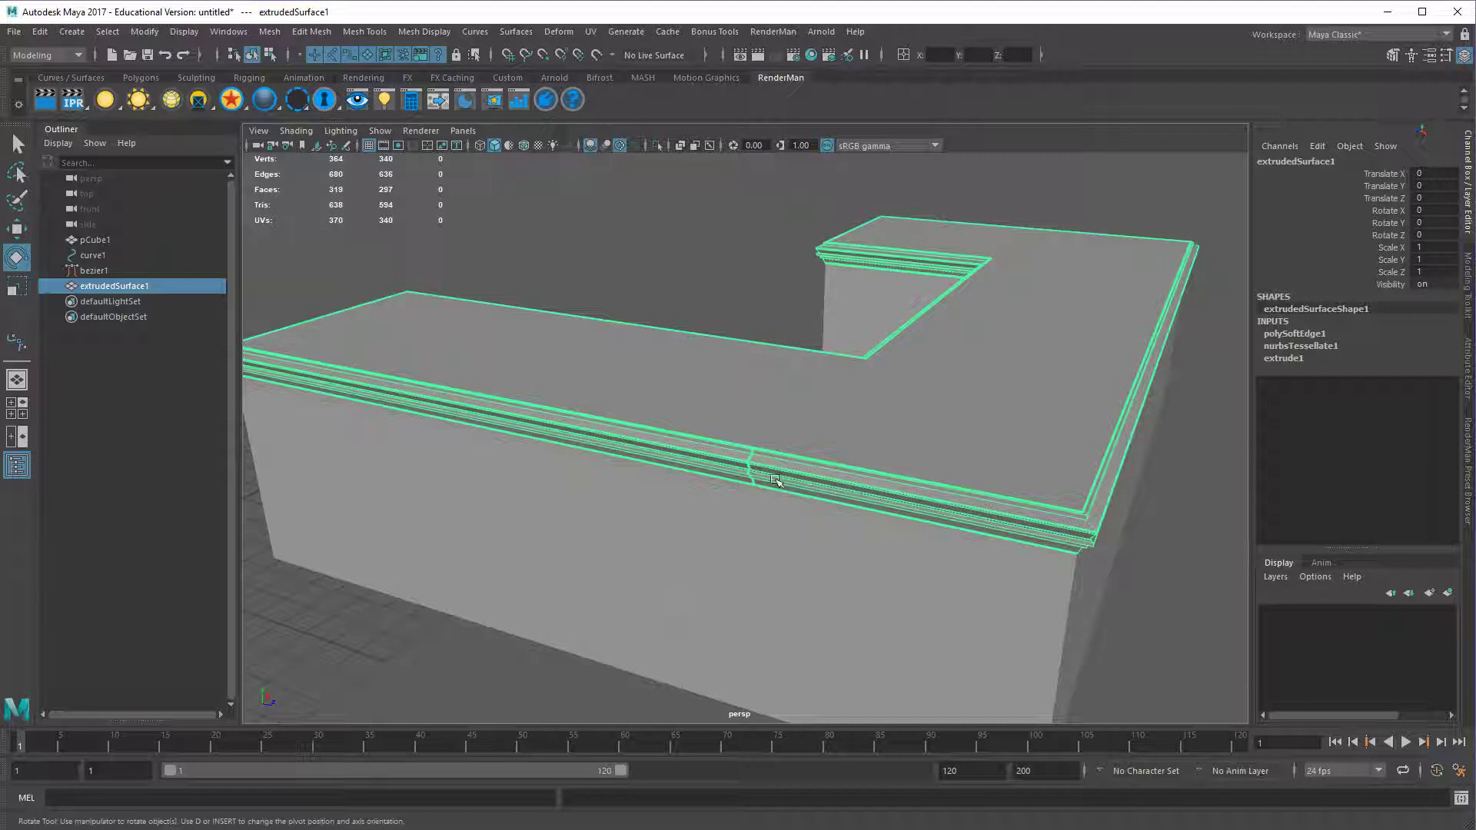
right_click_drag(775, 480, 567, 523, "alt")
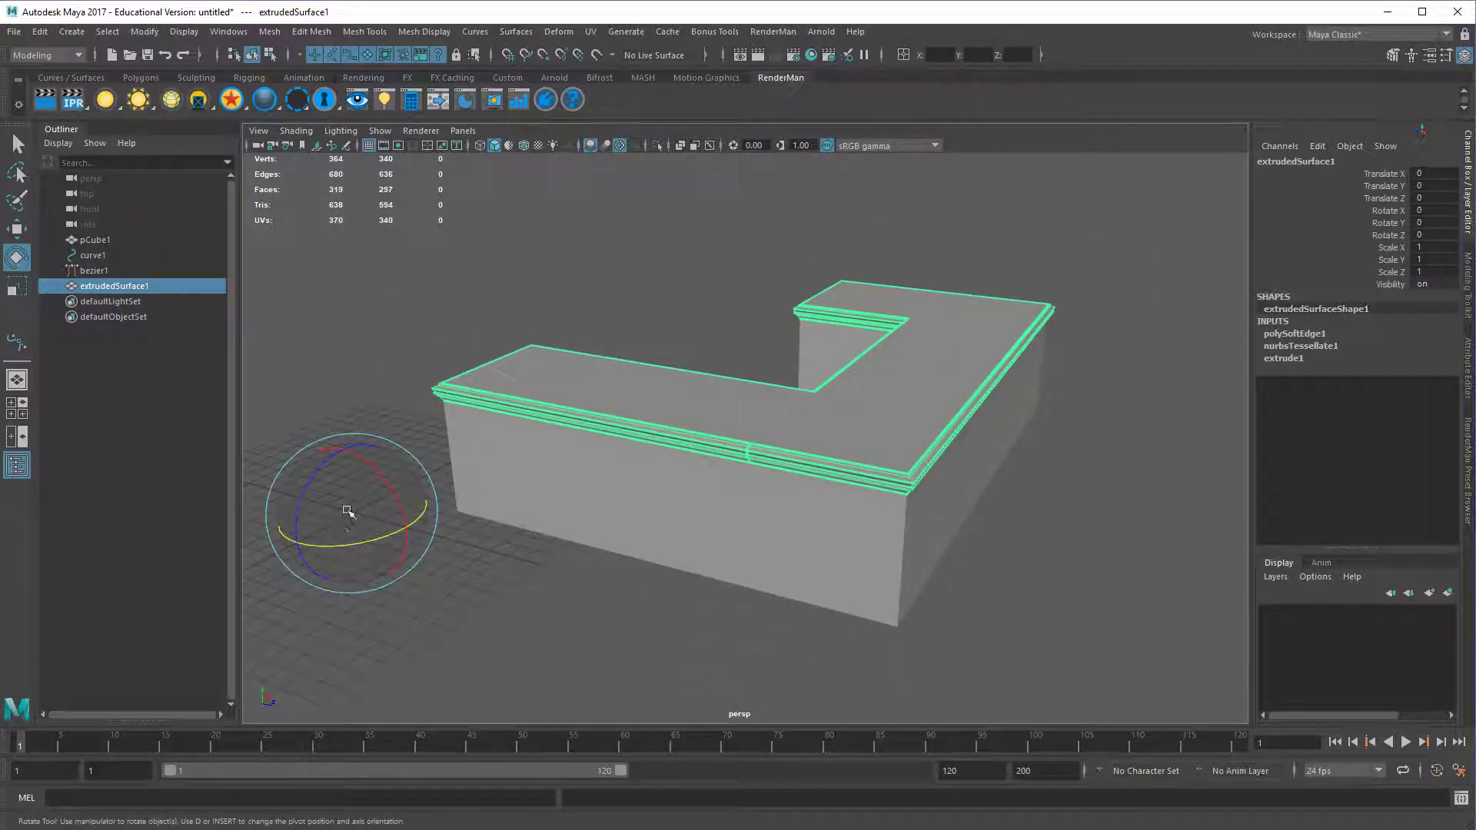
right_click_drag(617, 555, 889, 564, "alt")
left_click_drag(889, 563, 891, 417, "alt")
left_click_drag(913, 518, 899, 351, "alt")
left_click_drag(811, 422, 734, 449, "alt")
Select all vertices of the extruded trim and merge them with a threshold of 0.001.
left_click(672, 360)
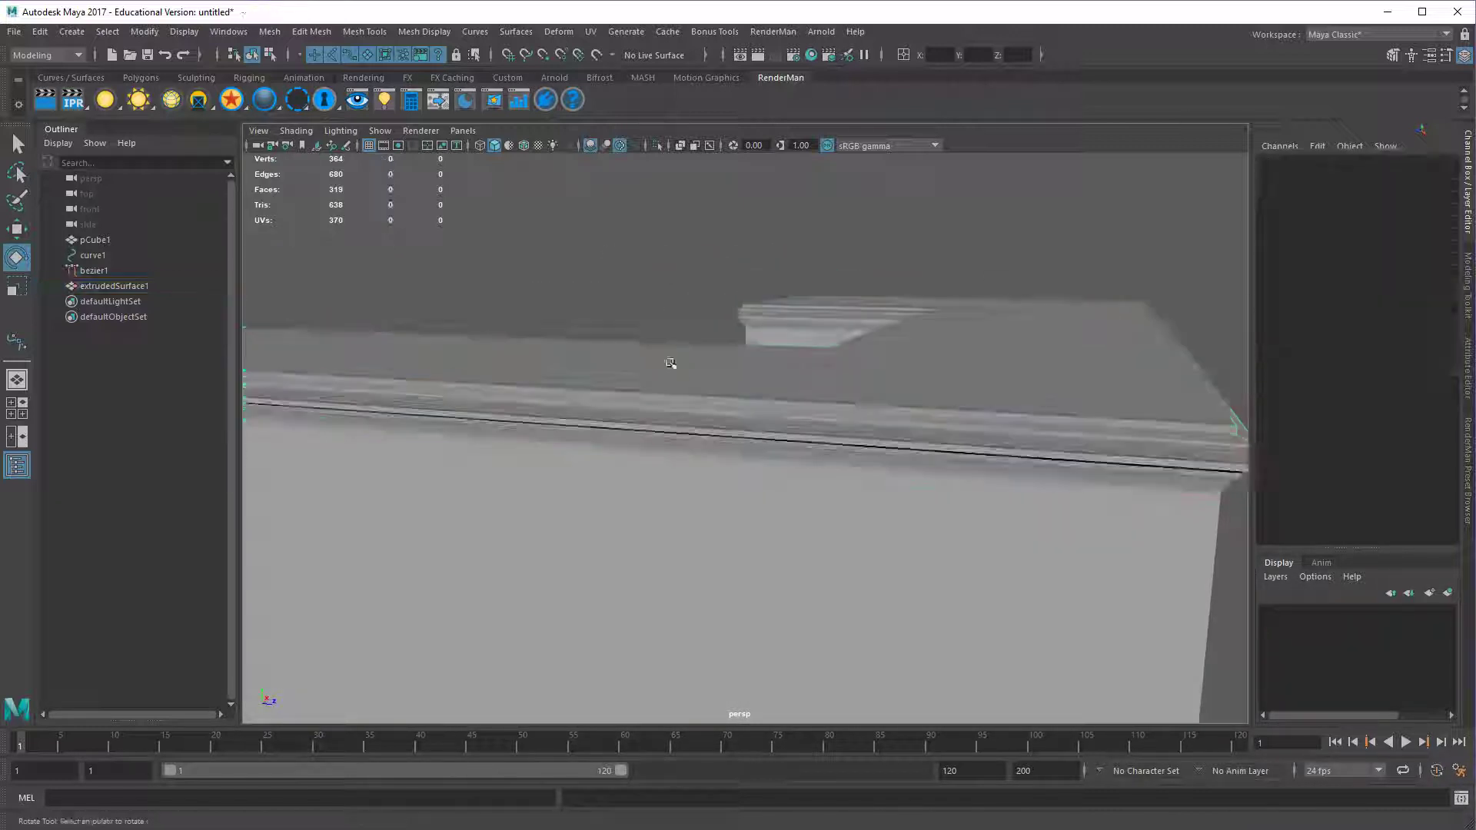
left_click_drag(675, 378, 715, 444, "alt")
left_click(644, 364)
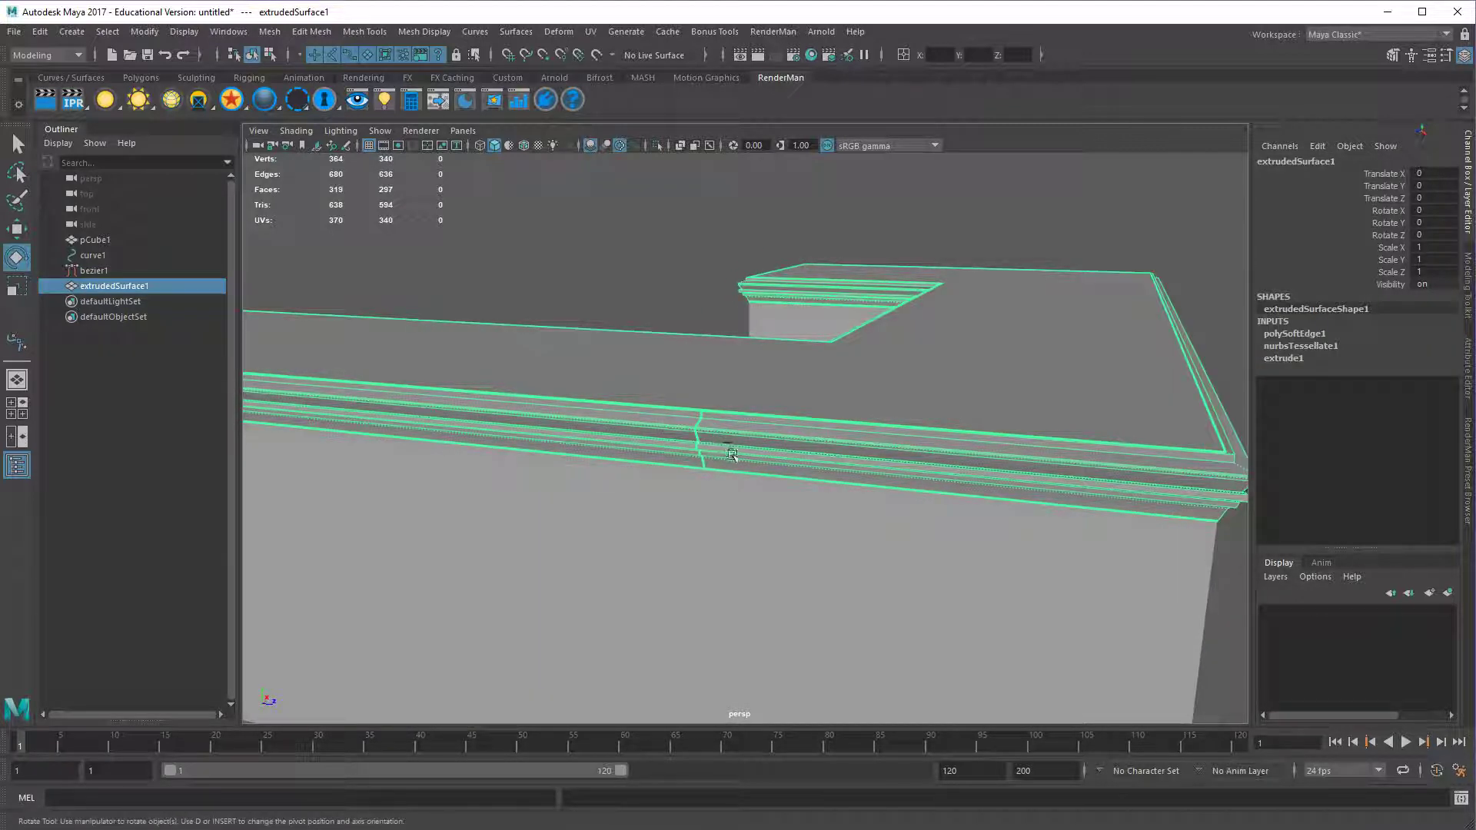
right_click_drag(743, 443, 659, 431)
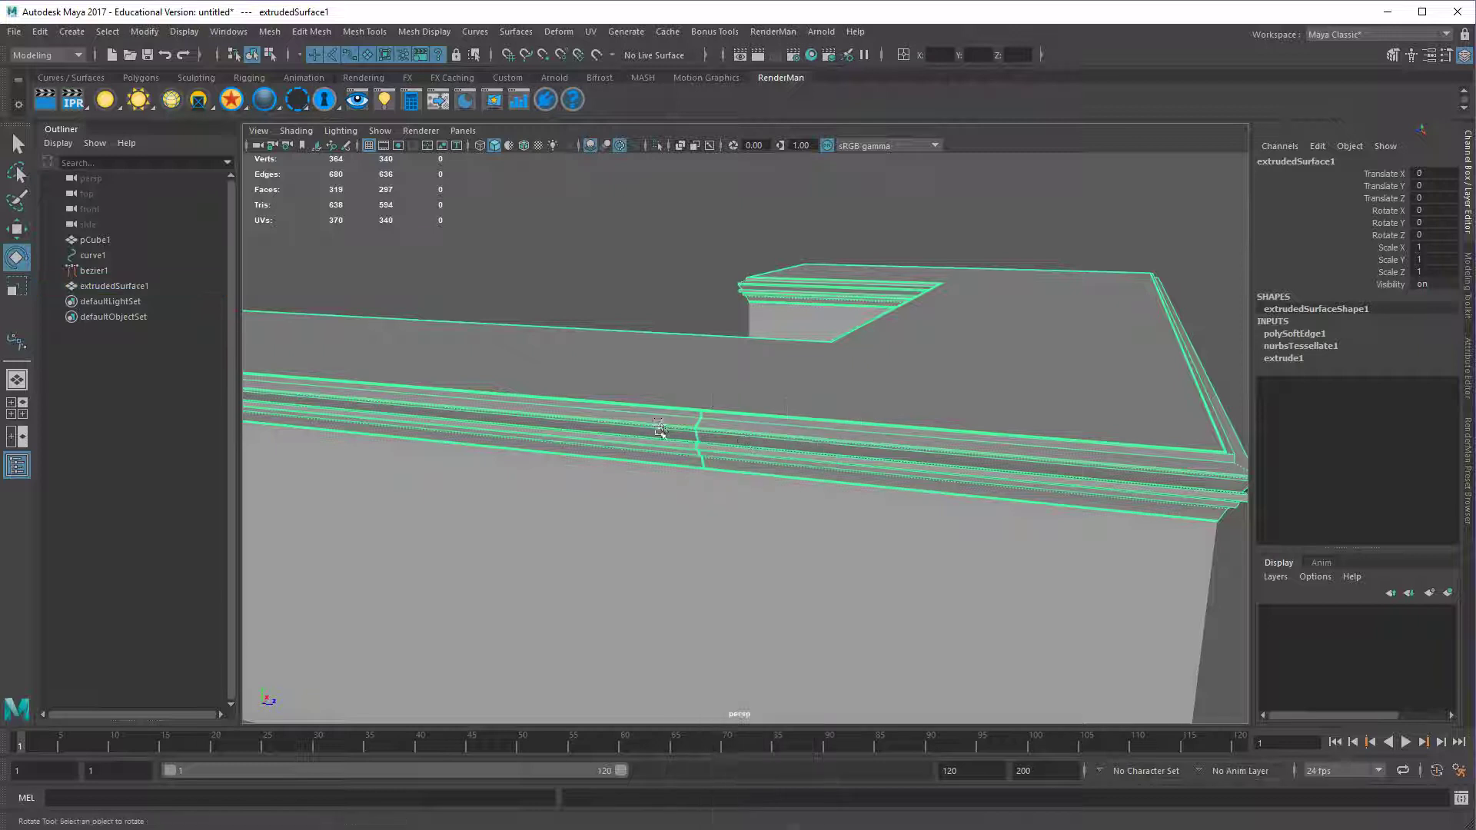
left_click_drag(645, 388, 790, 522)
right_click_drag(791, 523, 573, 454, "alt")
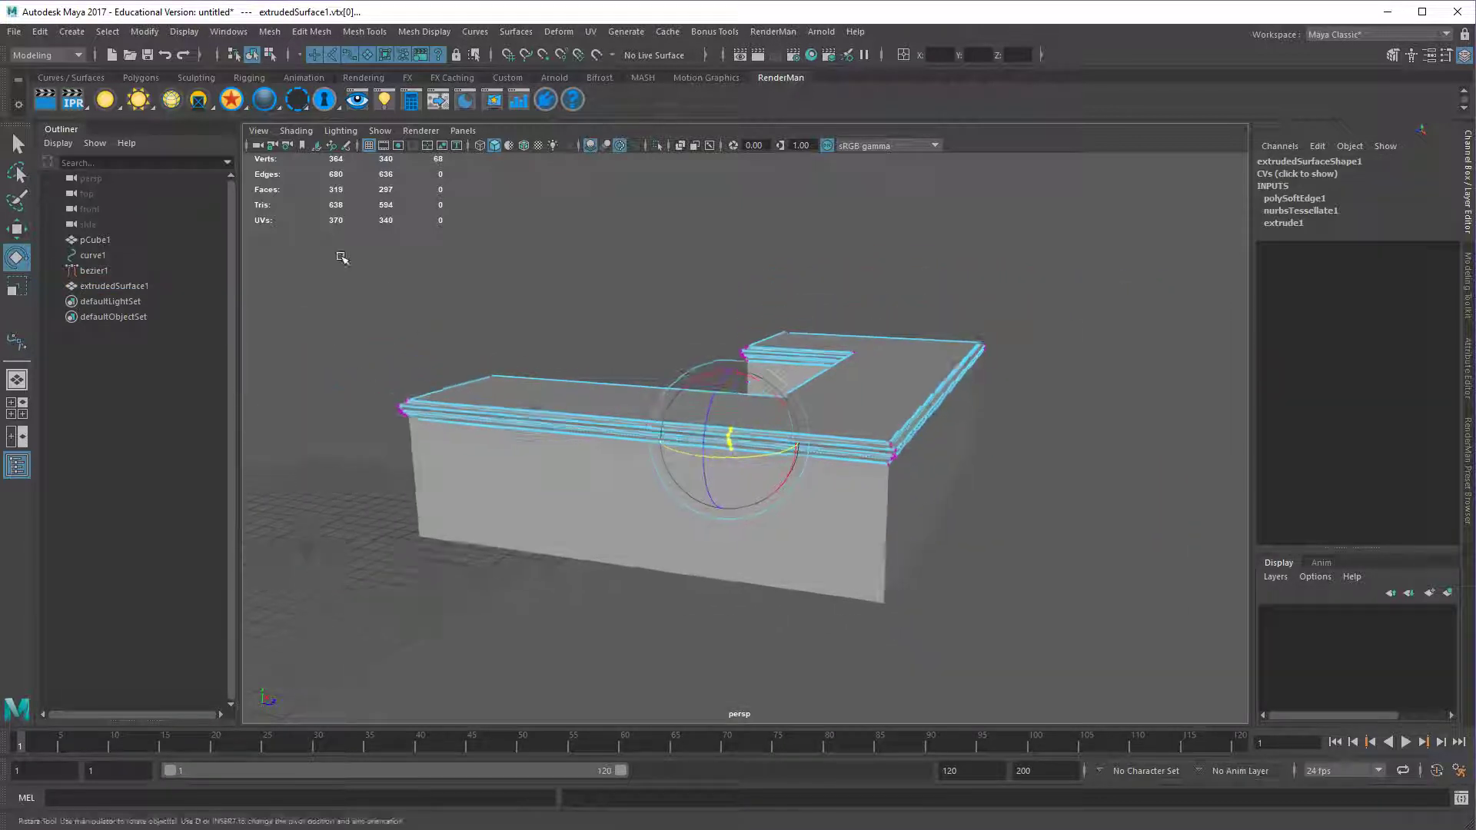
left_click_drag(339, 256, 1132, 540)
mouse_move(789, 570)
left_mouse_down("alt")
mouse_move(828, 567)
mouse_move(791, 611)
mouse_move(765, 579)
mouse_move(801, 561)
mouse_move(777, 560)
left_mouse_up("alt")
left_click(312, 31)
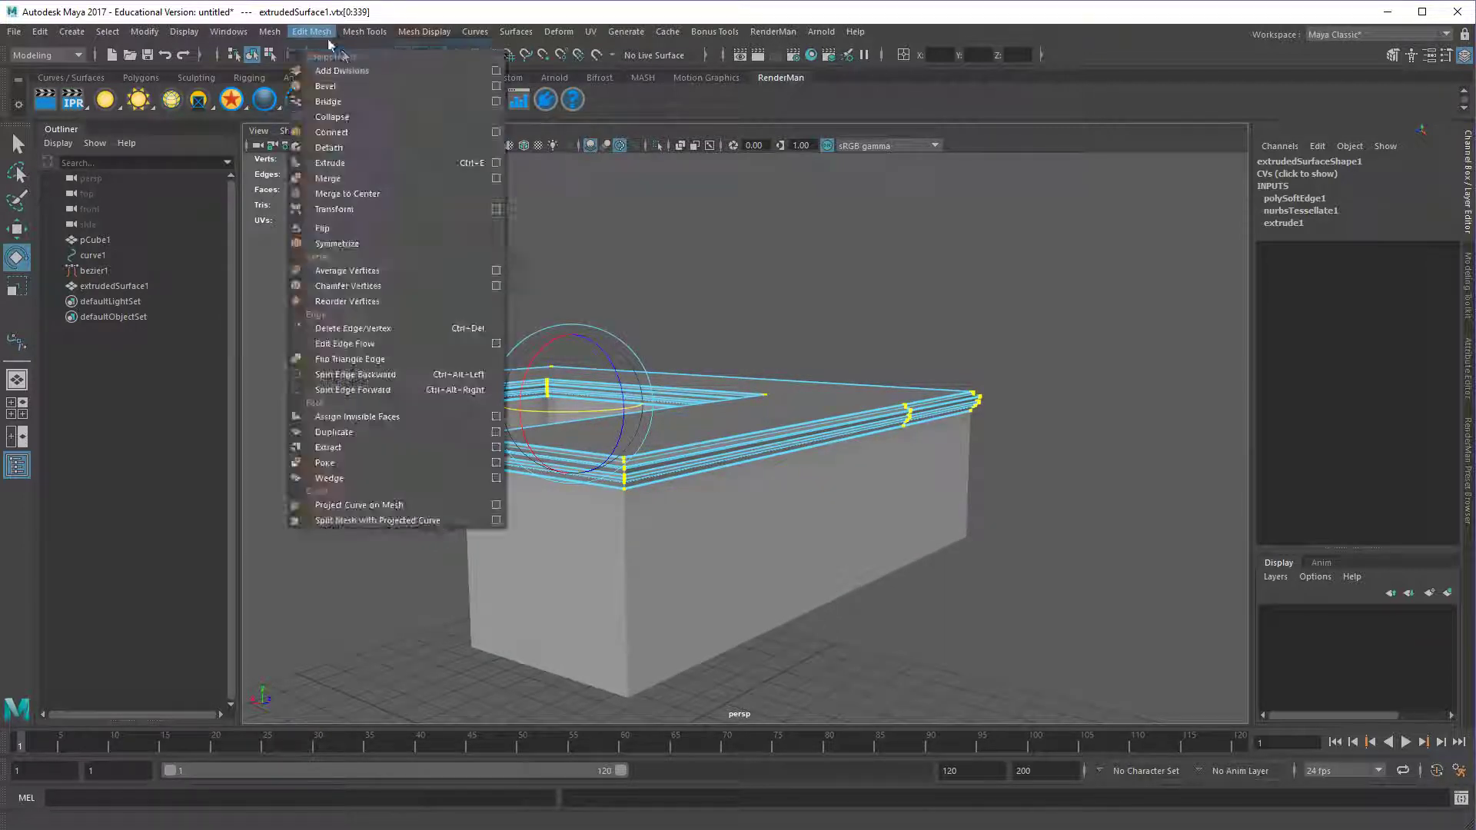
left_click(493, 177)
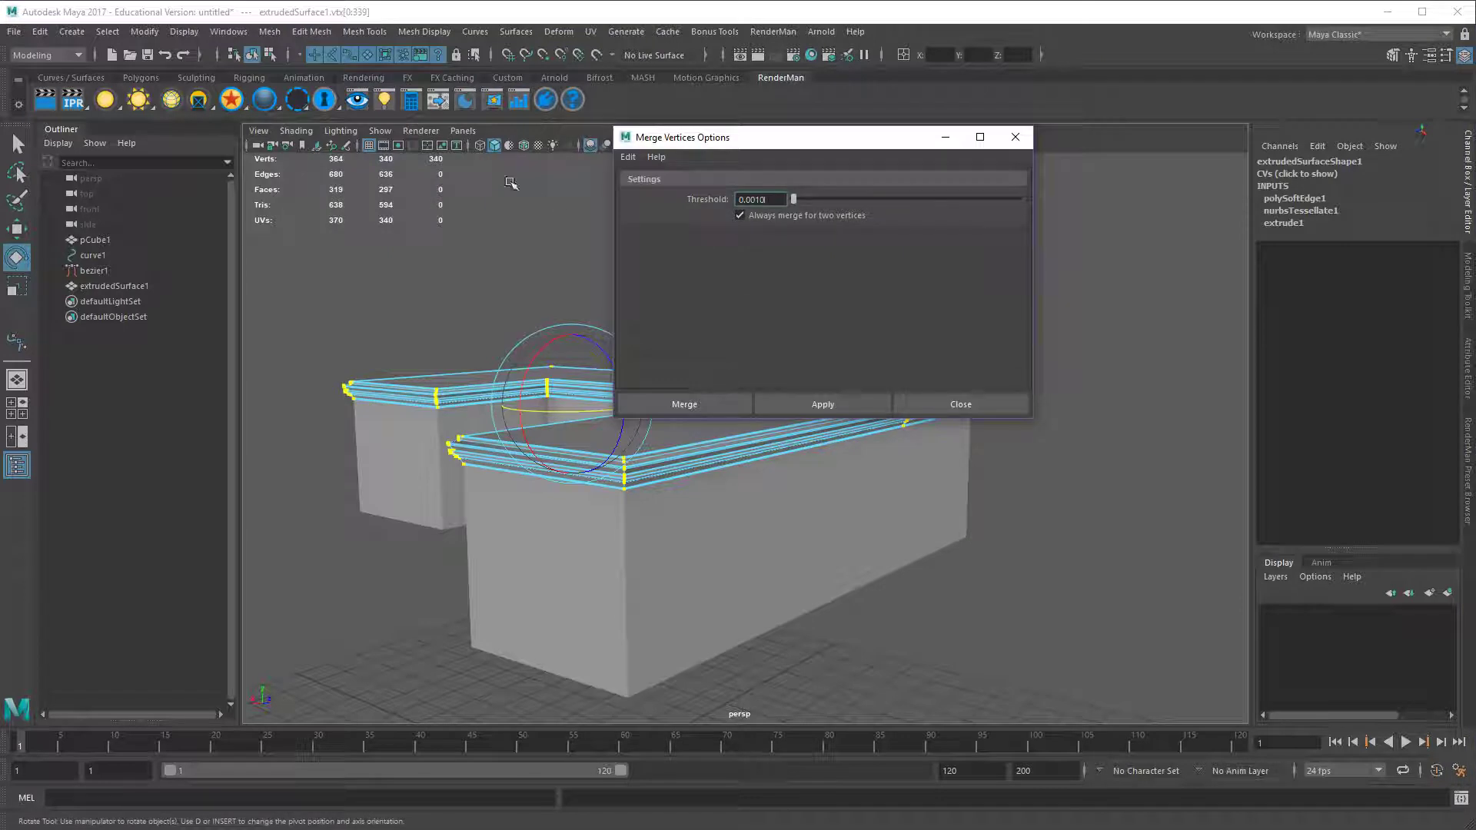
left_click(684, 404)
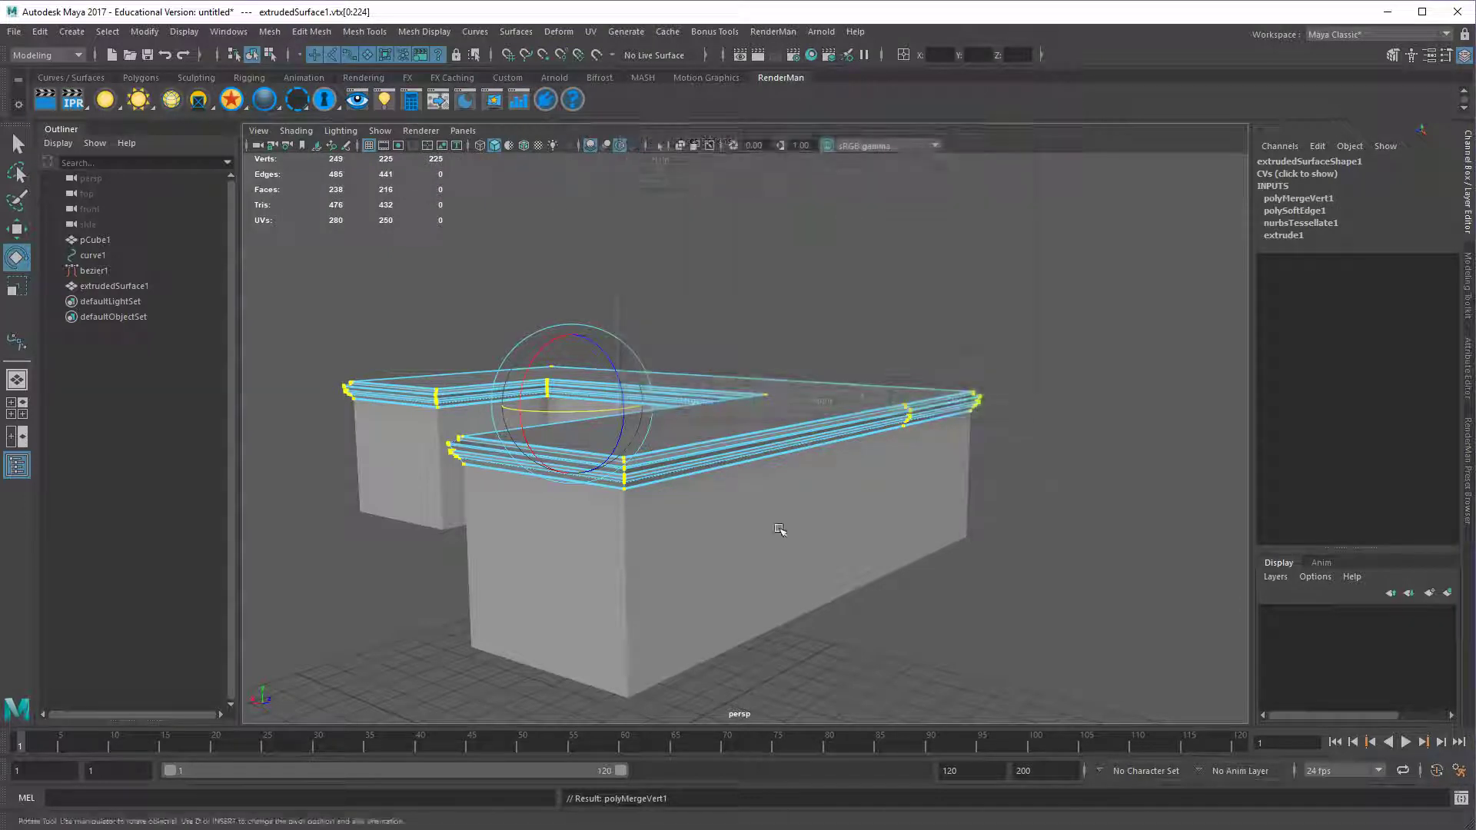
Delete the seam edge loop midway along the long outer side of the trim.
left_click_drag(774, 510, 698, 550, "alt")
right_click_drag(698, 550, 976, 580, "alt")
left_click_drag(975, 580, 707, 549, "alt")
right_click_drag(707, 548, 765, 509, "alt")
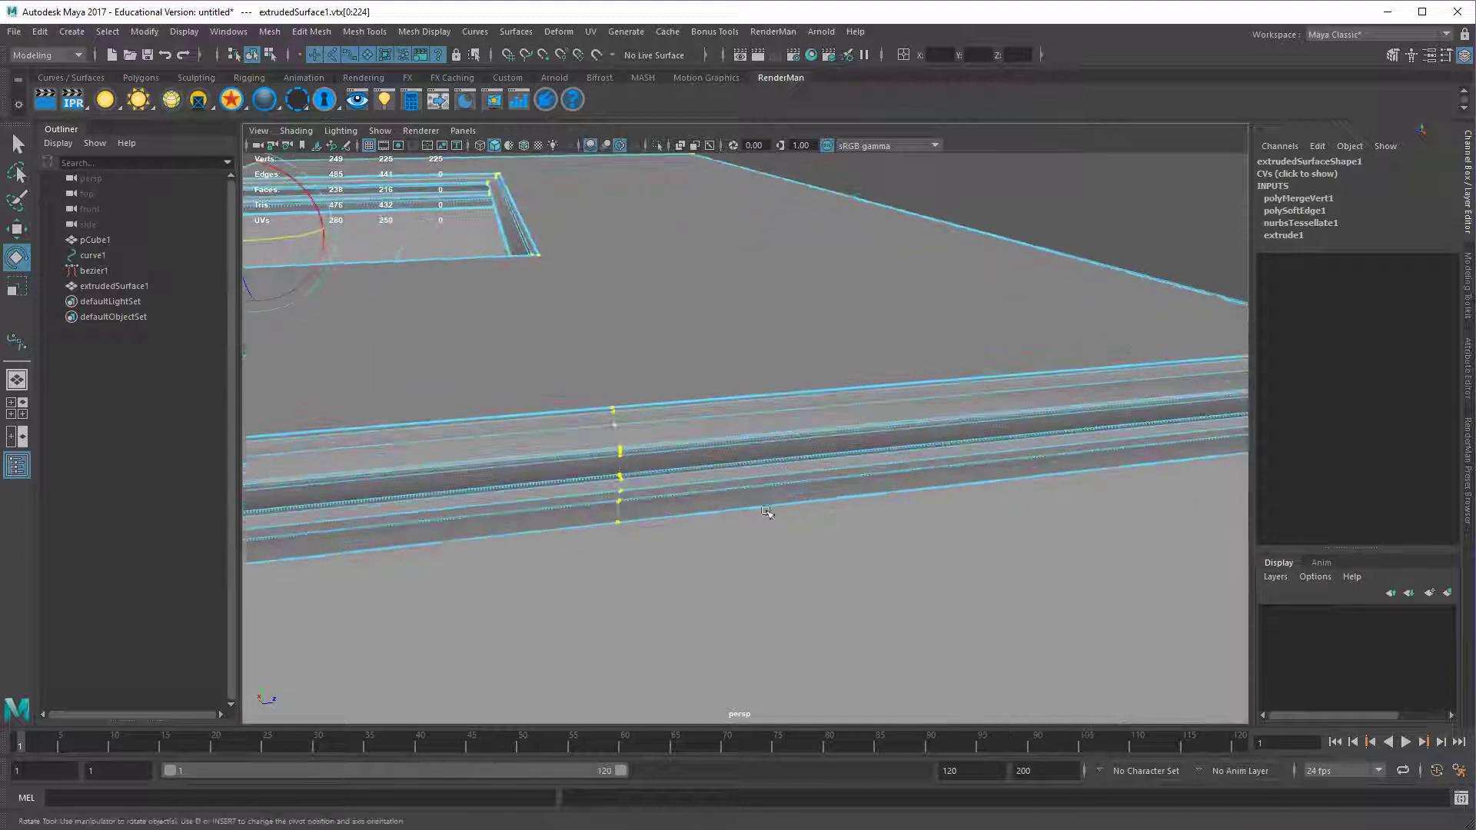
middle_click_drag(571, 458, 674, 463, "alt")
right_click_drag(675, 463, 680, 437)
double_click(717, 444)
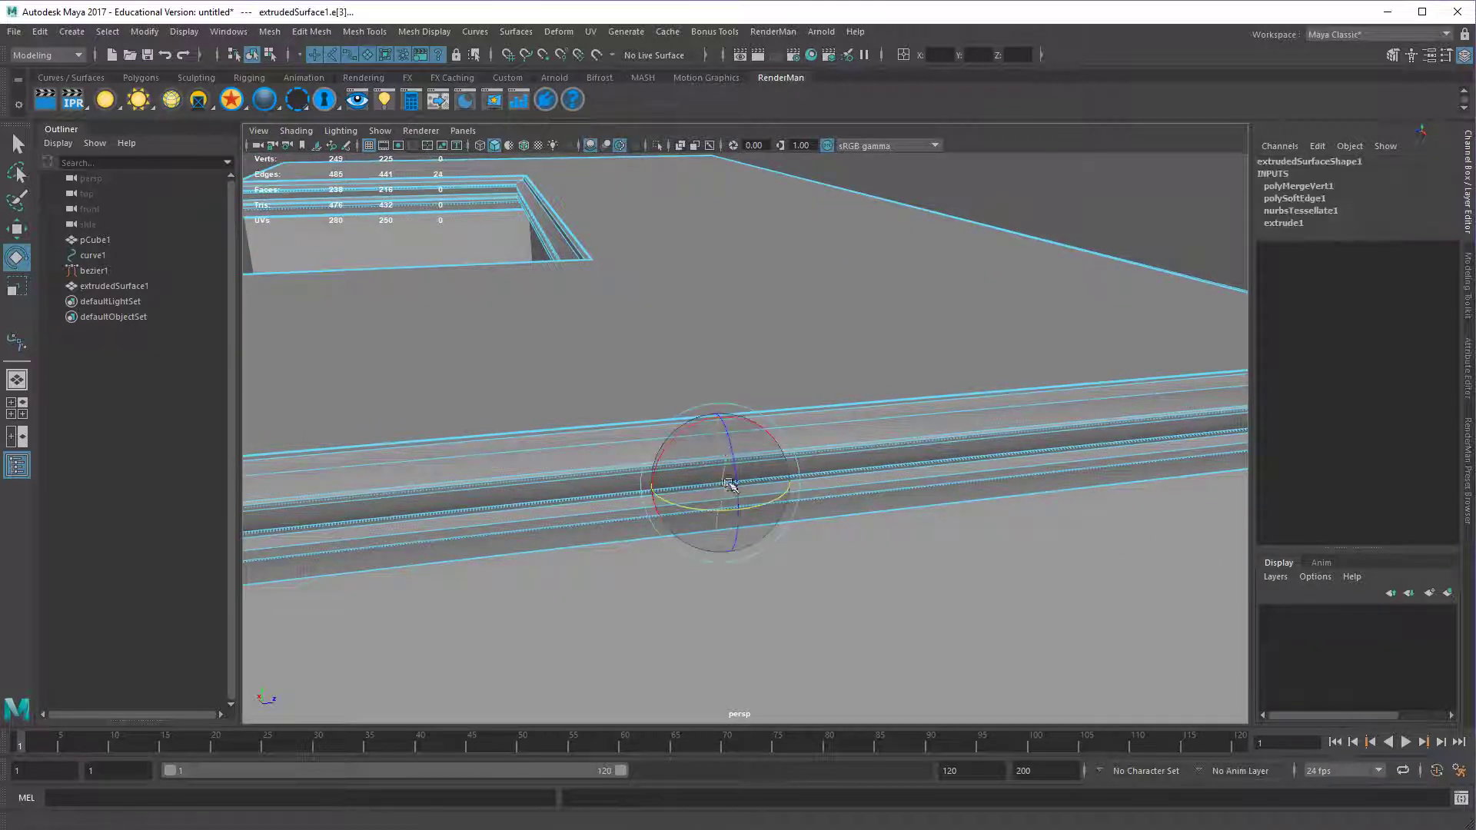
left_click_drag(719, 450, 800, 471, "alt")
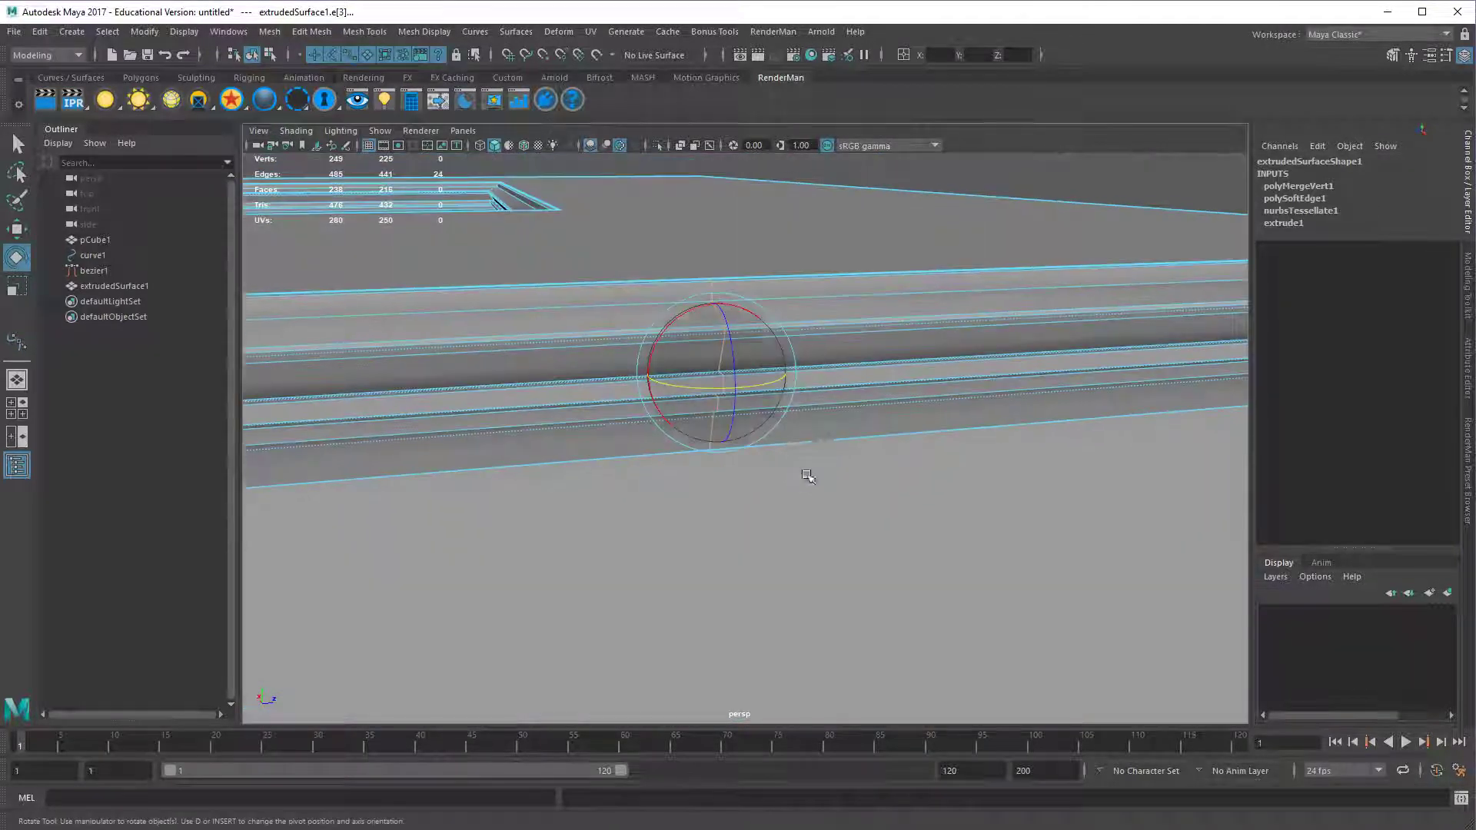
right_click_drag(845, 376, 820, 405, "shift")
left_click_drag(820, 405, 702, 440, "alt")
scroll(688, 410, "down", 5)
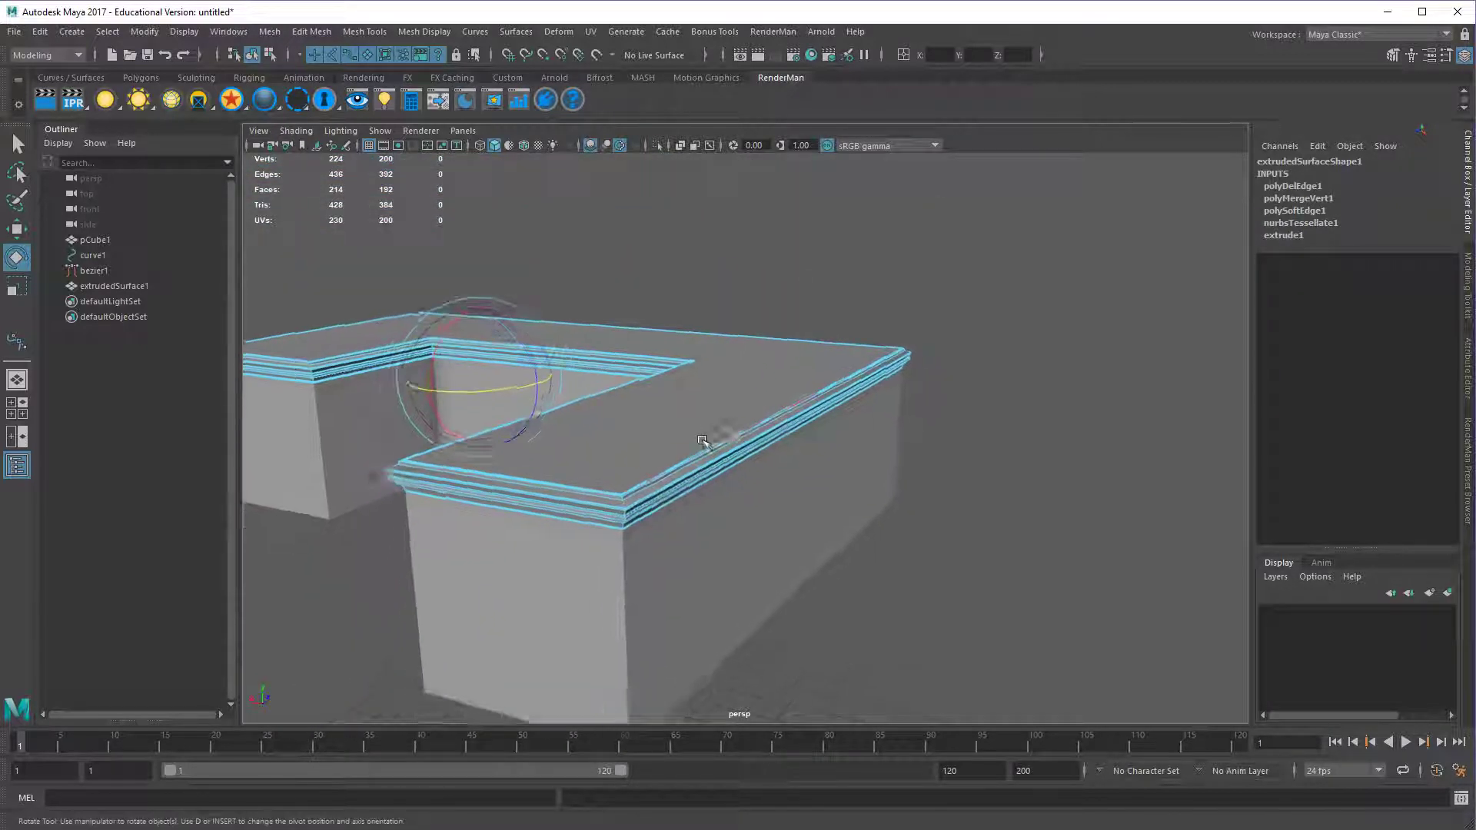
Return to object selection and examine the trim's profile up close at the block's corner.
key("F8")
left_click(971, 428)
left_click_drag(972, 428, 771, 515, "alt")
scroll(1004, 504, "up", 3)
scroll(769, 514, "up", 3)
middle_click_drag(768, 512, 746, 540, "alt")
right_click_drag(623, 507, 661, 509, "alt")
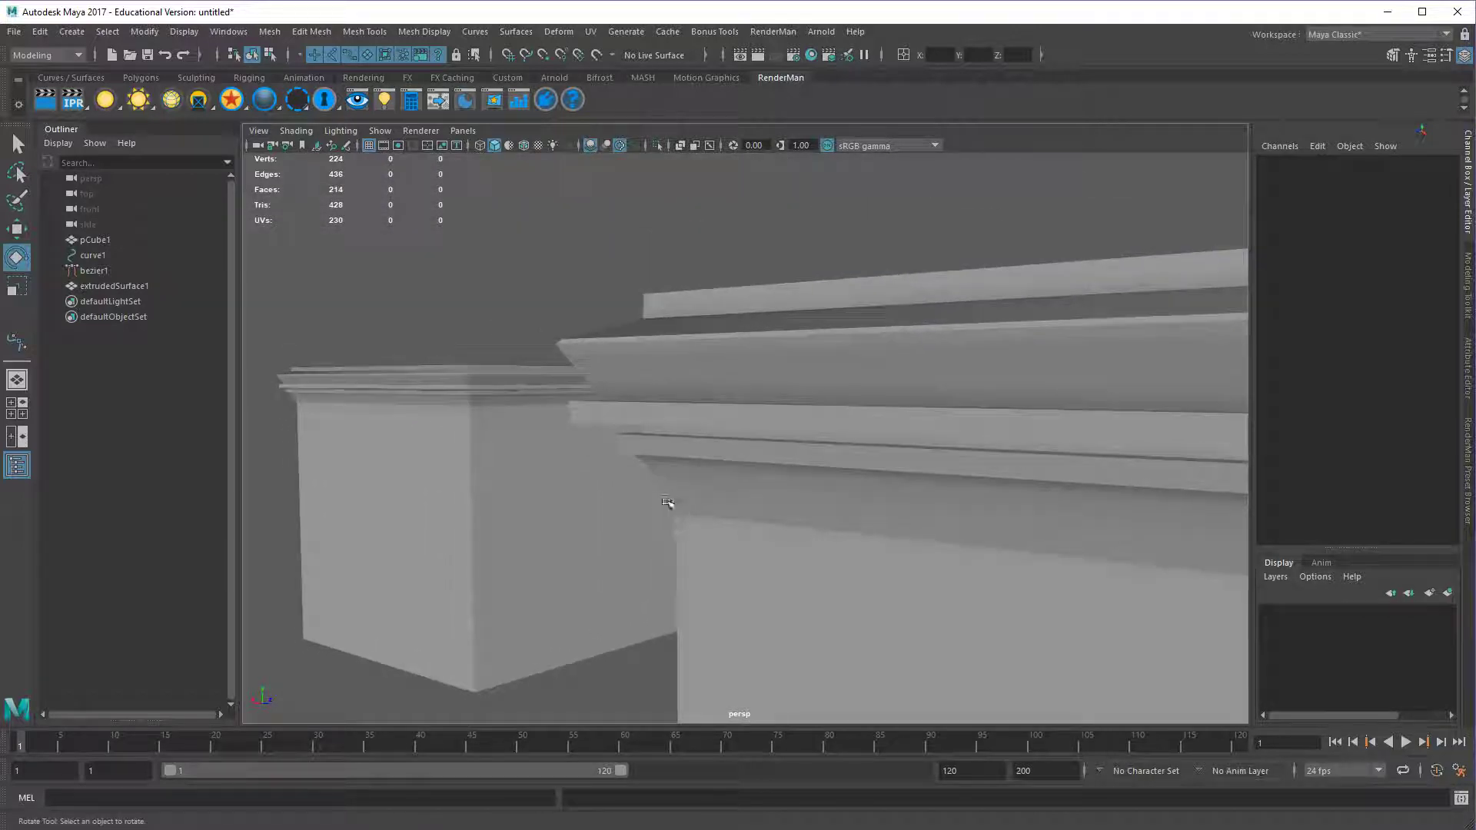
left_click(628, 443)
right_click_drag(654, 467, 621, 456, "alt")
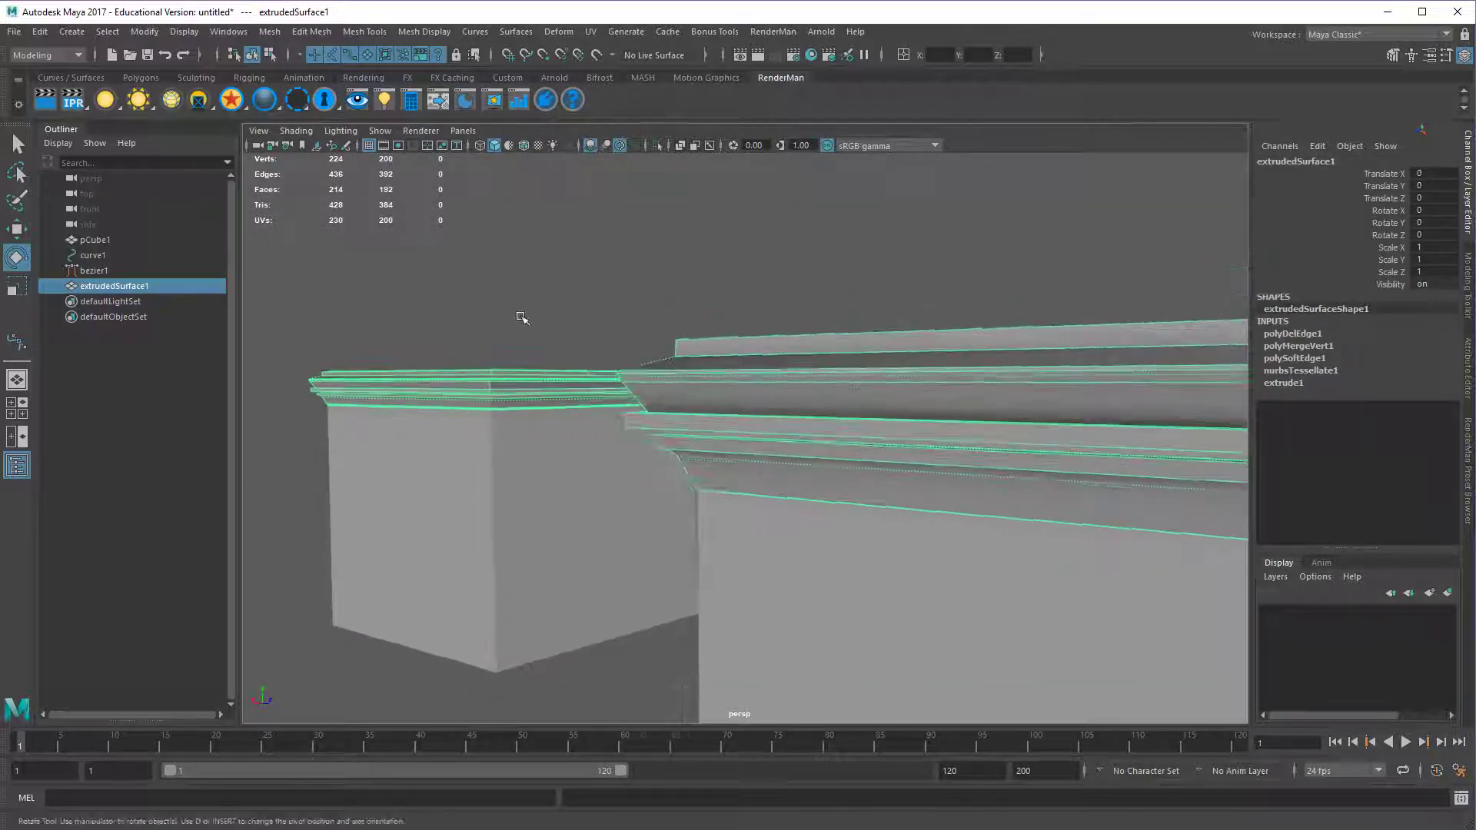
left_click(521, 319)
right_click_drag(560, 415, 634, 431, "alt")
Delete the two redundant lengthwise edge loops just below the trim's upper lip.
left_click(634, 429)
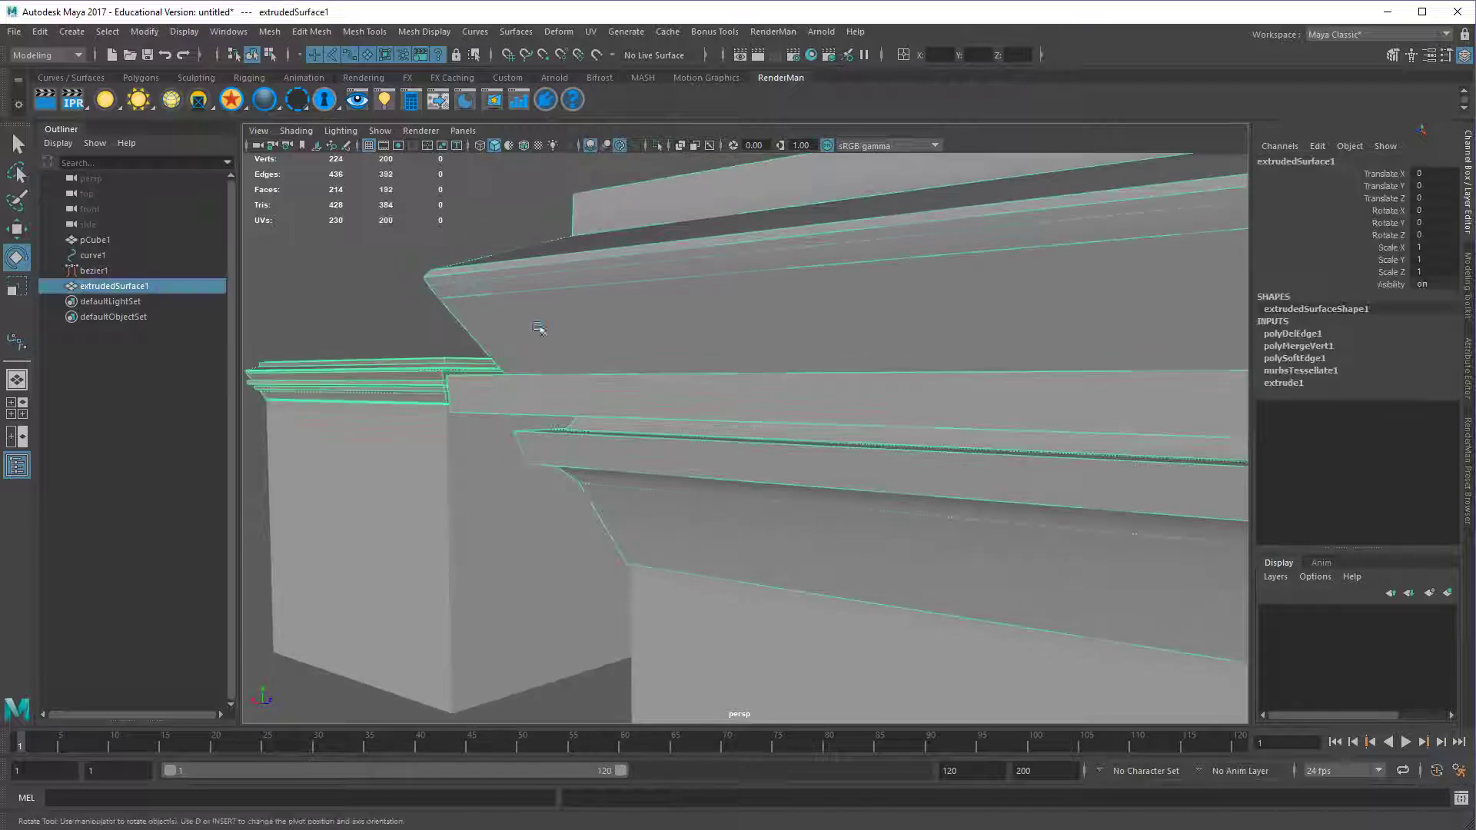
left_click_drag(633, 429, 530, 404, "alt")
right_click_drag(507, 409, 495, 382)
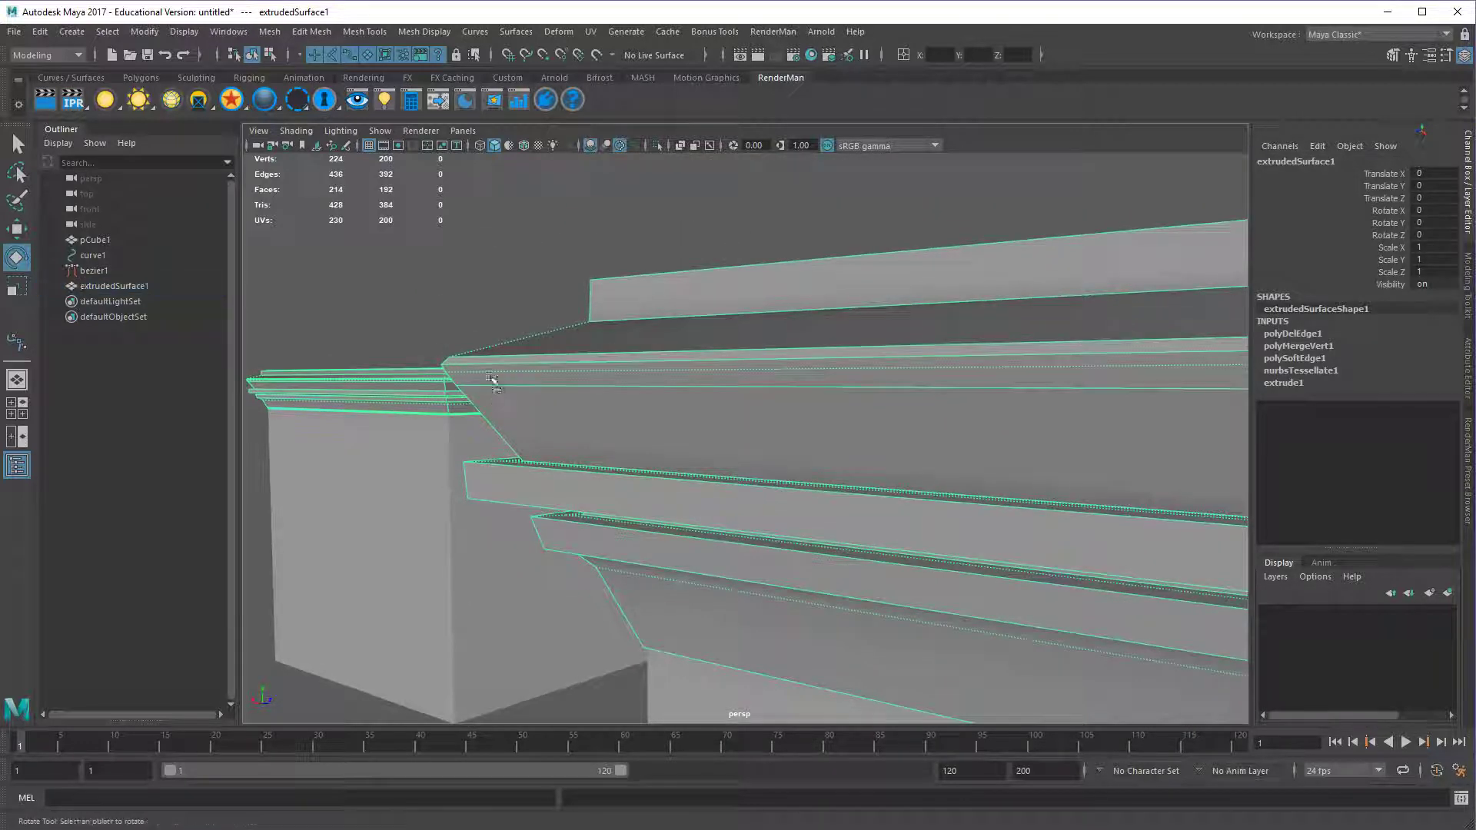
double_click(495, 388)
double_click(488, 372, "shift")
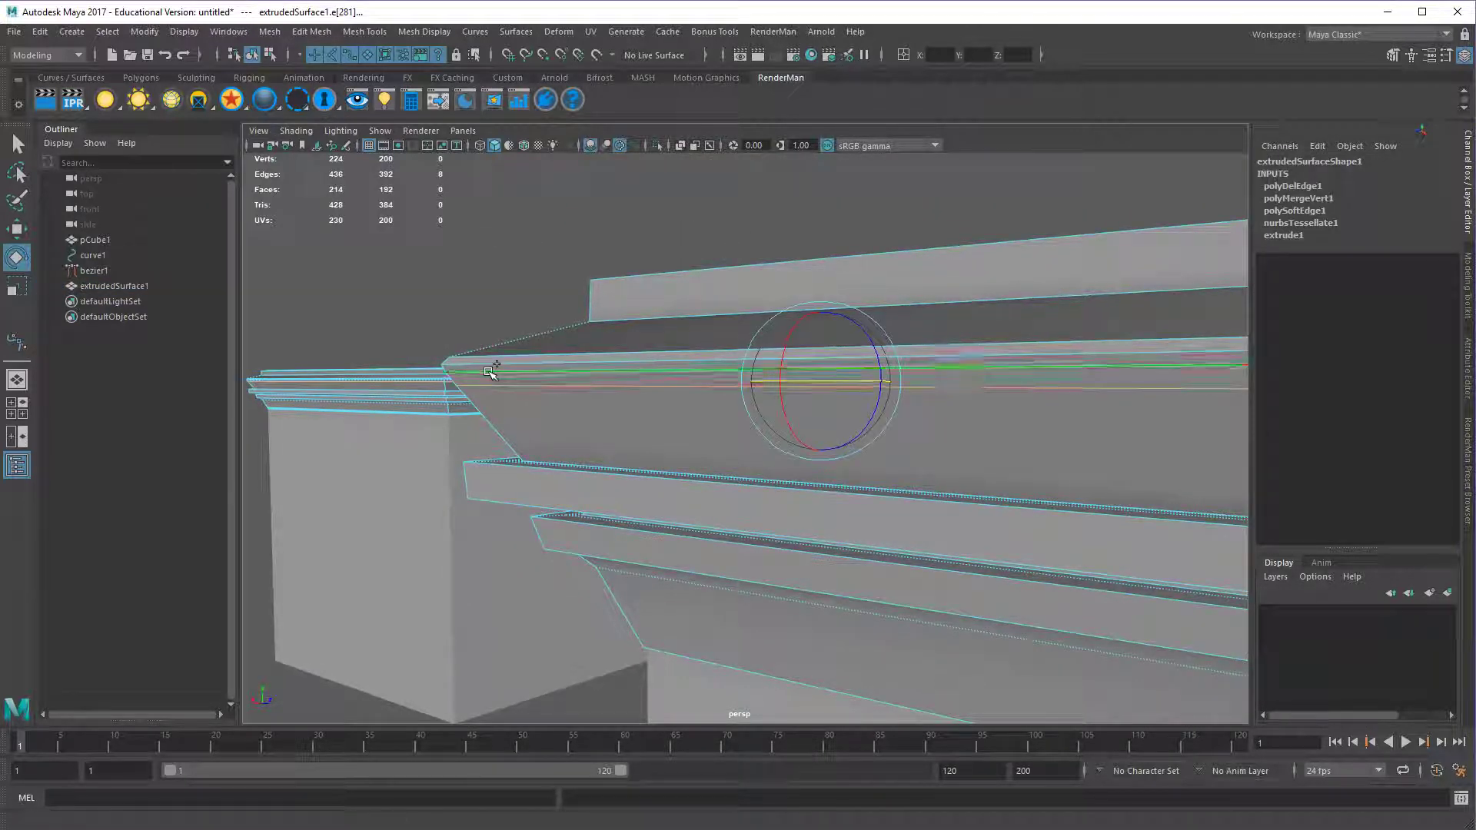
right_click(529, 393, "shift")
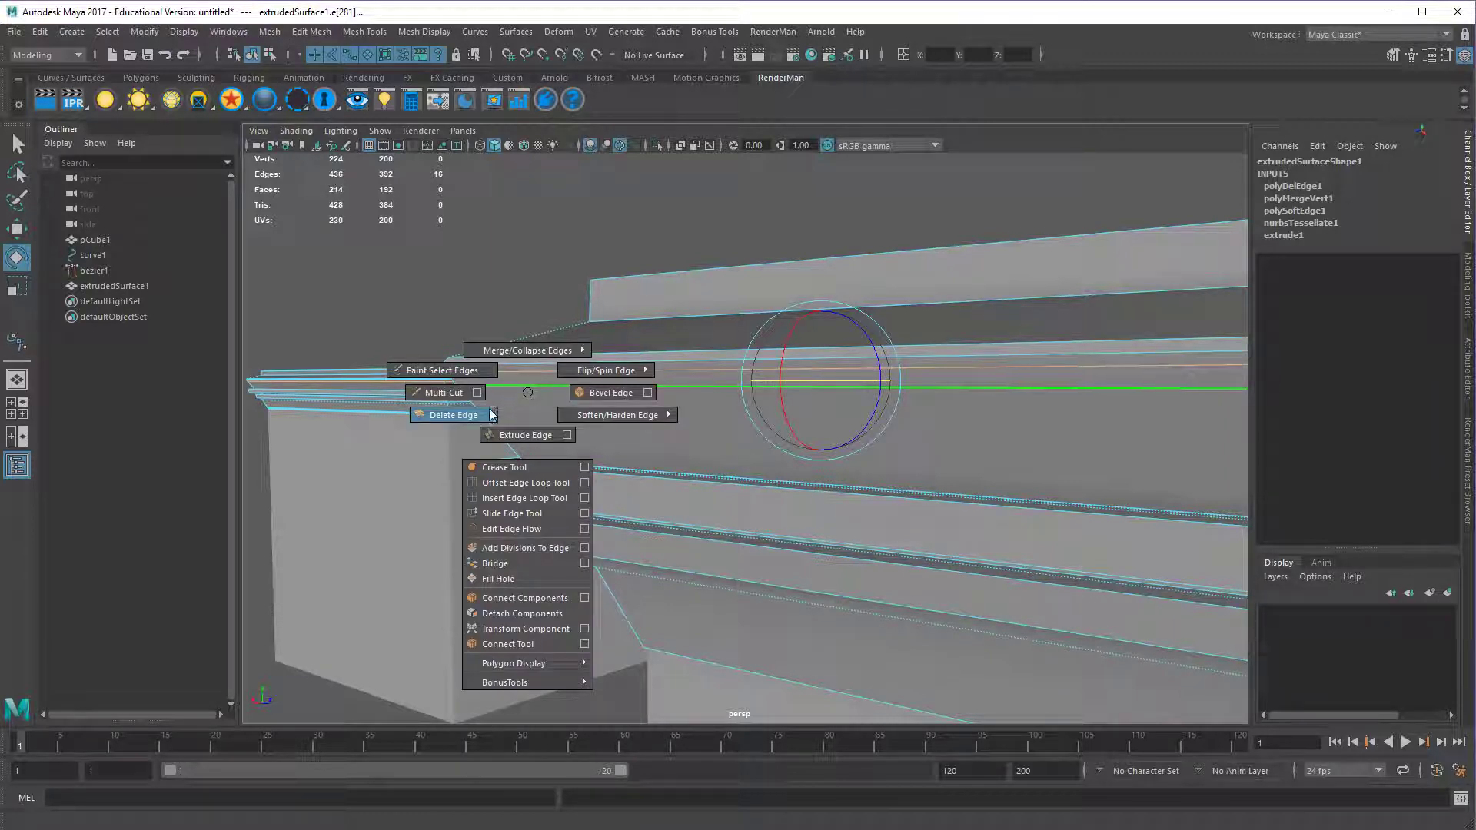
right_click_drag(492, 415, 489, 420, "shift")
Delete the redundant lengthwise edge loops on the trim's lower cove and underside ledges.
middle_click_drag(599, 445, 491, 399, "alt")
left_click(496, 396)
double_click(339, 260, "shift")
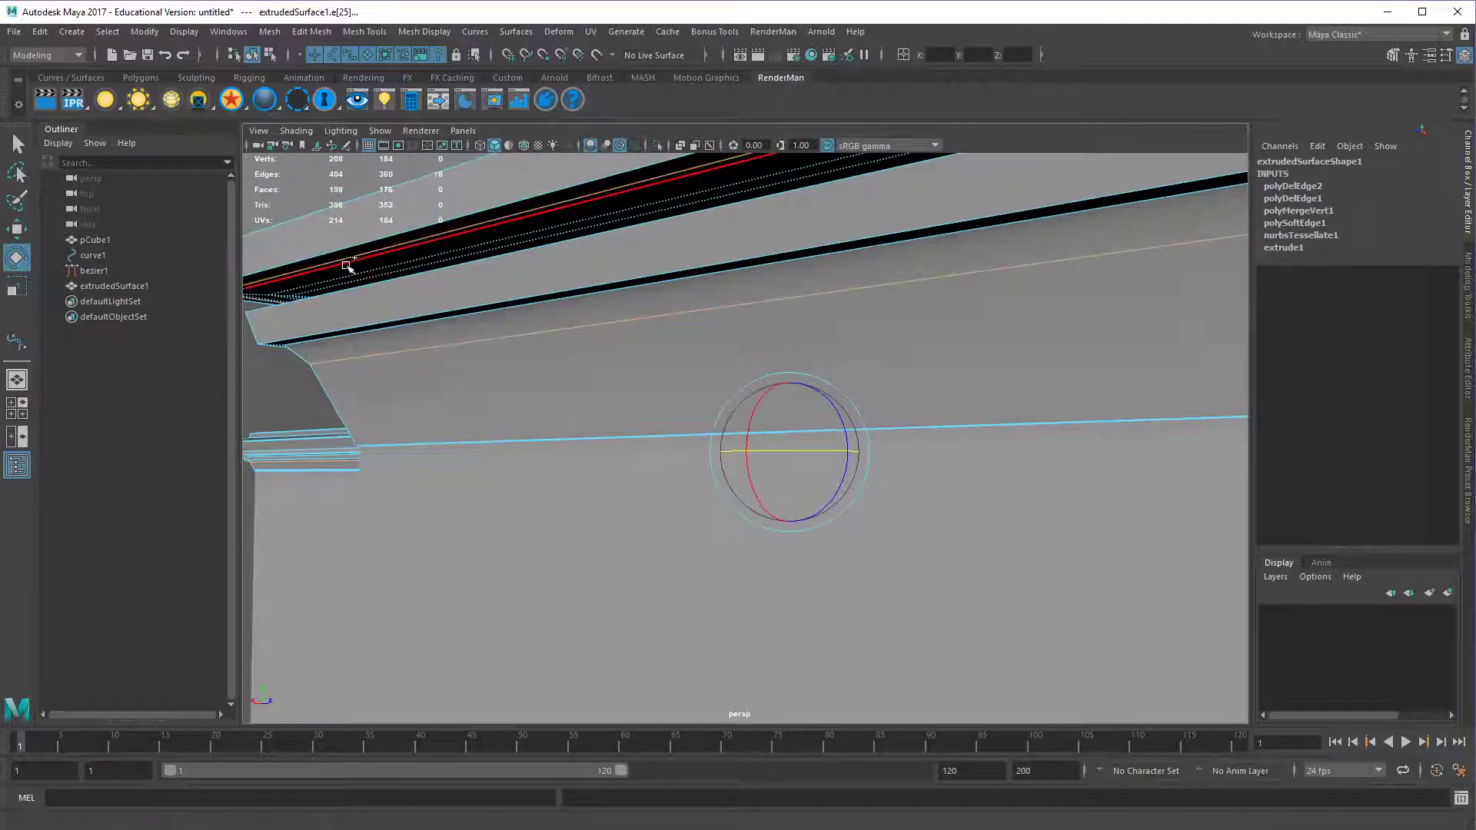
double_click(344, 264, "shift")
double_click(363, 273, "shift")
double_click(381, 277, "shift")
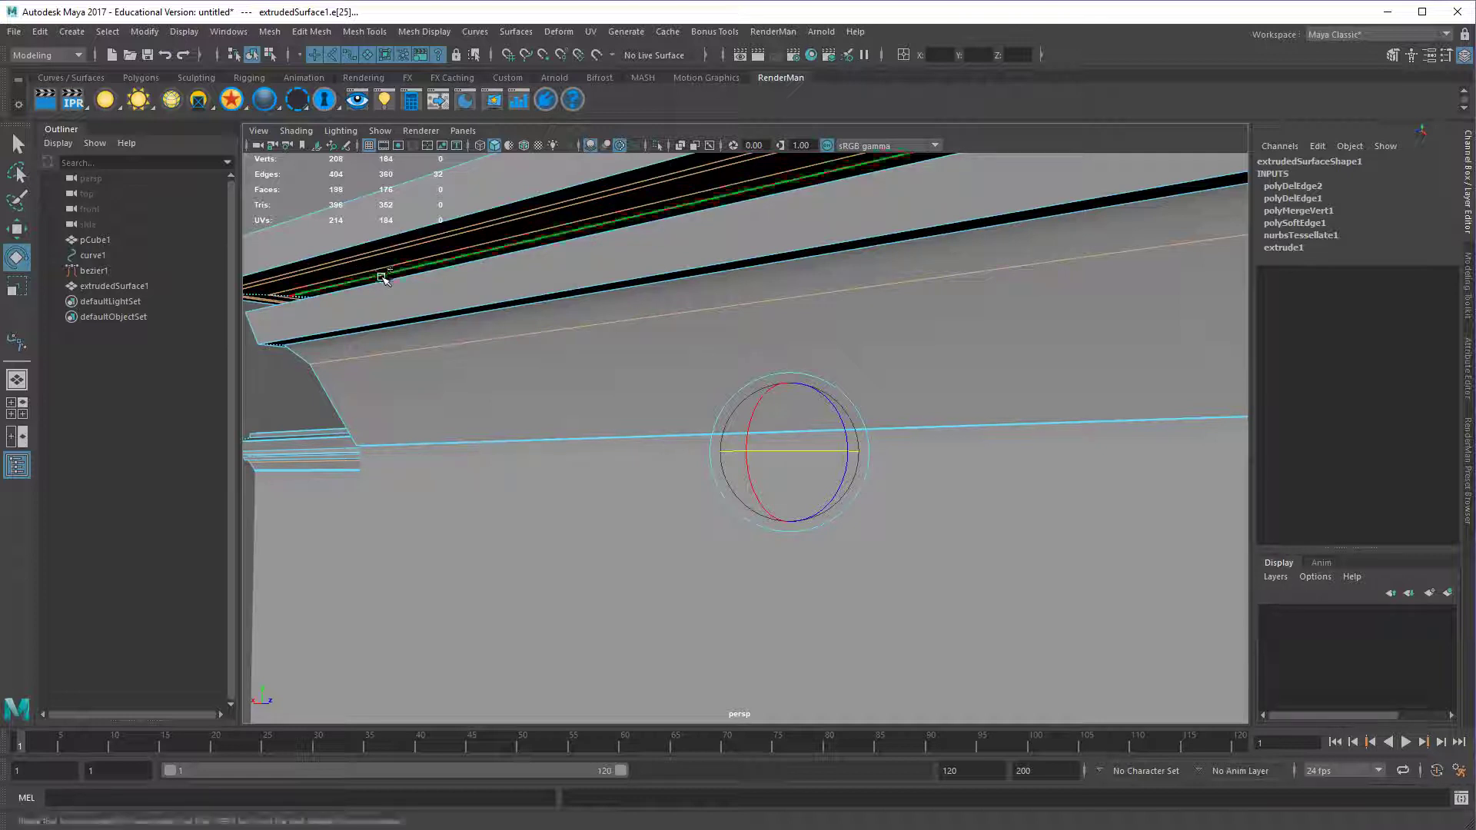
right_click_drag(381, 277, 451, 356, "alt")
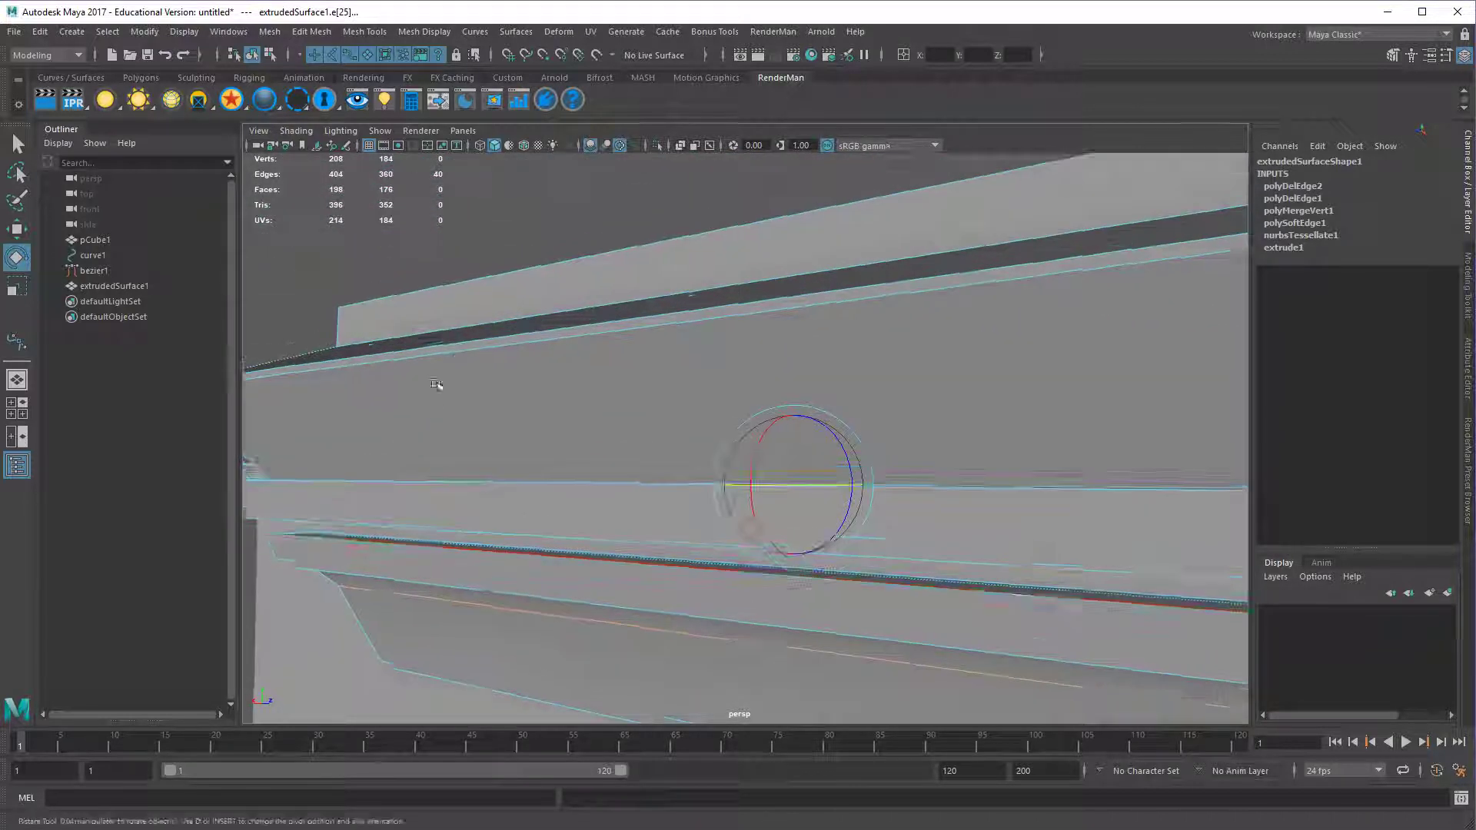
double_click(708, 561, "shift")
right_click_drag(723, 580, 702, 598, "shift")
left_click_drag(702, 598, 624, 559, "alt")
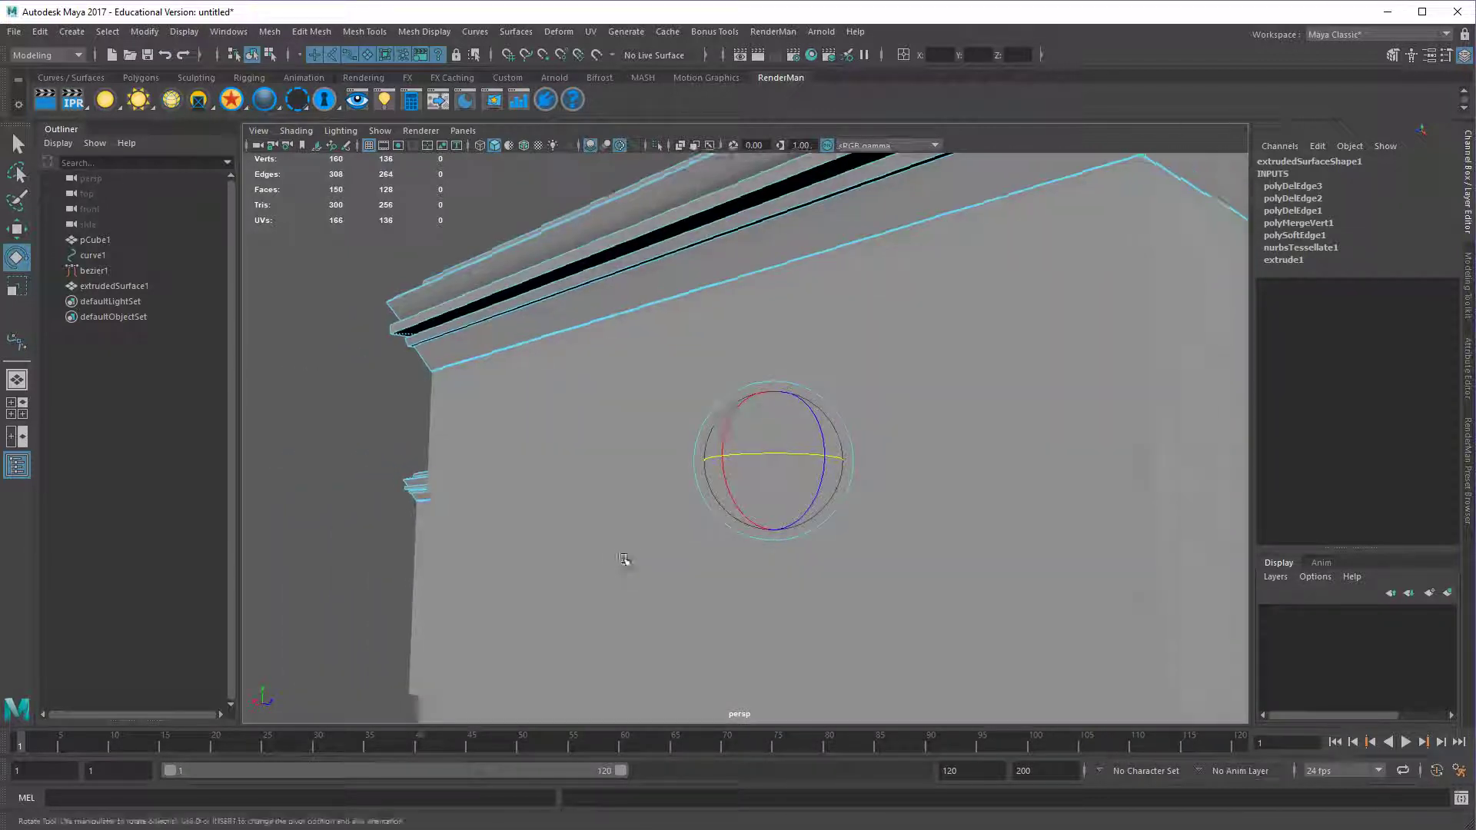
Return to object selection, deselect the trim and examine its shading around the block from several angles.
key("F8")
key("F8")
left_click(405, 273)
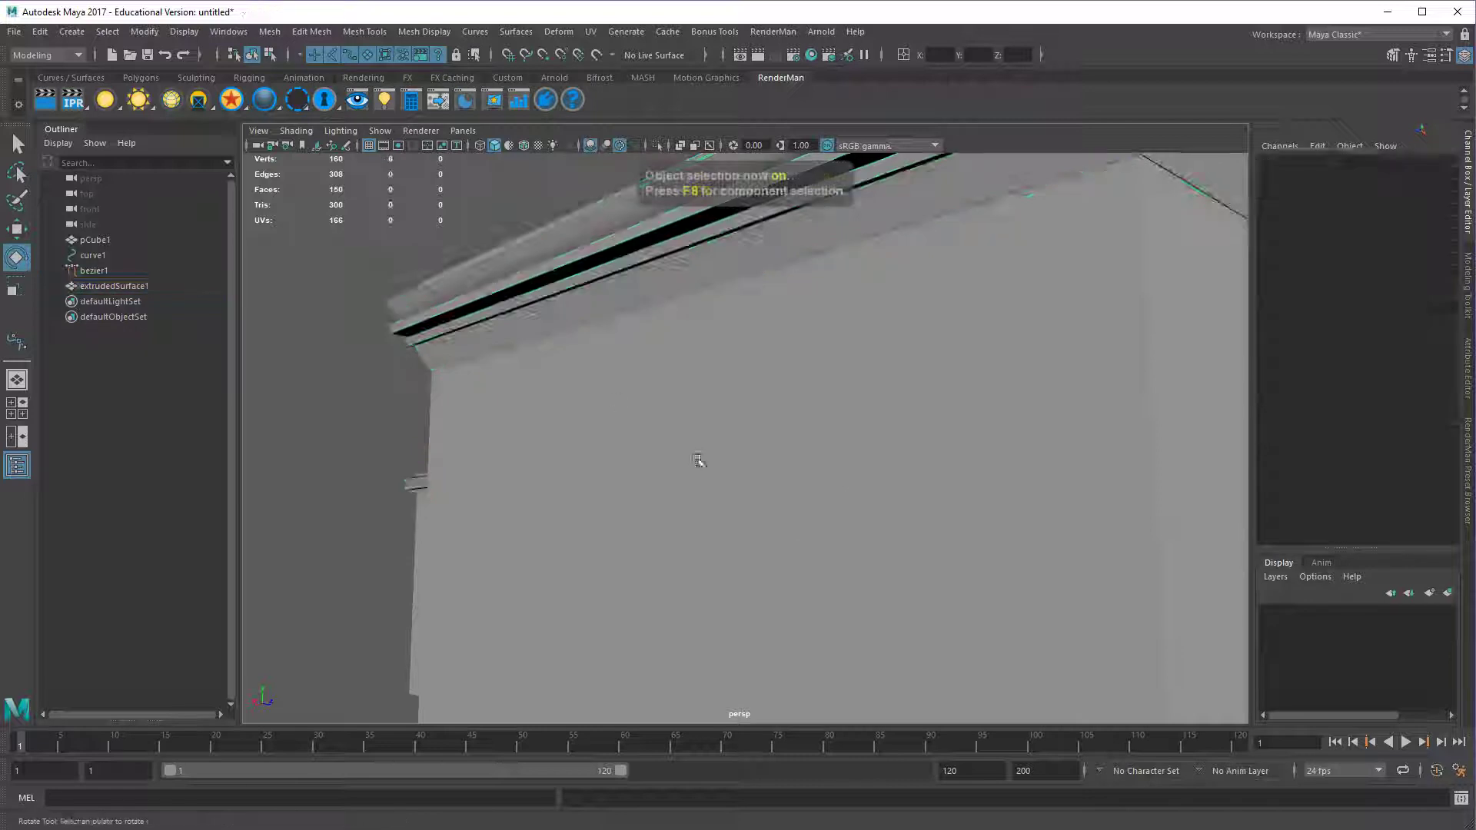
right_click_drag(695, 459, 646, 527, "alt")
left_click_drag(645, 528, 814, 579, "alt")
middle_click_drag(814, 580, 725, 570, "alt")
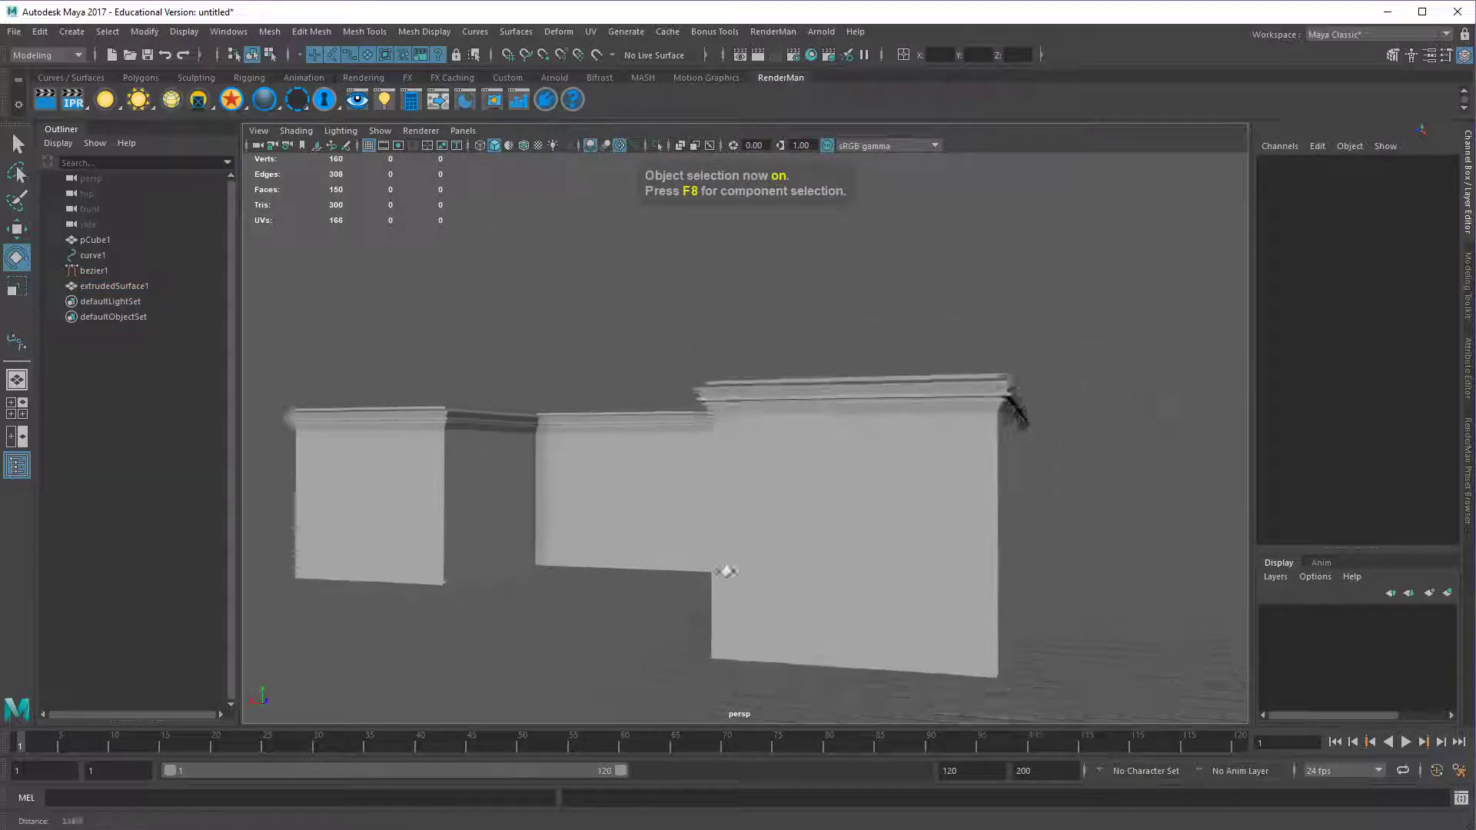
left_click_drag(725, 570, 768, 600, "alt")
middle_click_drag(867, 619, 832, 590, "alt")
left_click_drag(832, 591, 864, 598, "alt")
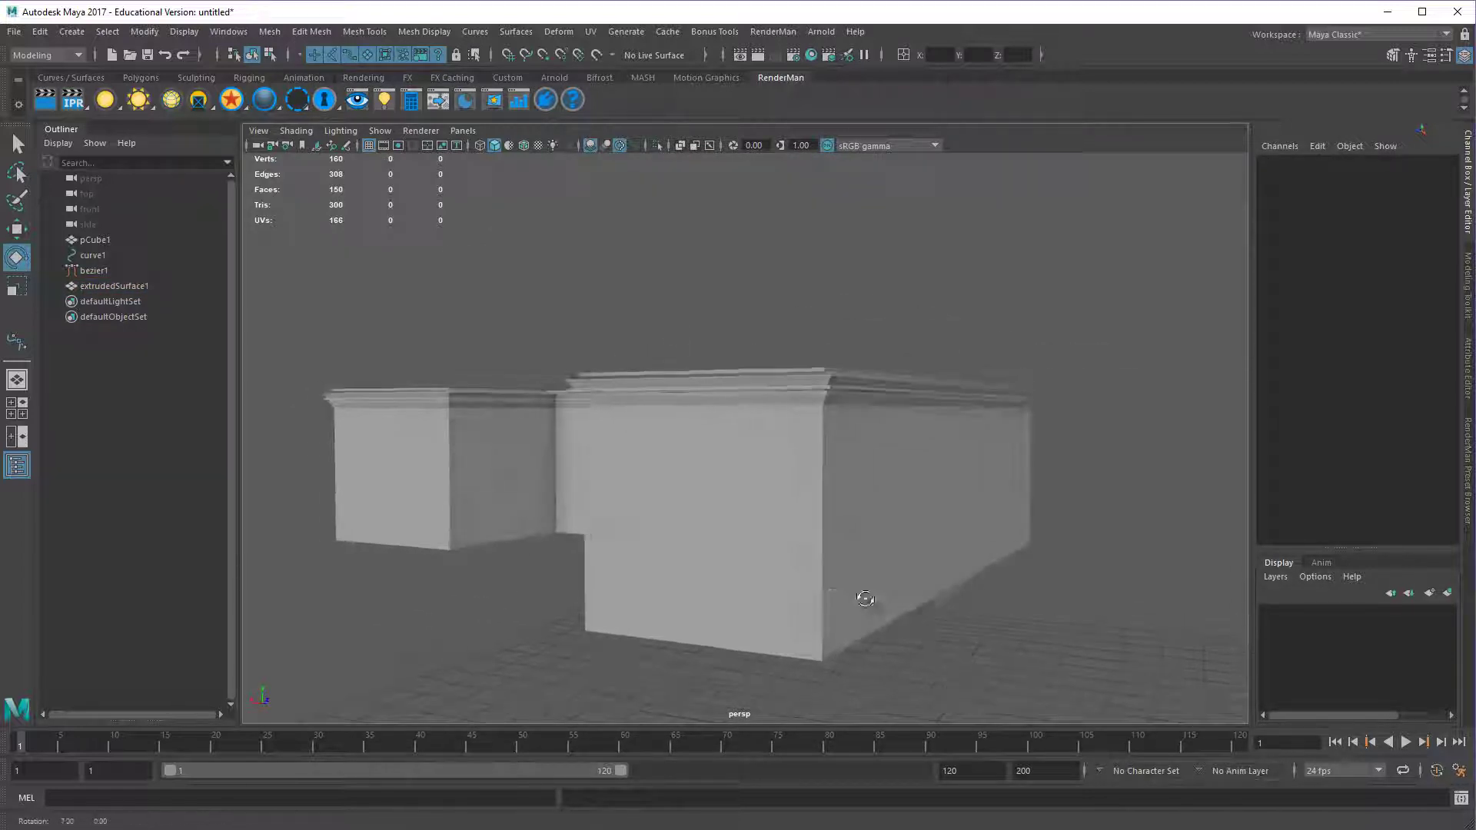
left_click_drag(803, 433, 698, 422, "alt")
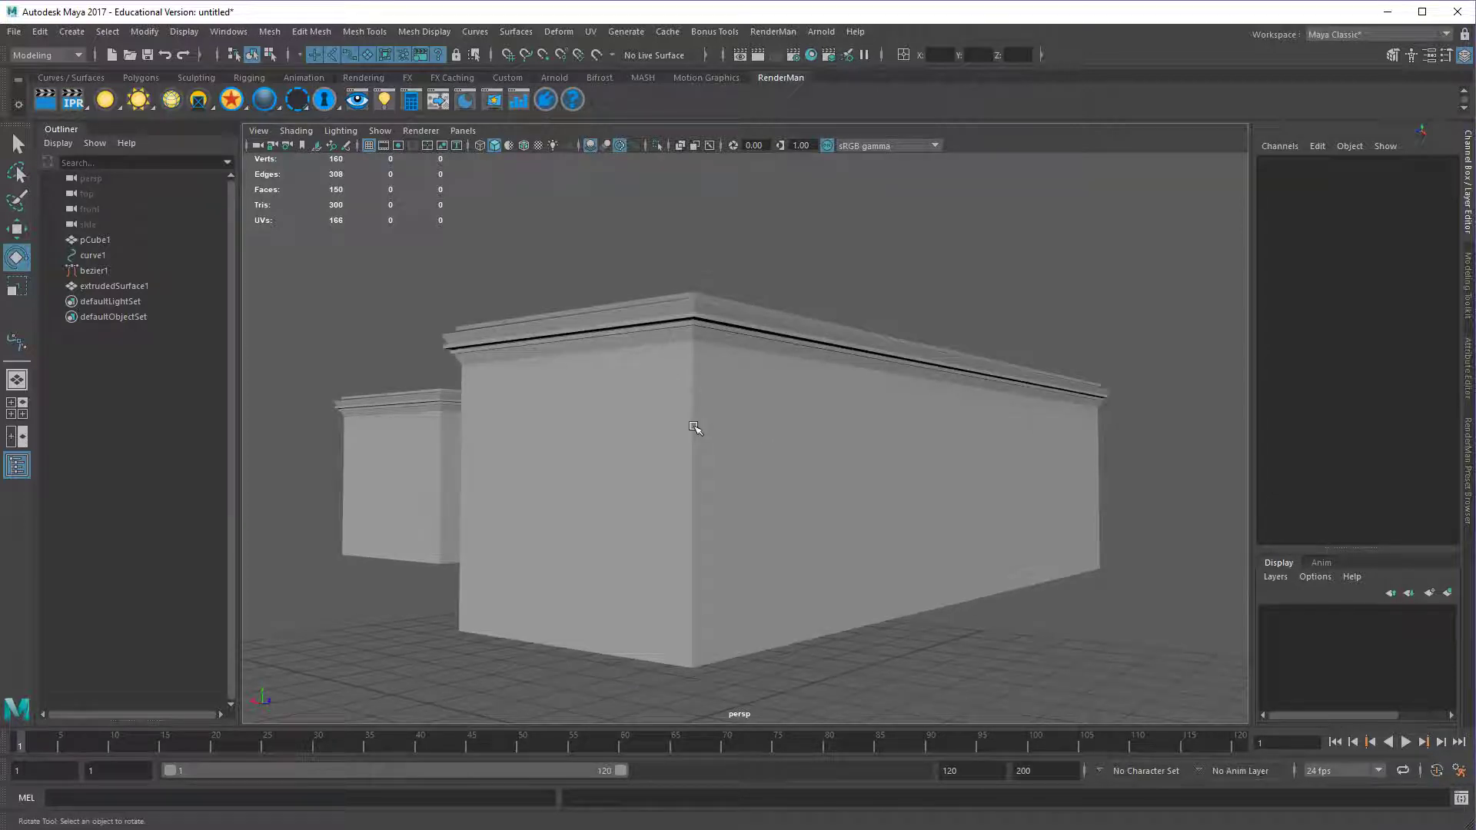
scroll(768, 400, "up", 5)
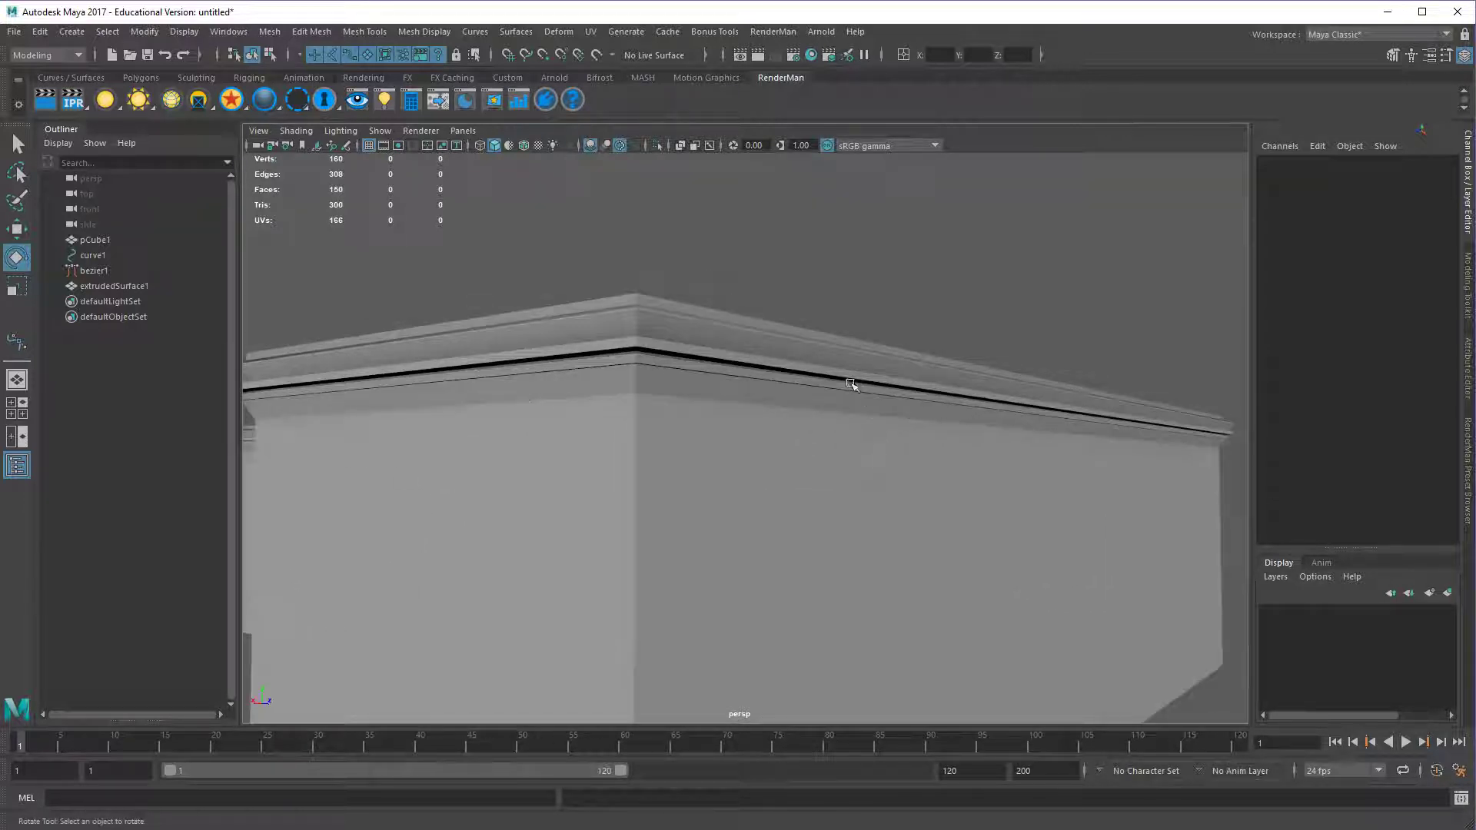
Select the trim and delete its faces along the block's long outer side.
left_click(829, 422)
scroll(829, 442, "up", 2)
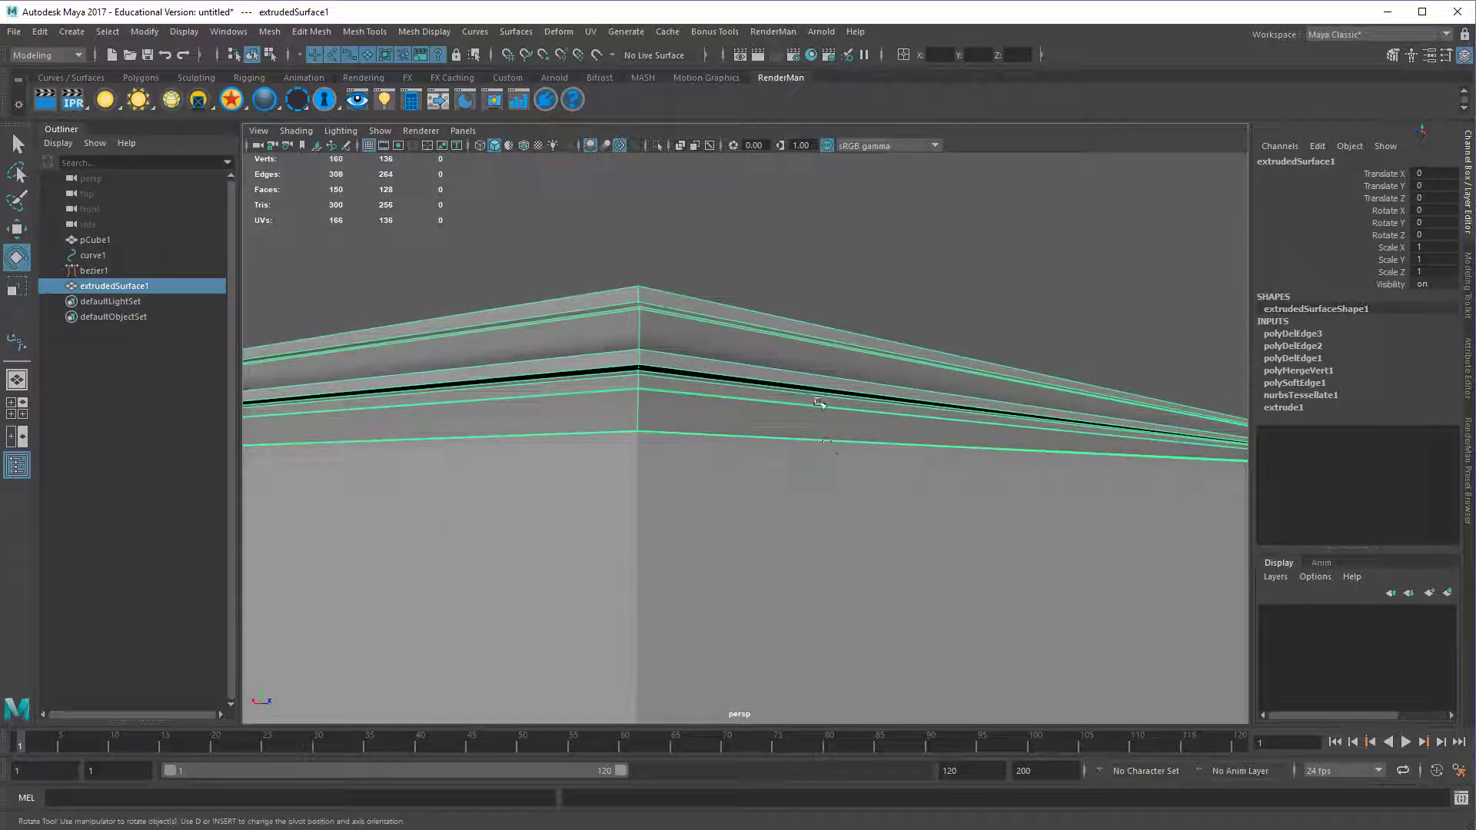
scroll(816, 415, "up", 4)
middle_click_drag(814, 419, 836, 436, "alt")
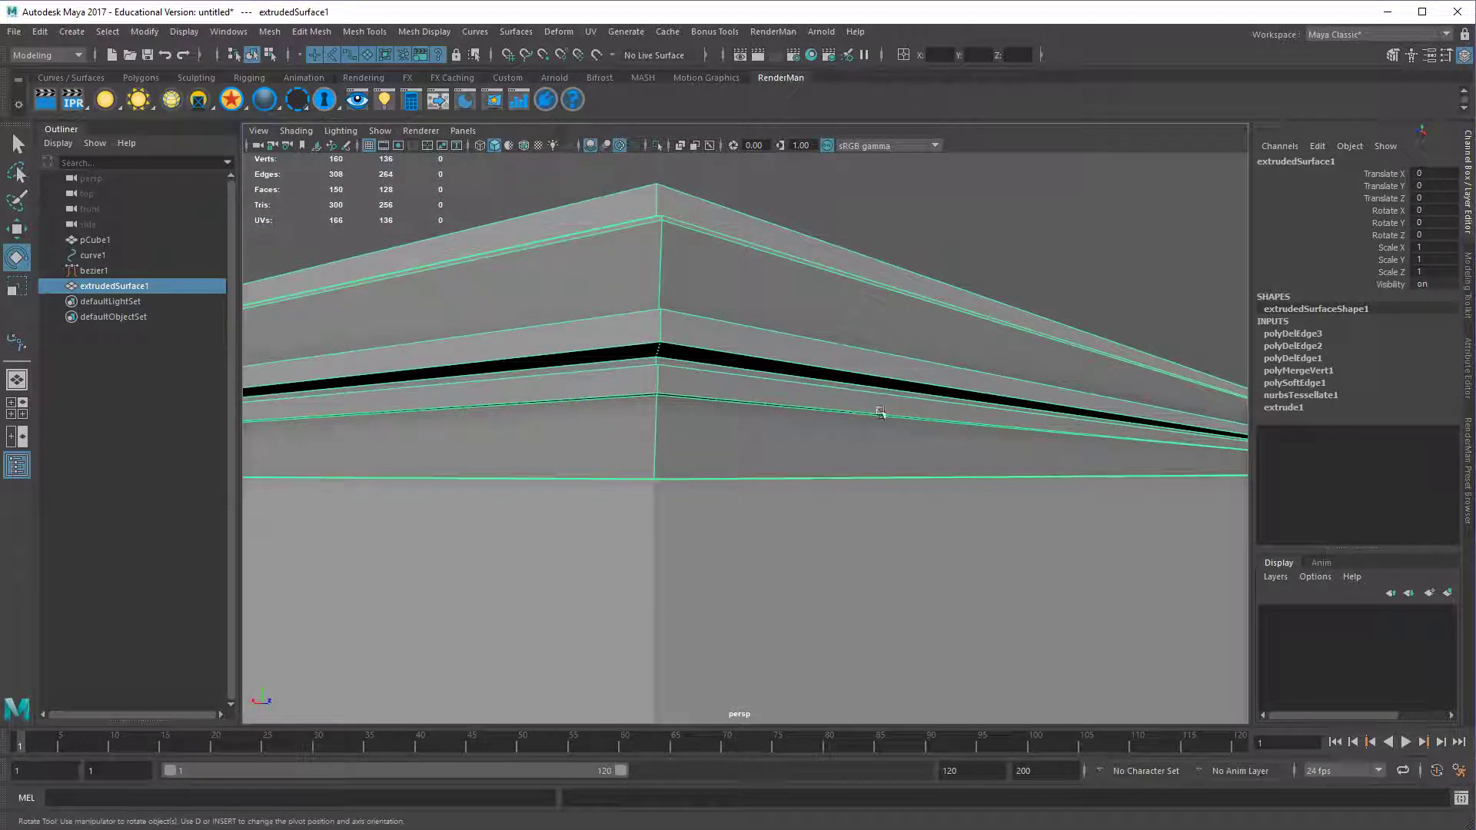
left_click_drag(936, 372, 814, 493, "alt")
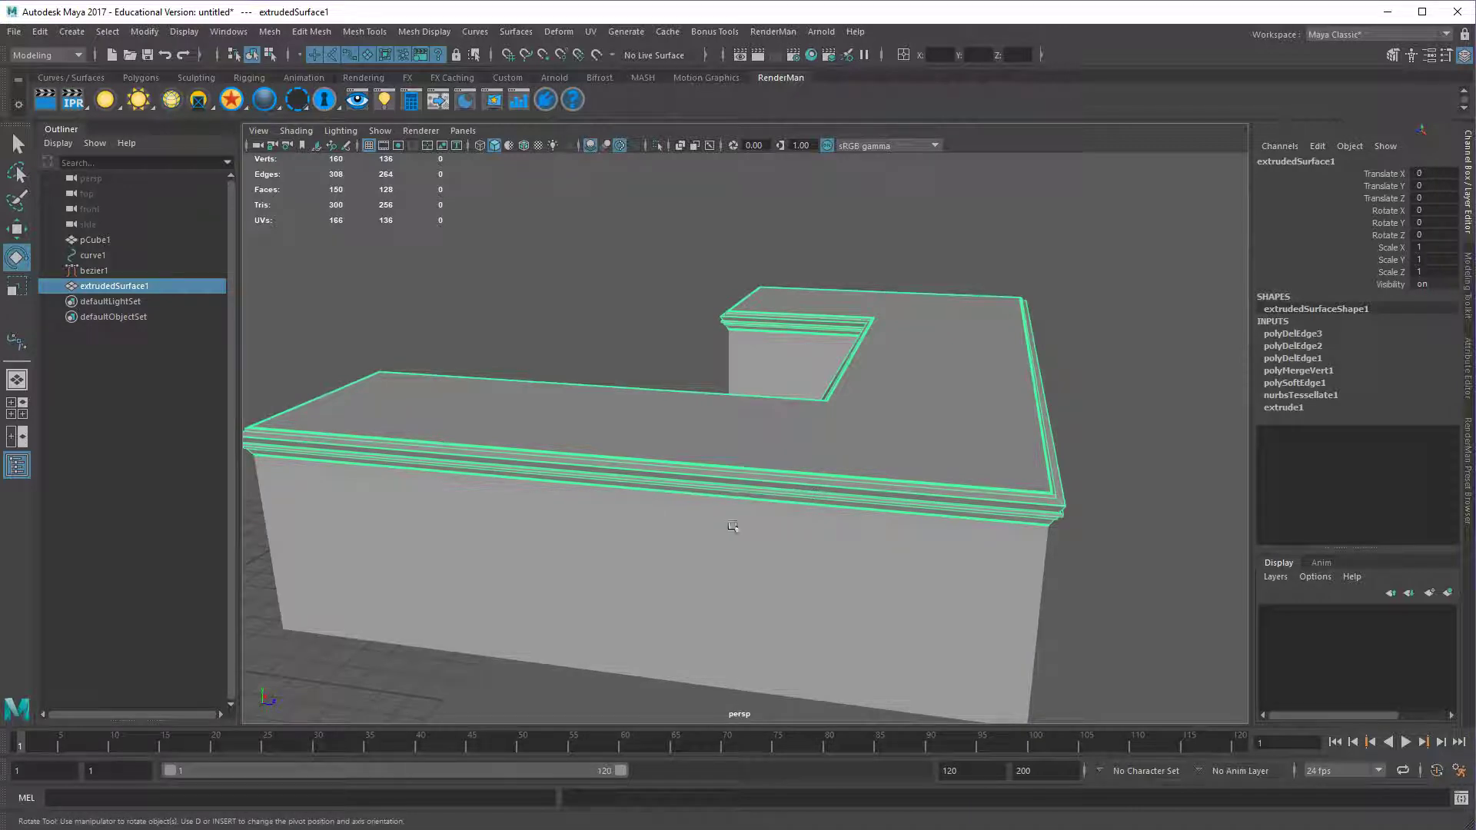
left_click_drag(733, 526, 817, 528, "alt")
right_click_drag(832, 483, 832, 527)
left_click_drag(771, 465, 878, 532)
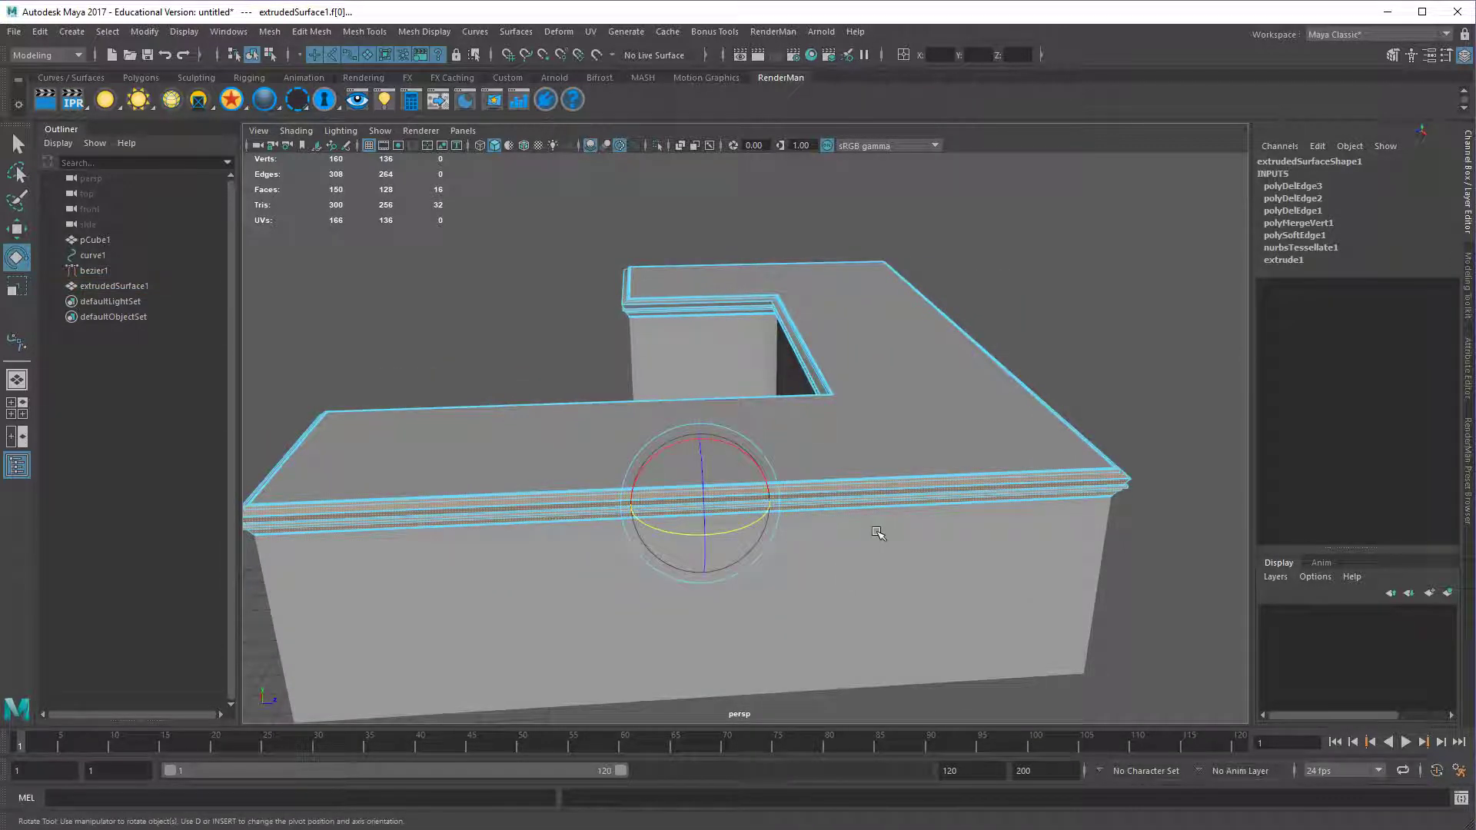
key("Delete")
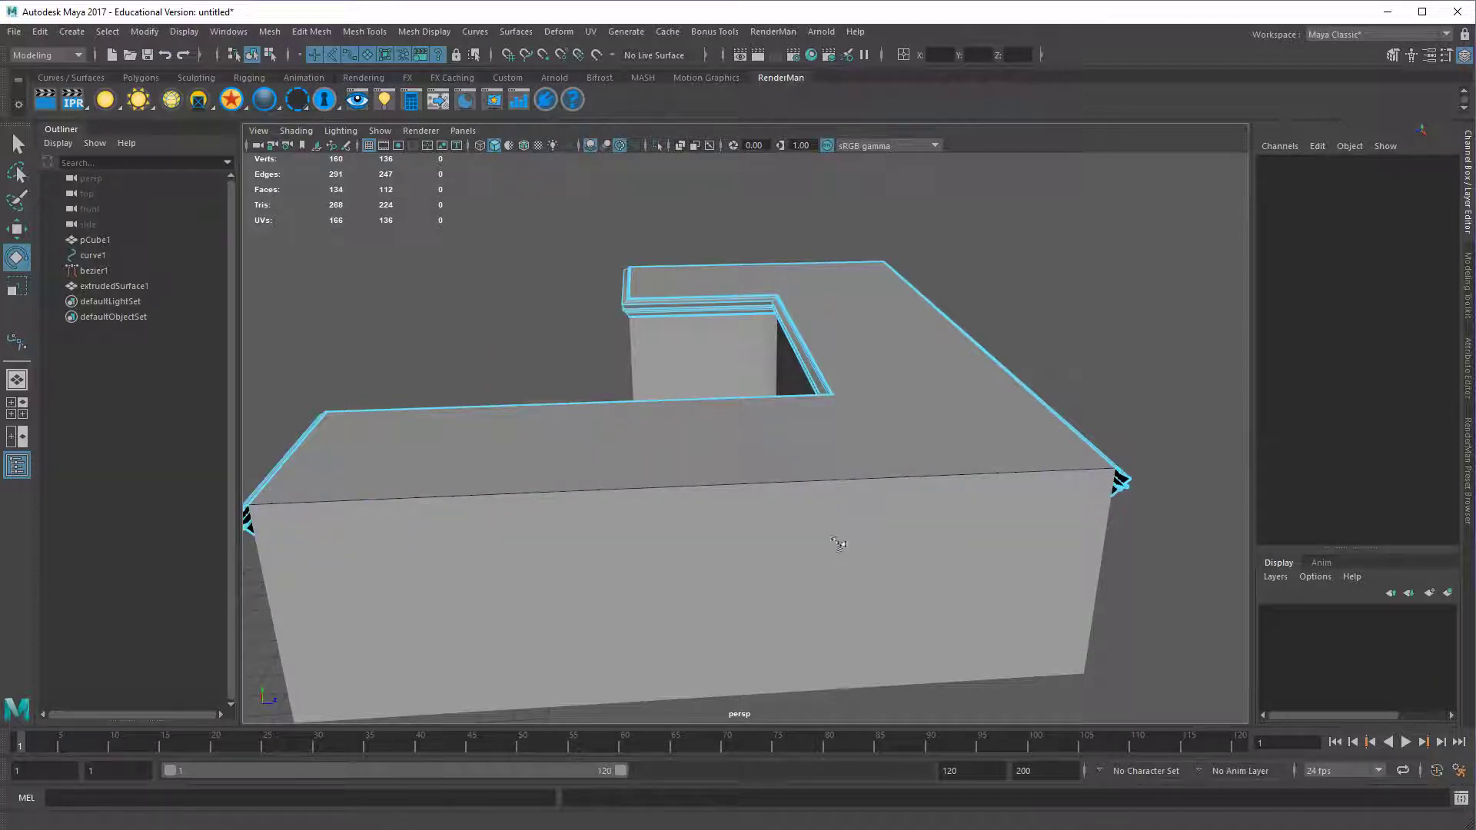
Select the open profile border edges at both cut ends of the trim and bridge them across the block's long outer side.
left_click_drag(838, 545, 970, 514, "alt")
left_click_drag(741, 540, 616, 567, "alt")
middle_click_drag(446, 577, 554, 529, "alt")
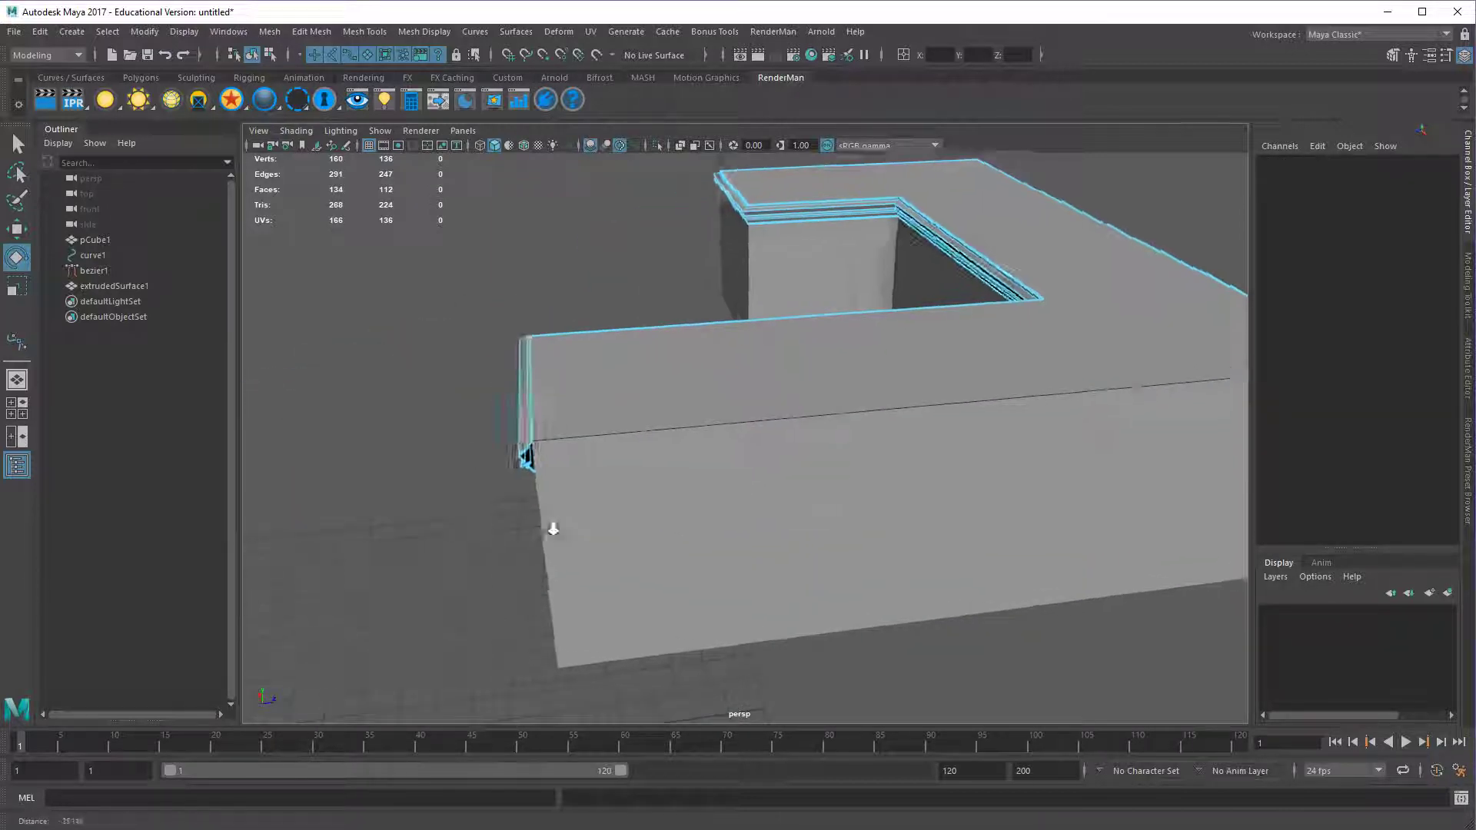
right_click_drag(553, 528, 768, 550, "alt")
middle_click_drag(500, 565, 626, 560, "alt")
middle_click_drag(430, 567, 634, 571, "alt")
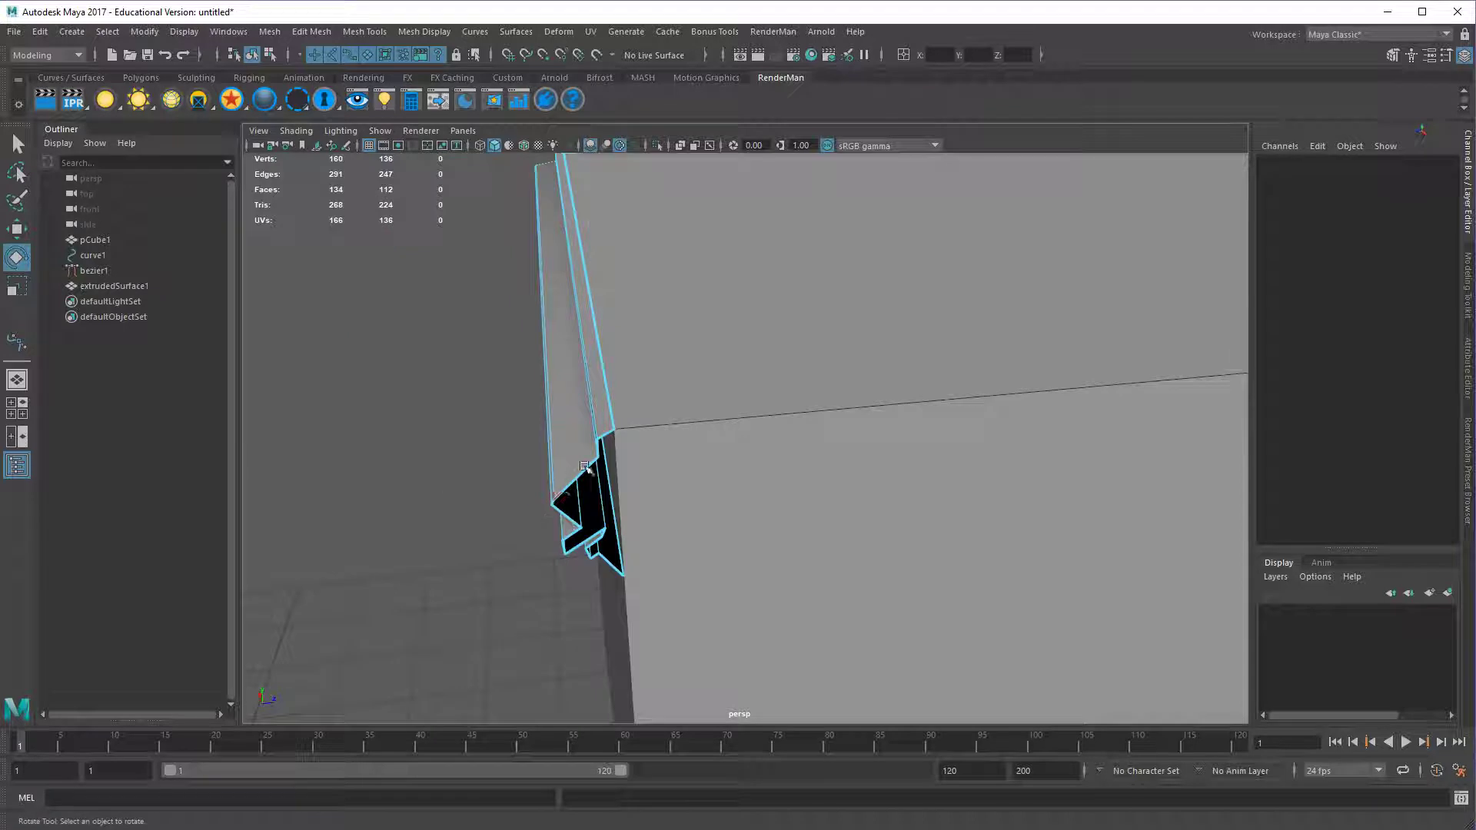
left_click(604, 435)
left_click_drag(606, 431, 615, 405, "alt")
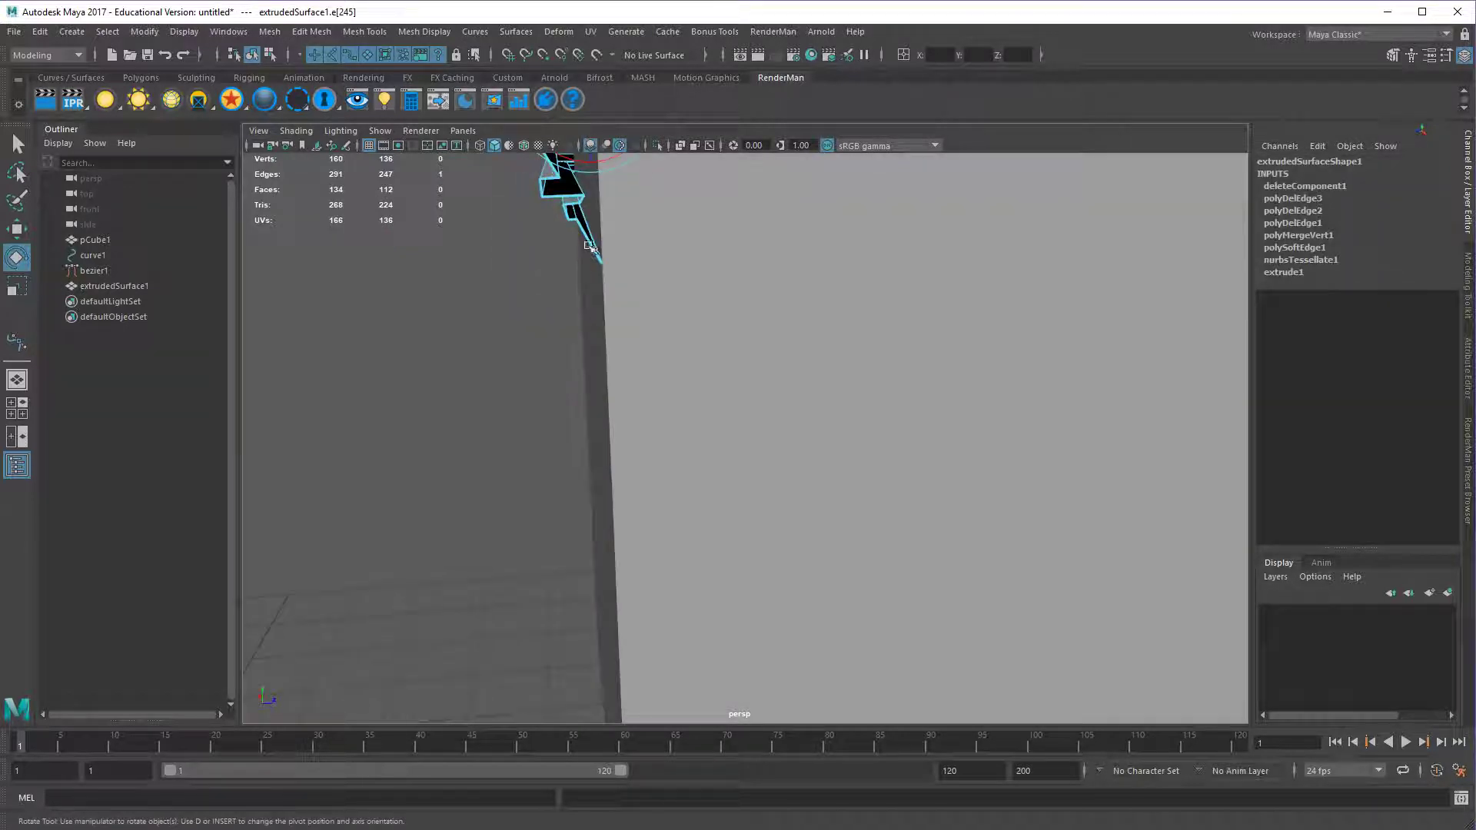
left_click_drag(570, 271, 439, 422, "alt")
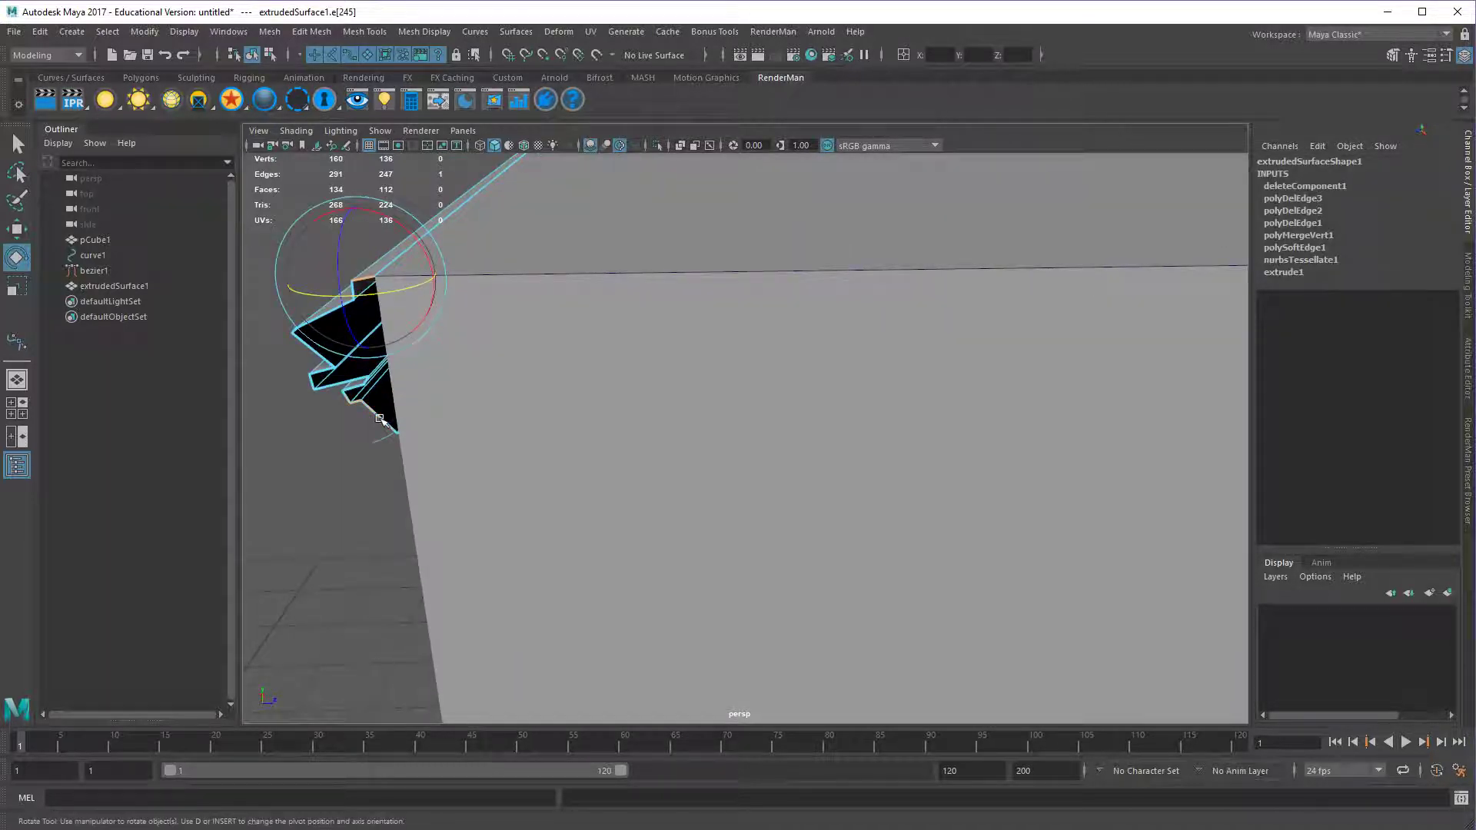
mouse_move(598, 462)
left_mouse_down("alt")
mouse_move(827, 464)
mouse_move(505, 458)
mouse_move(569, 462)
left_mouse_up("alt")
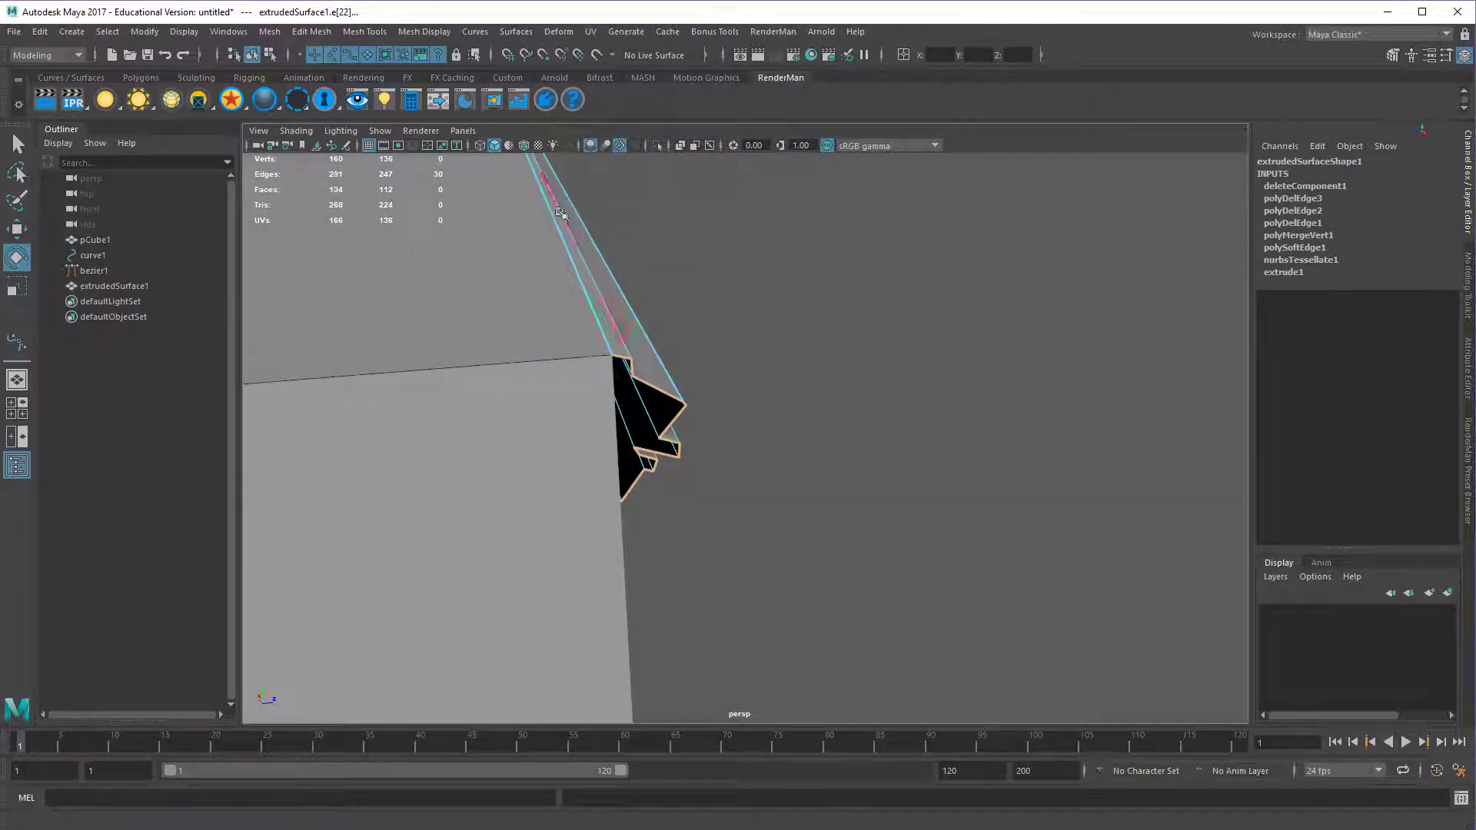
left_click(325, 33)
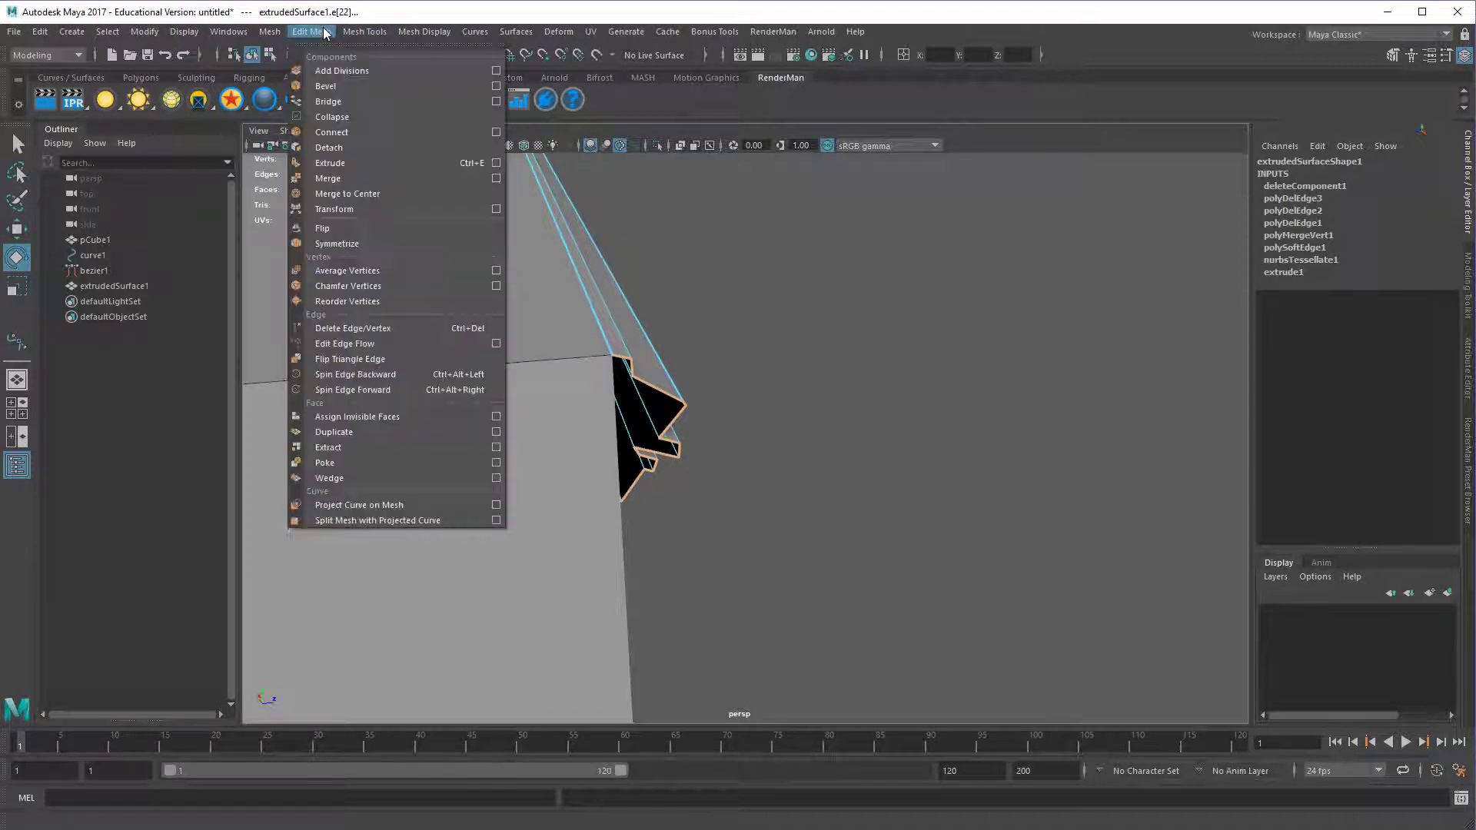
left_click(328, 102)
Examine the bridged trim side from several angles, returning to object selection and deselecting the trim.
right_click_drag(912, 576, 591, 547, "alt")
middle_click_drag(592, 546, 953, 531, "alt")
right_click_drag(954, 530, 613, 543, "alt")
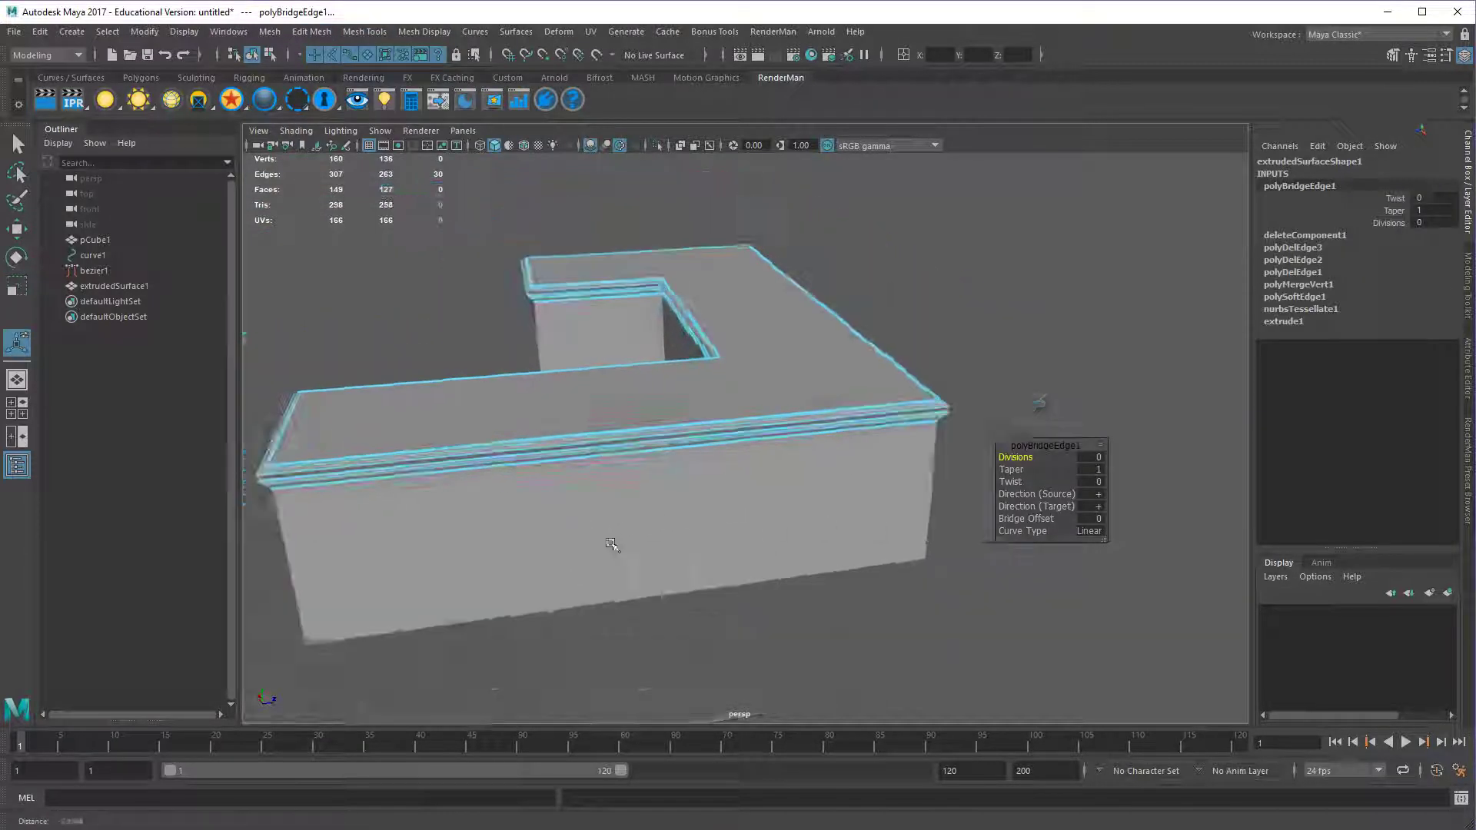
left_click_drag(613, 544, 606, 541, "alt")
key("F8")
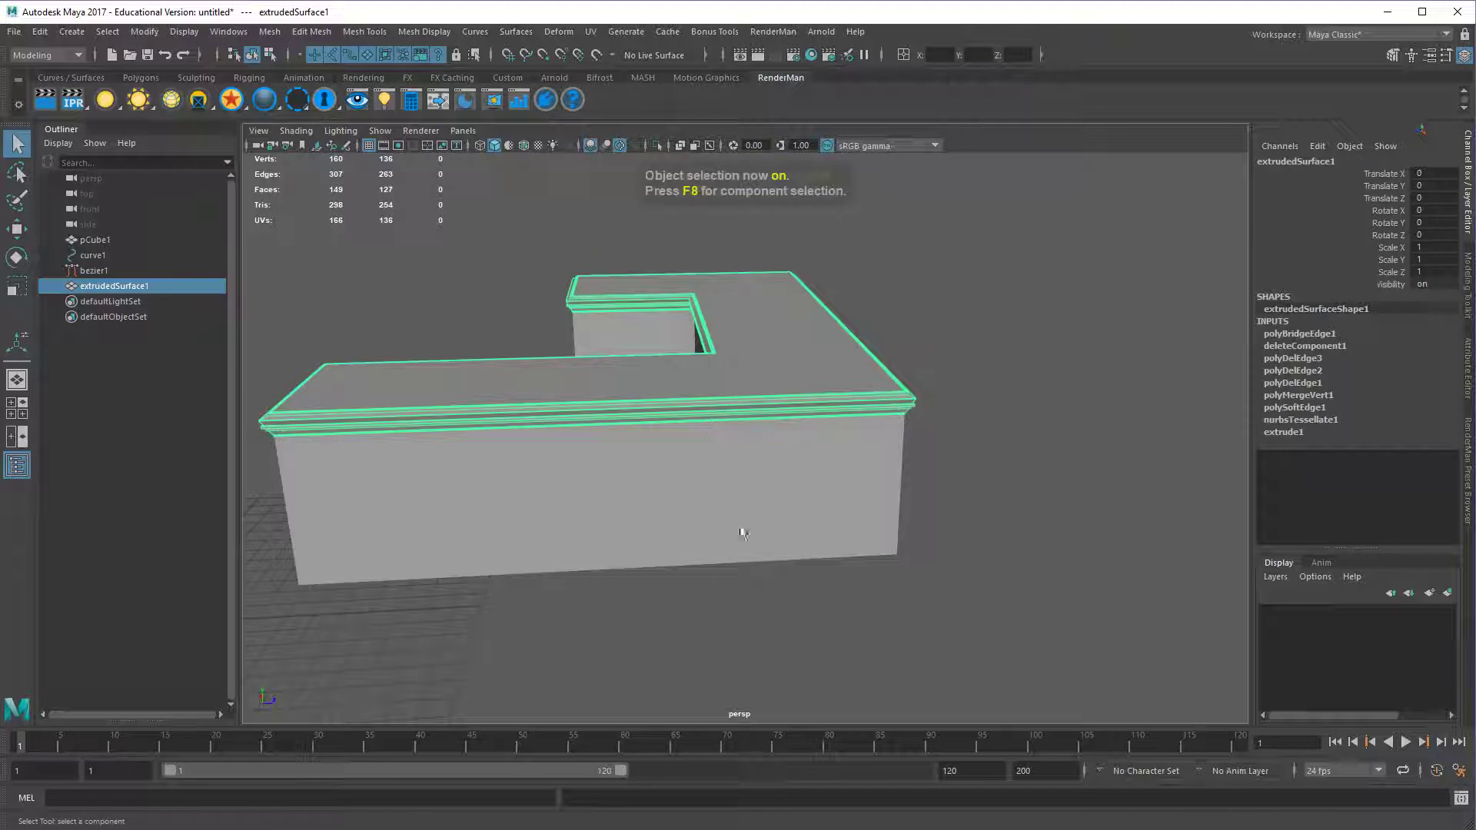
left_click_drag(741, 531, 696, 524, "alt")
left_click_drag(644, 472, 655, 528, "alt")
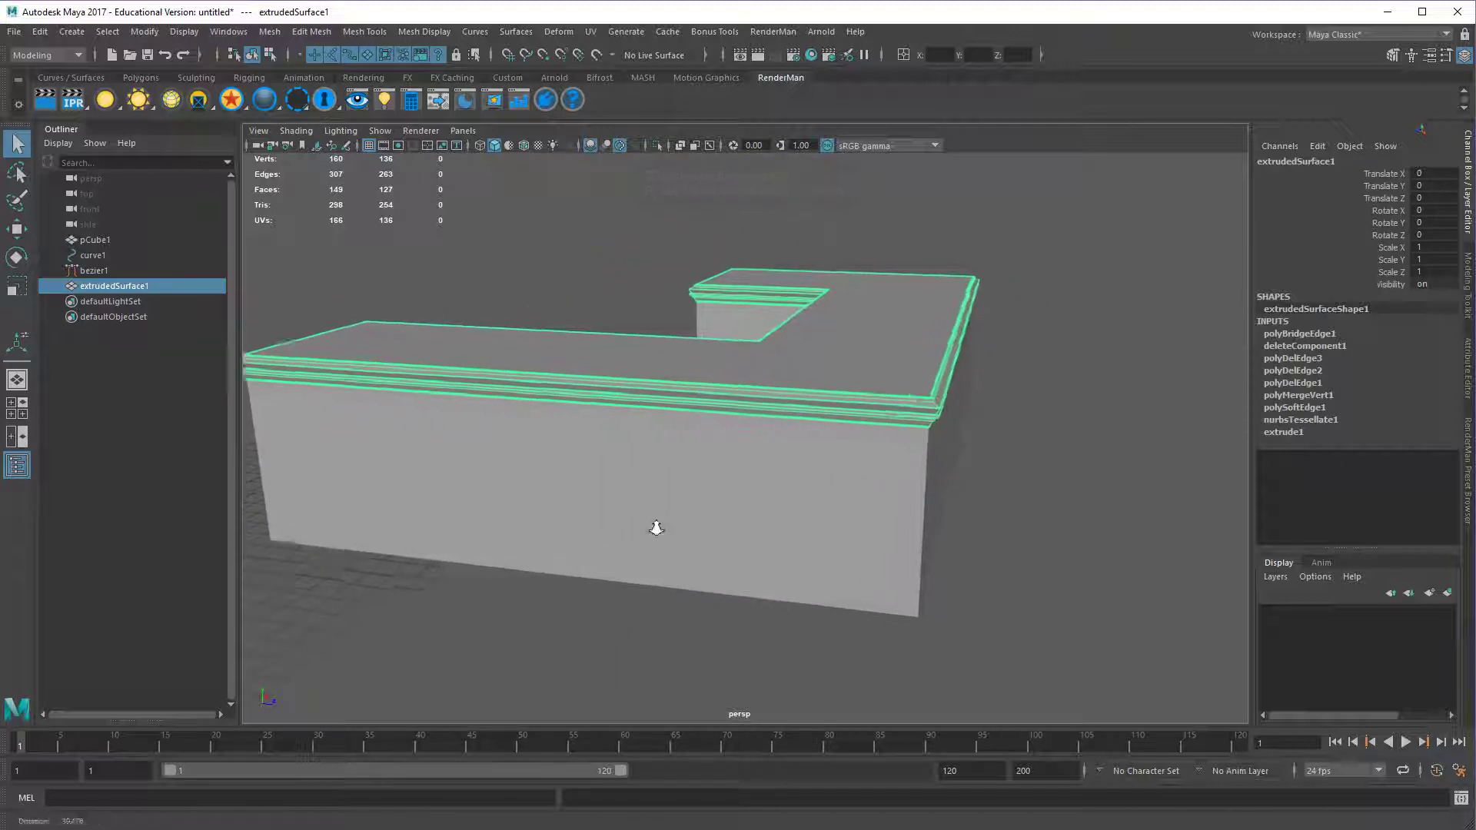
left_click(605, 624)
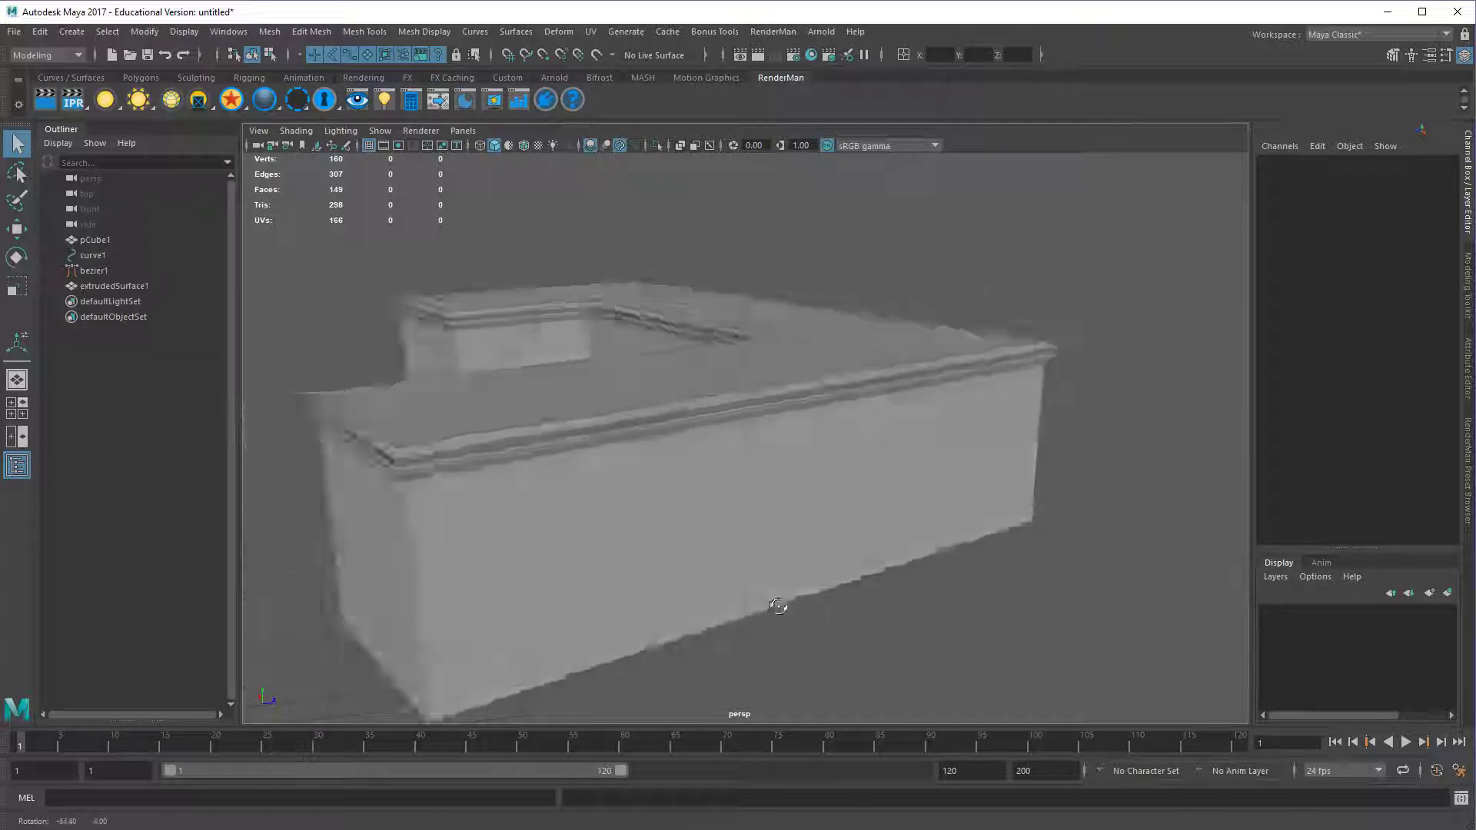